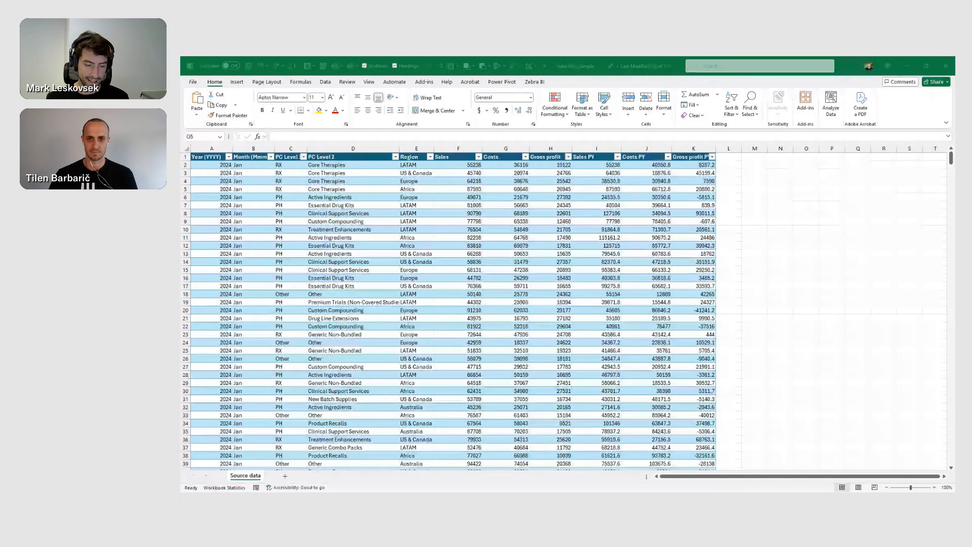
- Switch from Excel to Power BI Desktop and connect to the Excel workbook Sales data_Simple
key("alt+Tab")
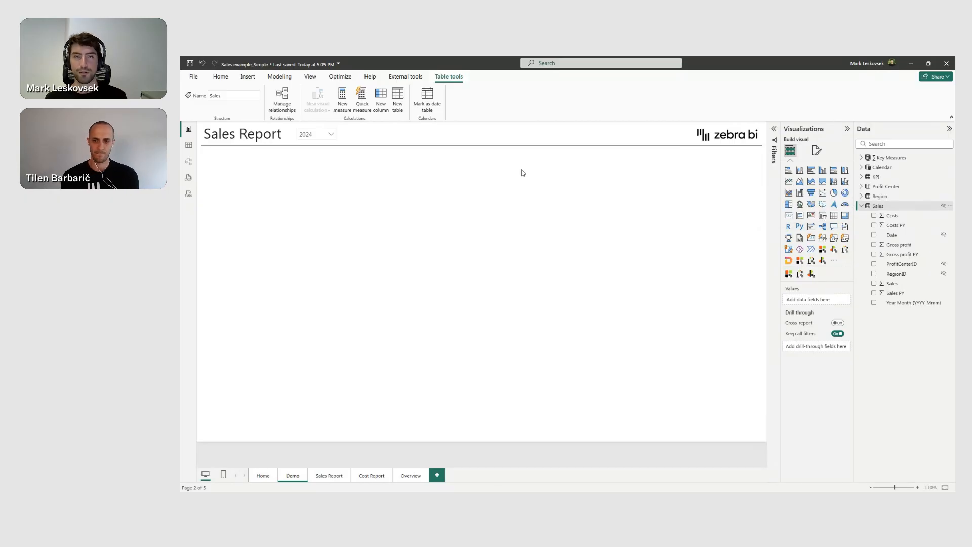
left_click(228, 81)
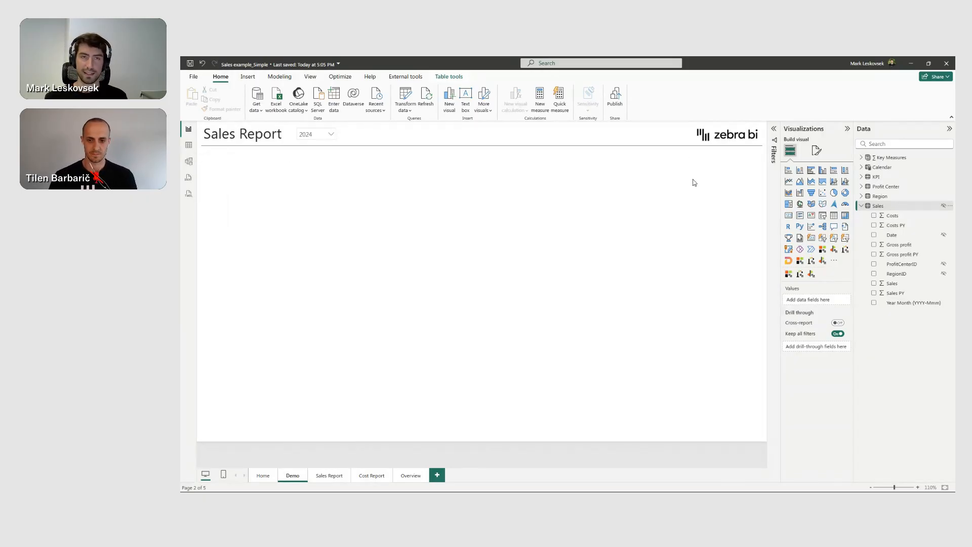
left_click(258, 109)
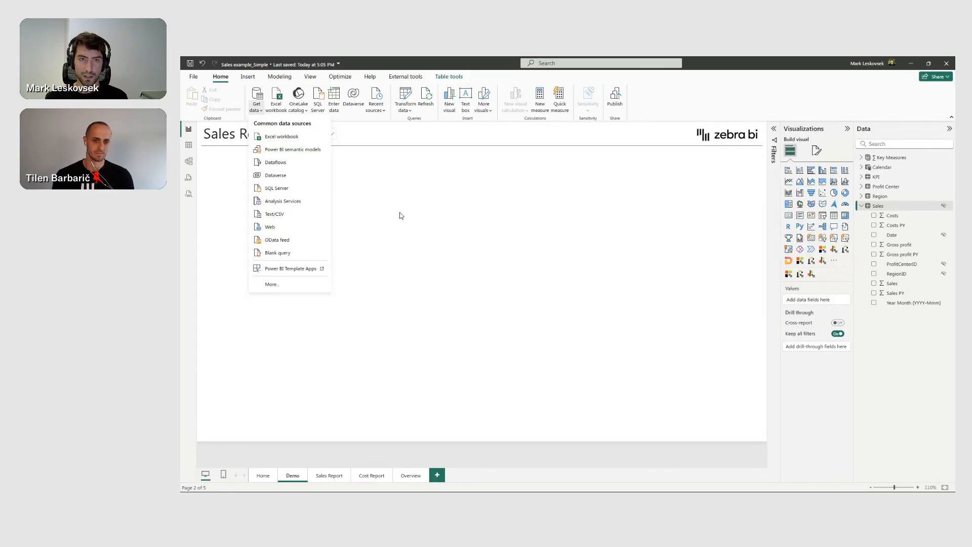
left_click(289, 138)
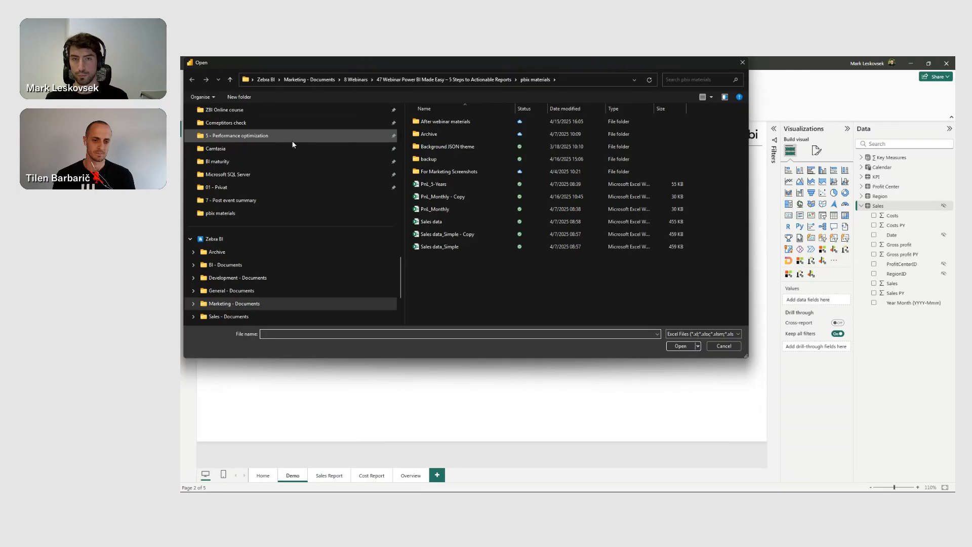
left_click(461, 247)
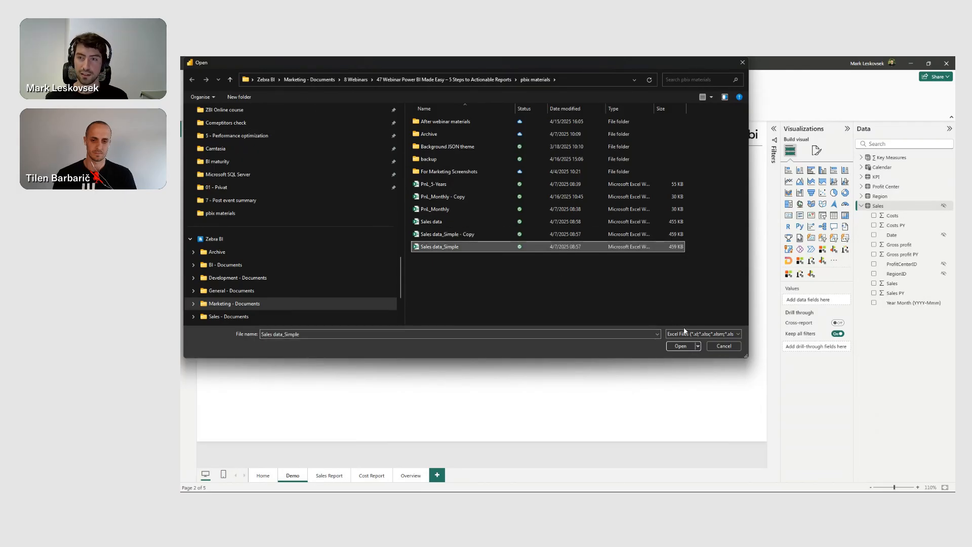
left_click(686, 346)
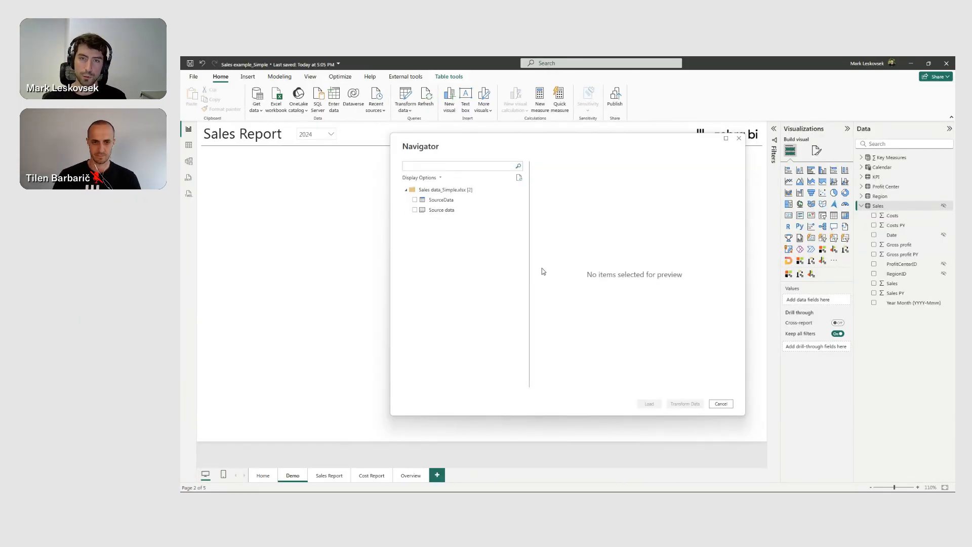
- Preview the SourceData table and mark it for import, but cancel without loading it
left_click(452, 202)
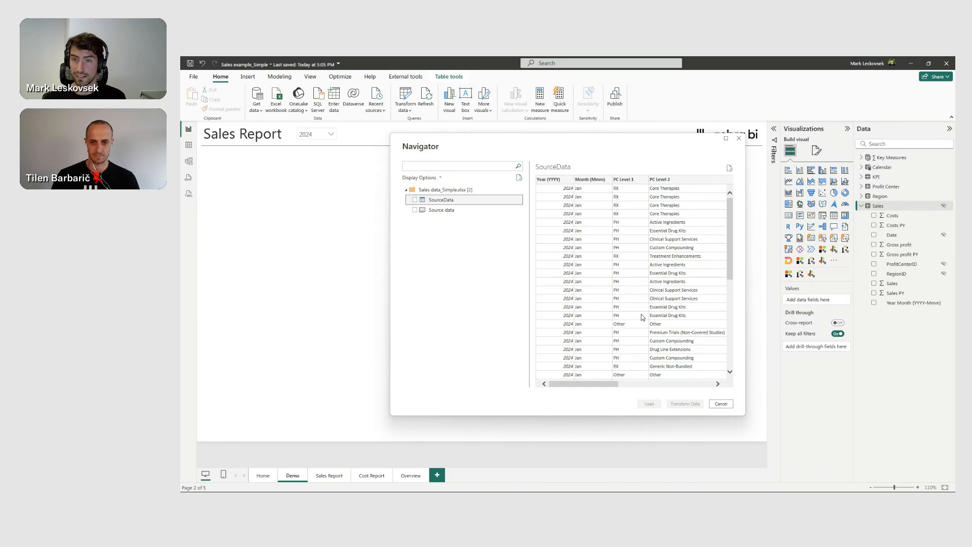
left_click(414, 200)
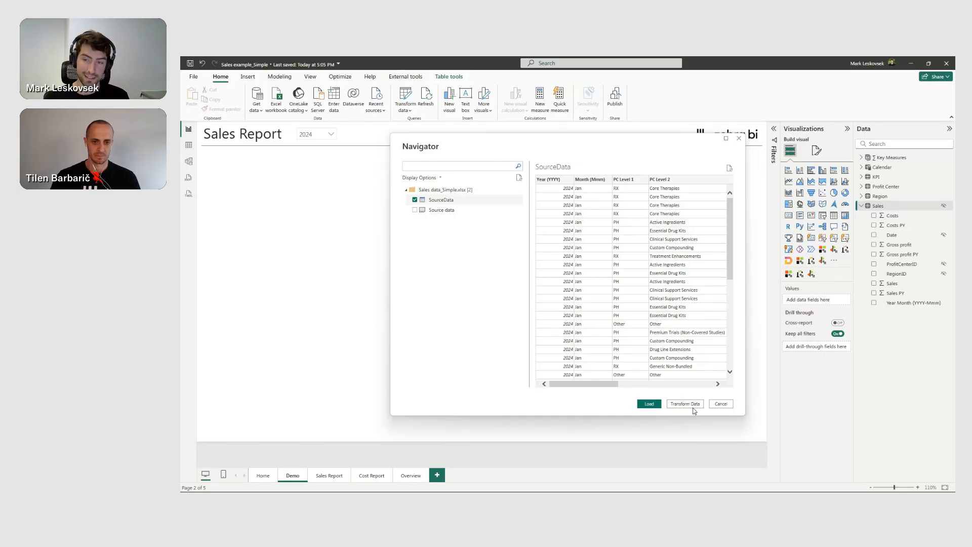
left_click(720, 407)
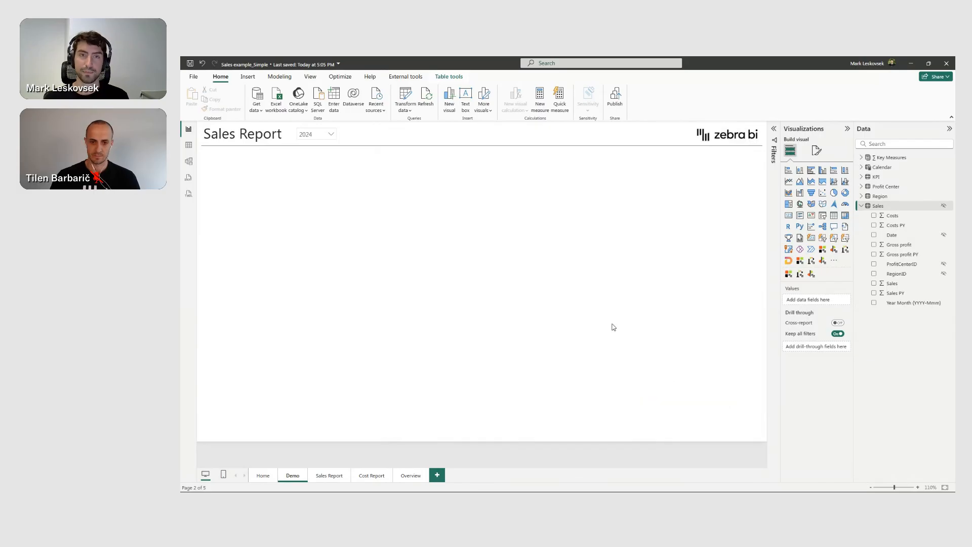
- Open the MasterSourceTable query in a maximized Power Query Editor and review its Navigation and Changed Type steps
left_click(405, 99)
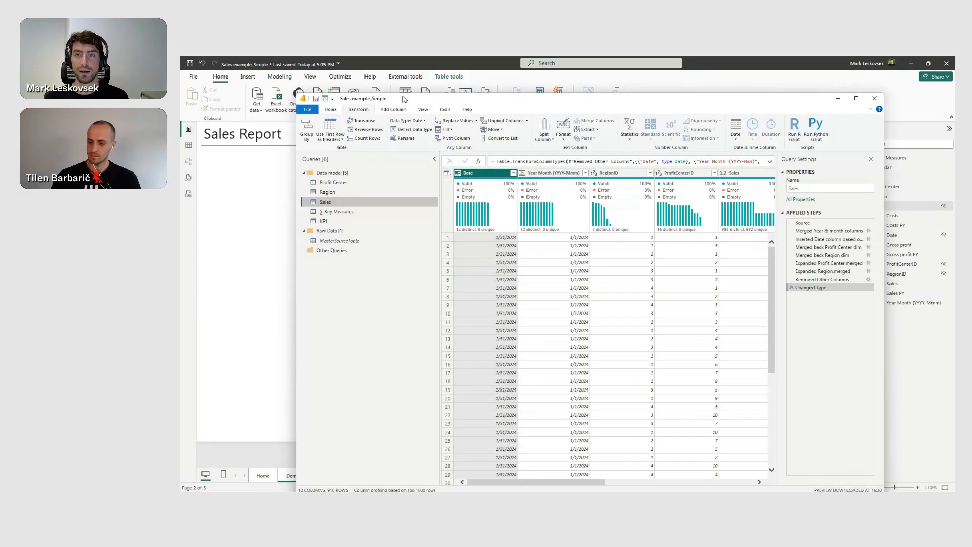
left_click(349, 241)
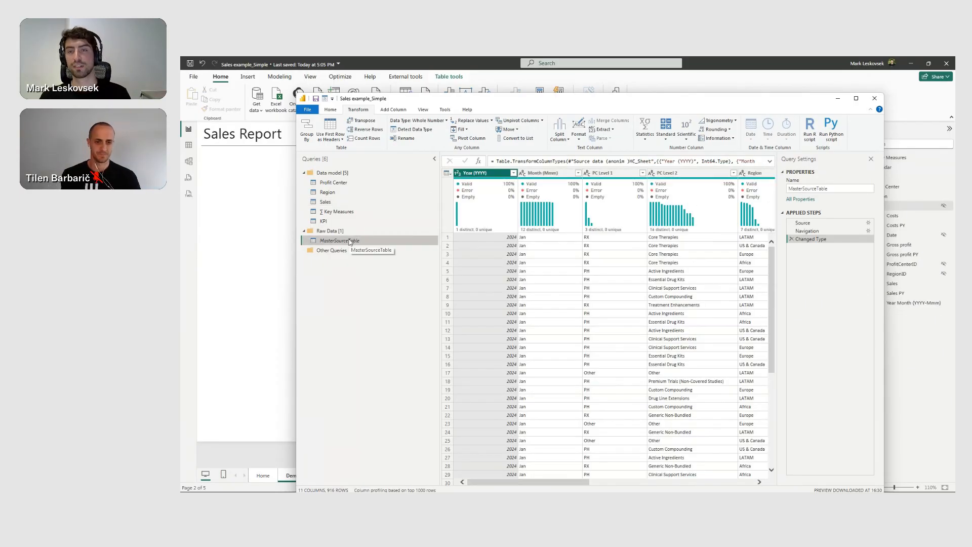
left_click(856, 98)
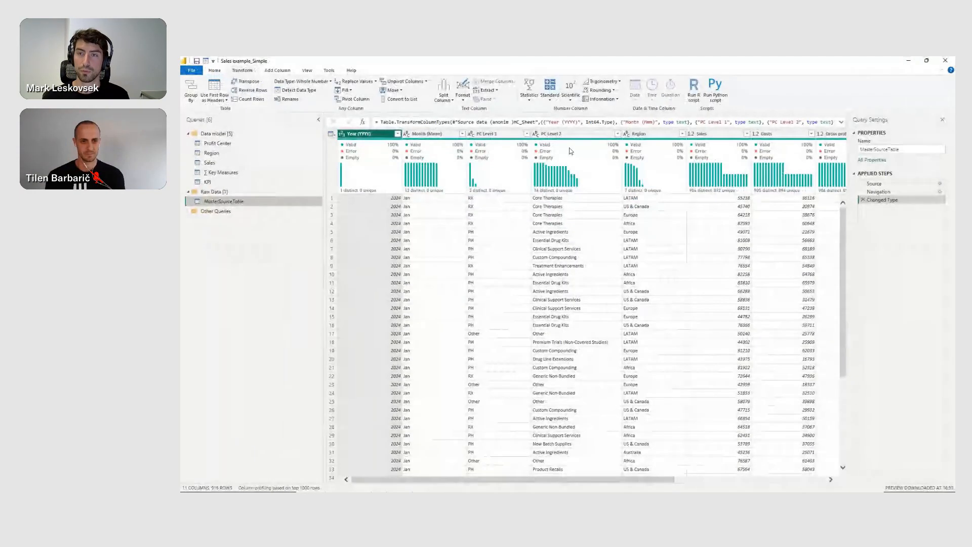
left_click(874, 185)
left_click(877, 191)
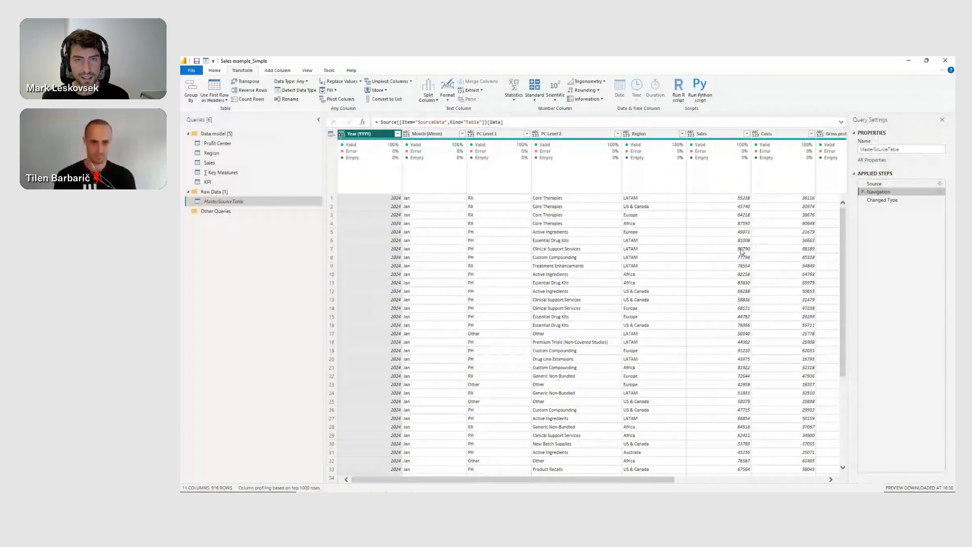
left_click(916, 199)
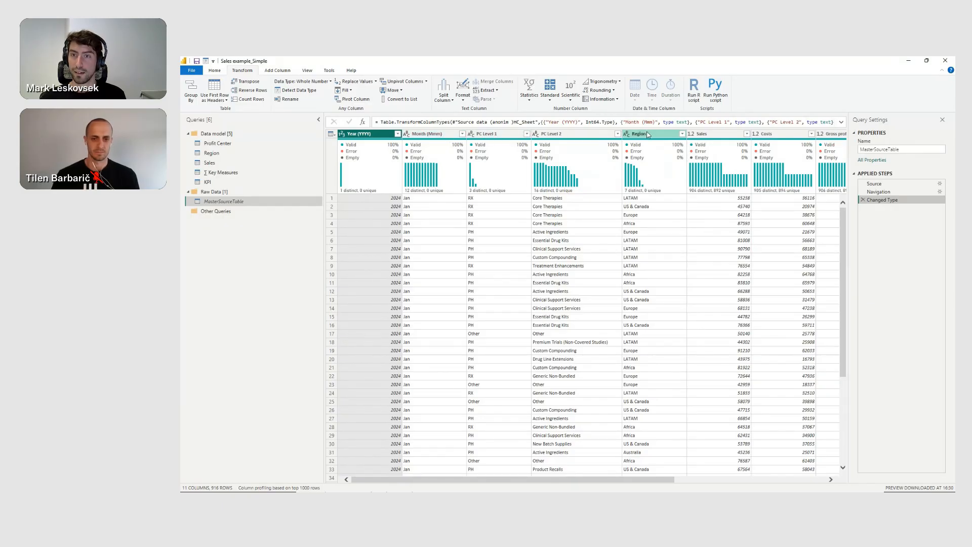
- Examine the MasterSourceTable columns across to the prior-year sales, costs and gross profit figures
left_click_drag(614, 482, 634, 482)
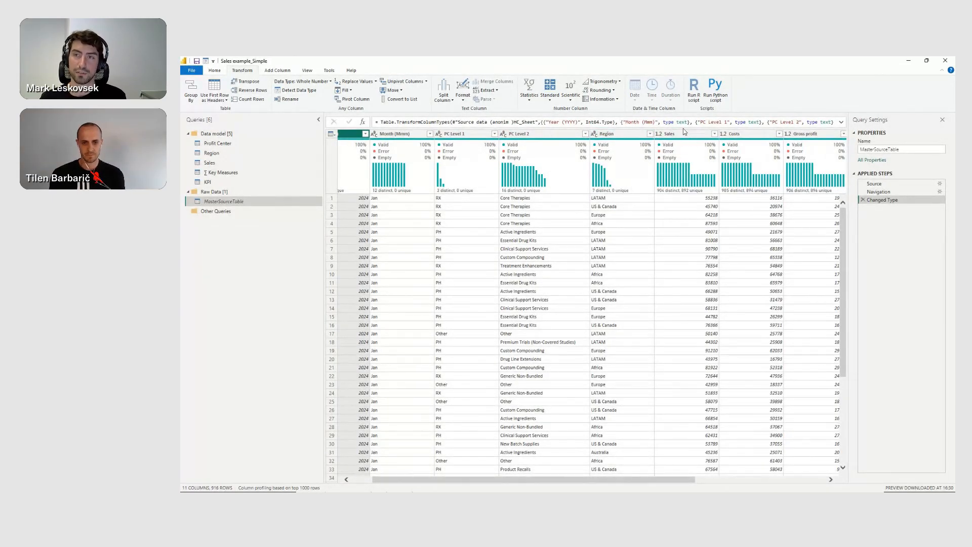
left_click_drag(665, 478, 742, 485)
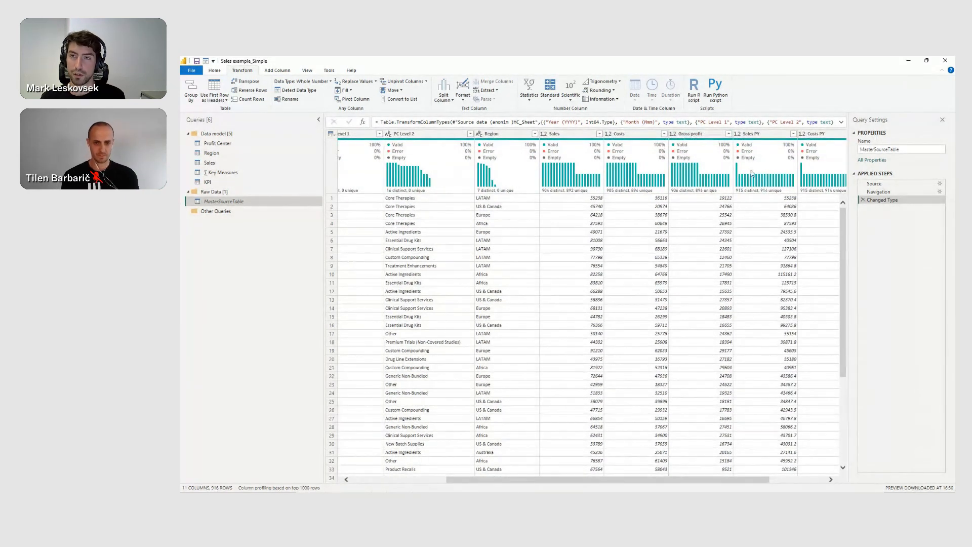
left_click_drag(749, 482, 801, 481)
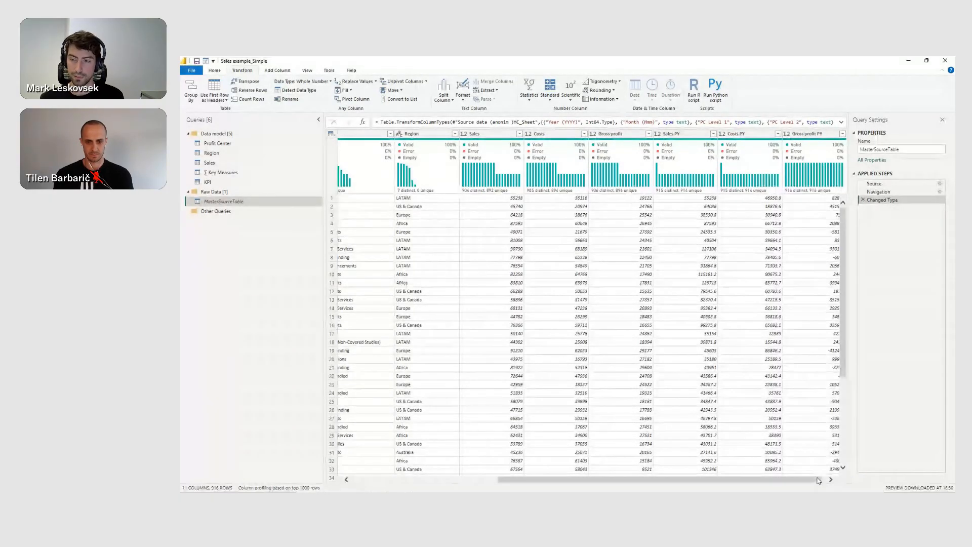
left_click_drag(816, 480, 833, 486)
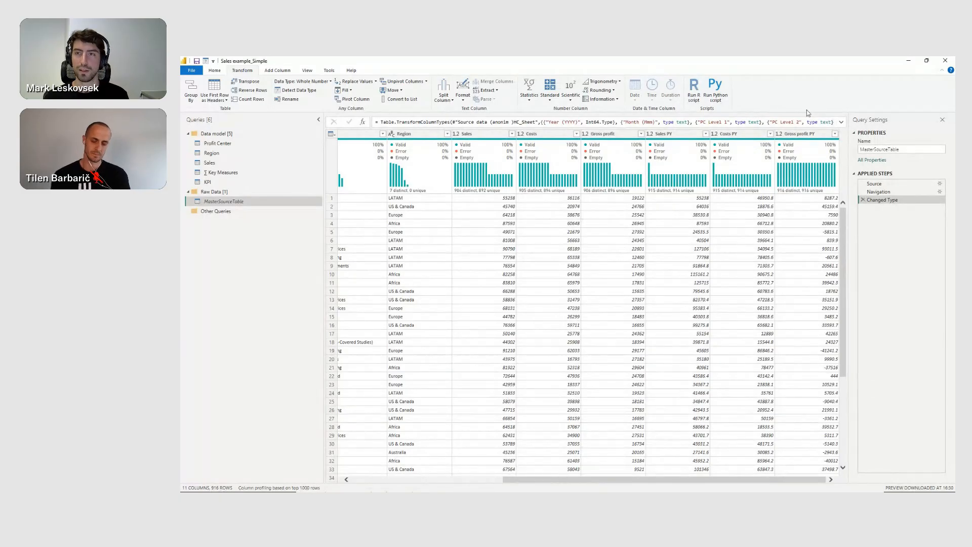
left_click(906, 63)
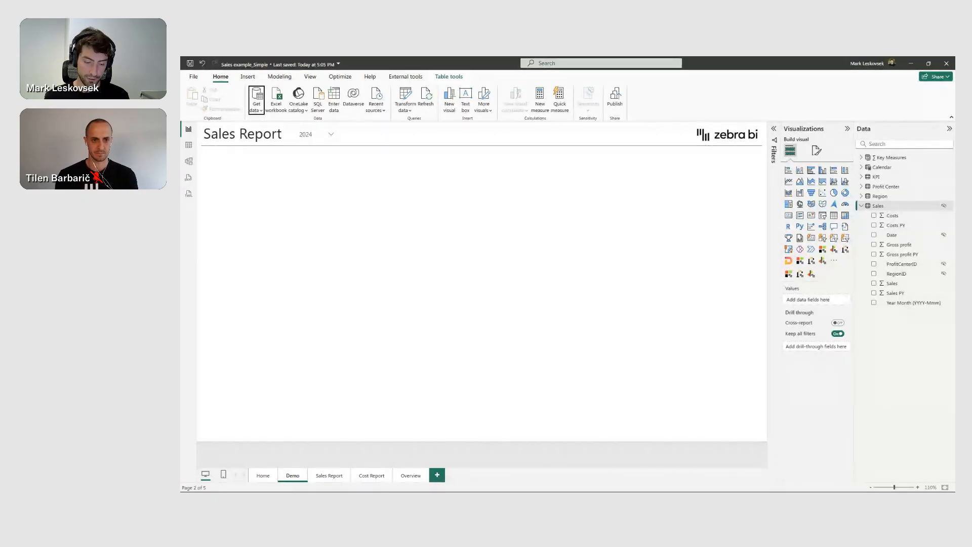
key("alt+Tab")
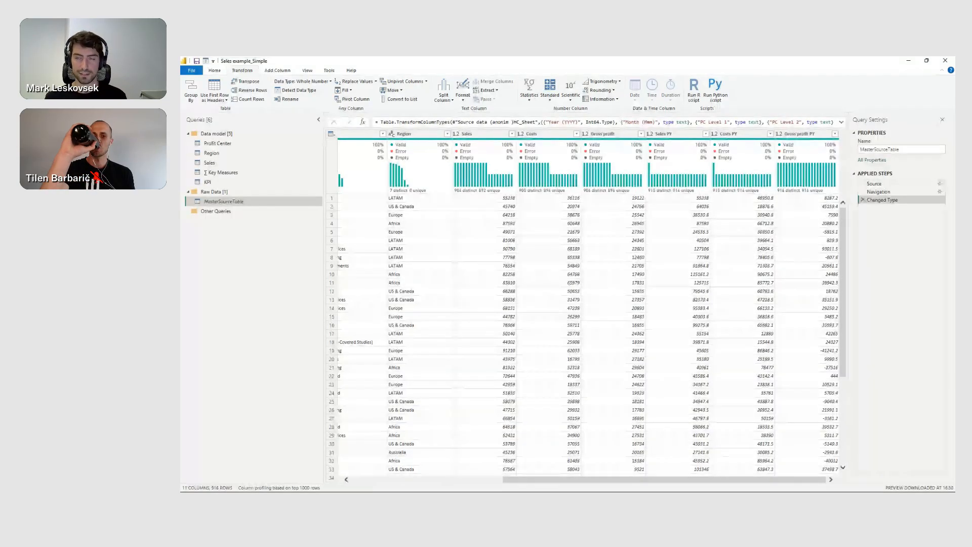
left_click_drag(556, 479, 369, 462)
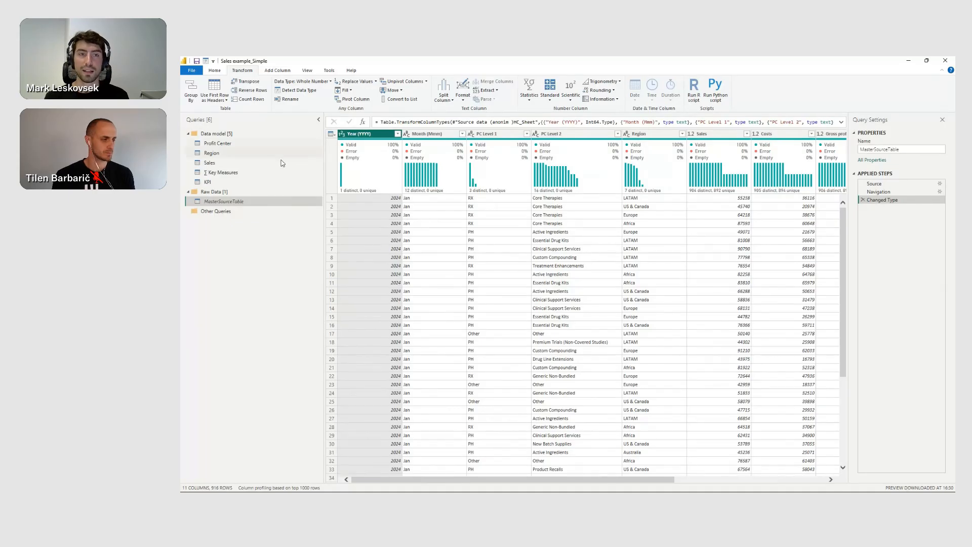
right_click(243, 204)
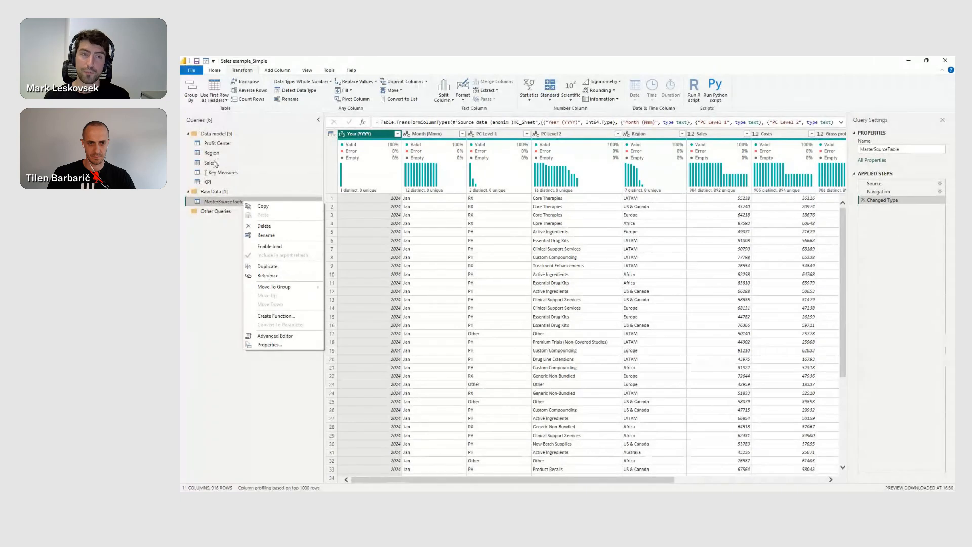
left_click(217, 253)
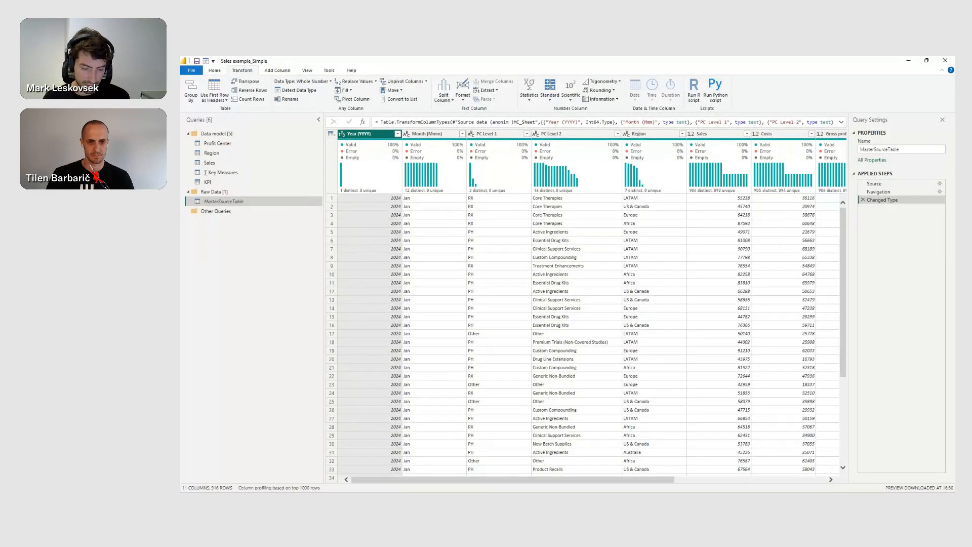
- Return to the report window and examine the Sales table and its relationships in the data model diagram
key("alt+Tab")
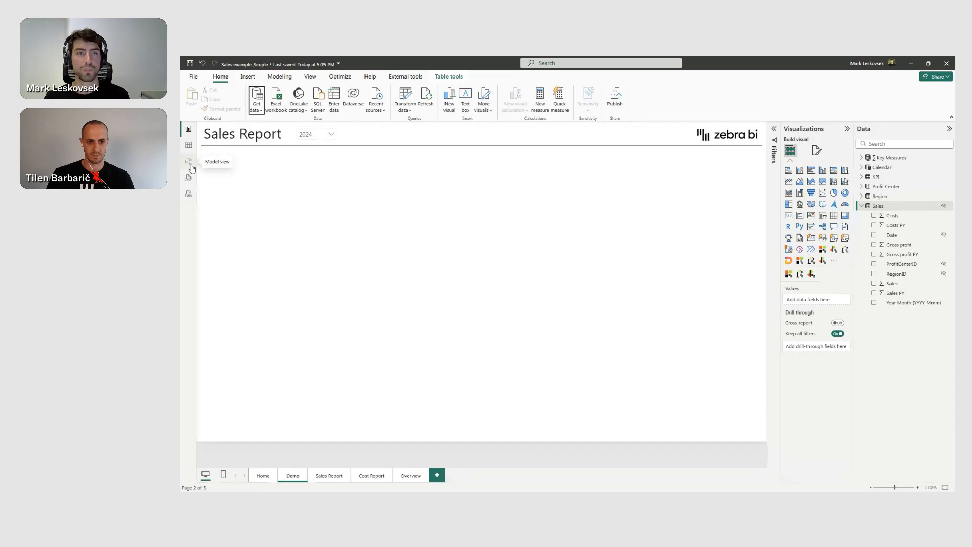
left_click(189, 162)
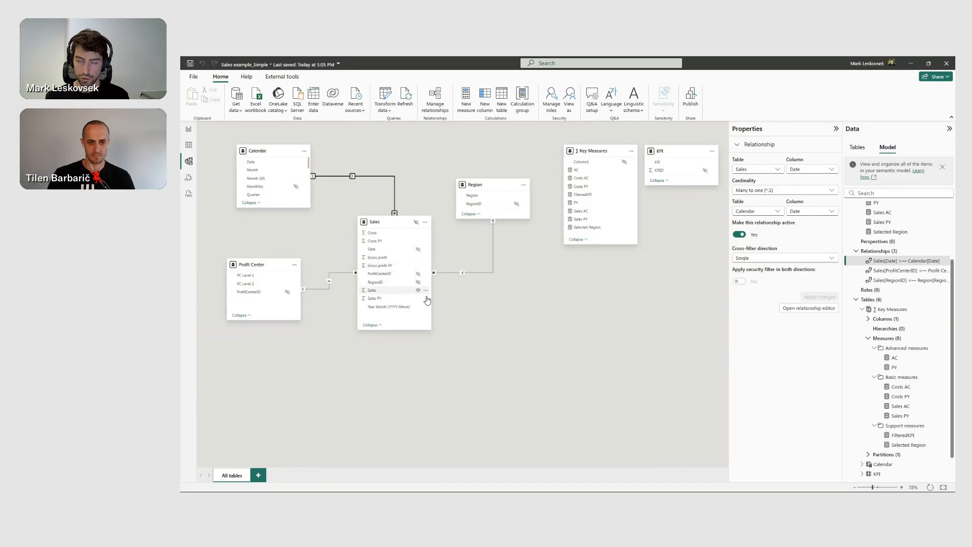
left_click(392, 222)
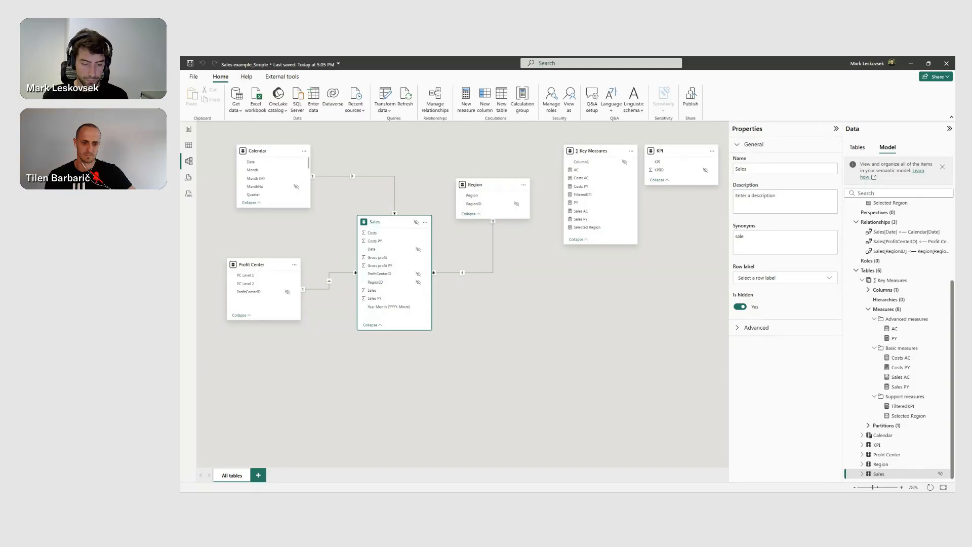
- Return to Power Query and display the Sales query at its Source step to see how it references MasterSourceTable
key("alt+Tab")
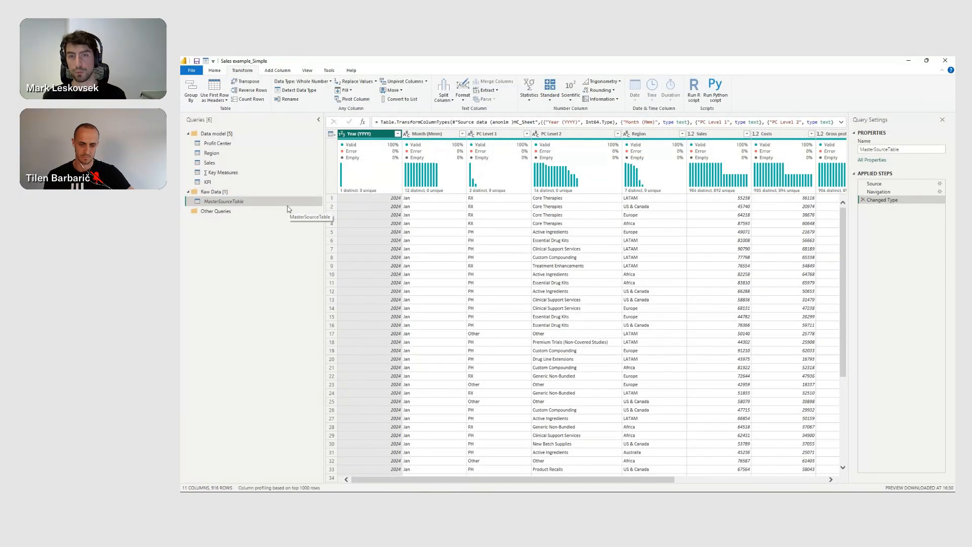
right_click(247, 201)
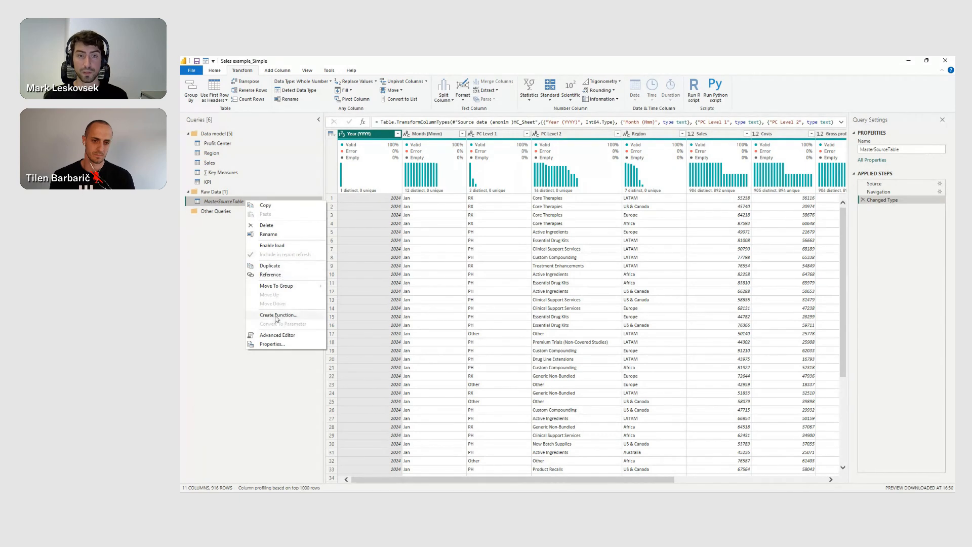
left_click(218, 163)
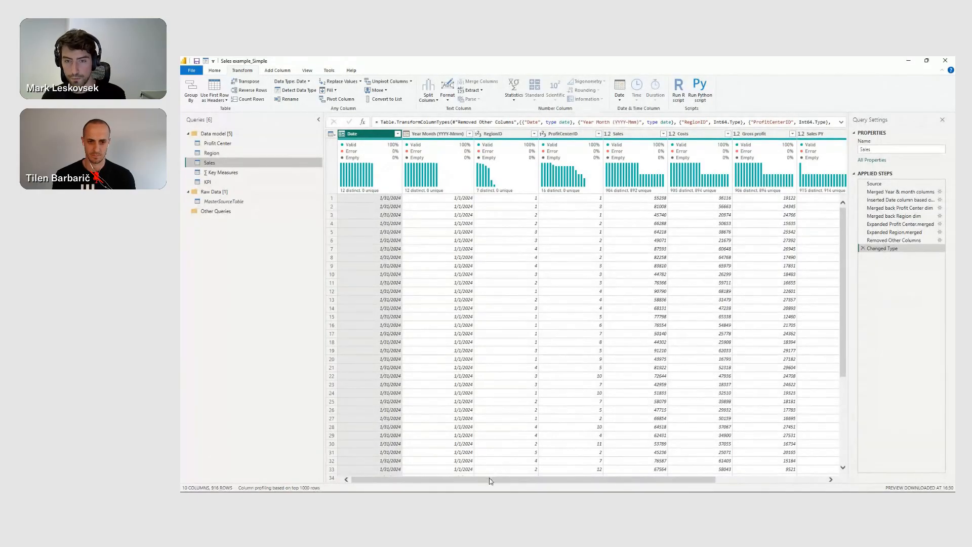
left_click_drag(494, 481, 463, 477)
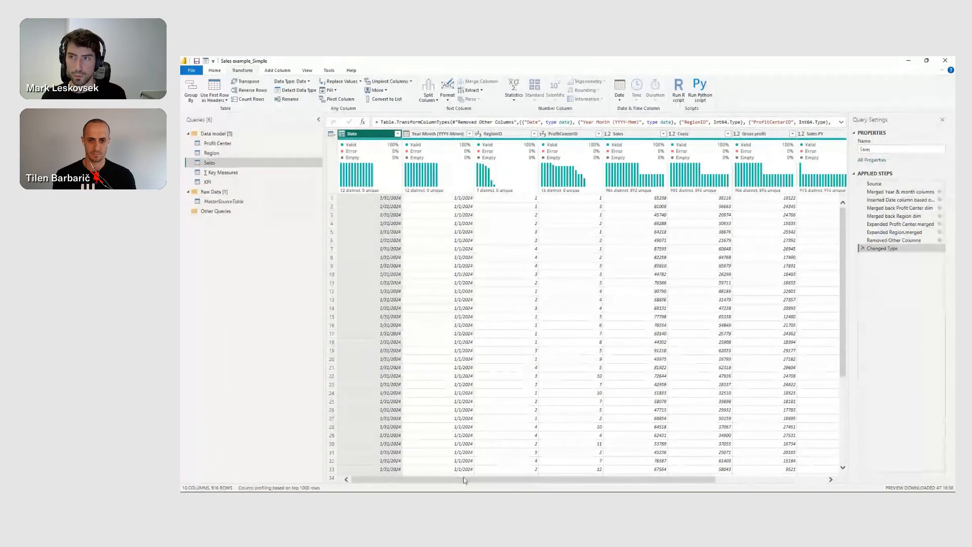
left_click(880, 185)
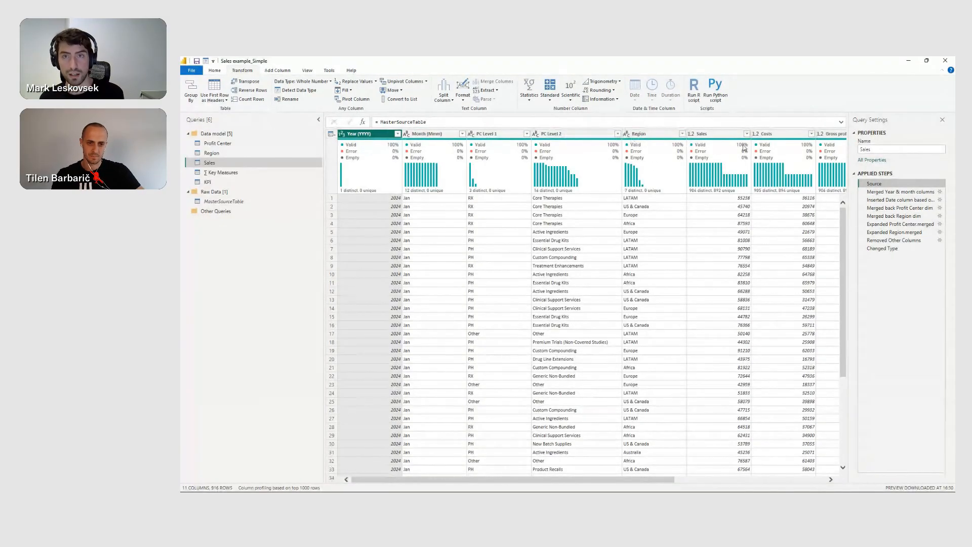
- Begin merging the Year (YYYY) and Month (Mmm) columns as an inserted step, with a custom hyphen separator
mouse_move(792, 156)
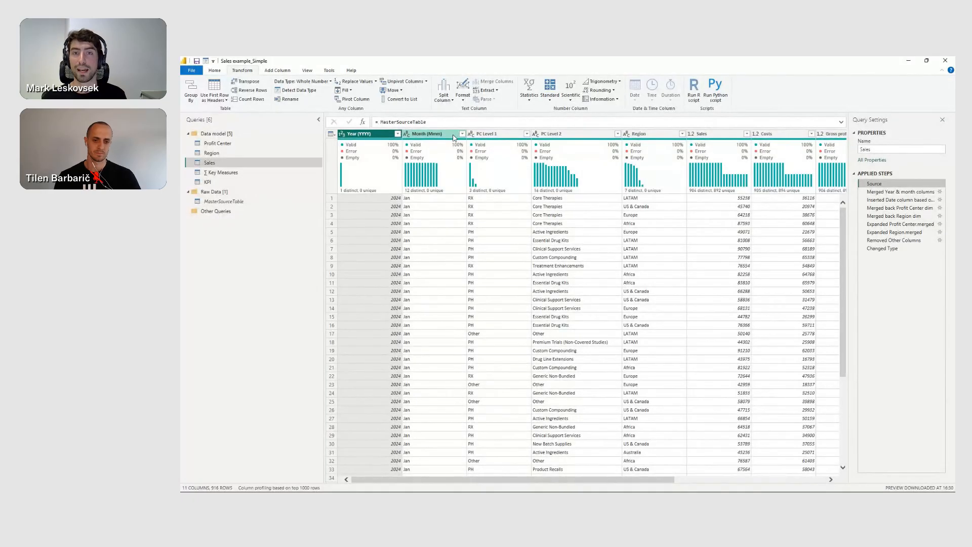
left_click(454, 136, "ctrl")
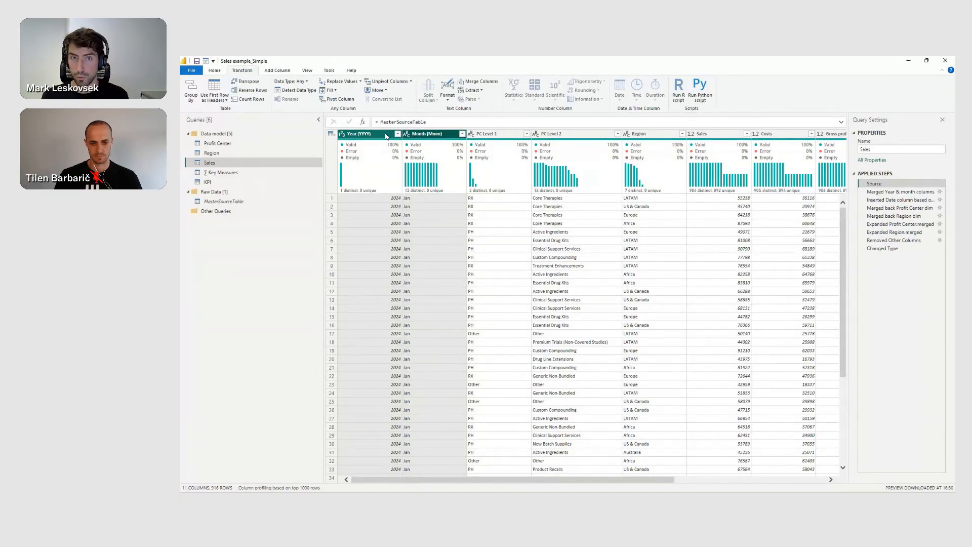
right_click(379, 136)
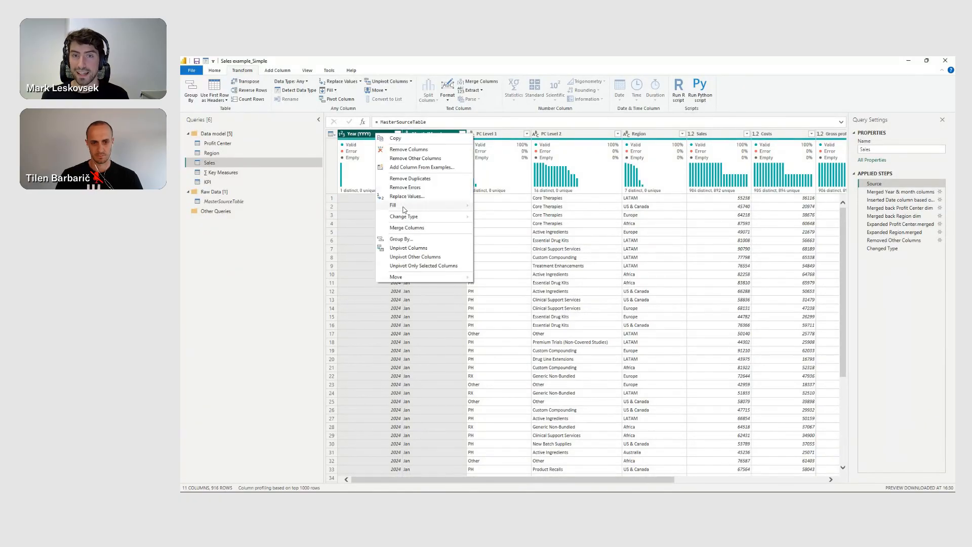
left_click(426, 227)
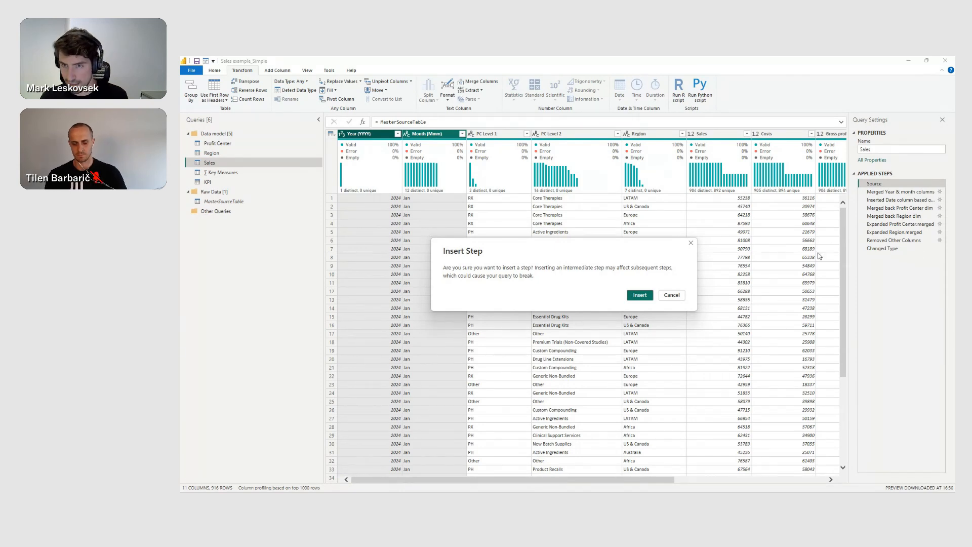
left_click(647, 298)
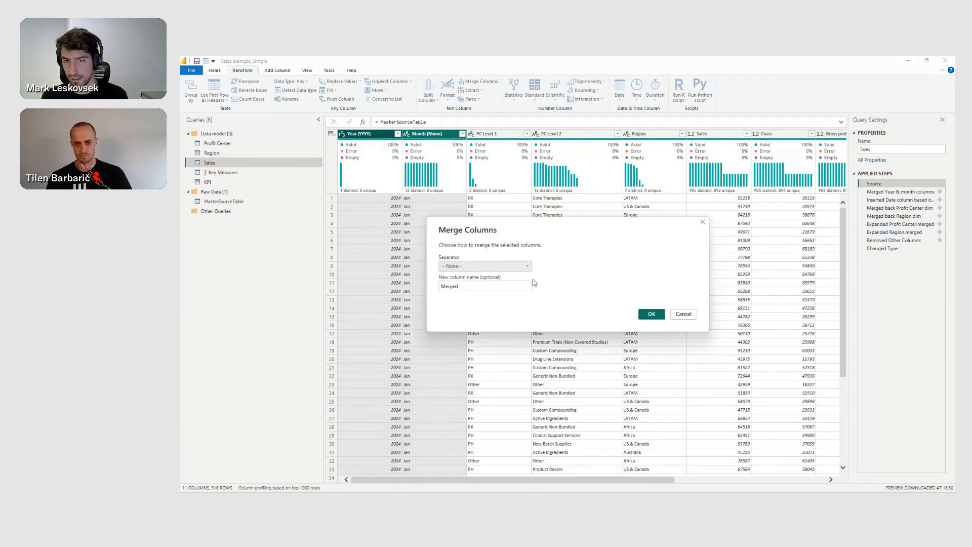
left_click(489, 264)
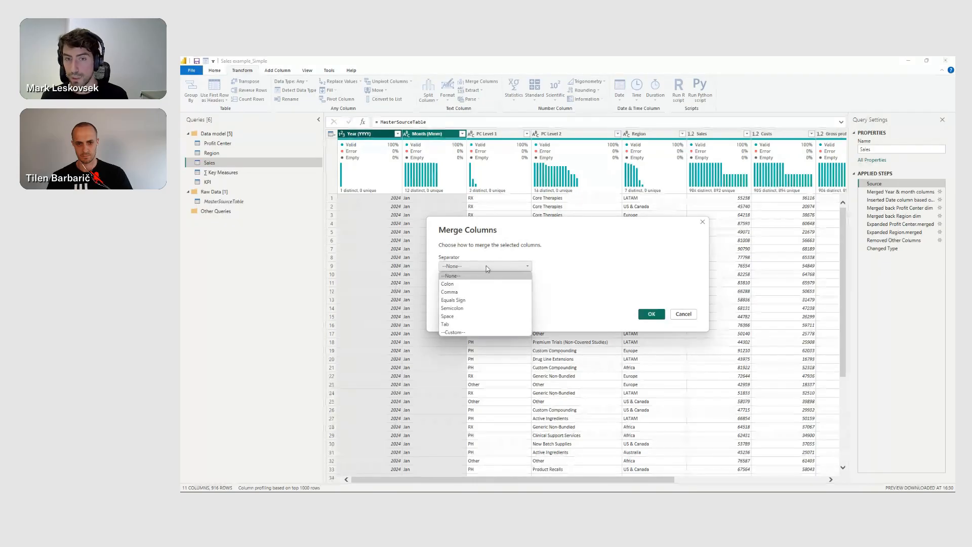
left_click(446, 245)
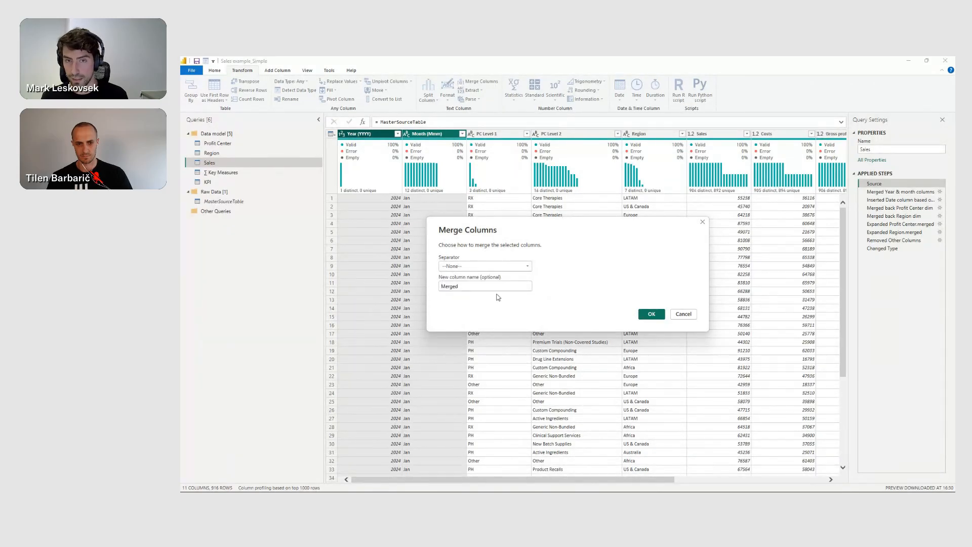
left_click(496, 265)
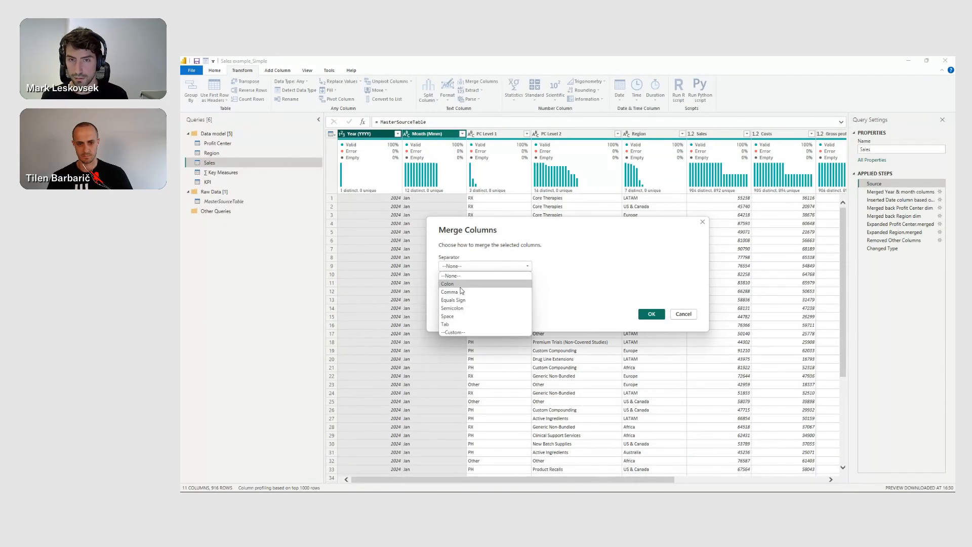
left_click(458, 332)
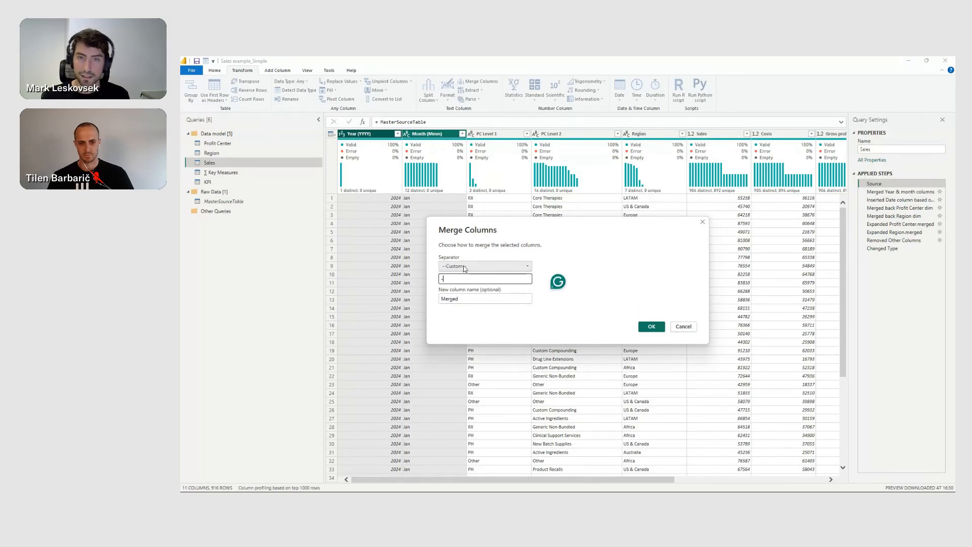
type("-")
- Name the merged column Year Month and cancel the column merge
double_click(471, 299)
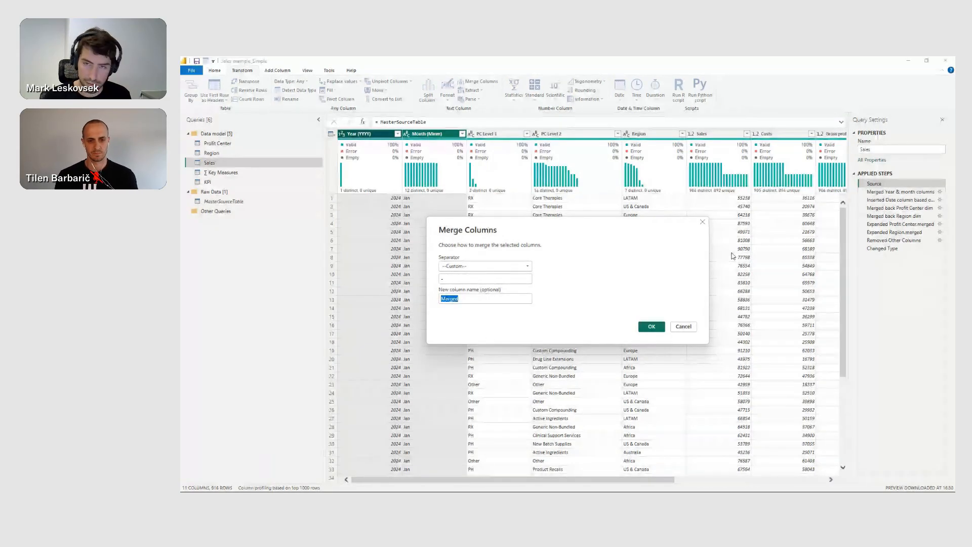
type("Y")
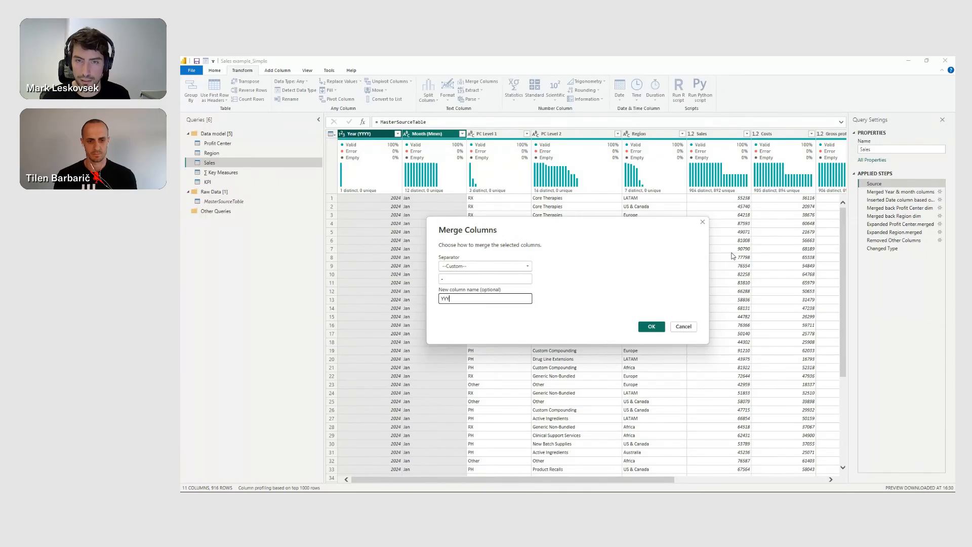
type("ear Month")
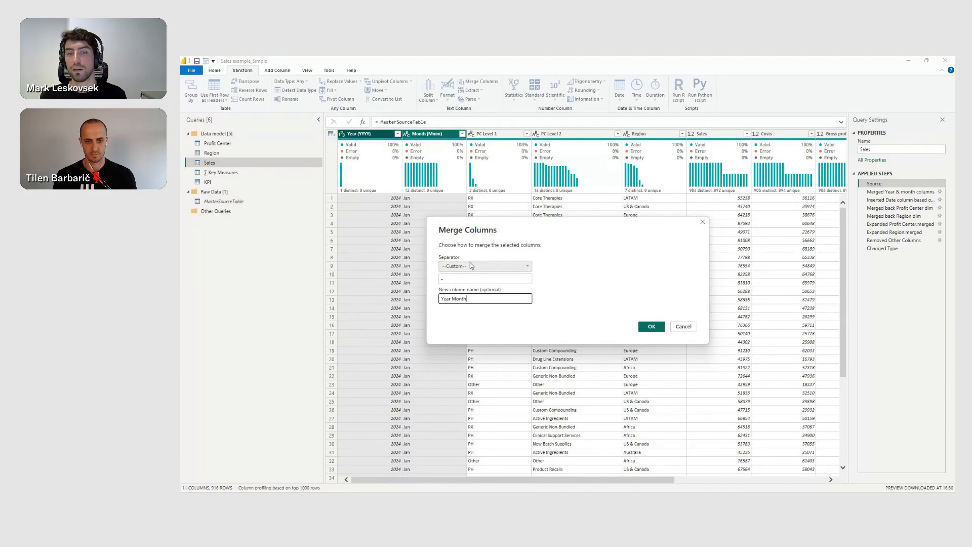
left_click(681, 328)
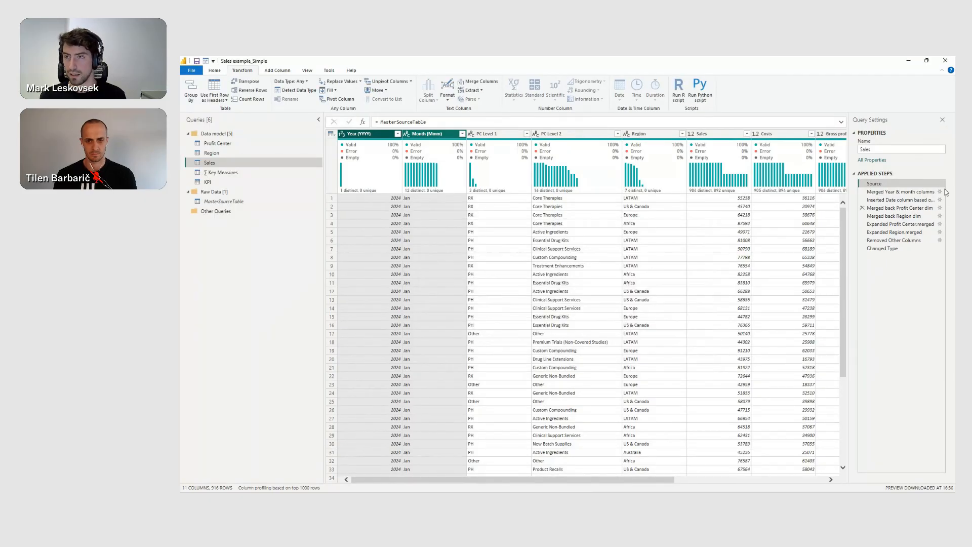
- Display the Merged Year & month columns step of the Sales query and examine its Year Month (YYYY-Mmm) column
left_click(901, 193)
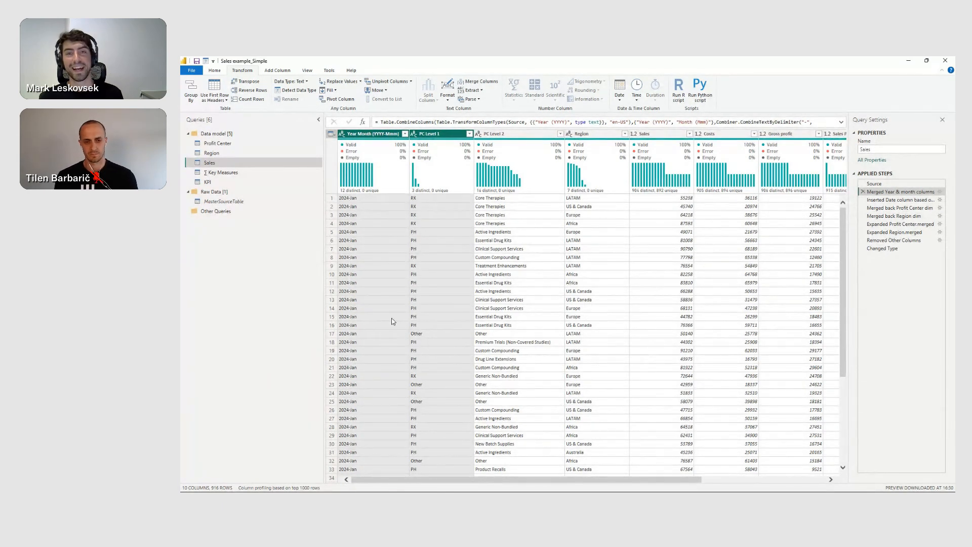
left_click(349, 132)
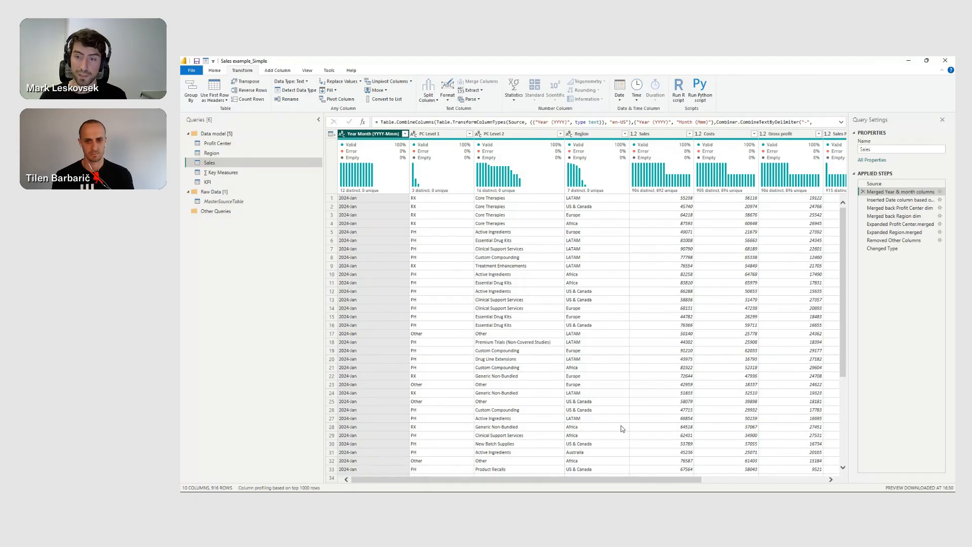
left_click_drag(663, 479, 587, 481)
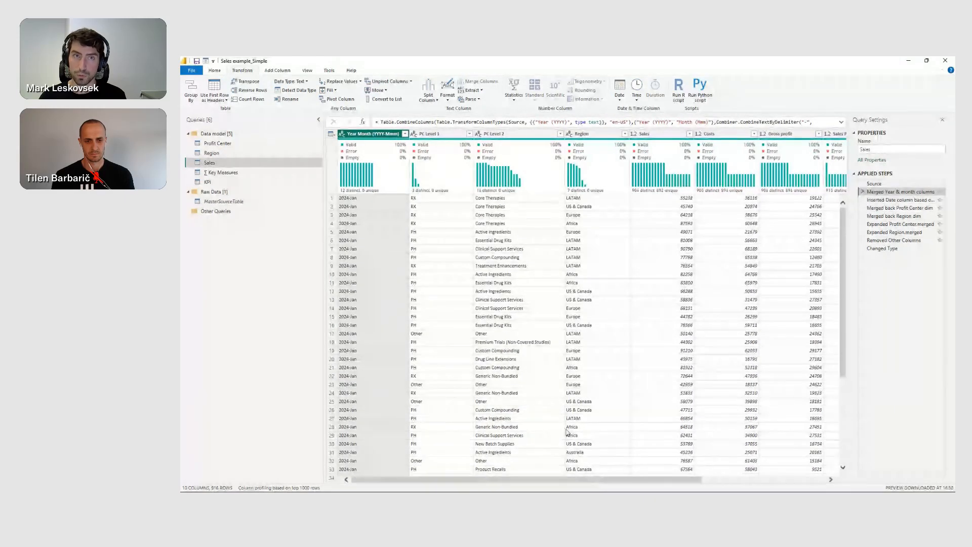
- Start an inserted column from examples based on only the selected Year Month (YYYY-Mmm) column
left_click(284, 70)
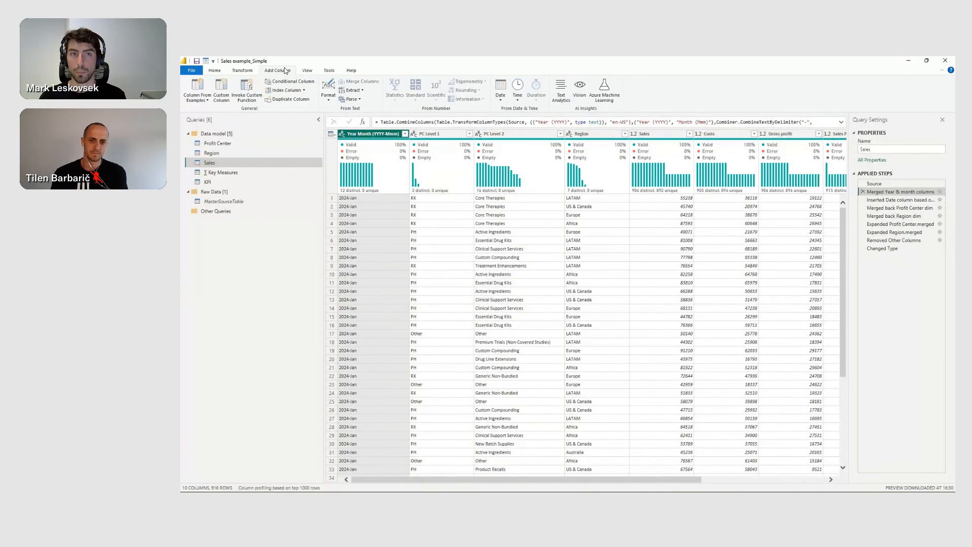
left_click(206, 100)
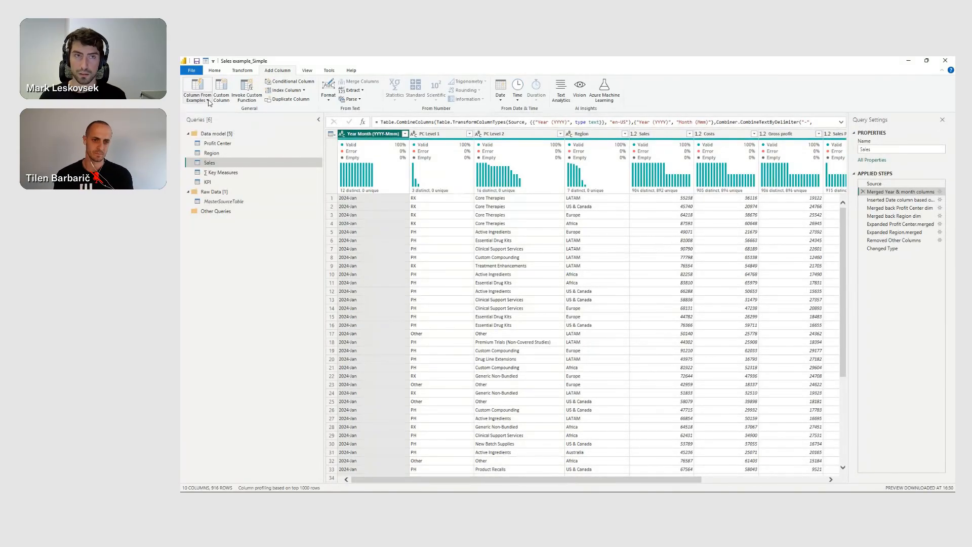
left_click(207, 101)
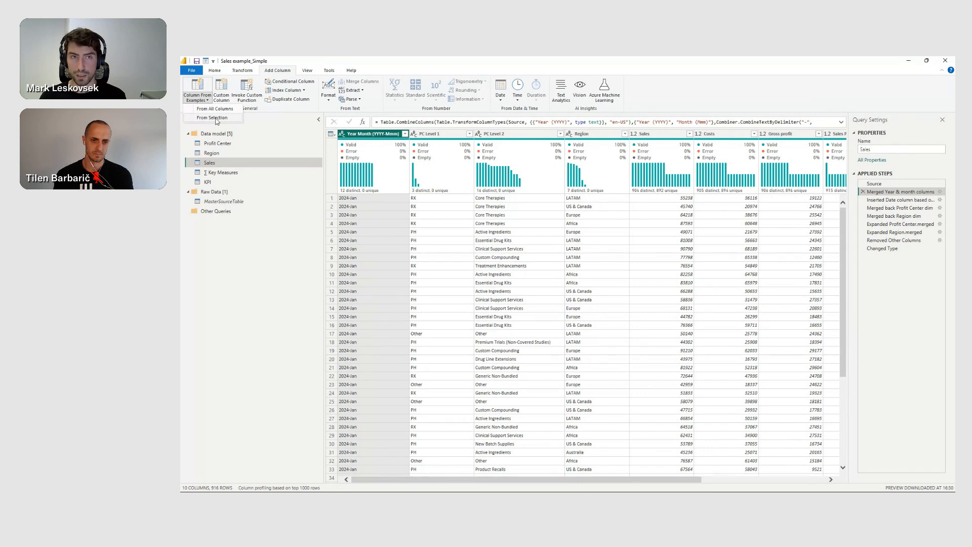
left_click(613, 479)
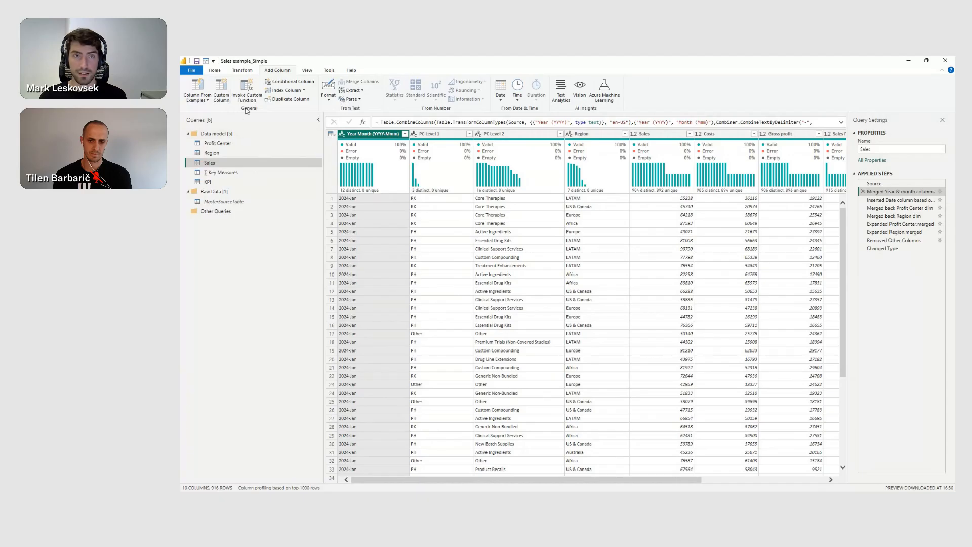
left_click(201, 99)
left_click(215, 118)
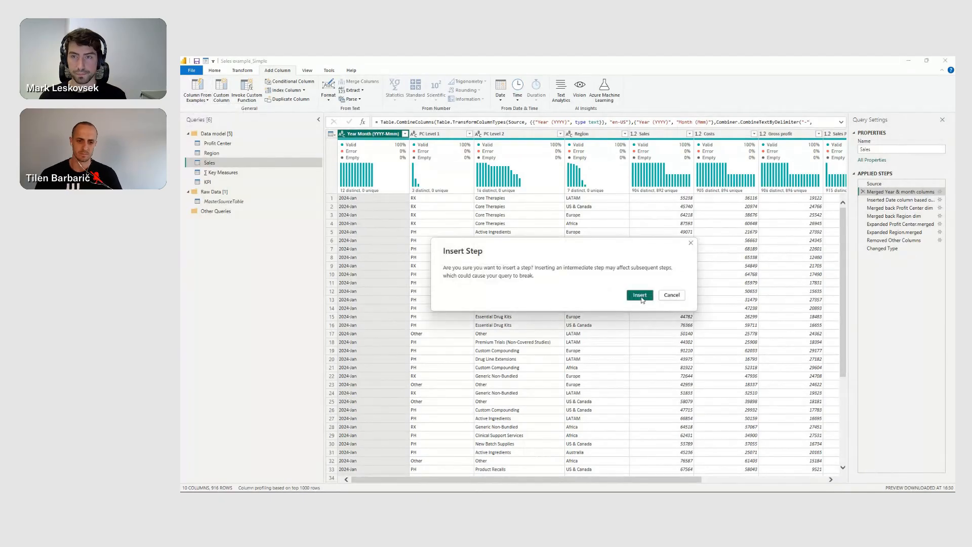
left_click(640, 295)
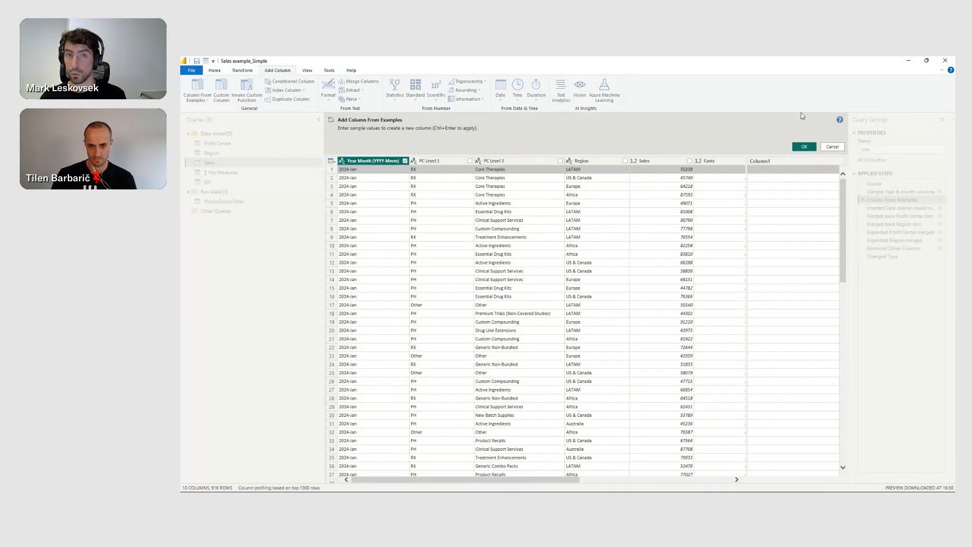
- Name the example column Date, try the end-of-year suggestion 12/31/2024 as its sample value, and cancel the new column
double_click(773, 160)
type("Date")
left_click(793, 170)
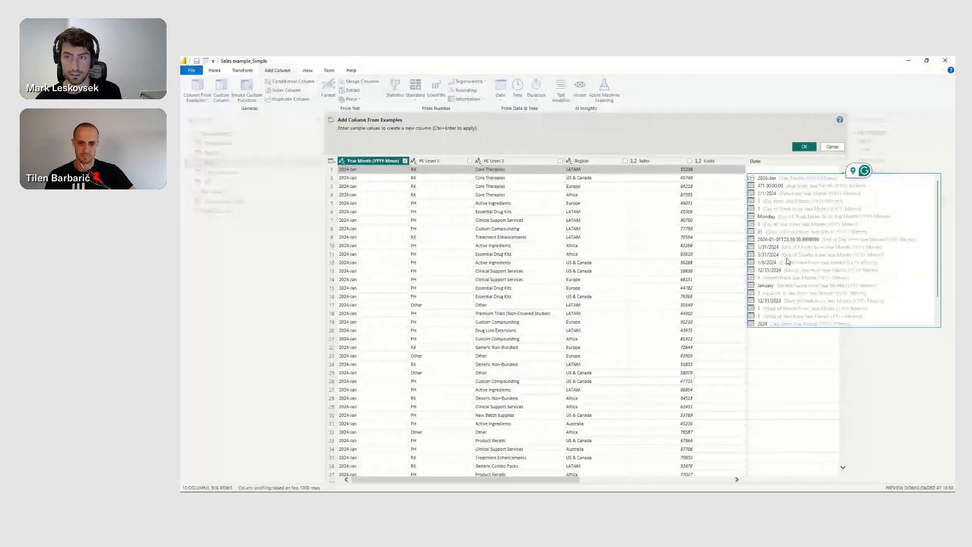
left_click(774, 271)
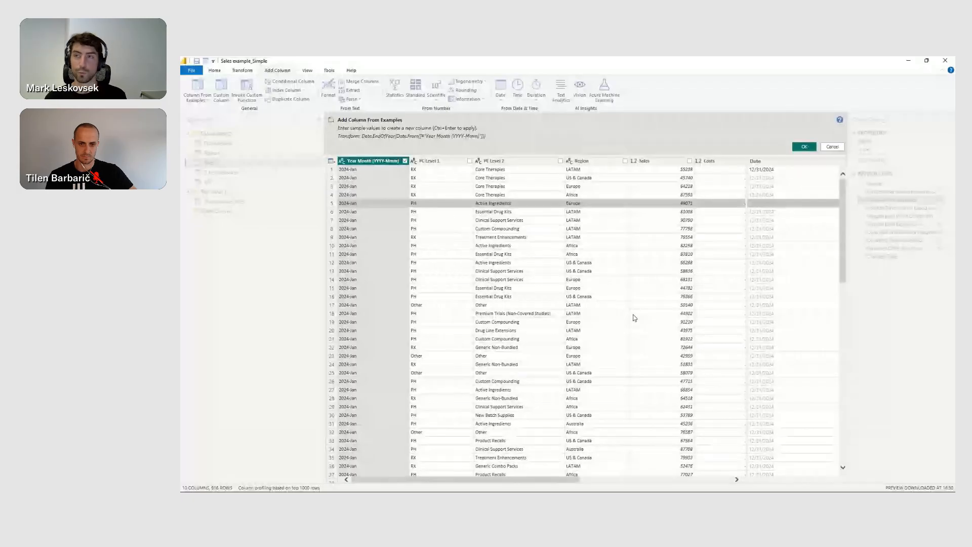
left_click(833, 148)
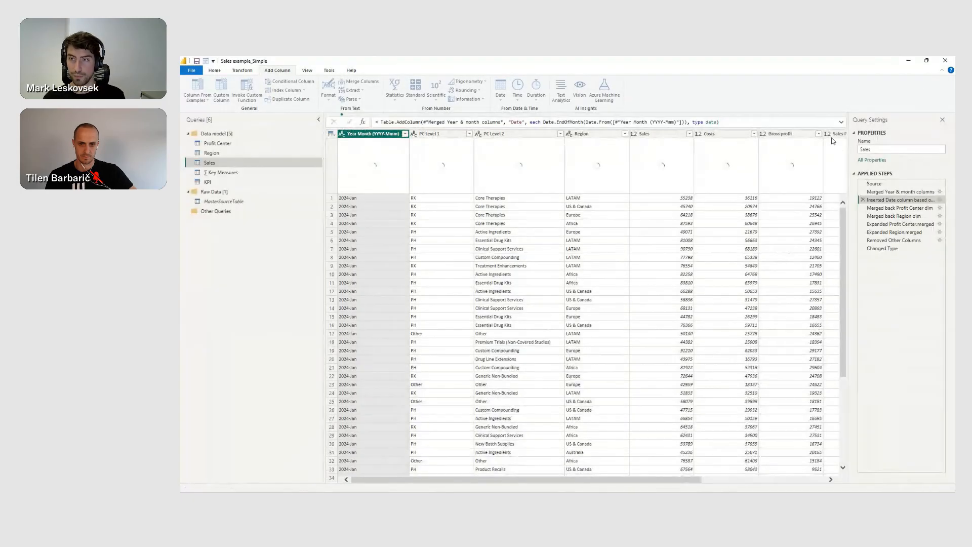
- Display the Sales query's Inserted Date column step and examine the end-of-month Date column beside the other columns
left_click(890, 208)
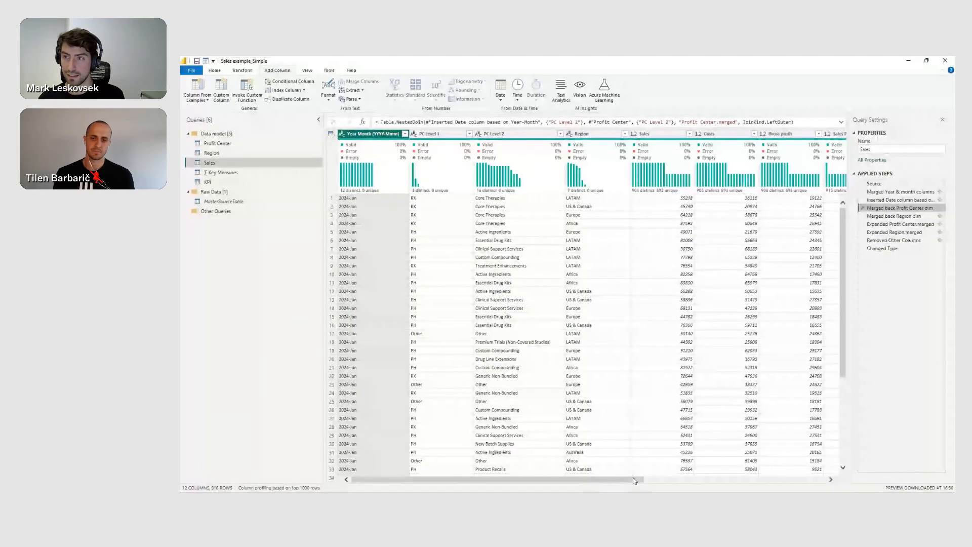
left_click(899, 200)
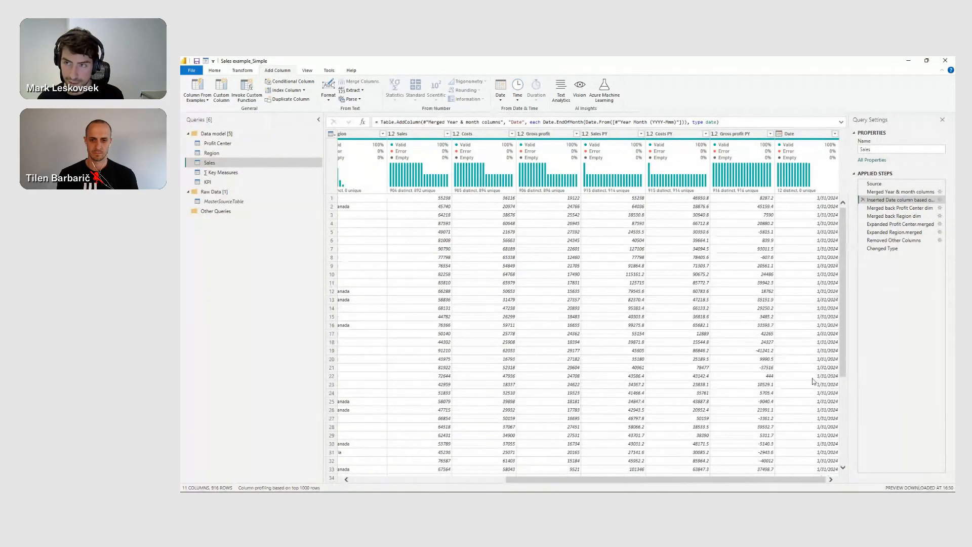
left_click_drag(744, 479, 590, 478)
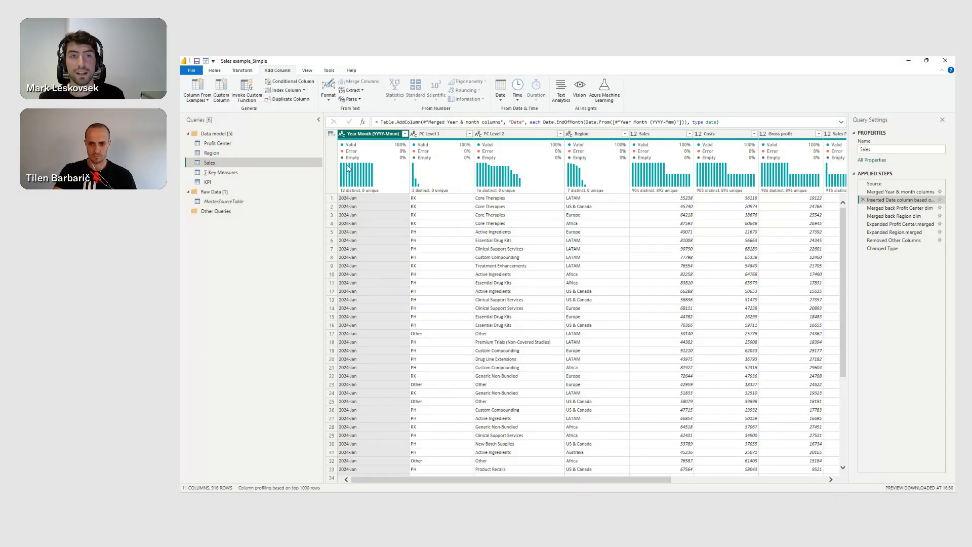
- Create a new query that references MasterSourceTable
left_click(235, 204)
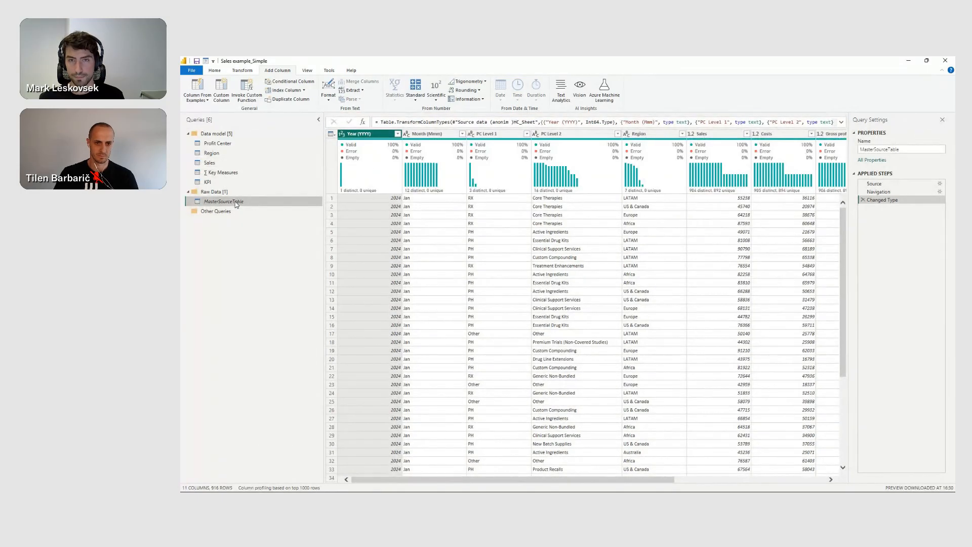
right_click(234, 203)
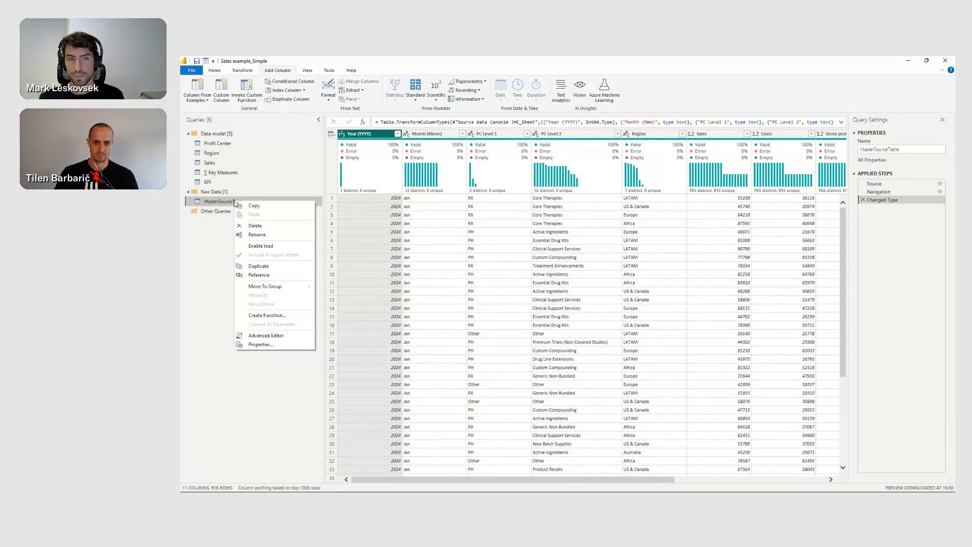
left_click(259, 275)
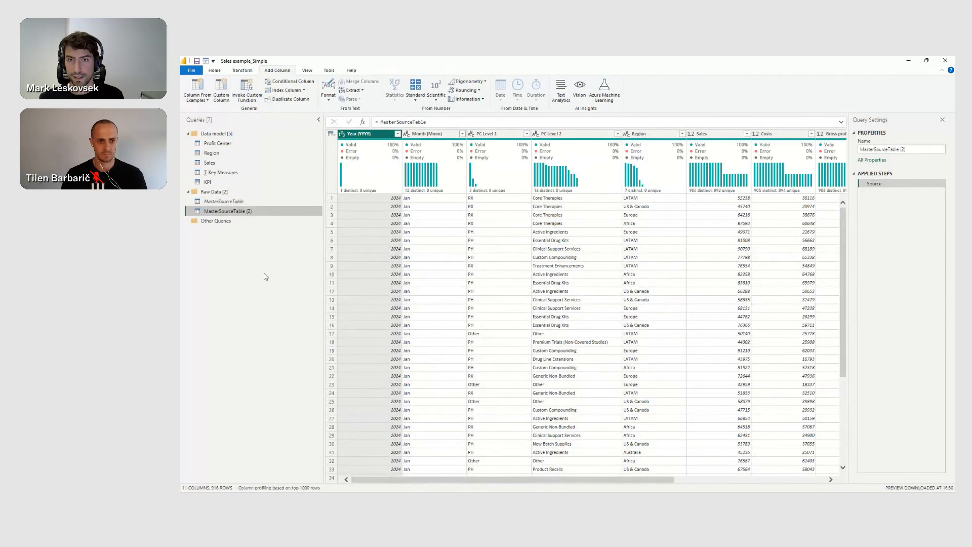
- Keep only the PC Level 1 and PC Level 2 columns in the new referenced query, removing all other columns
left_click(490, 136)
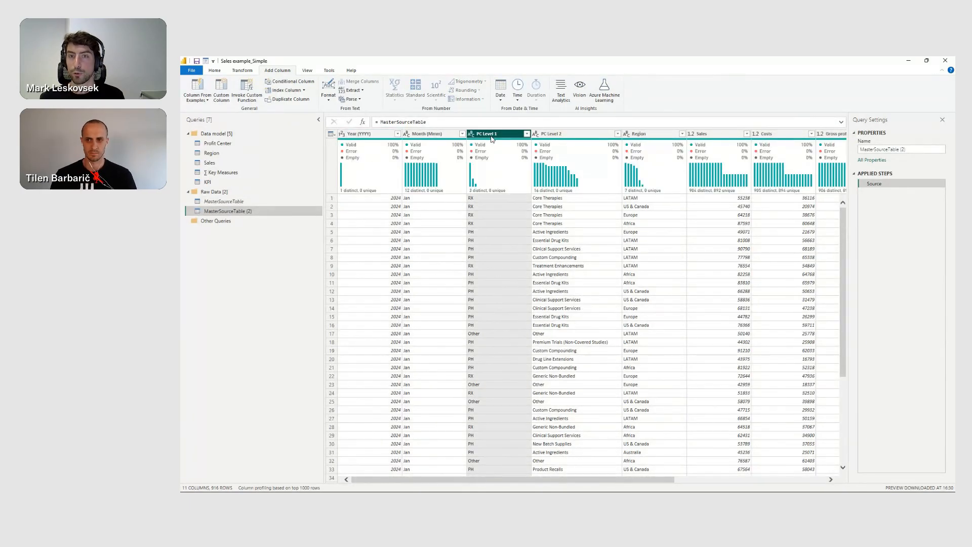
left_click(568, 136, "ctrl")
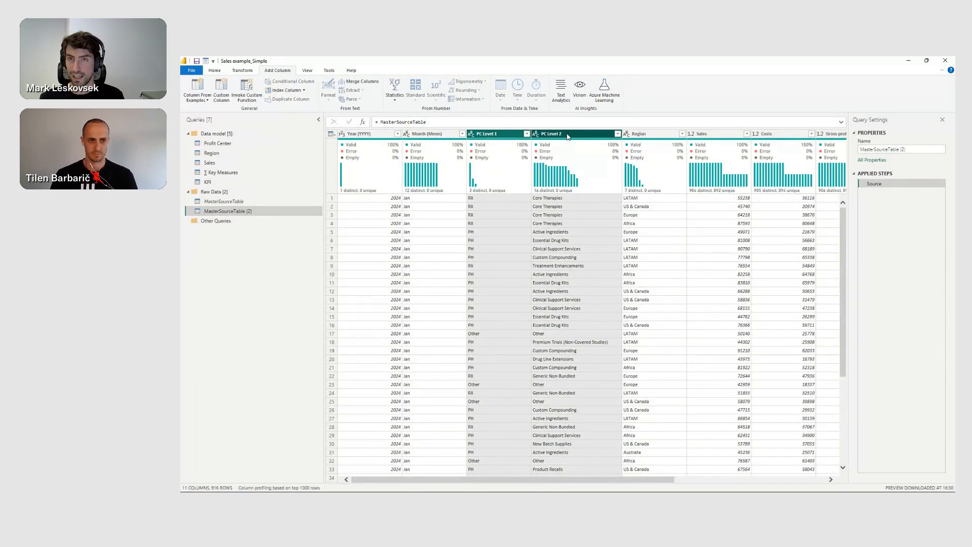
right_click(567, 135)
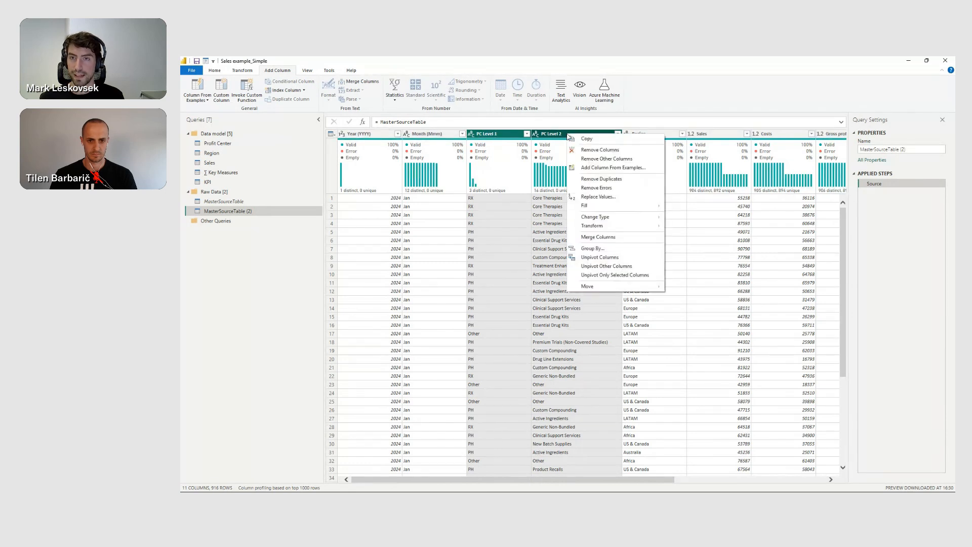
left_click(616, 159)
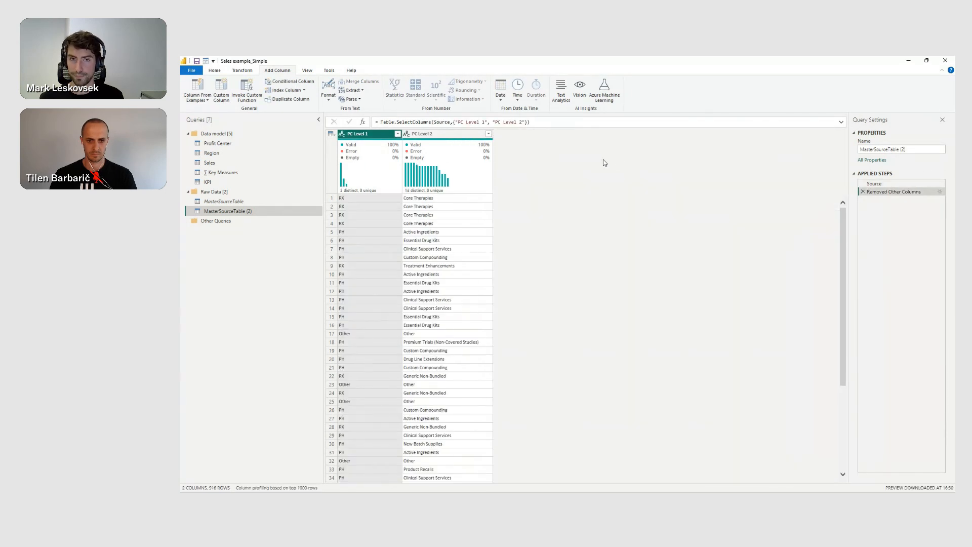
- Remove duplicates from the new referenced query based on PC Level 2 and add an index column starting from 1
left_click(448, 135)
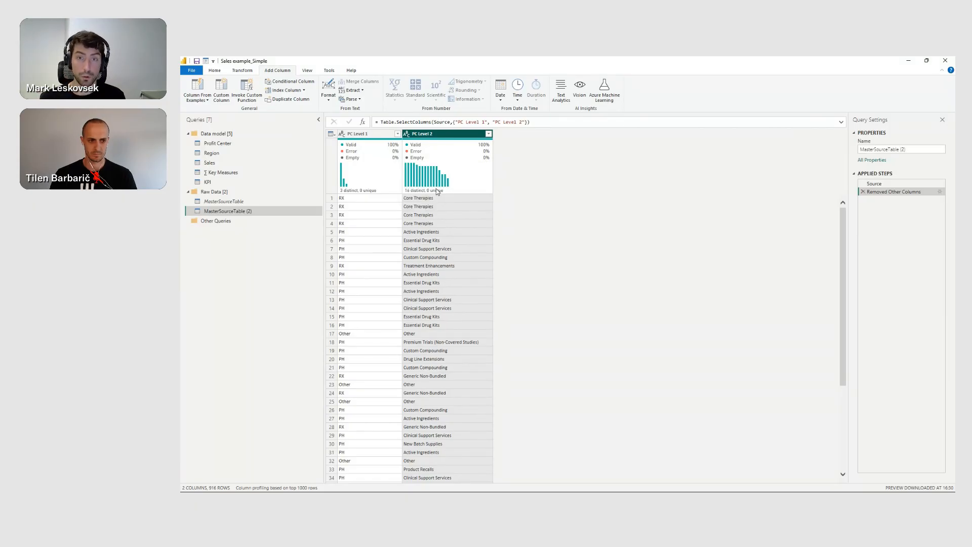
mouse_move(437, 192)
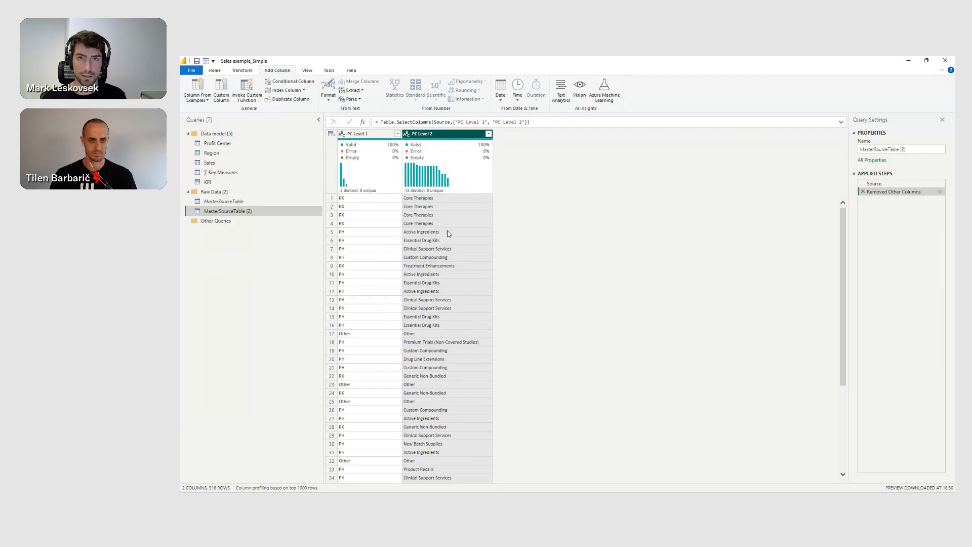
right_click(434, 137)
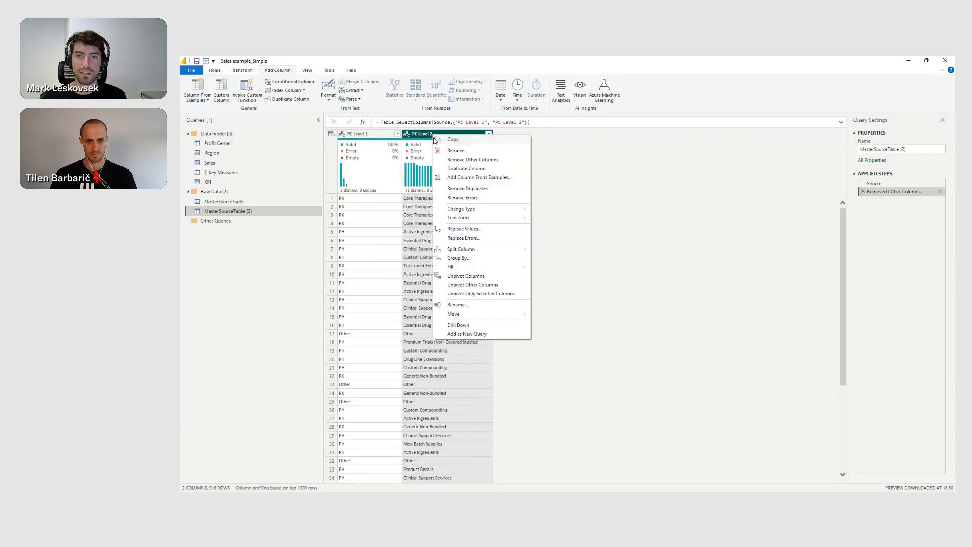
left_click(475, 188)
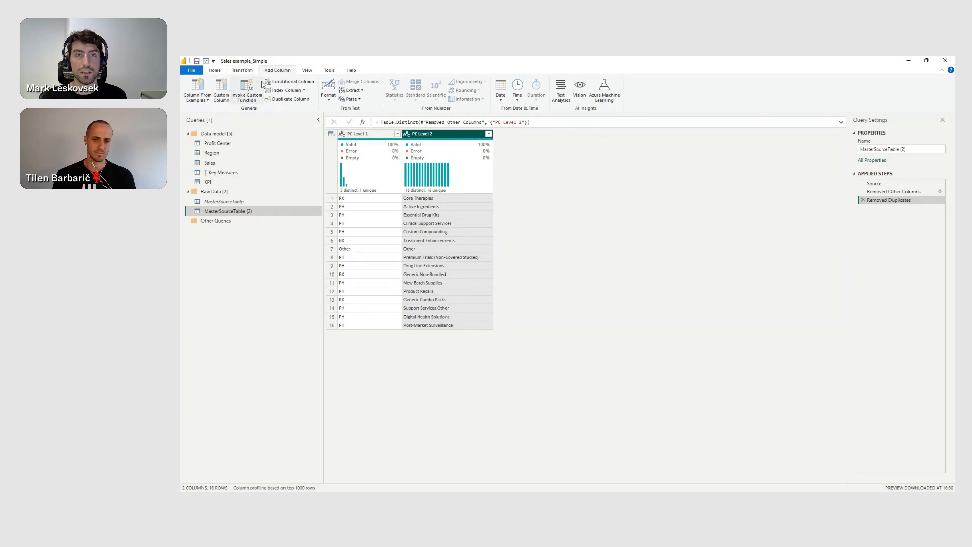
left_click(303, 90)
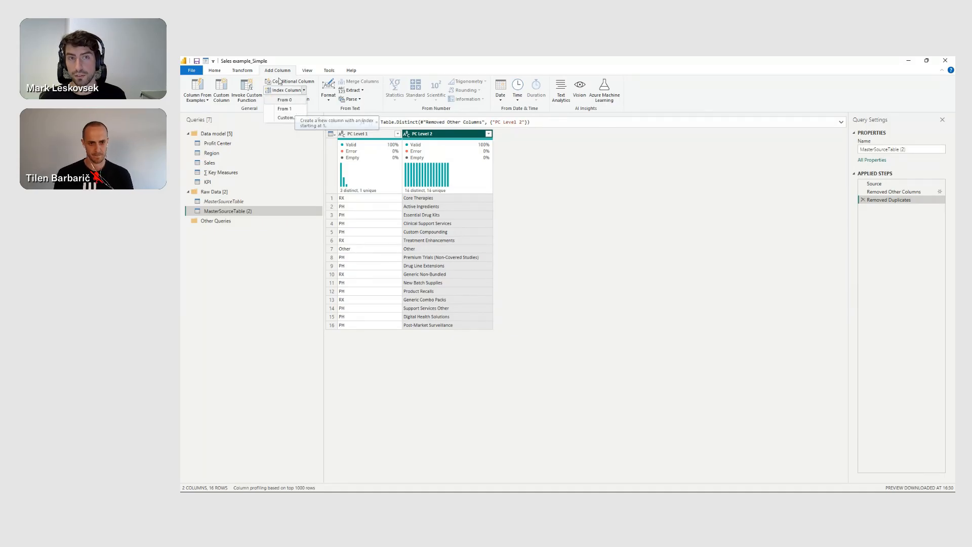
left_click(291, 110)
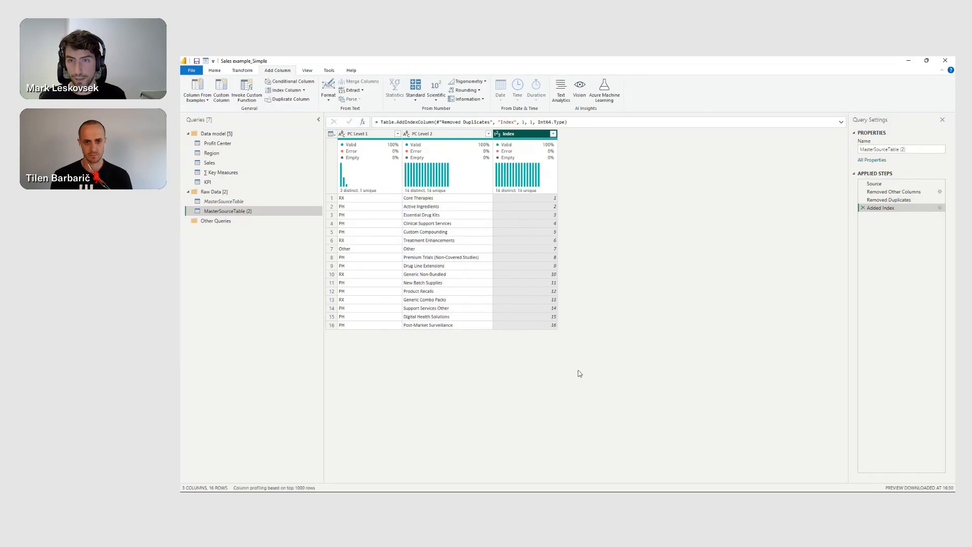
- Display the existing Region and Profit Center queries and compare their index columns with the new one
mouse_move(512, 160)
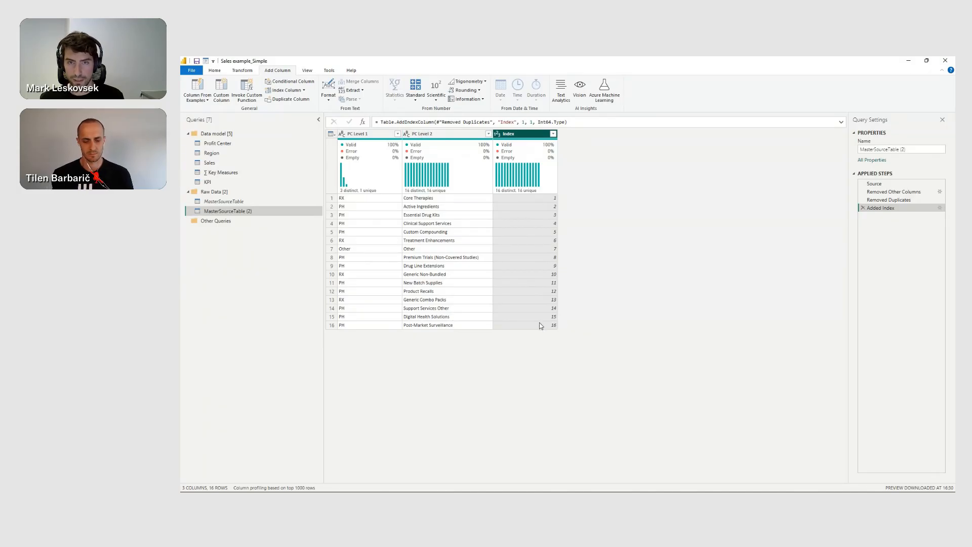
left_click(226, 154)
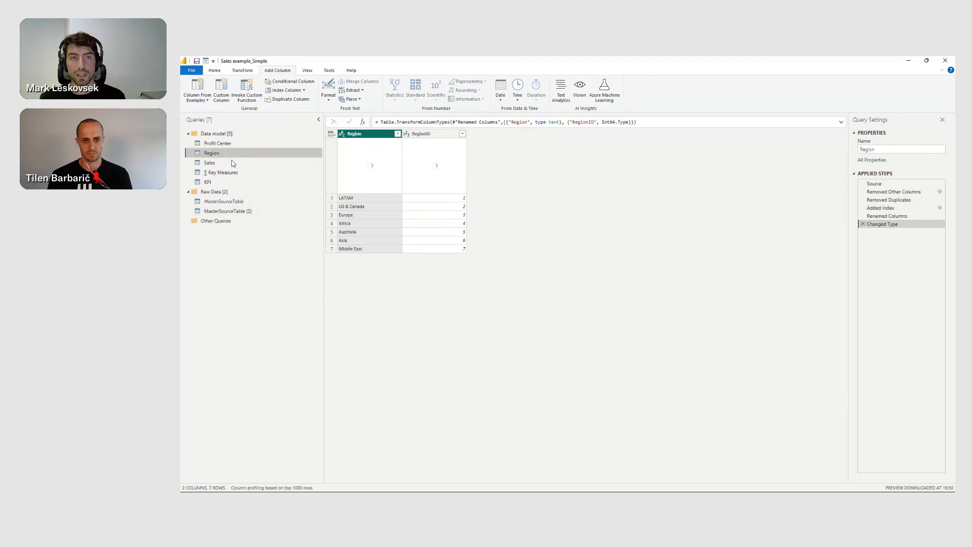
left_click(219, 145)
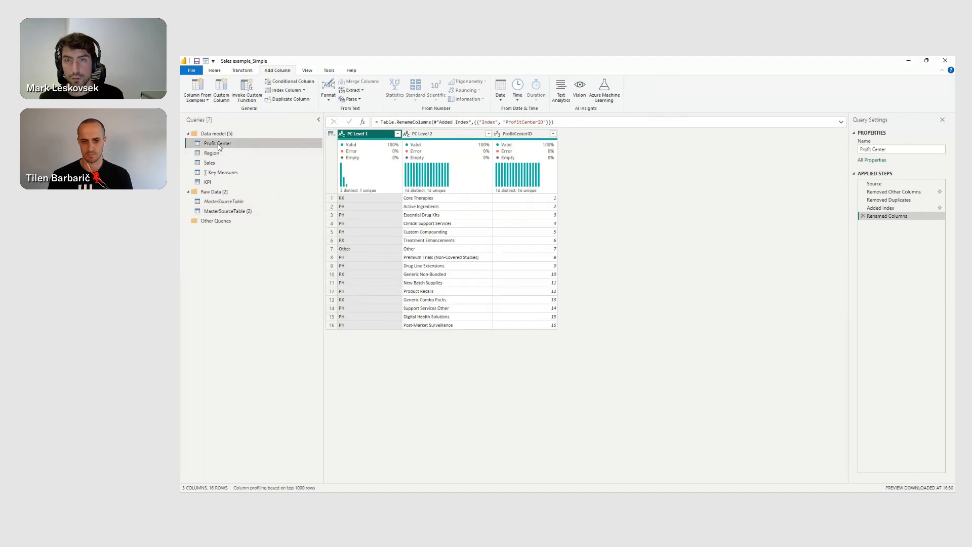
- Delete the MasterSourceTable (2) query from the Raw Data group
left_click(249, 212)
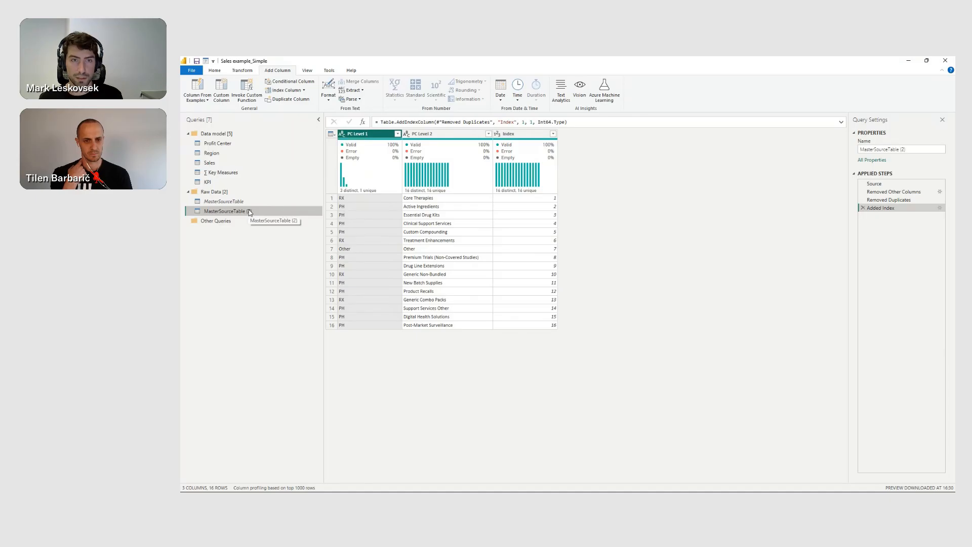
right_click(252, 213)
left_click(274, 237)
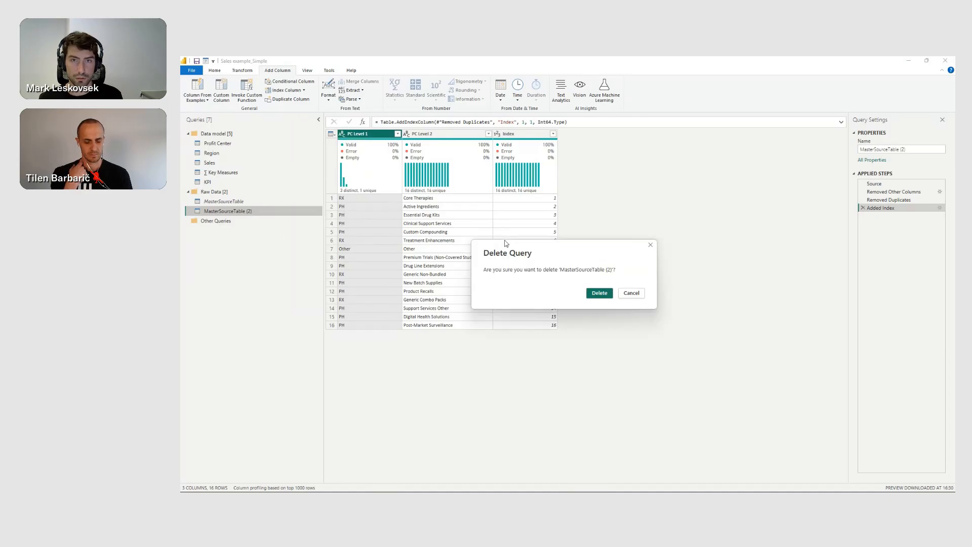
left_click(598, 293)
- Display the Profit Center dimension query and the Sales fact query to examine their ID columns
left_click(253, 145)
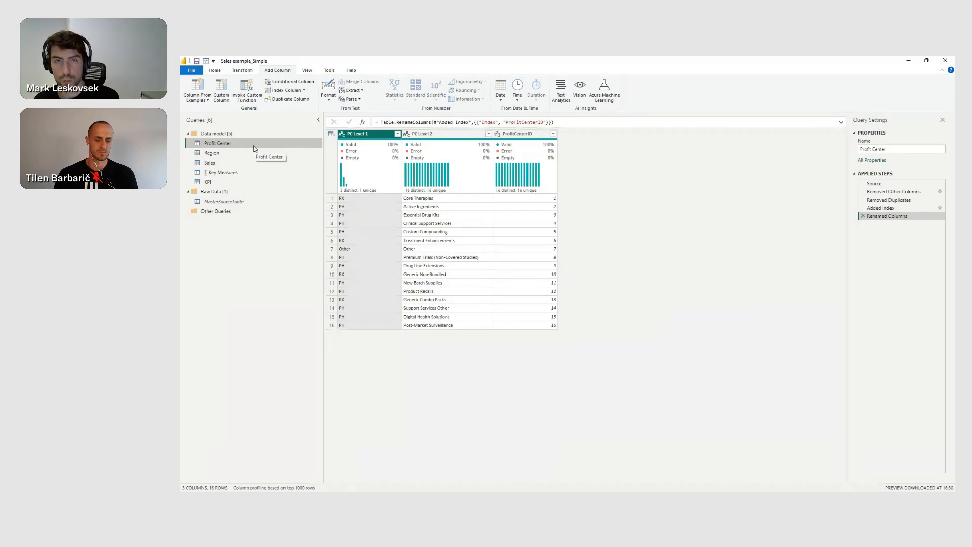
left_click(218, 164)
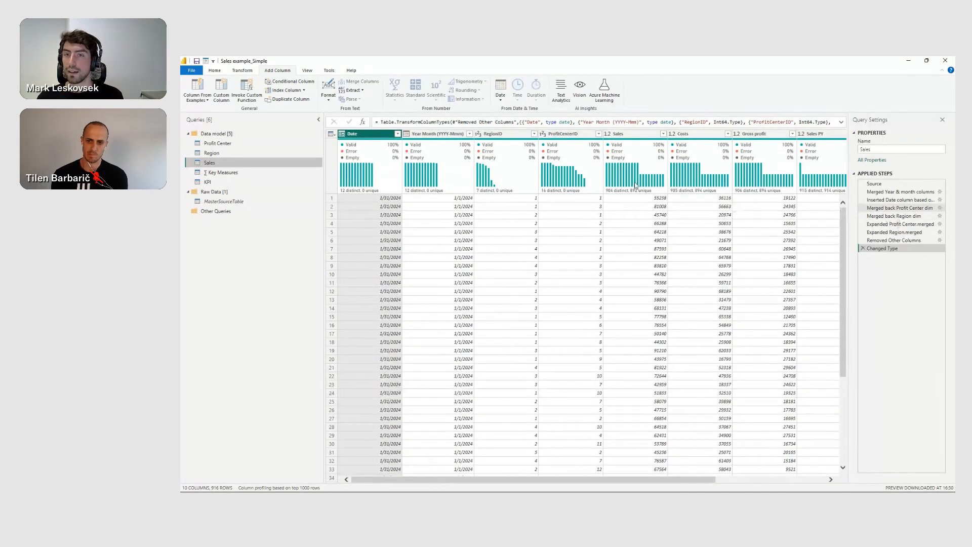
- Try merging the Sales query with Region using the Region table's Region column as the match, and cancel the merge
left_click(220, 156, "ctrl")
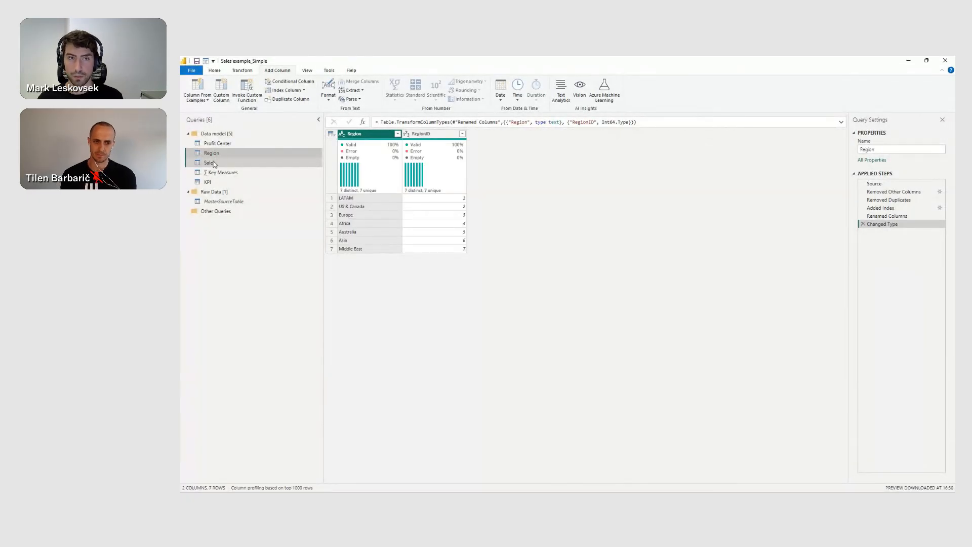
right_click(223, 167)
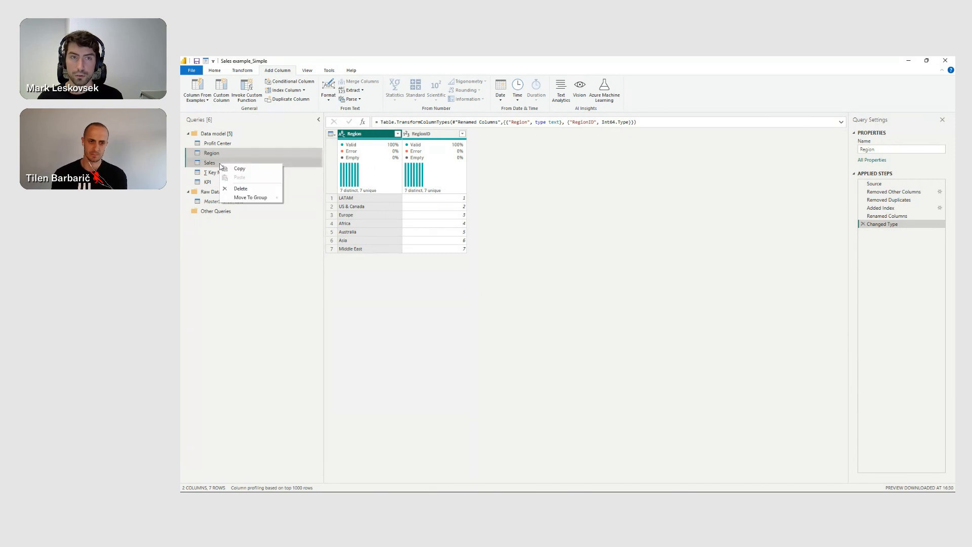
left_click(223, 163)
left_click(218, 153, "ctrl")
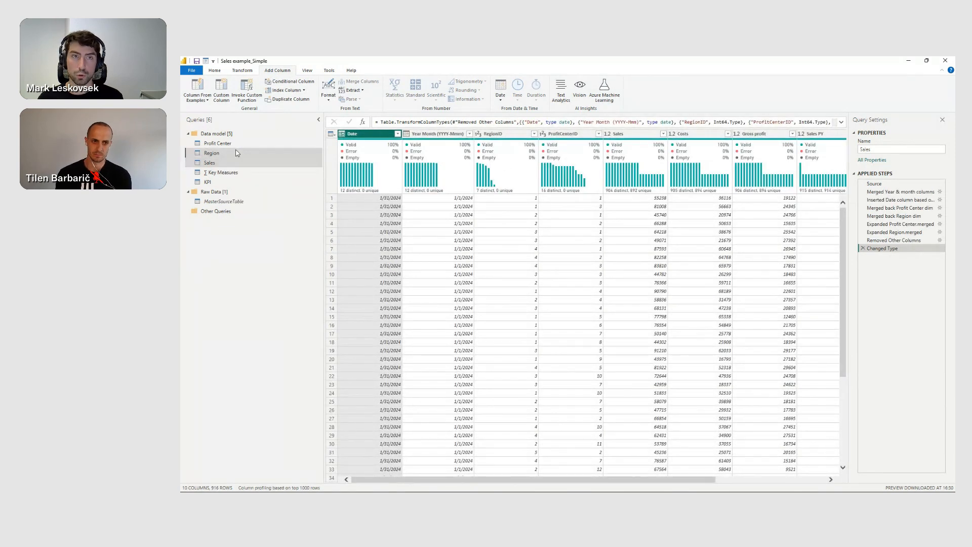
left_click(214, 71)
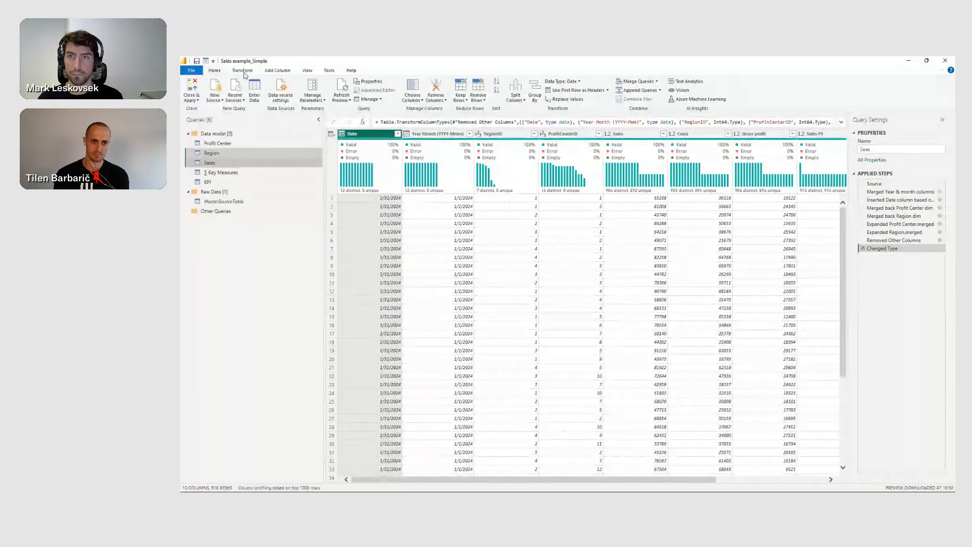
left_click(647, 83)
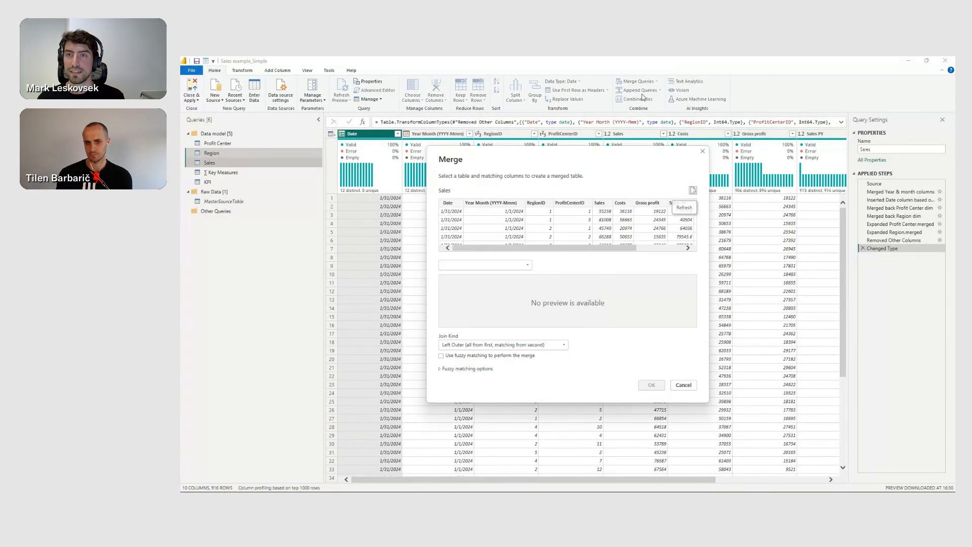
left_click(477, 263)
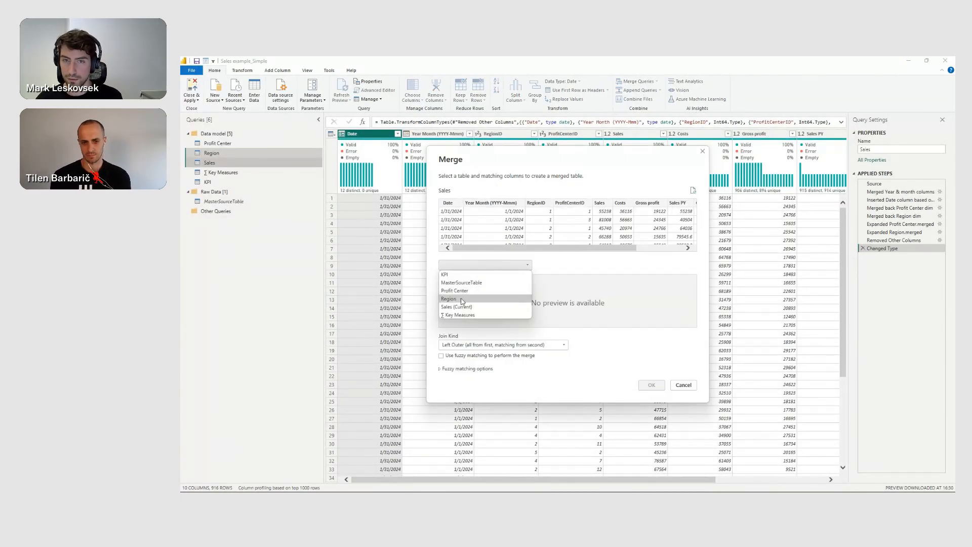
left_click(462, 300)
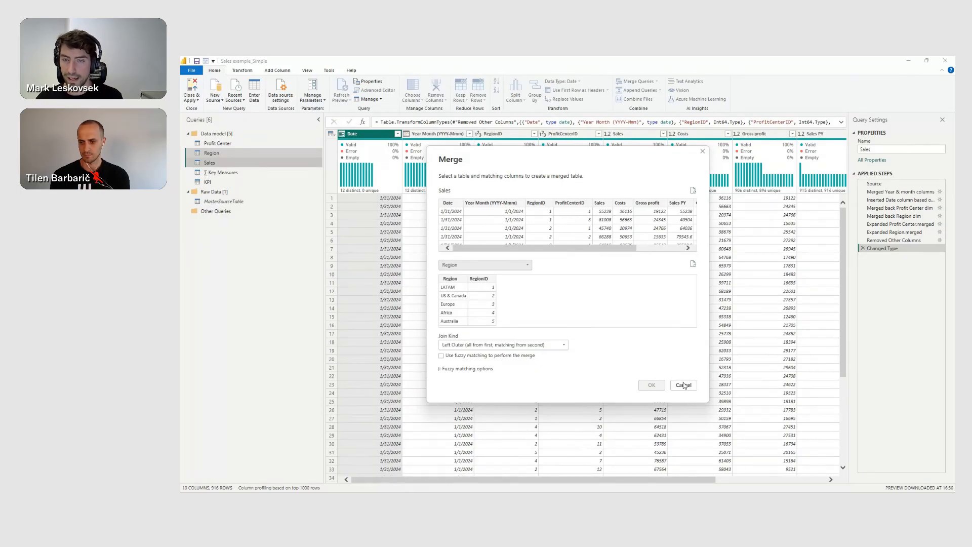
left_click(460, 282)
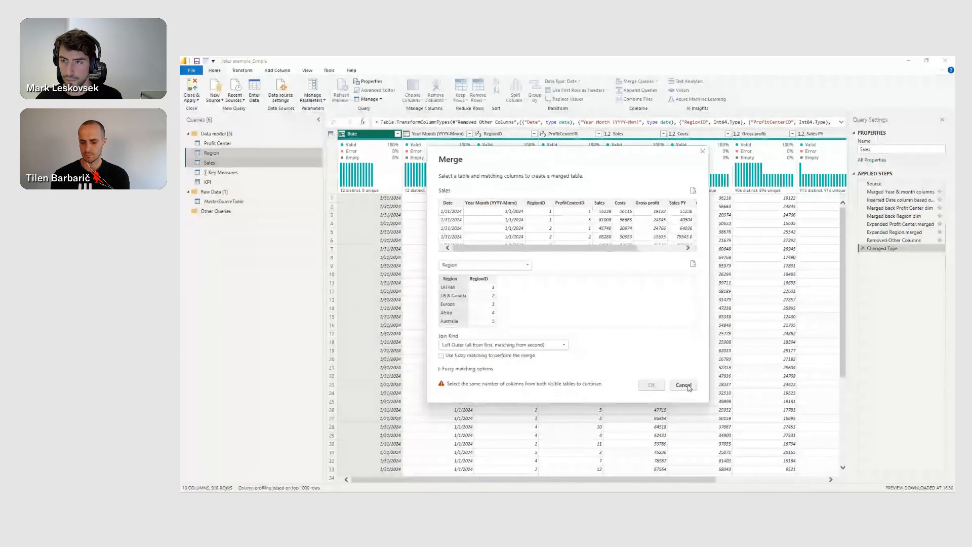
left_click(684, 384)
- Examine the Sales query at its Merged back Profit Center dim step, and display the Region query for comparison
left_click(900, 207)
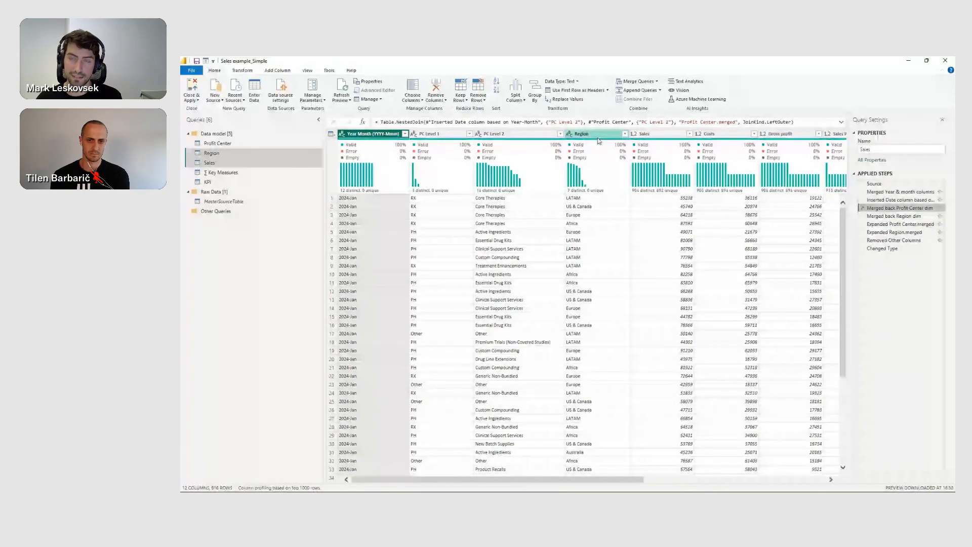
left_click(226, 154)
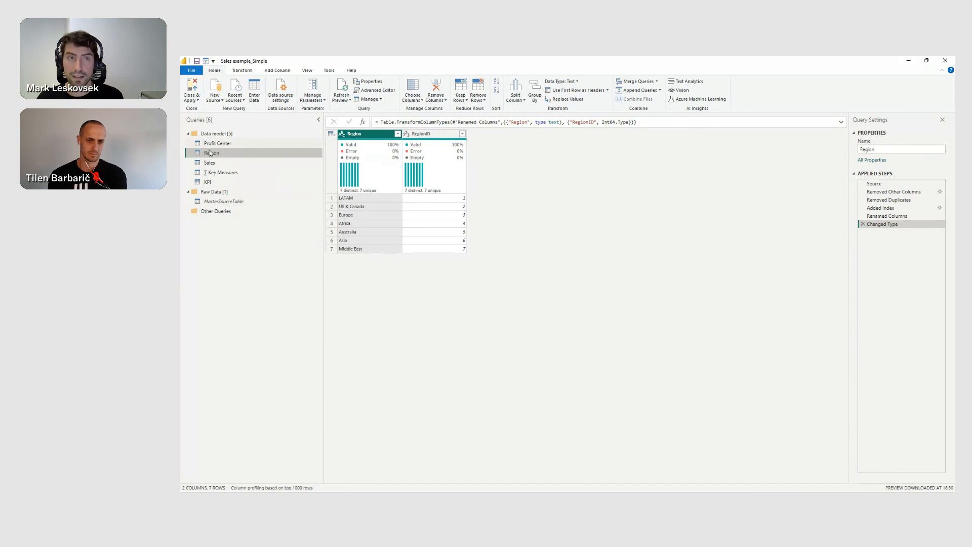
left_click(216, 162)
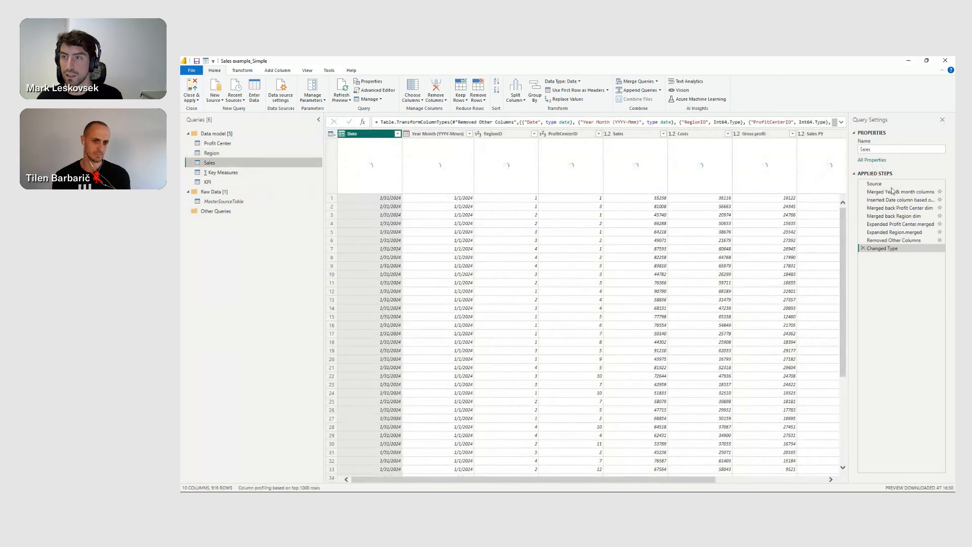
- Display the Merged back Region dim step of the Sales query and review its merge settings for the Region match
left_click(895, 216)
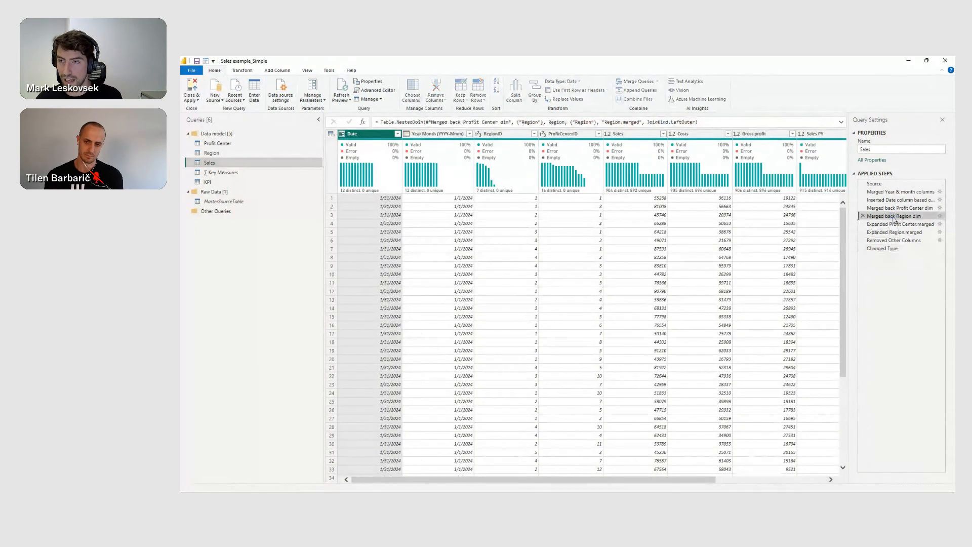
left_click(940, 217)
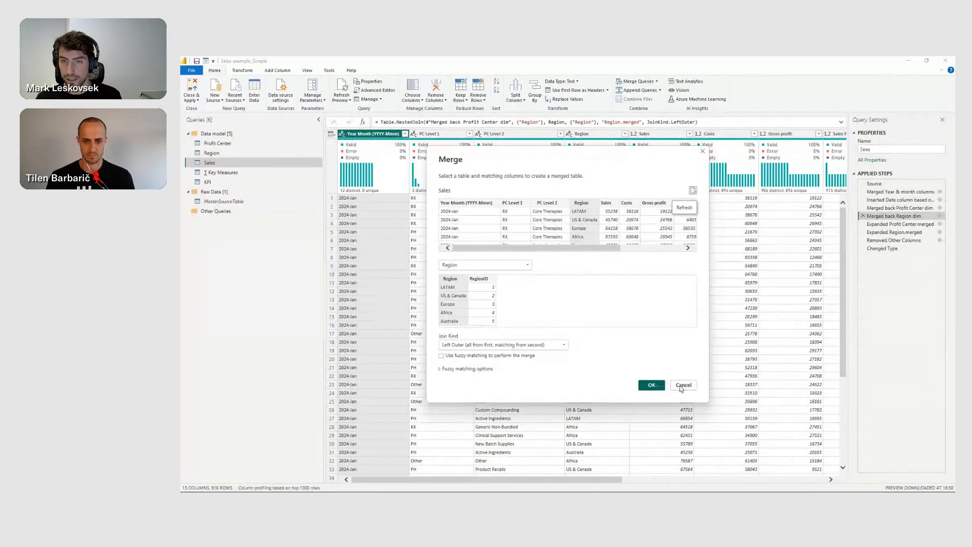
left_click(652, 385)
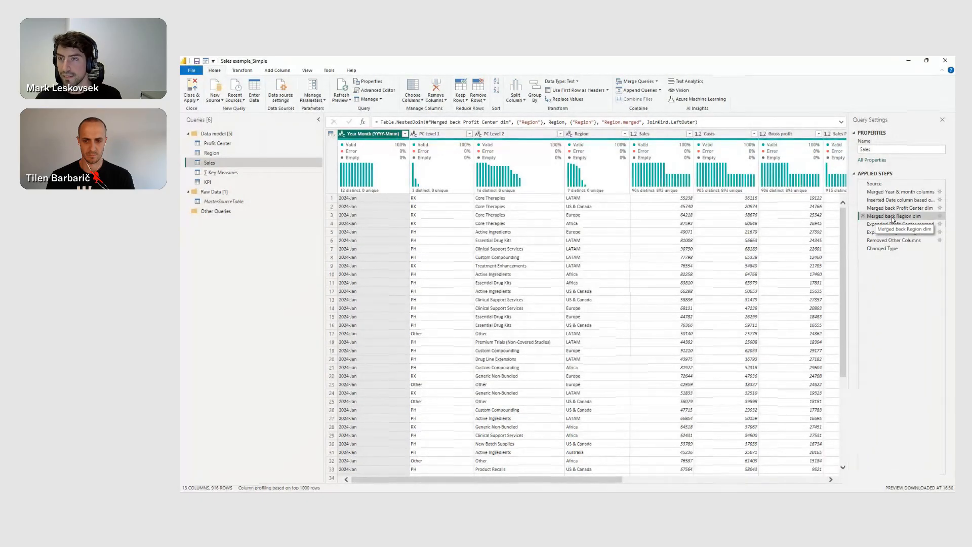
- Try expanding the Region.merged column to RegionID only, without the original column name as prefix, and cancel the expansion
left_click_drag(625, 481, 828, 480)
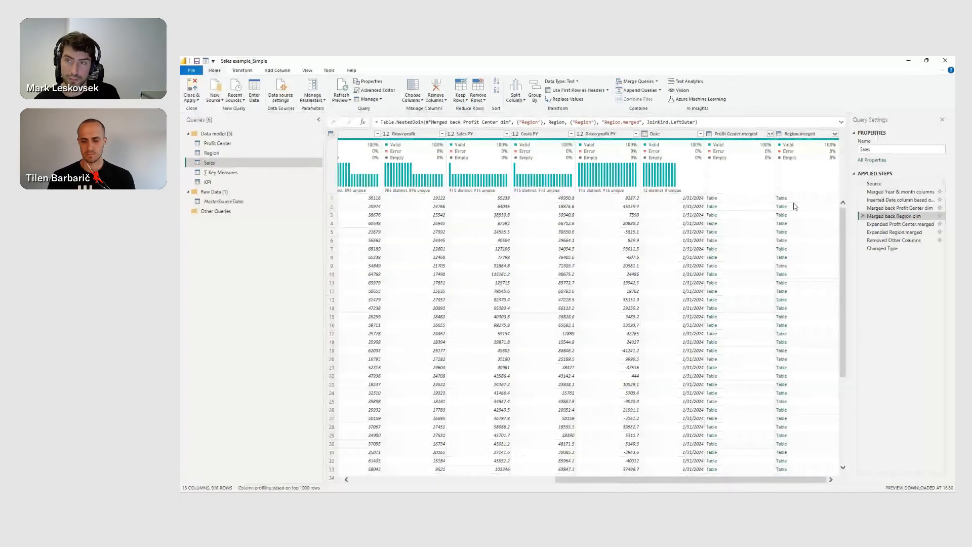
left_click(835, 133)
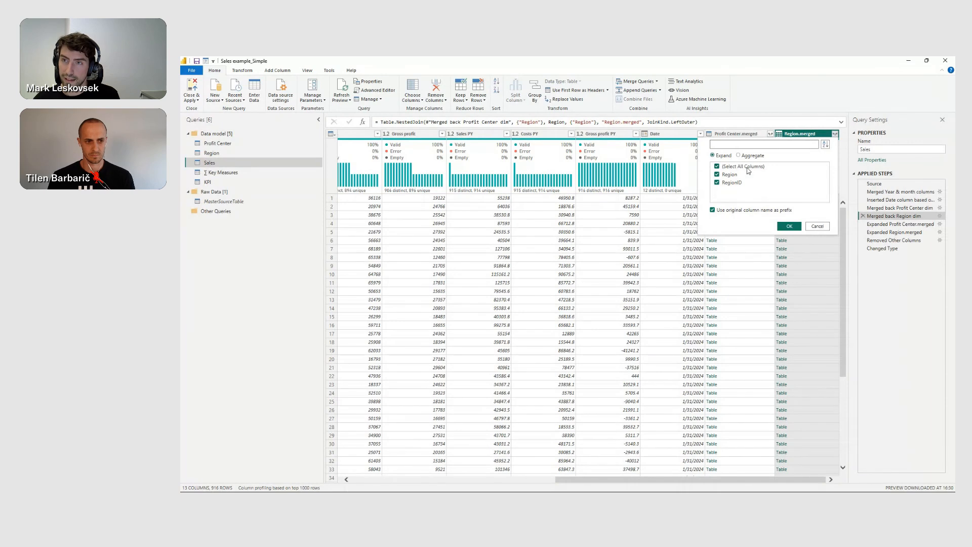
left_click(722, 175)
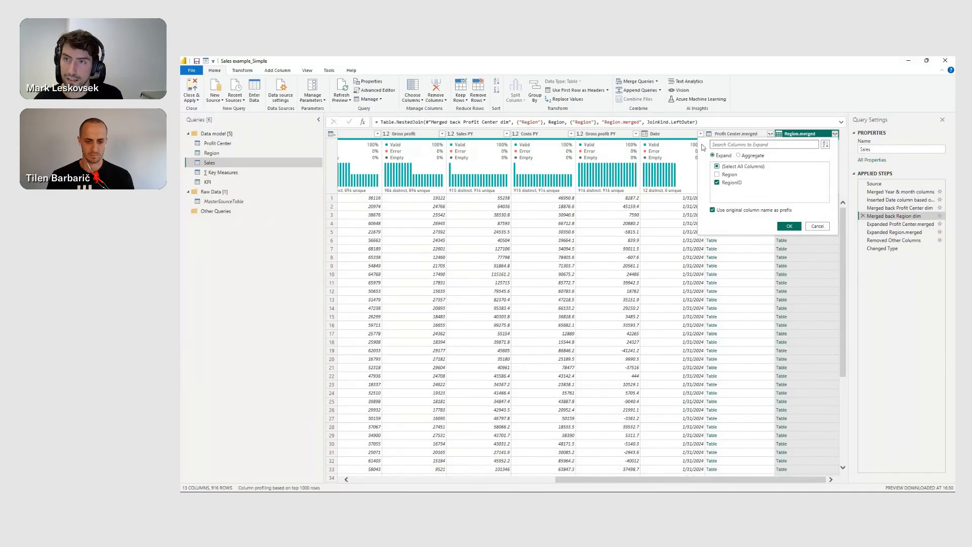
left_click(718, 211)
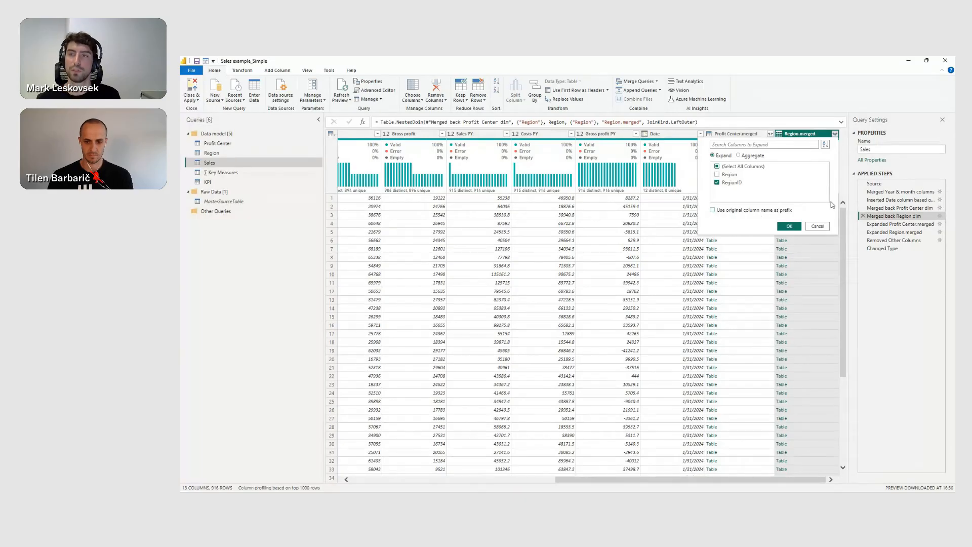
left_click(817, 225)
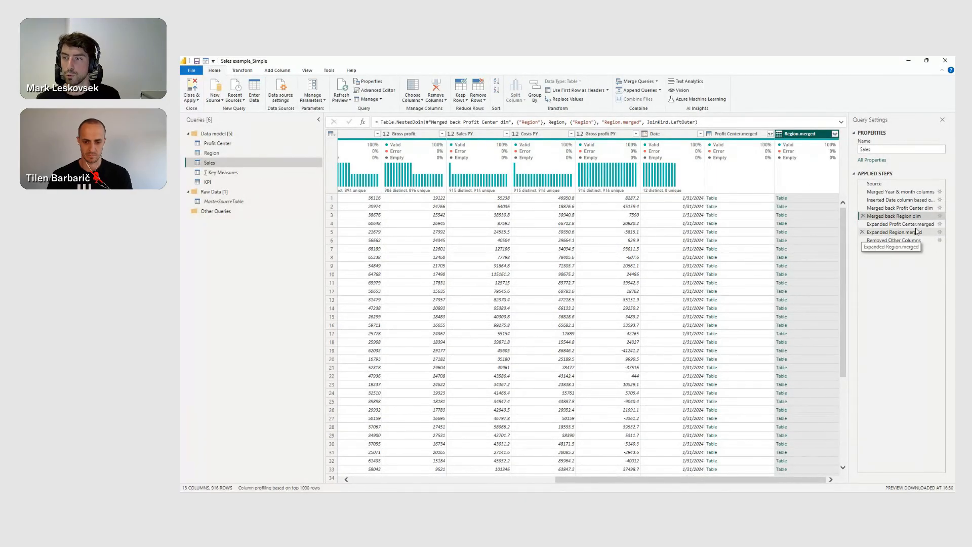
- Display the Sales query's Expanded Region.merged step and examine RegionID alongside the original profit center and region columns
left_click(915, 232)
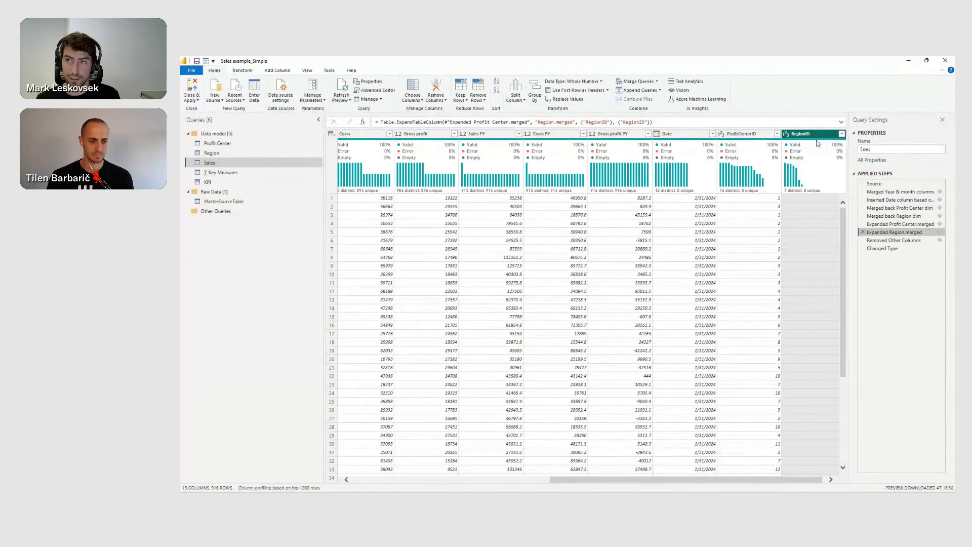
left_click_drag(752, 479, 614, 479)
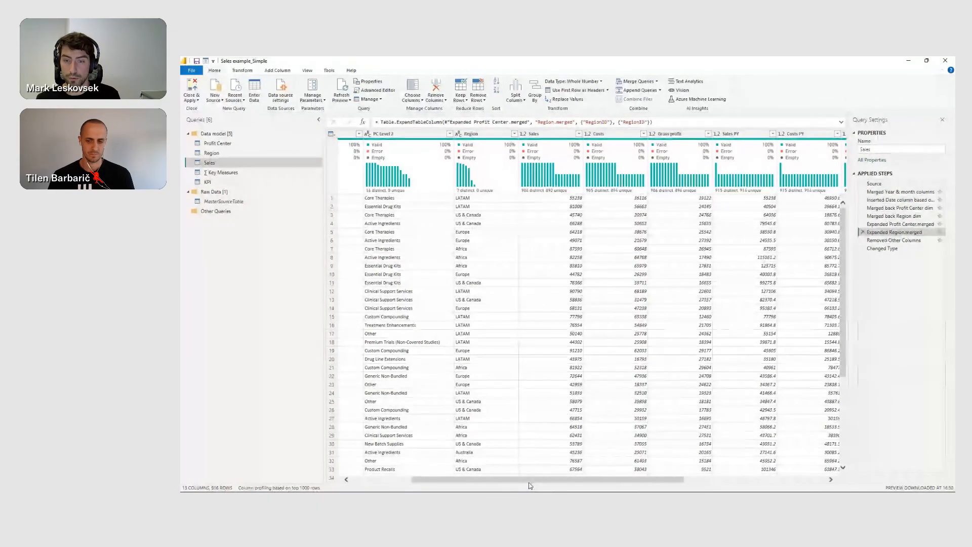
left_click_drag(516, 479, 456, 480)
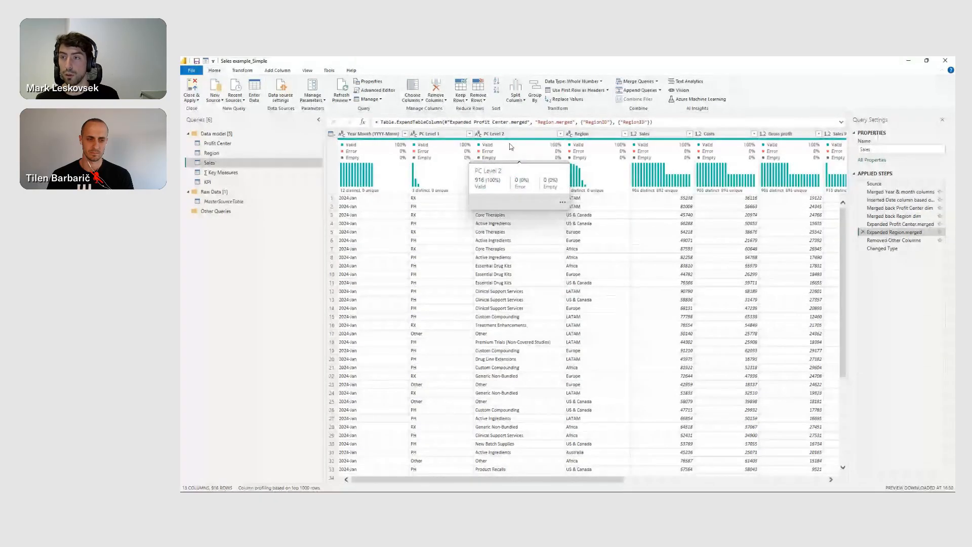
- Try removing all columns except the selected Region at the Expanded Region.merged step, and cancel inserting the step
left_click(361, 136)
right_click(582, 136)
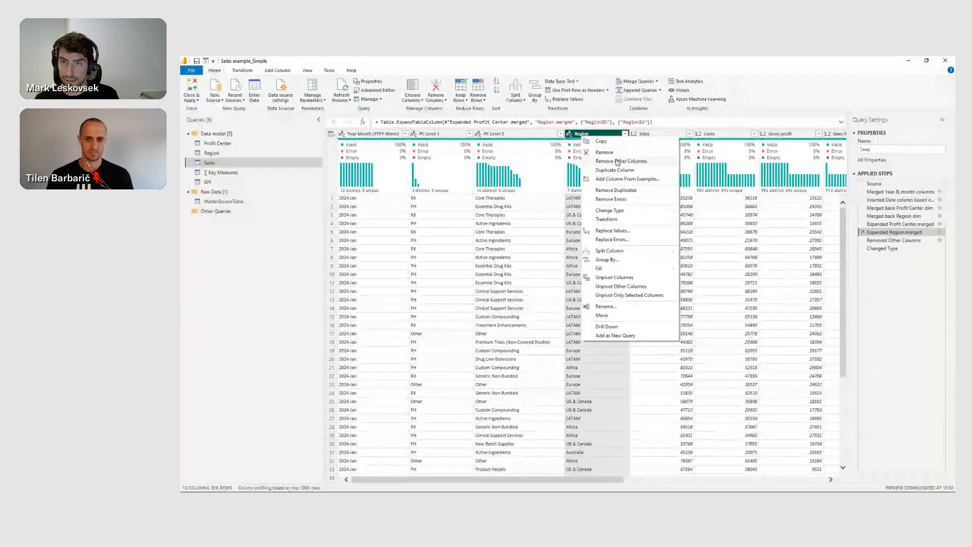
left_click(622, 161)
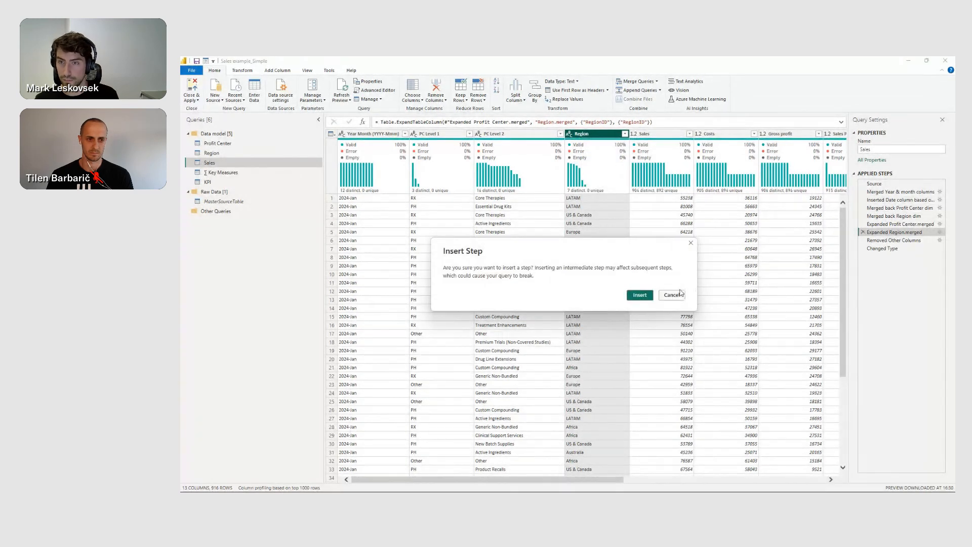
left_click(672, 297)
- Review the columns kept by the Removed Other Columns step, try excluding Year Month (YYYY-Mmm), and cancel the change
left_click(936, 240)
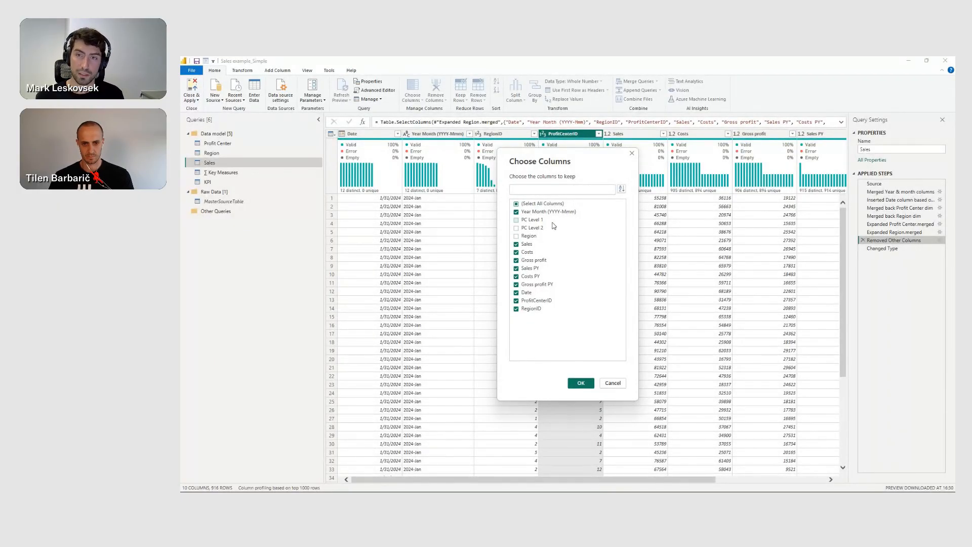
left_click(524, 213)
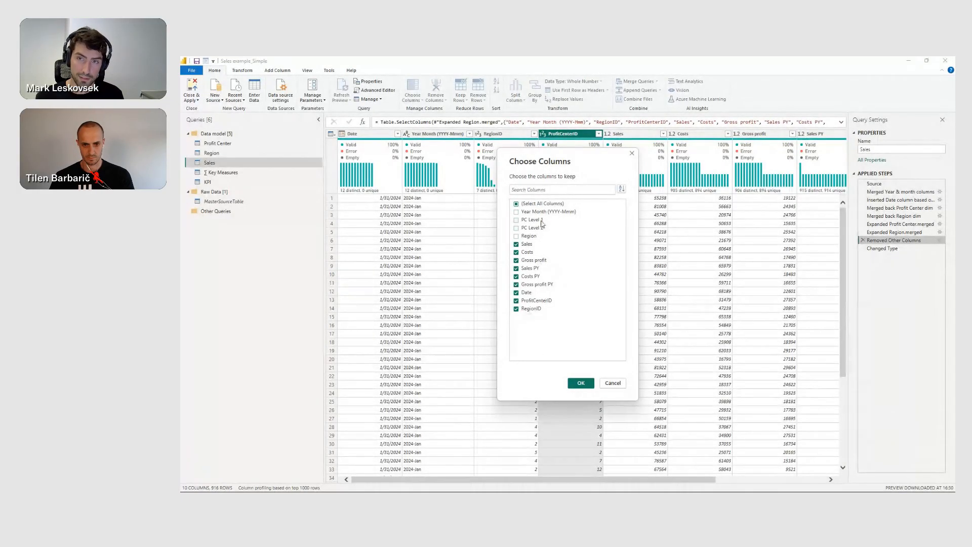
left_click(614, 383)
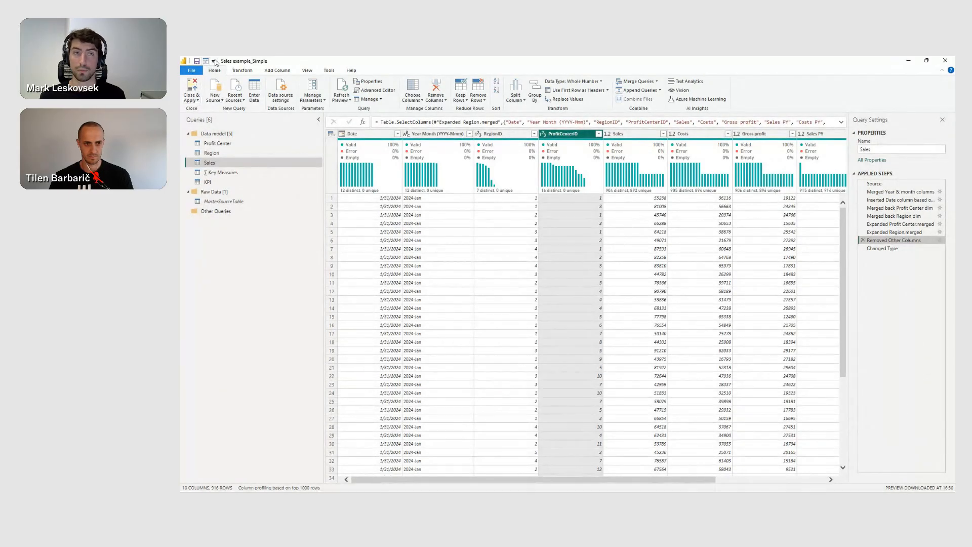
- Close and apply the Power Query queries, and inspect the Region table and its relationship to Sales in the model diagram
left_click(201, 96)
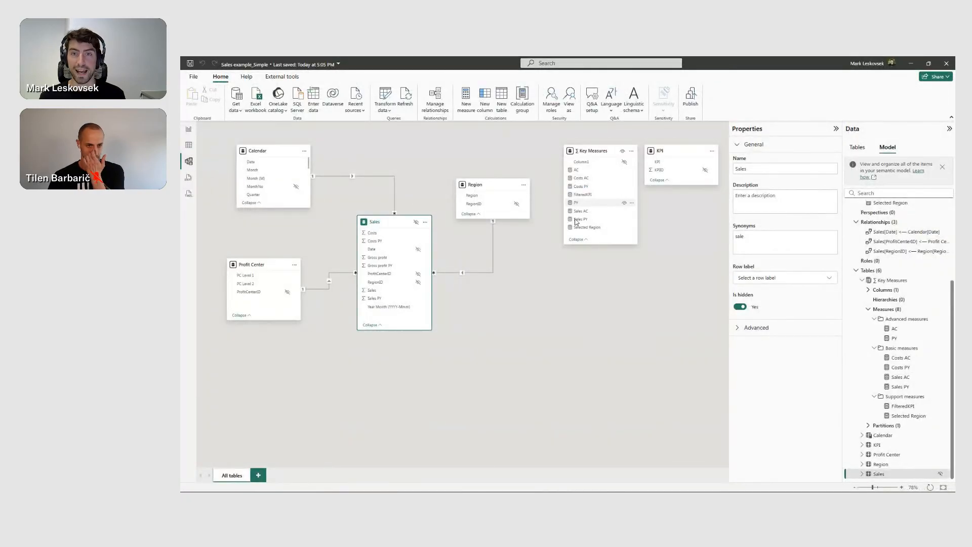
left_click(485, 192)
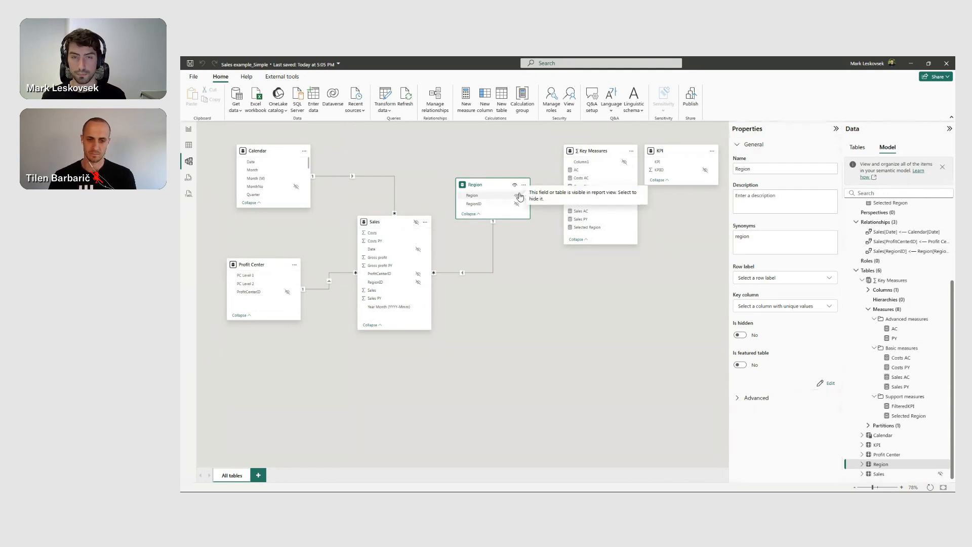
left_click(493, 243)
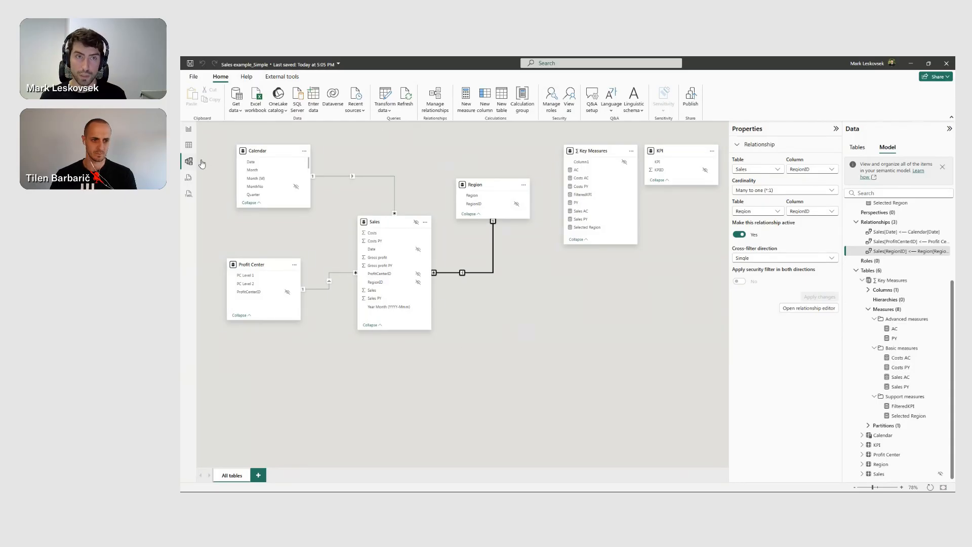
- Try creating a relationship from Region's RegionID to Sales' RegionID, and cancel the new relationship
left_click_drag(486, 205, 420, 264)
mouse_move(401, 286)
left_mouse_down()
mouse_move(478, 203)
mouse_move(398, 286)
left_mouse_up()
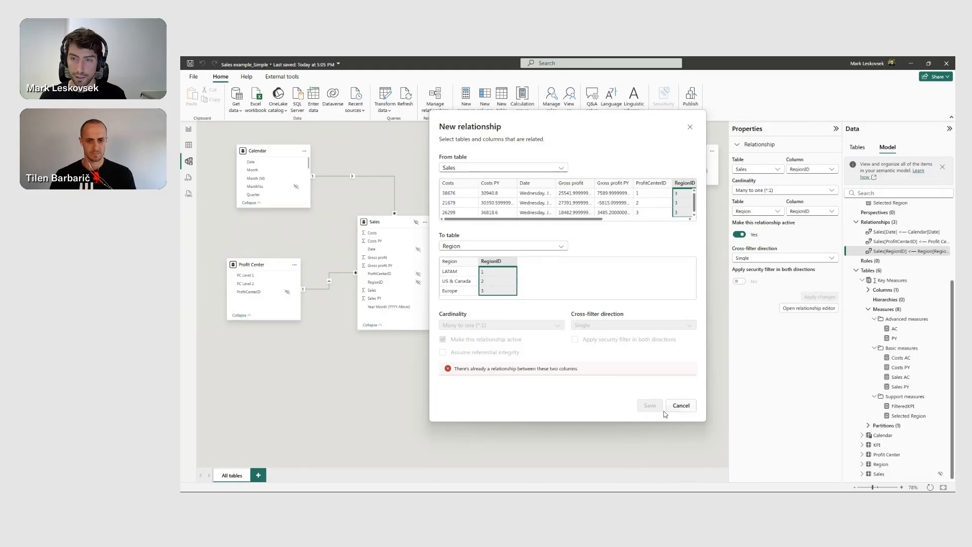
left_click(677, 408)
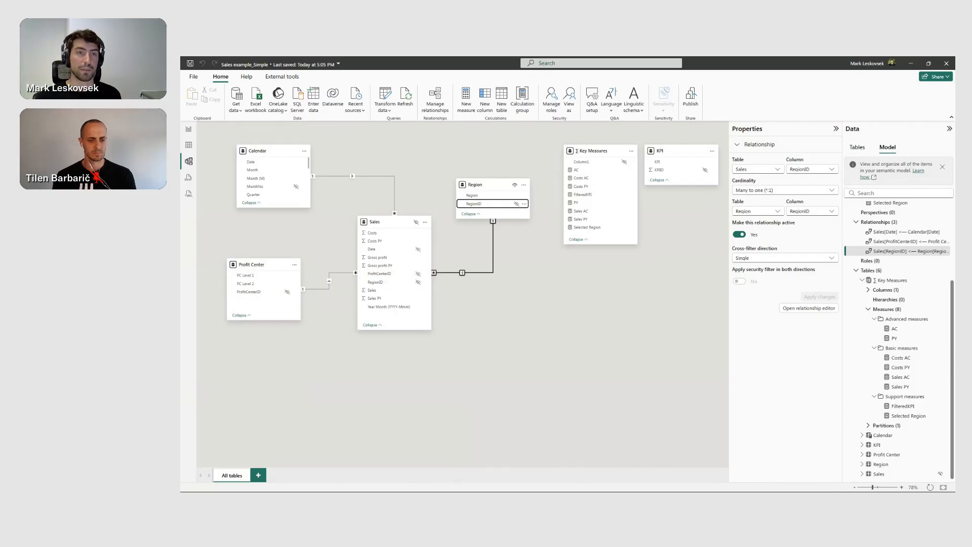
- Display the report's Demo page, expand the Region table's fields and select its RegionID column
left_click(188, 128)
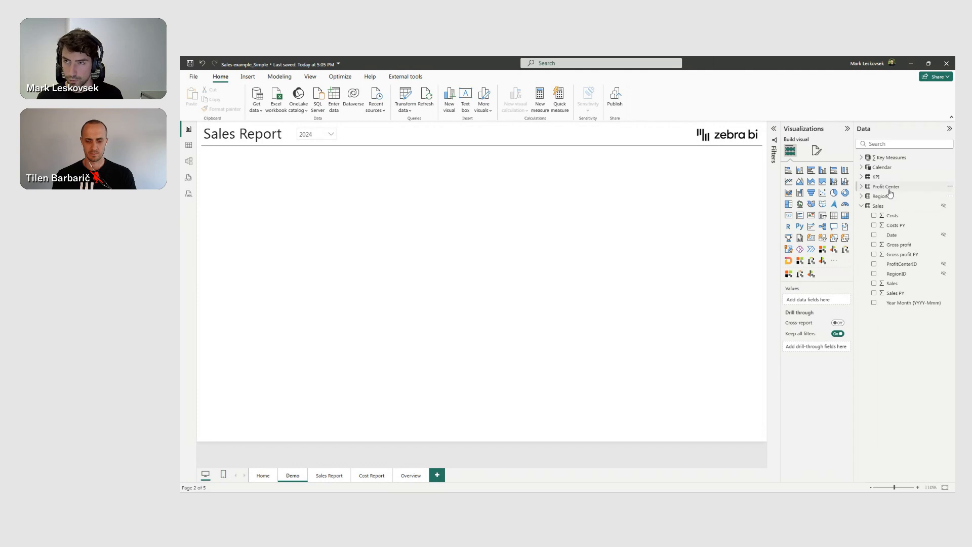
mouse_move(879, 201)
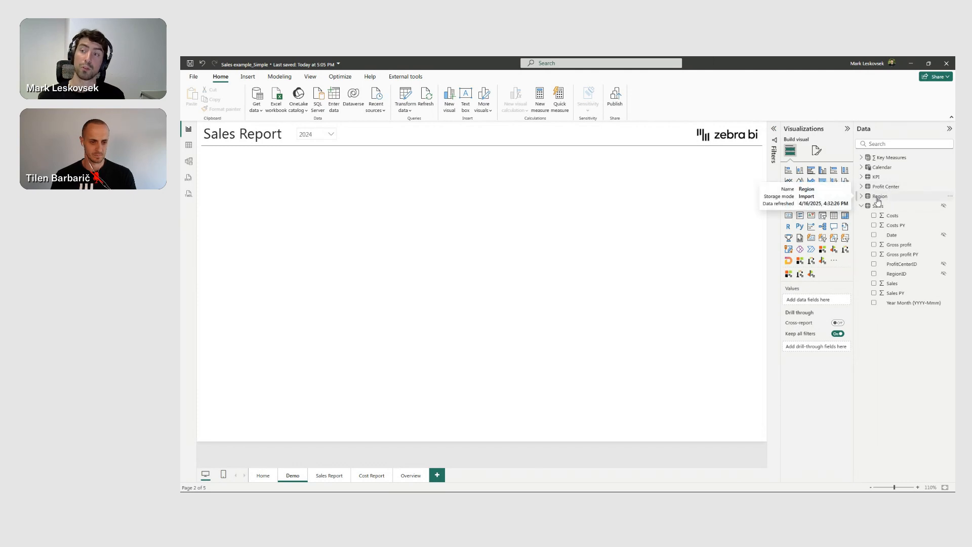
left_click(880, 197)
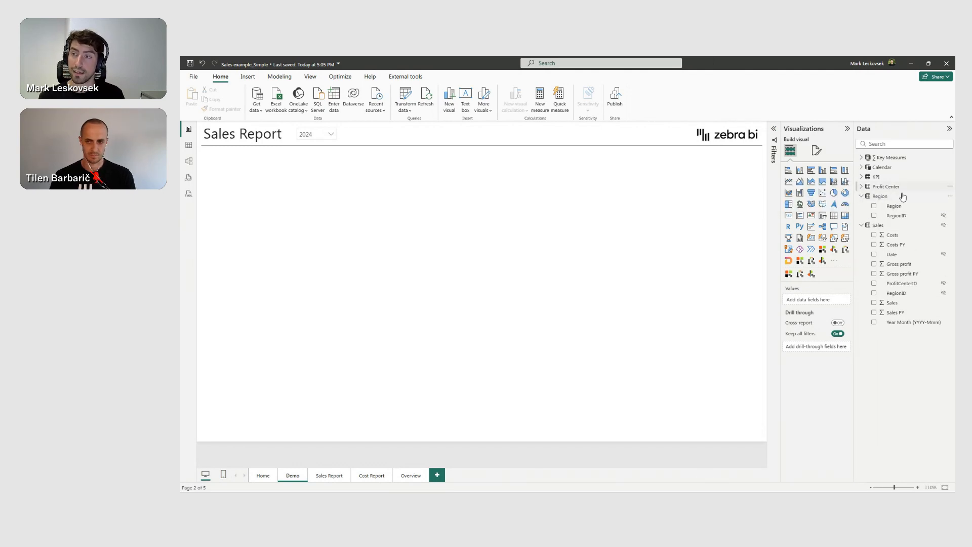
right_click(907, 217)
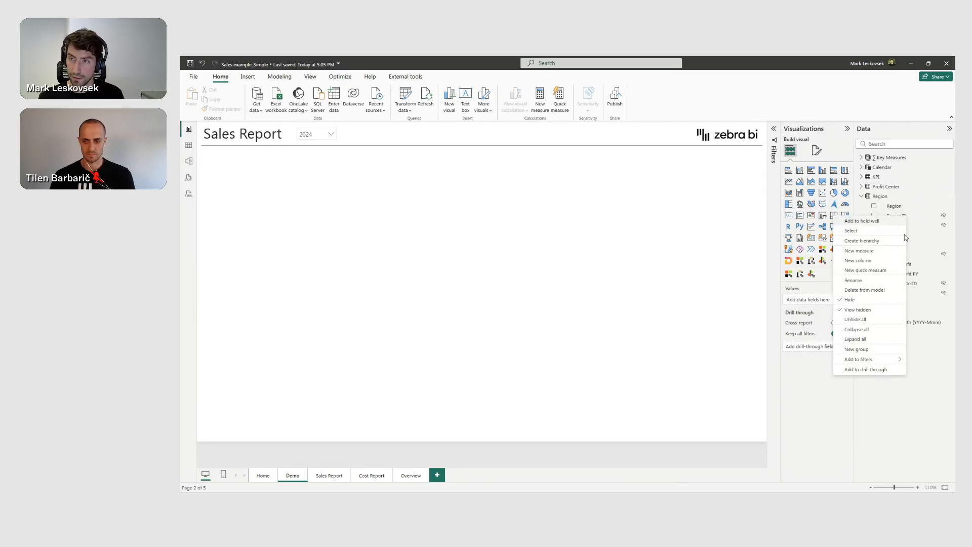
left_click(878, 231)
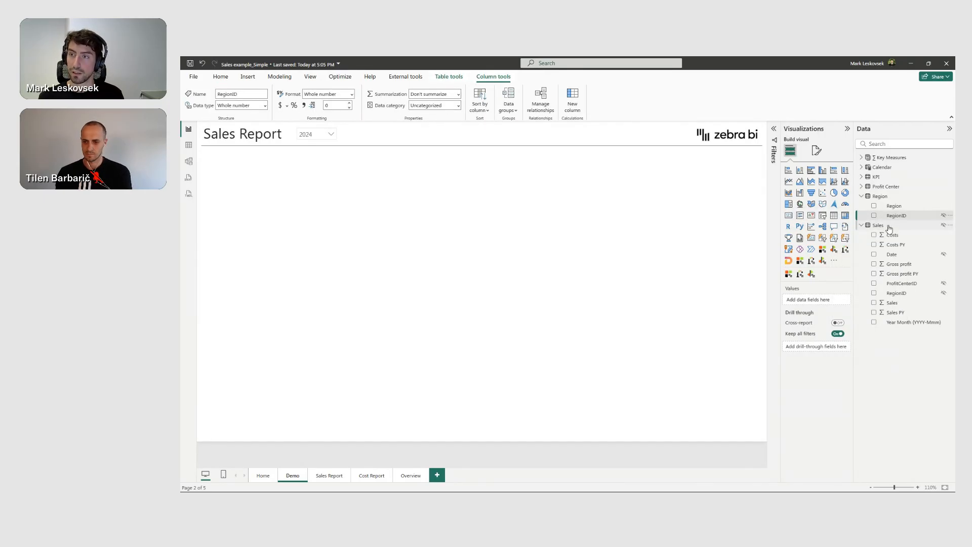
- Turn off the display of hidden fields in the data list, and expand the Profit Center table to view its remaining fields
right_click(890, 226)
left_click(839, 358)
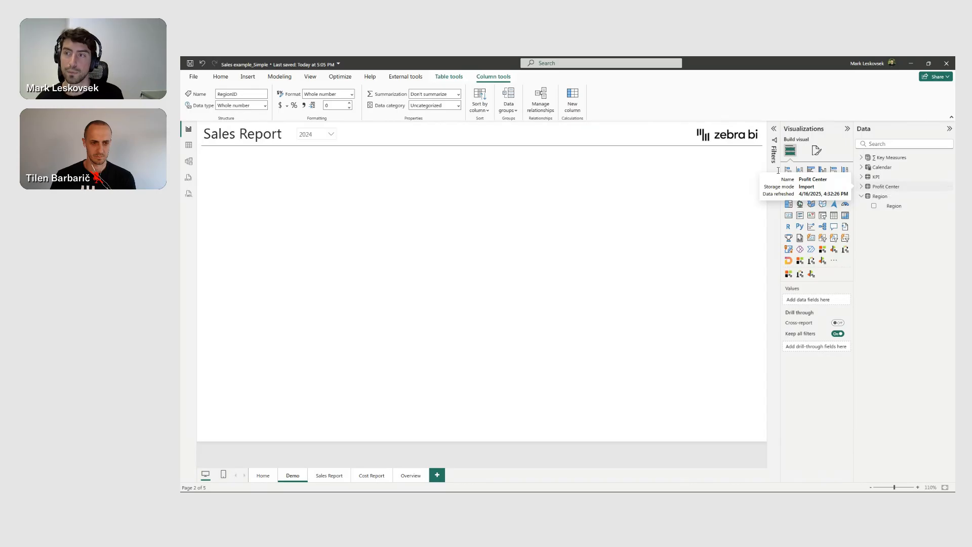
left_click(862, 186)
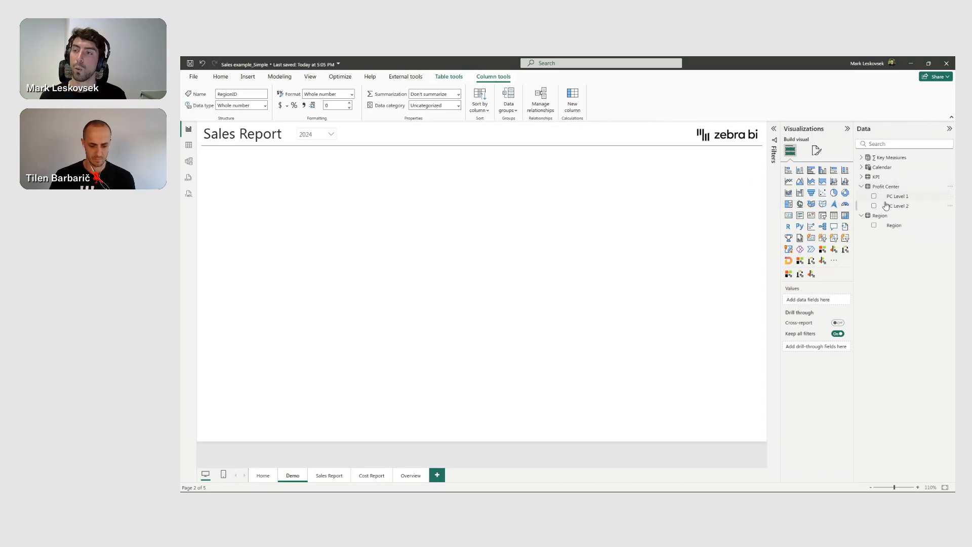
right_click(891, 188)
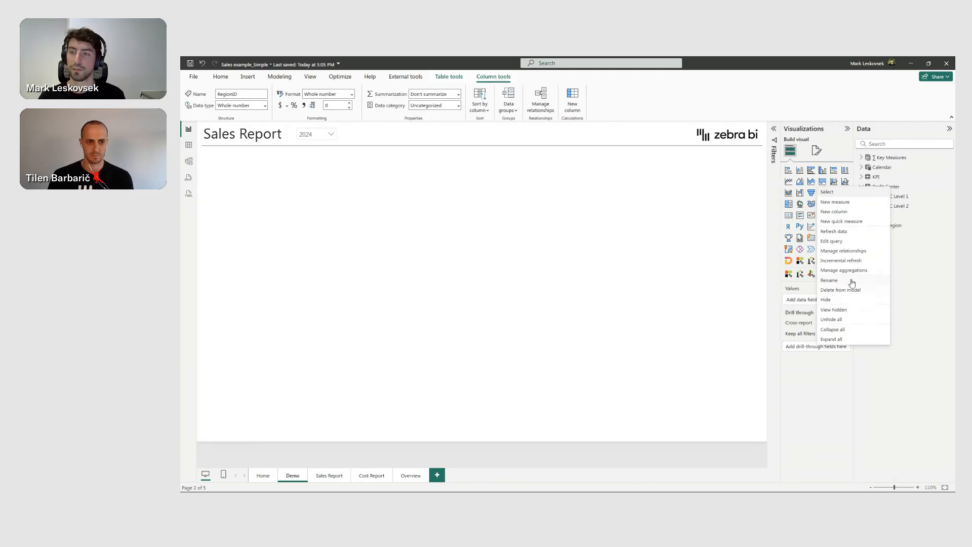
left_click(684, 256)
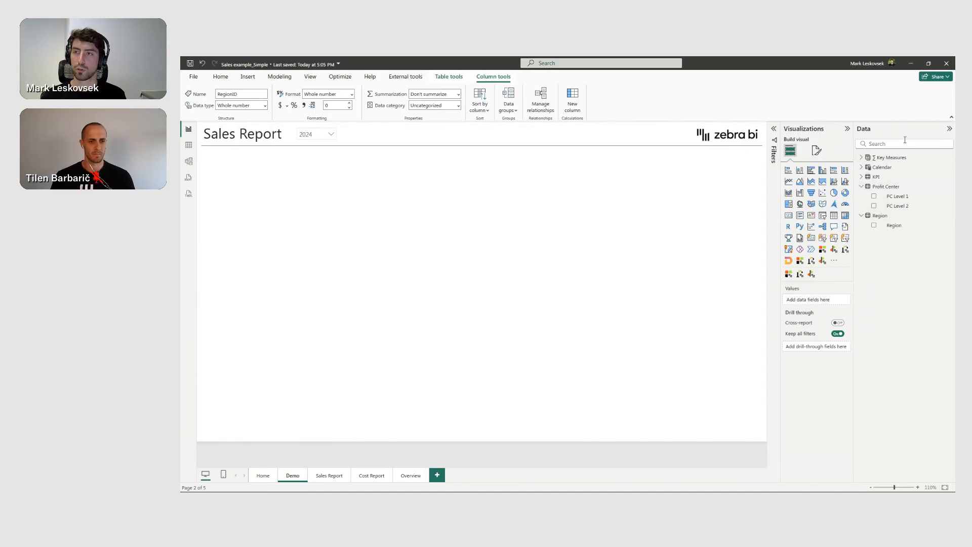
- Expand the Calendar table, view its available table options, and turn the display of hidden fields back on
left_click(861, 167)
right_click(888, 170)
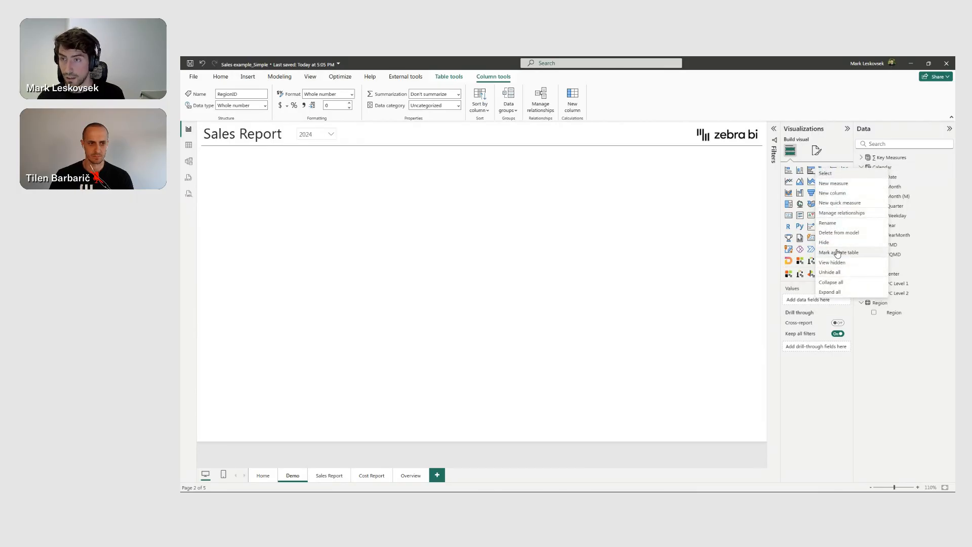
key("Escape")
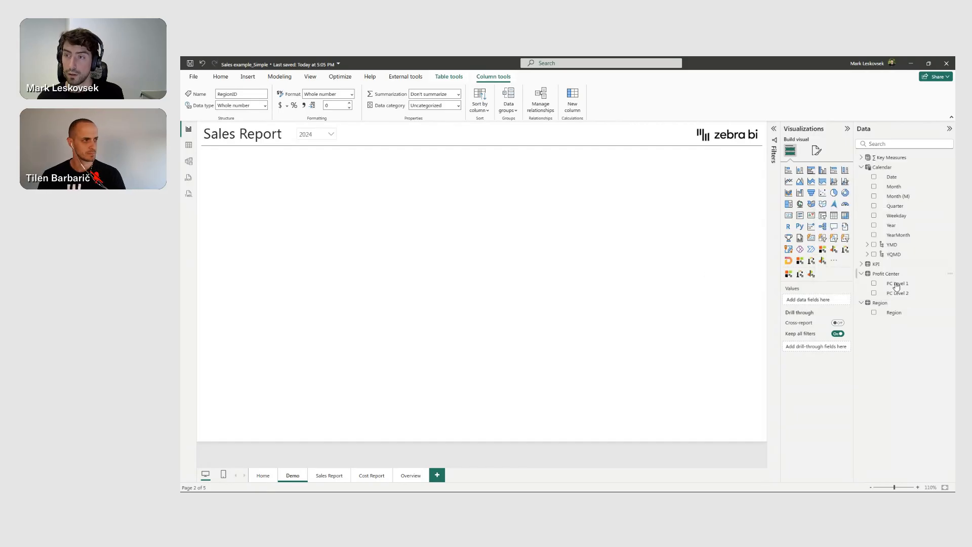
right_click(877, 337)
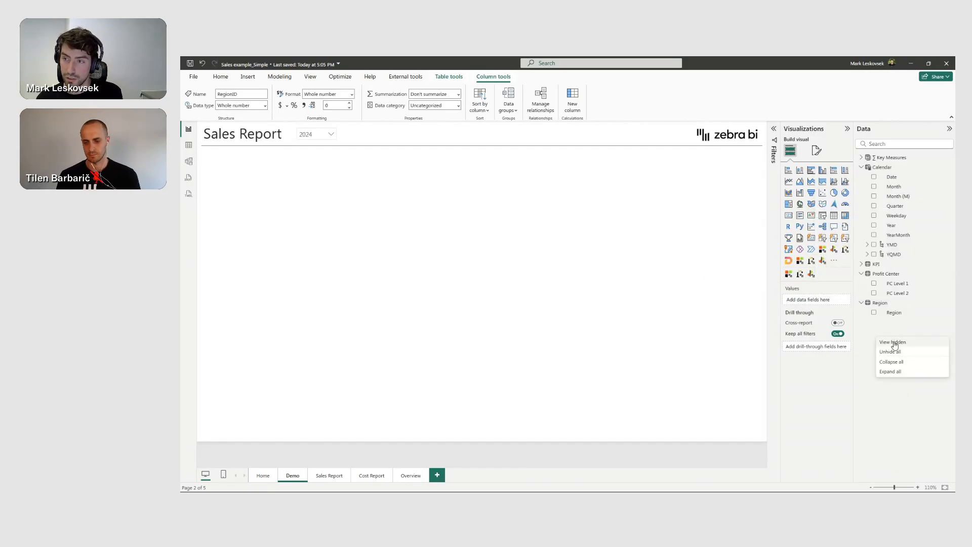
left_click(894, 342)
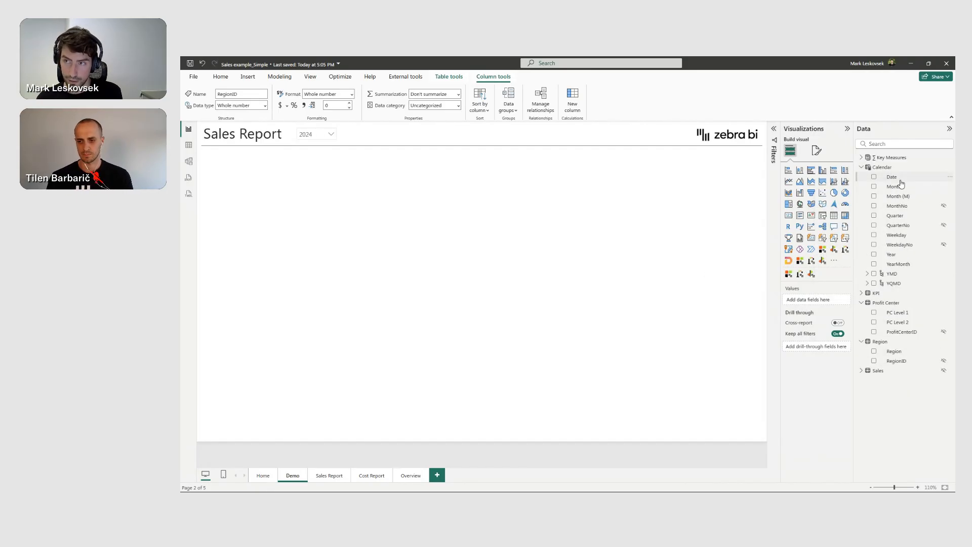
- Expand the hidden Sales table in the data list and select its Date column
left_click(863, 372)
left_click(861, 371)
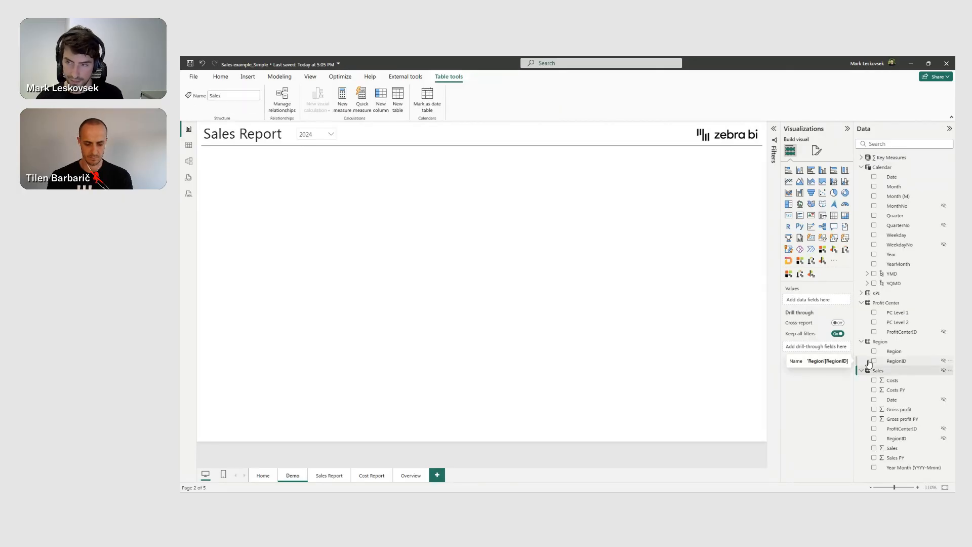
left_click(897, 403)
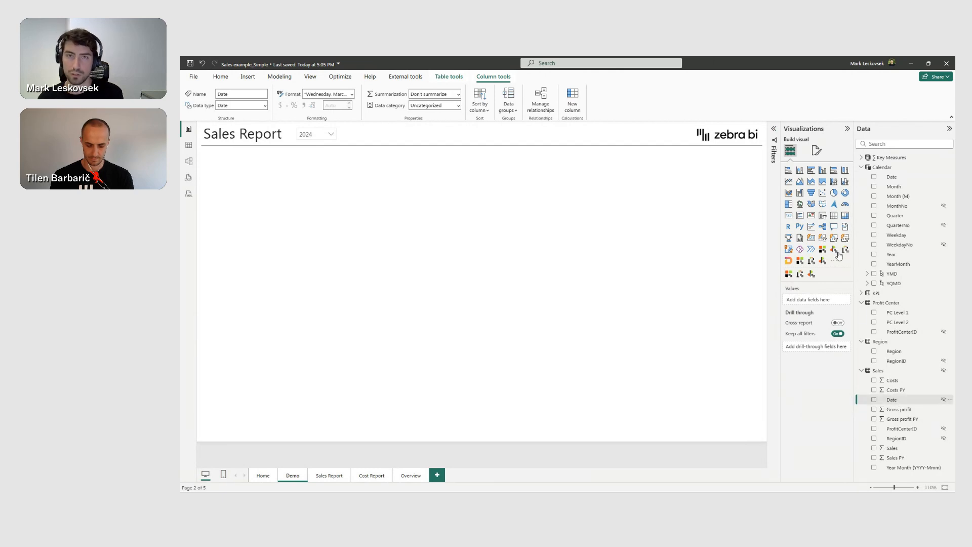
- Examine the Calendar table's DAX formula from ADDCOLUMNS and CALENDARAUTO through its WeekdayNo comment, and view the modeling commands
left_click(893, 168)
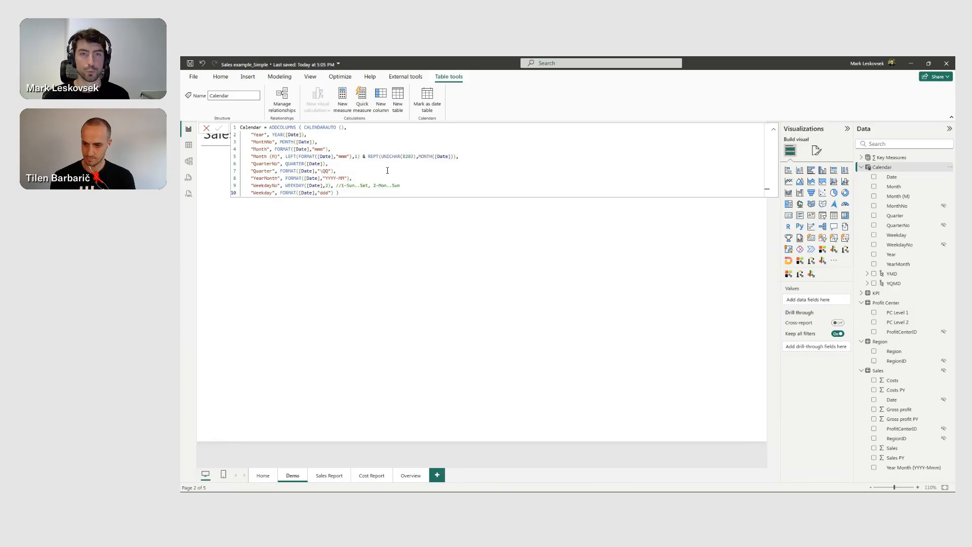
scroll(397, 146, "up", 3)
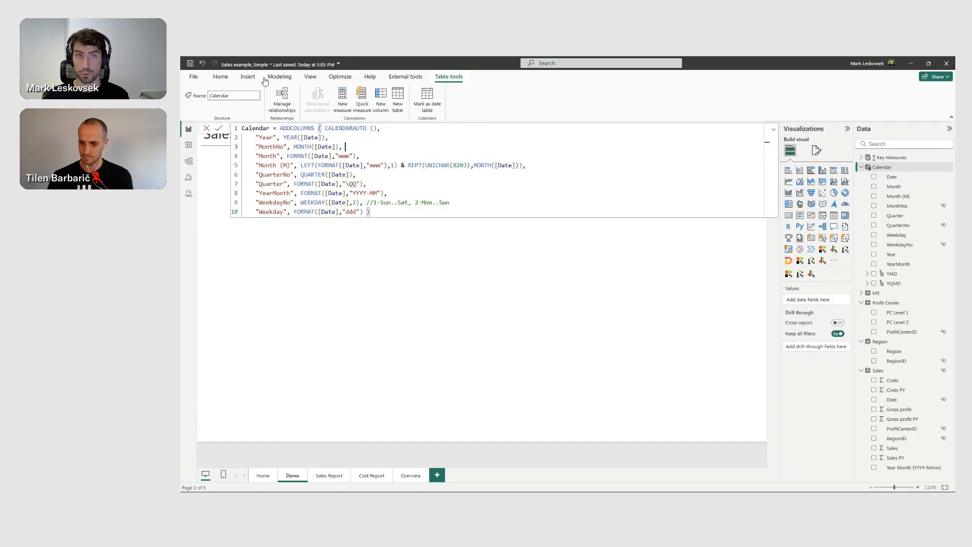
left_click(220, 76)
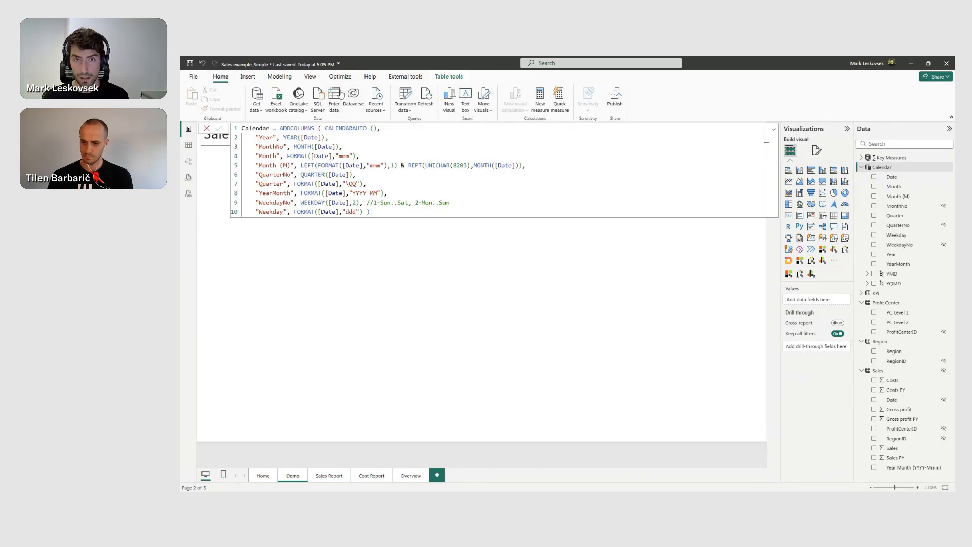
left_click(268, 78)
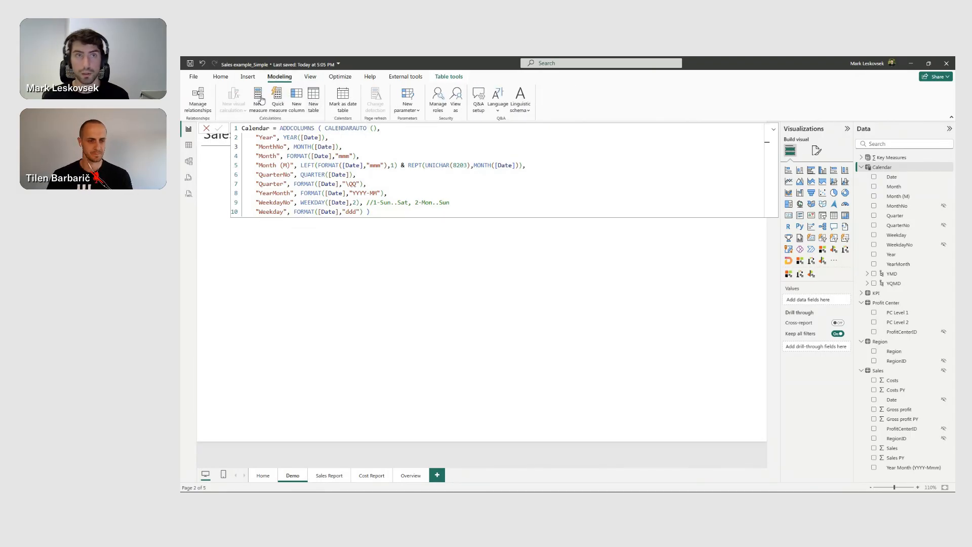
left_click_drag(276, 128, 369, 203)
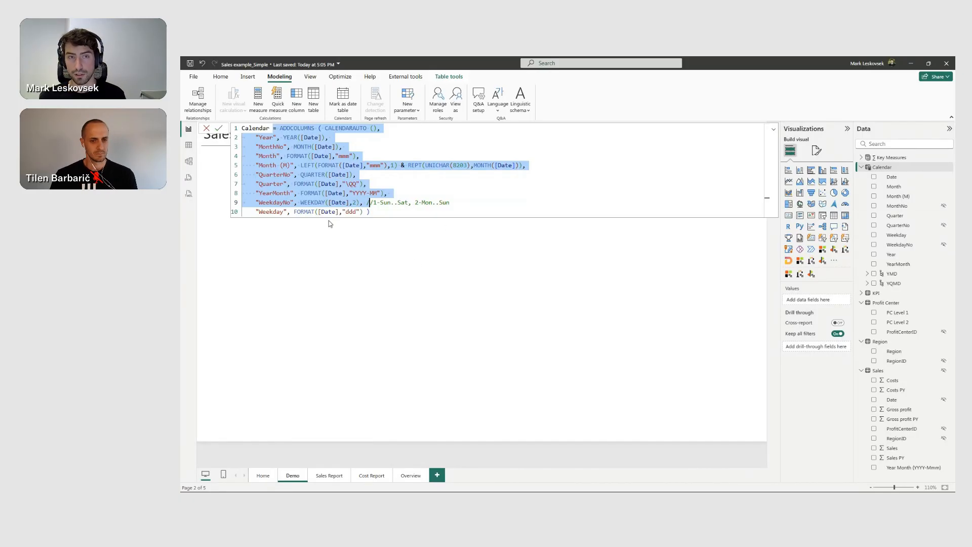
left_click(390, 202)
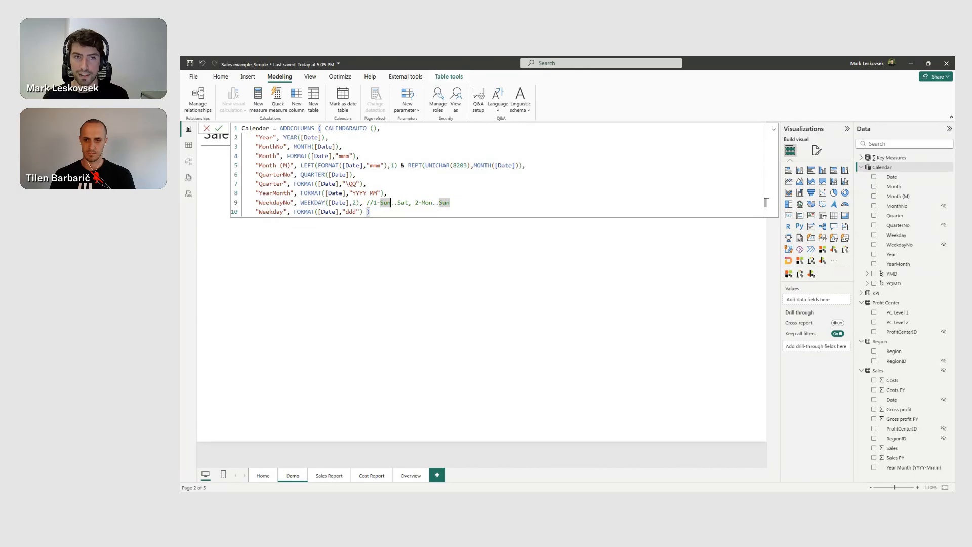
- Return to the model diagram and try linking Calendar's Date column to the Date column of Sales
left_click(188, 161)
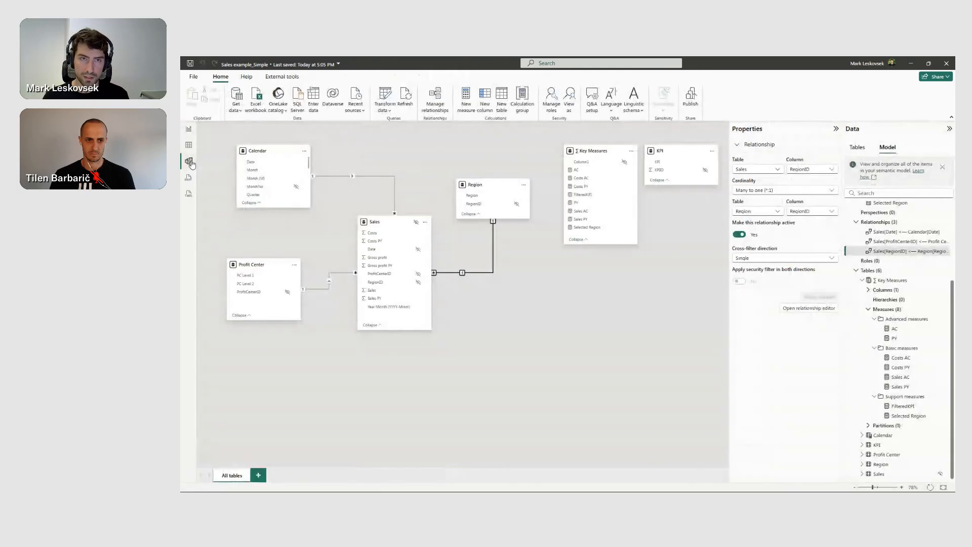
left_click_drag(251, 161, 380, 253)
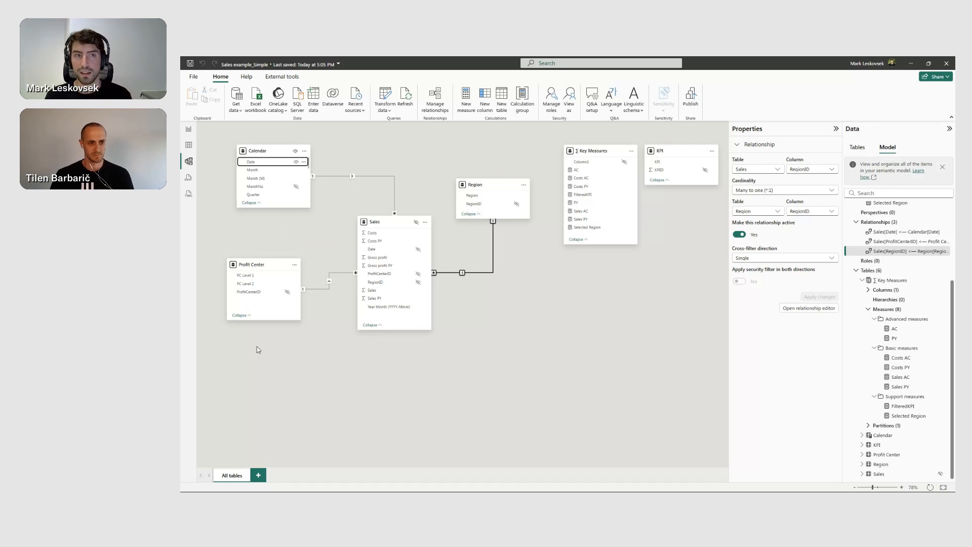
- In the report view, turn off the display of hidden fields and collapse the Calendar table in the data list
left_click(189, 130)
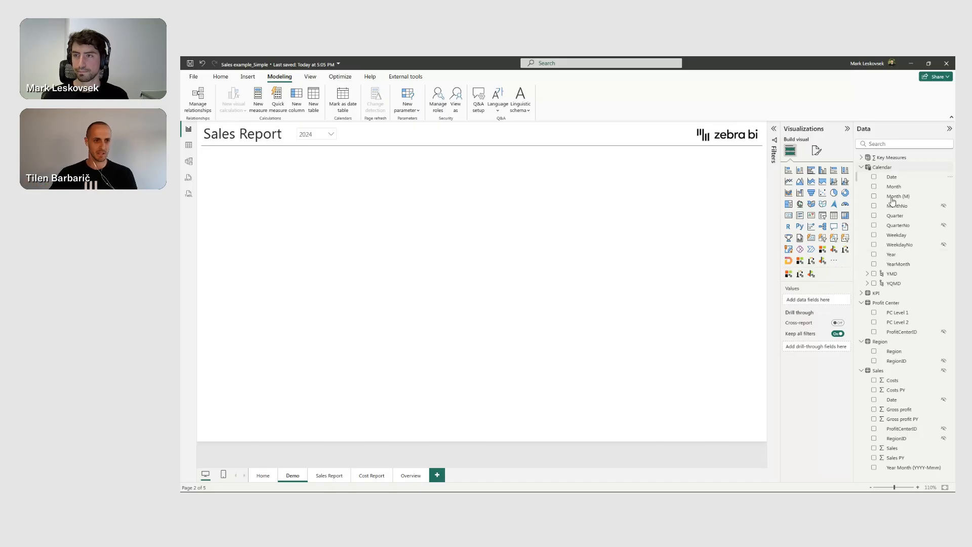
right_click(902, 303)
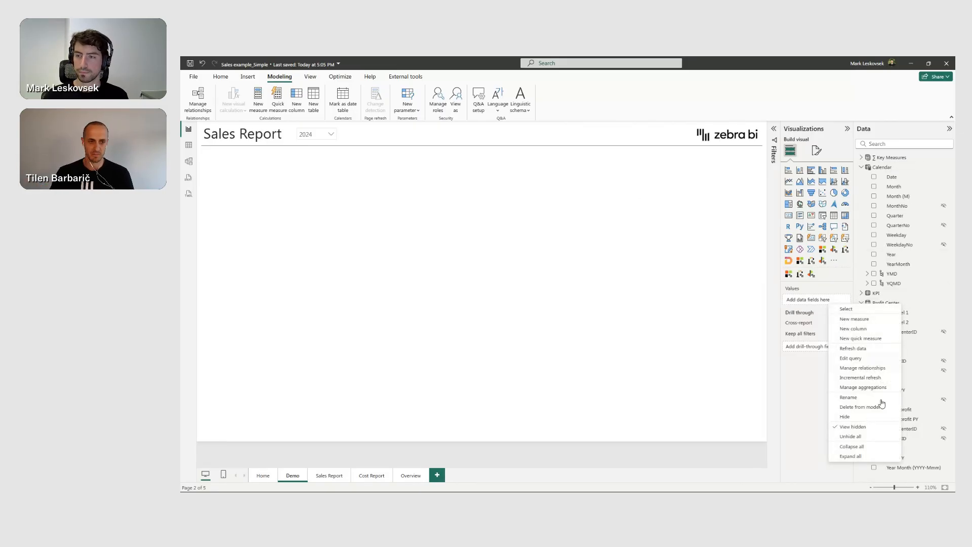
left_click(873, 426)
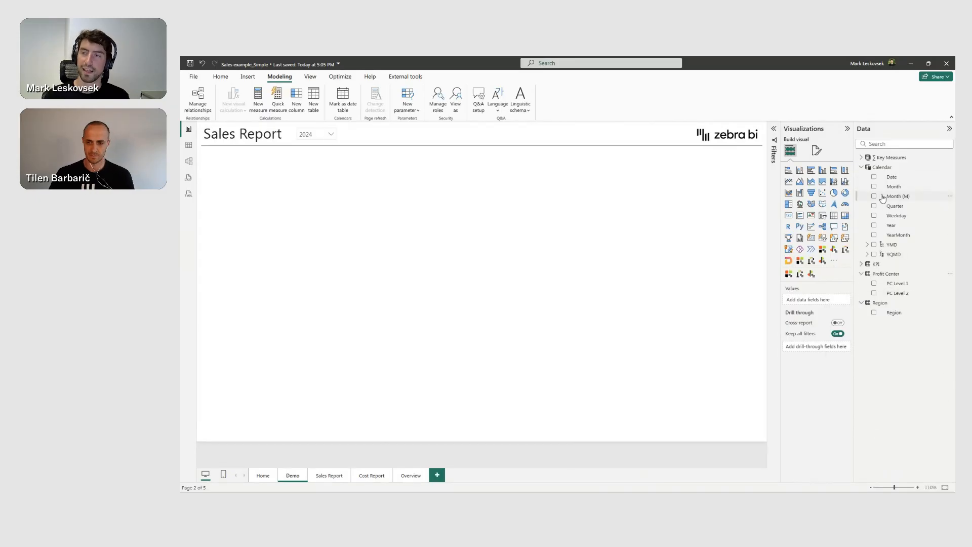
left_click(861, 167)
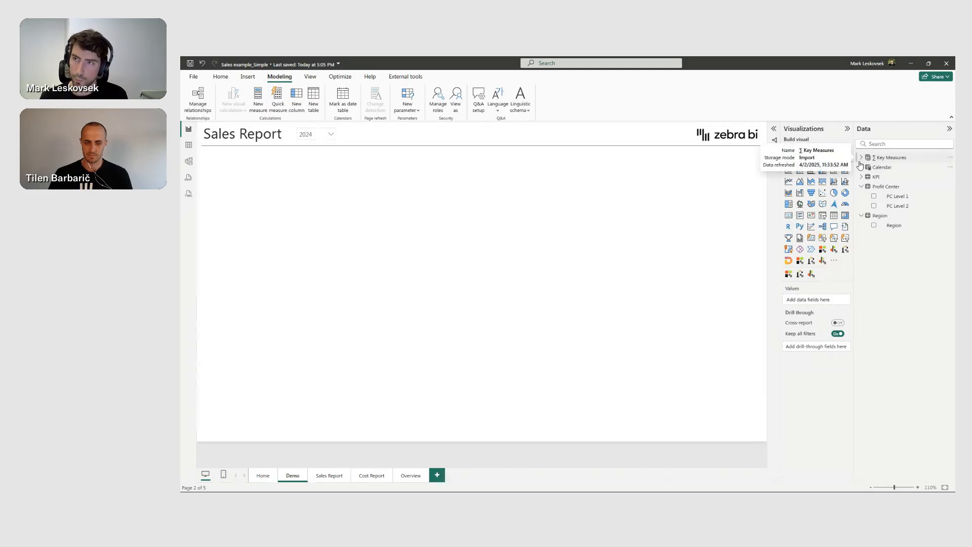
- Expand the Basic measures folder of Key Measures and review the formulas of Sales AC, Sales PY, Costs PY and Costs AC
left_click(863, 158)
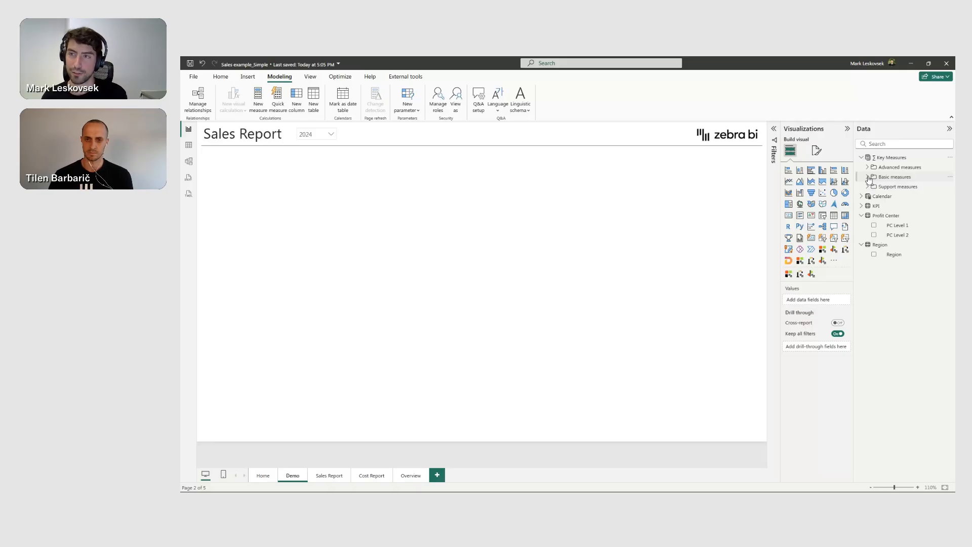
left_click(867, 177)
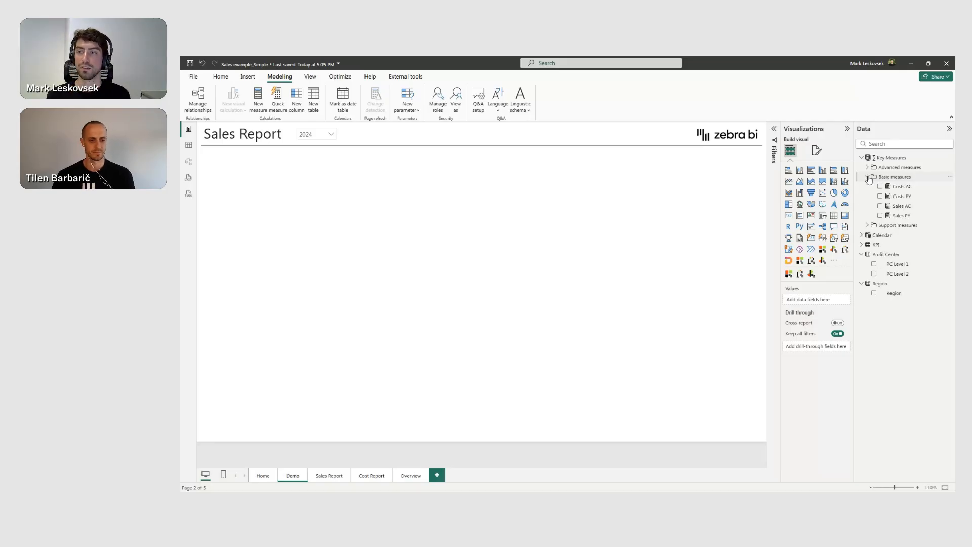
left_click(904, 208)
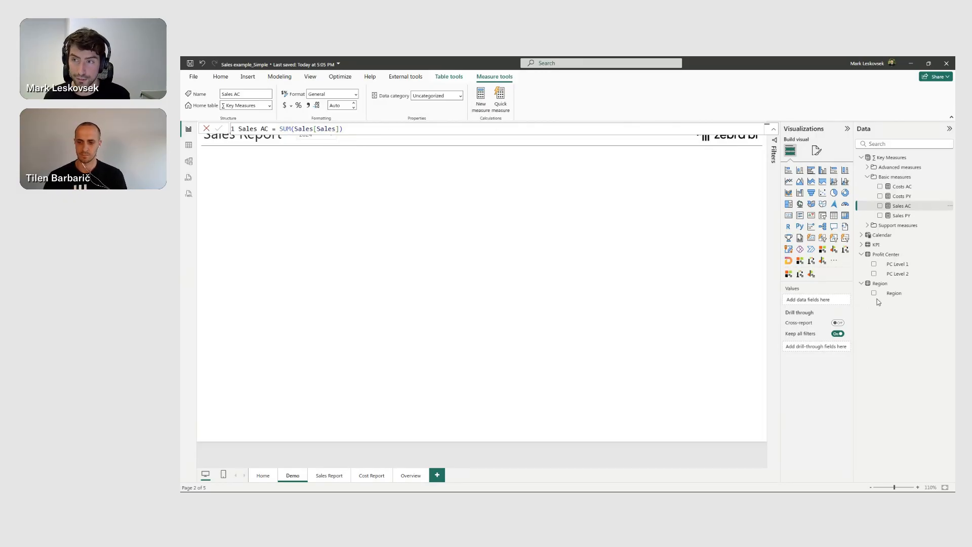
left_click(906, 217)
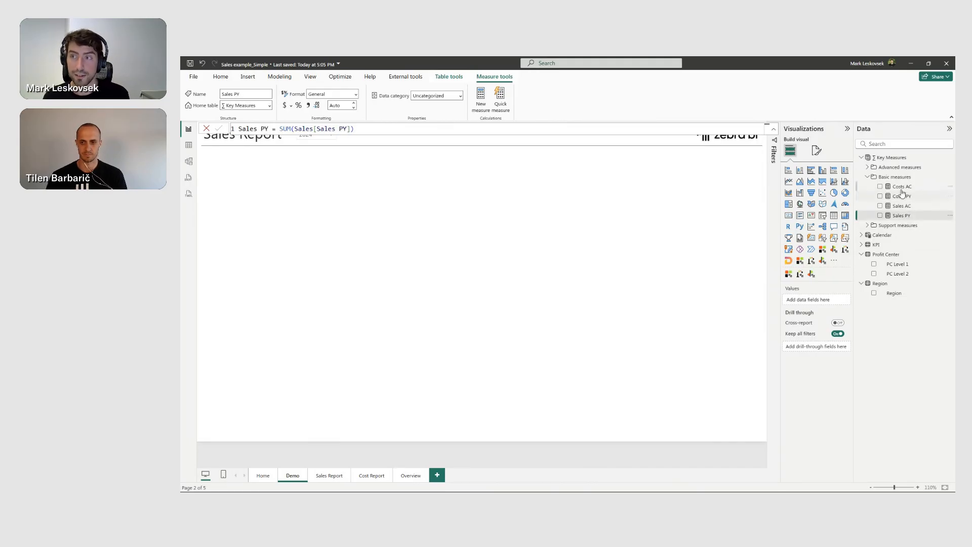
left_click(901, 197)
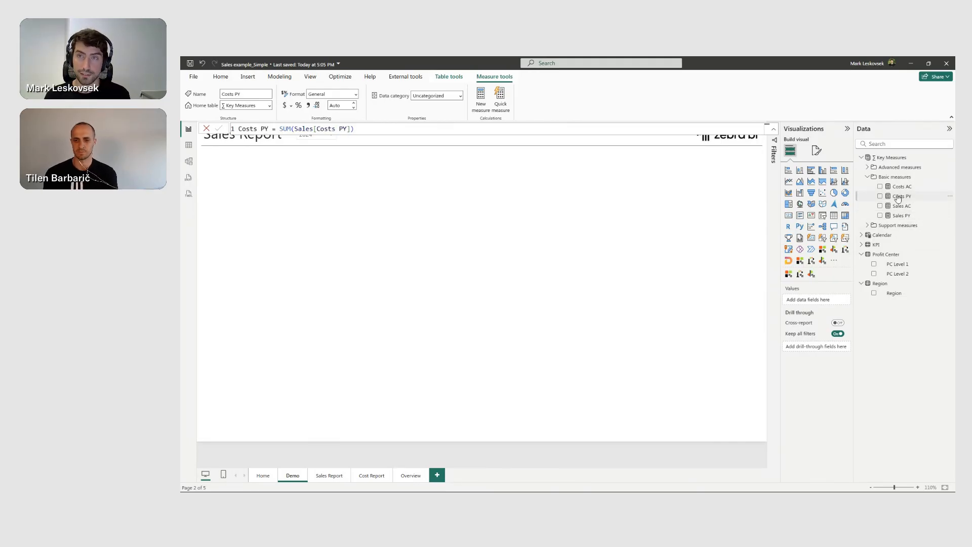
left_click(902, 187)
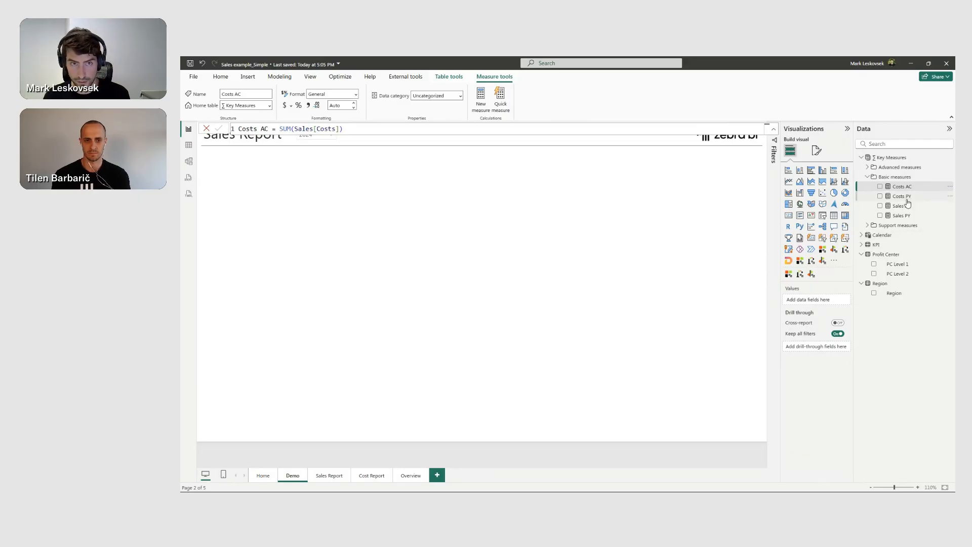
- Start a new measure named Costs PY with a CALCULATE formula that takes [Costs AC] as its expression
left_click(482, 99)
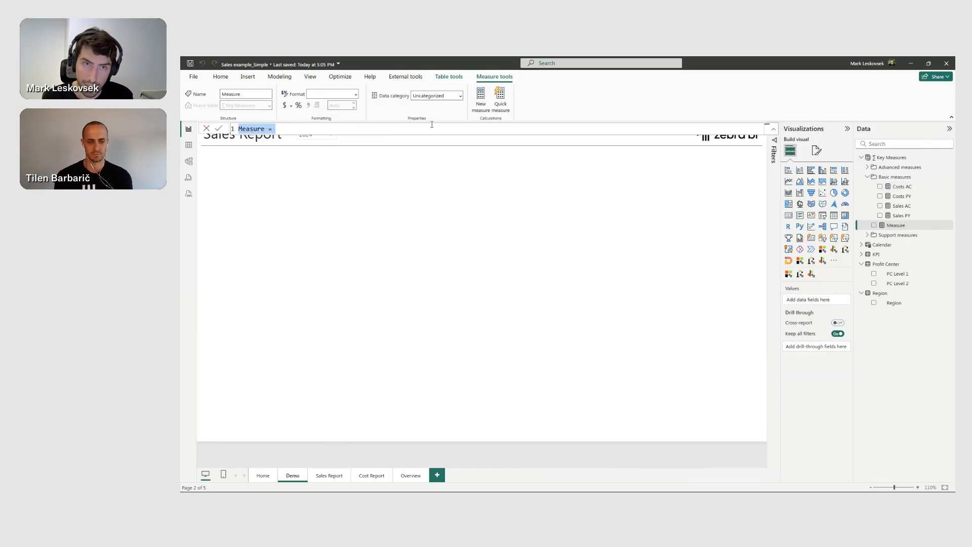
type("Costs PY ")
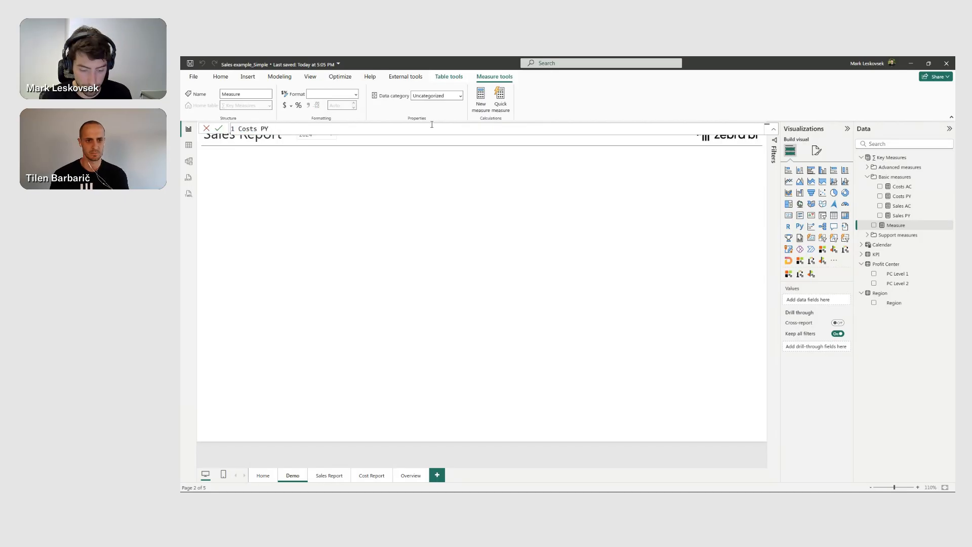
type("= CALCULATE(")
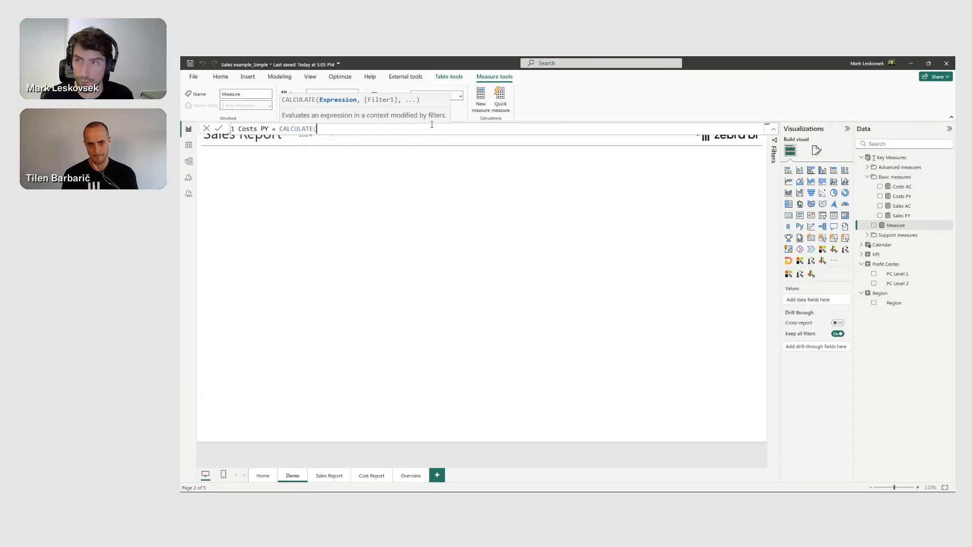
type("cos")
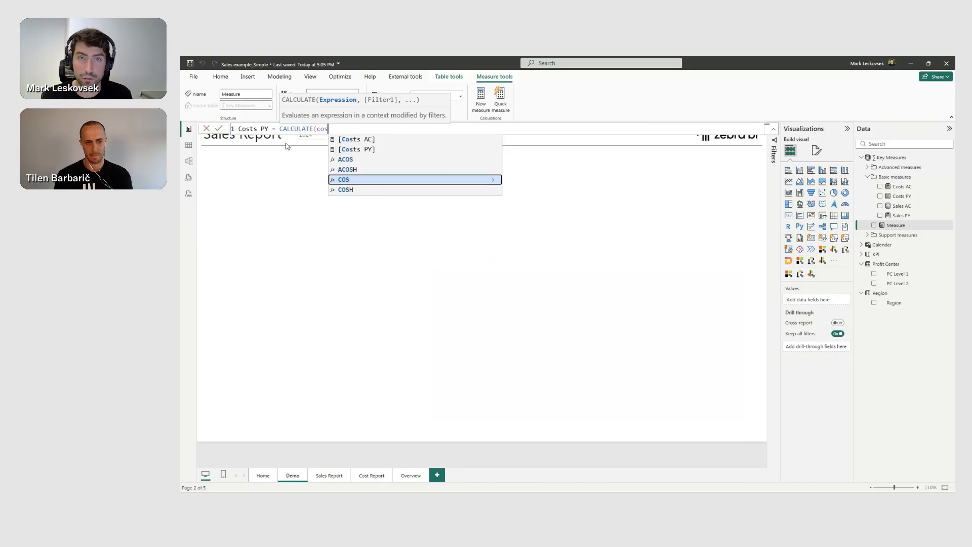
left_click(362, 141)
type(",")
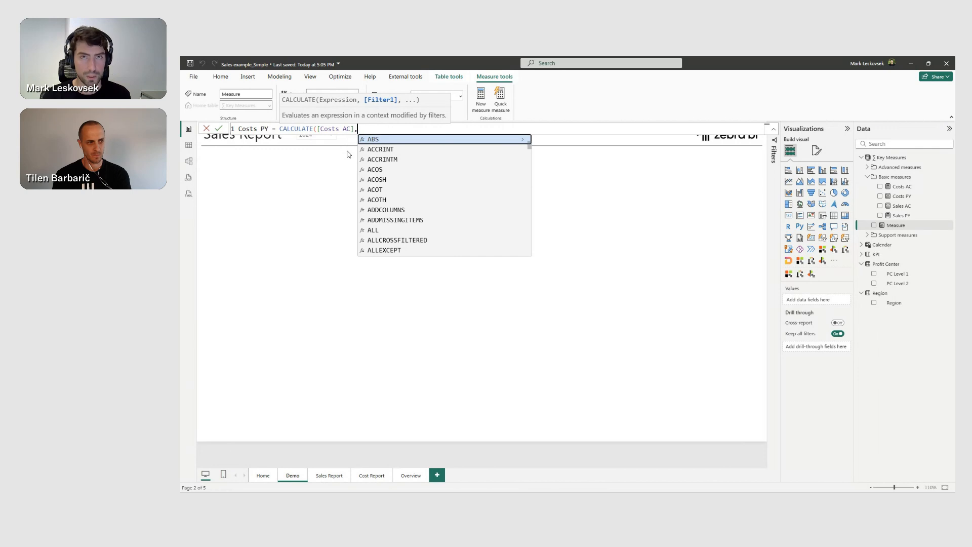
- Add a DATEADD filter to the CALCULATE formula with 'Calendar'[Date] as its dates argument
type(" add")
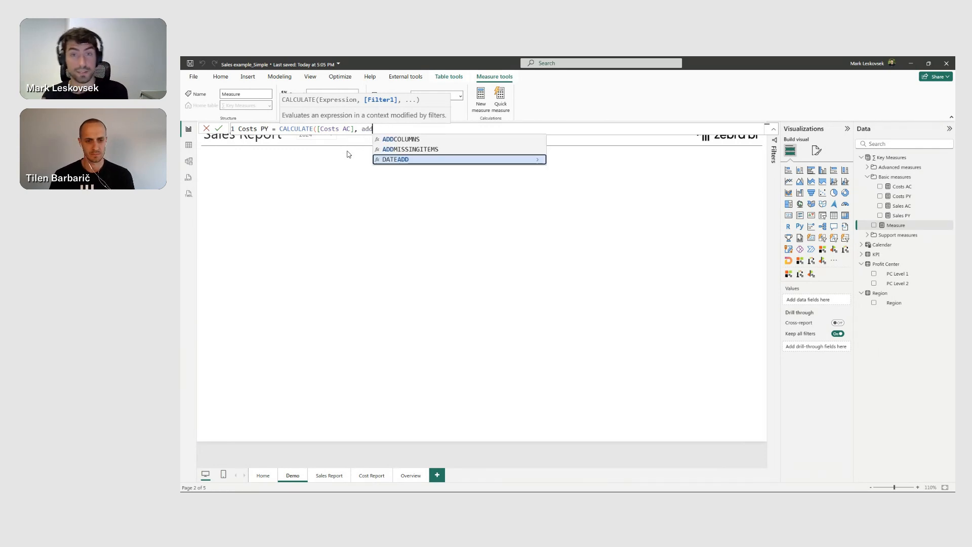
key("Tab")
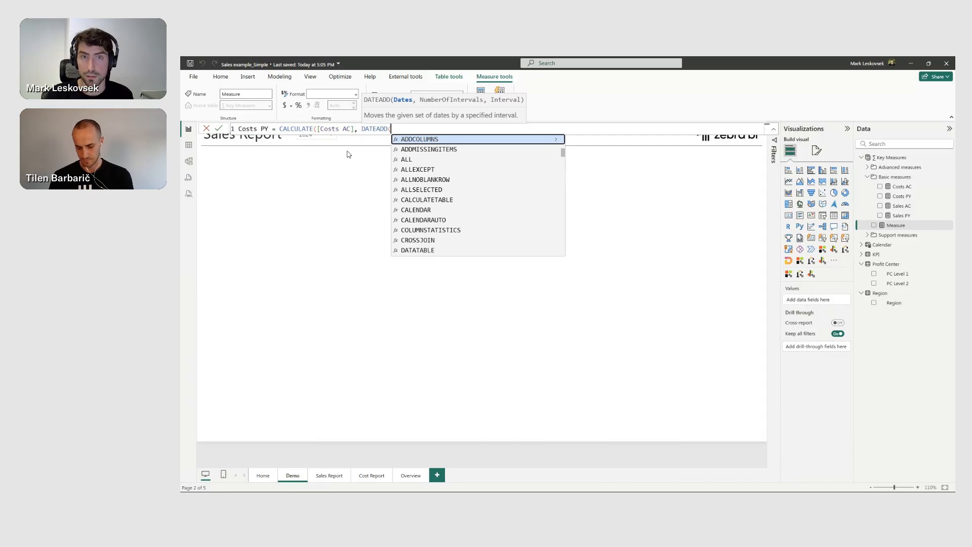
type("[da")
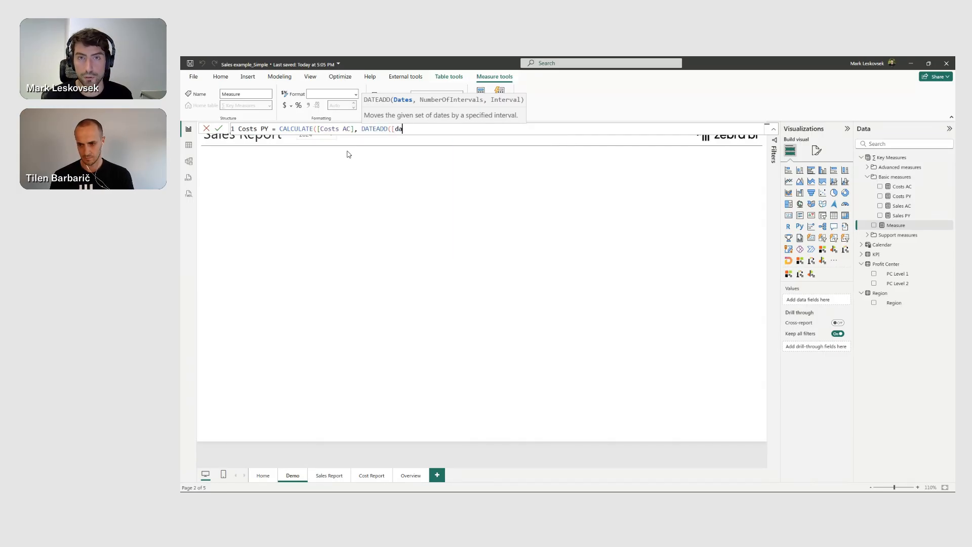
key("BackSpace")
type("C")
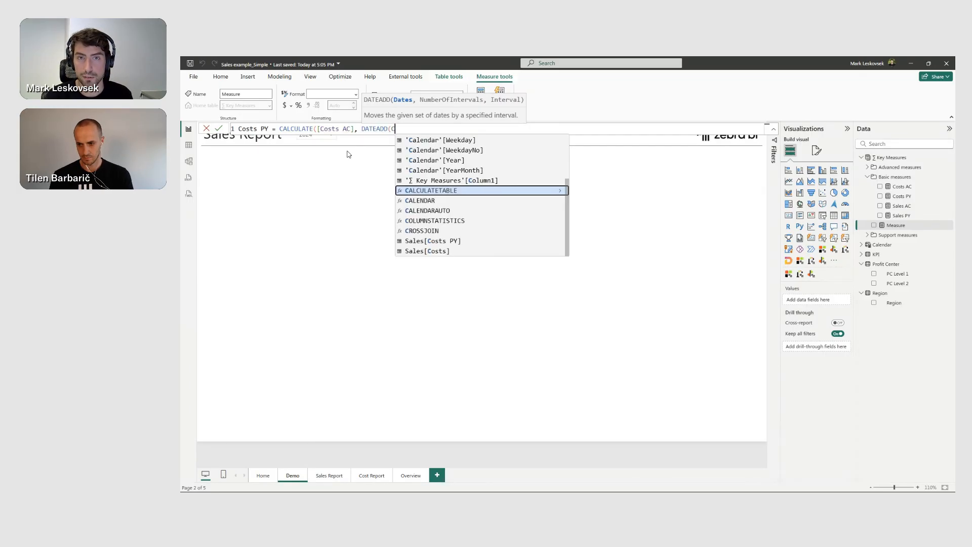
key("Up")
key("Up")
key("Up")
key("Up")
key("Up")
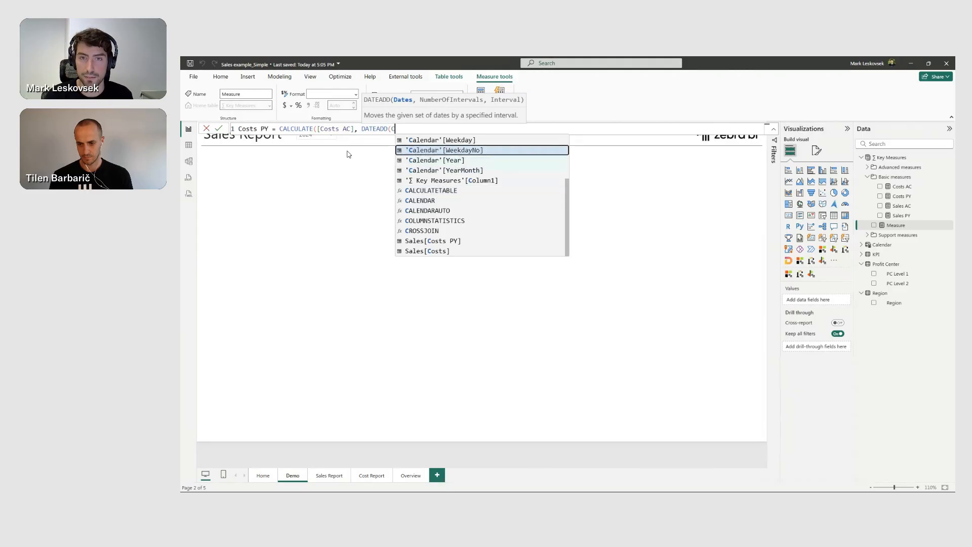
type("aled")
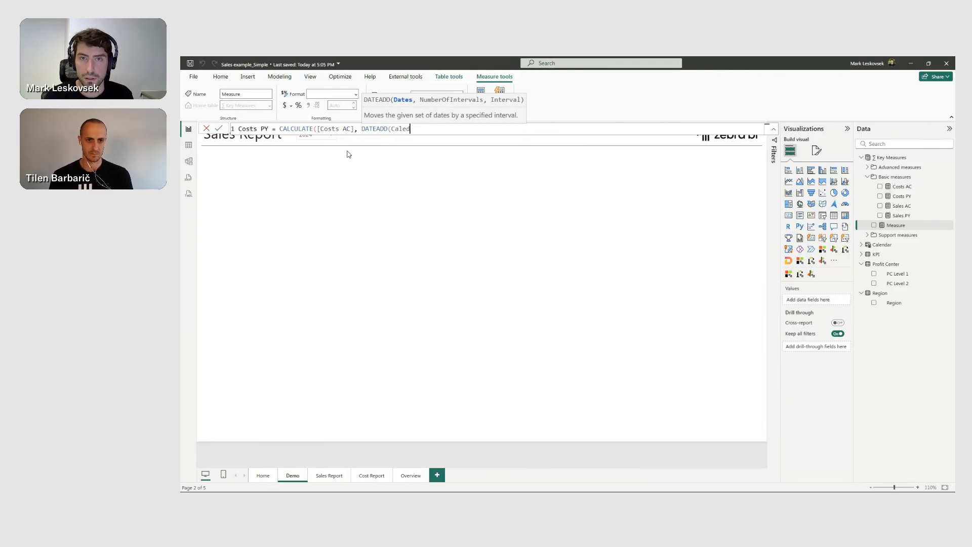
key("BackSpace")
key("Down")
key("Tab")
- Complete the DATEADD arguments with an interval of -1 and YEAR, and close both functions
type(", -")
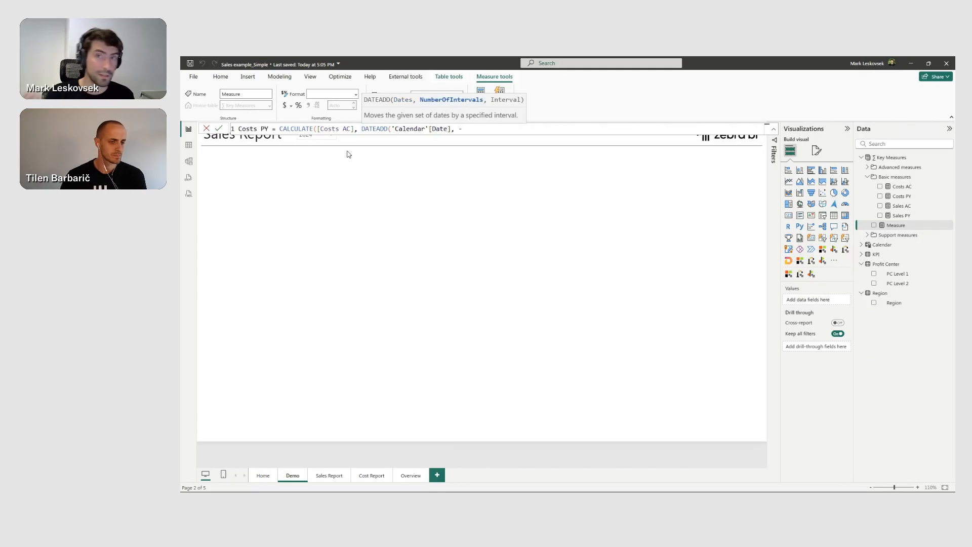
type("1")
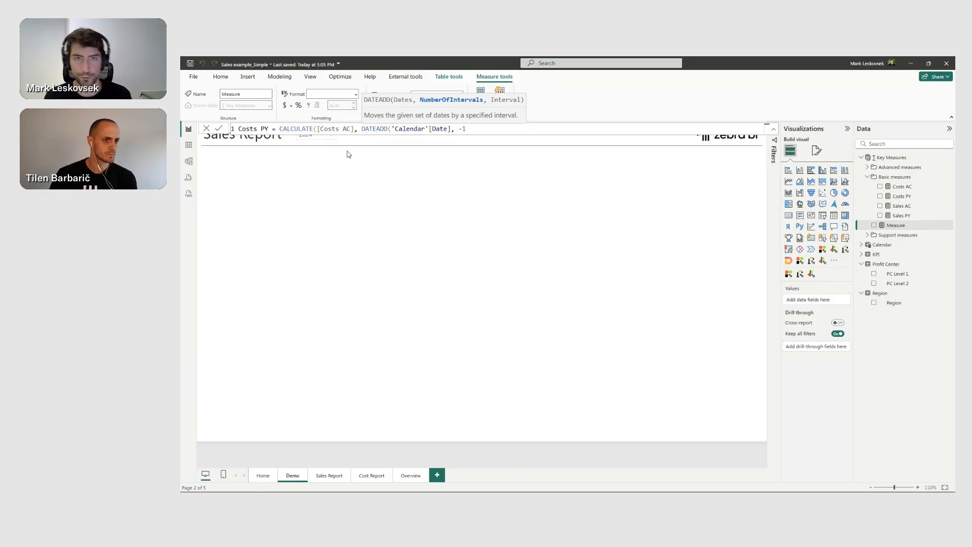
type(",")
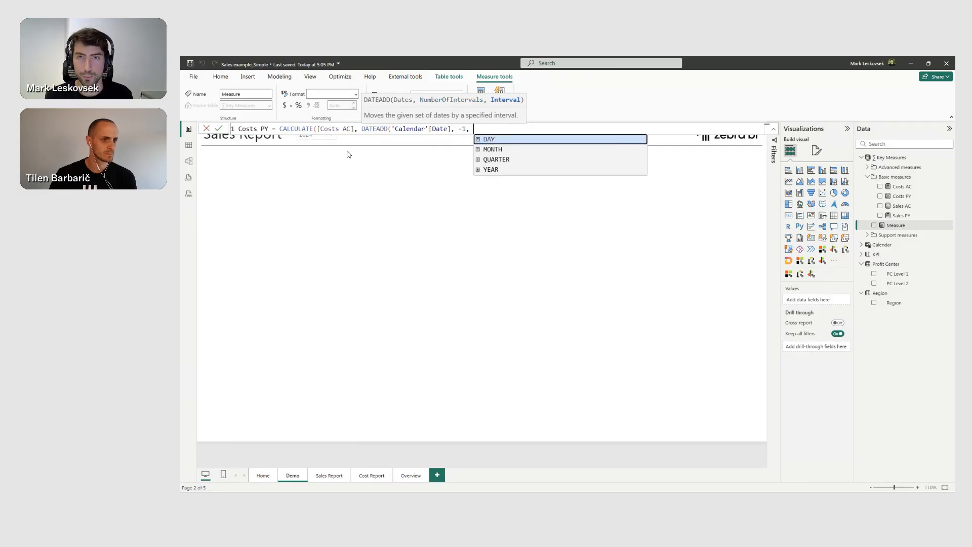
key("Down")
key("Down")
key("Down")
key("Tab")
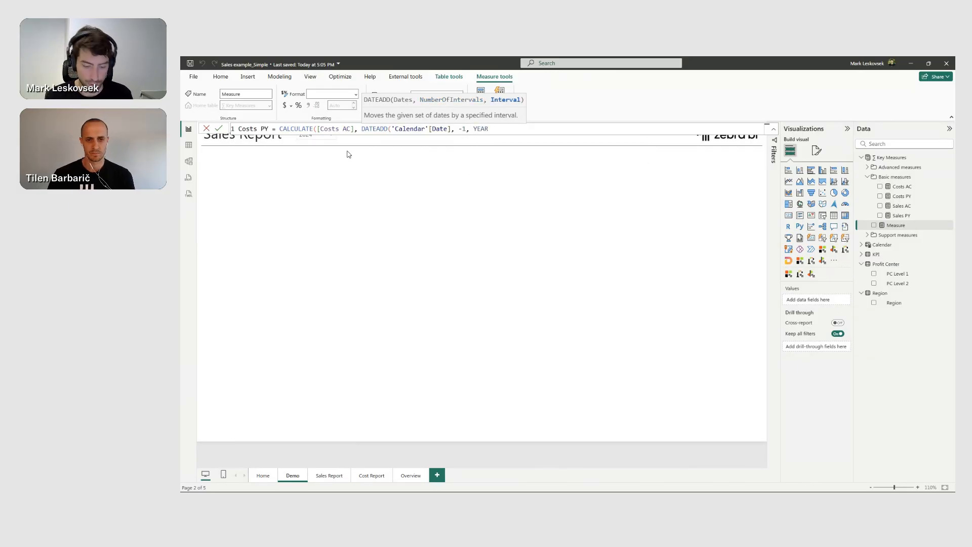
key("BackSpace")
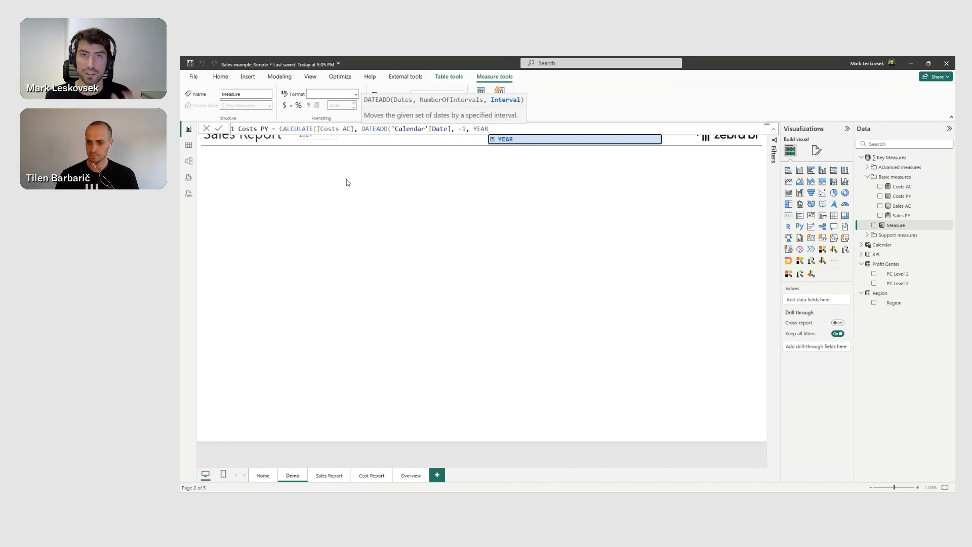
type(")")
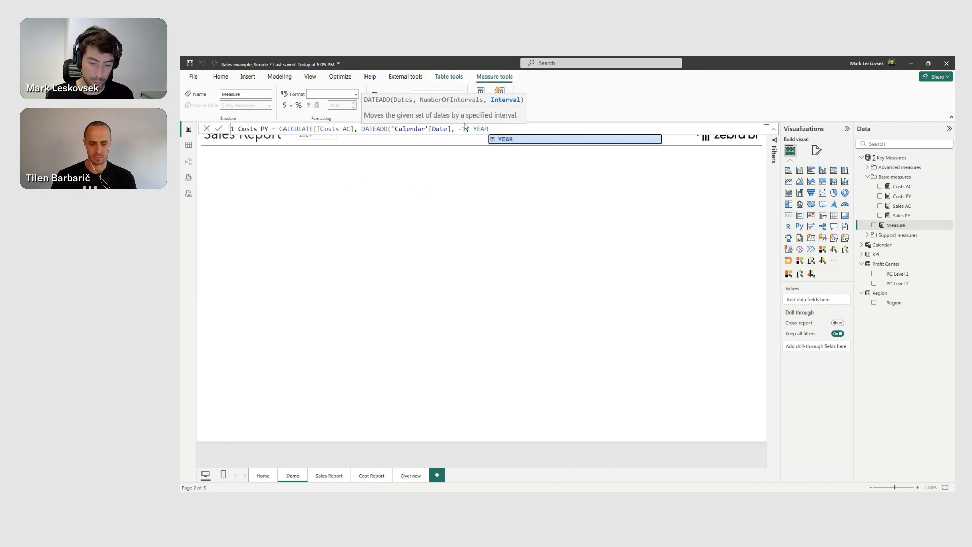
type(")")
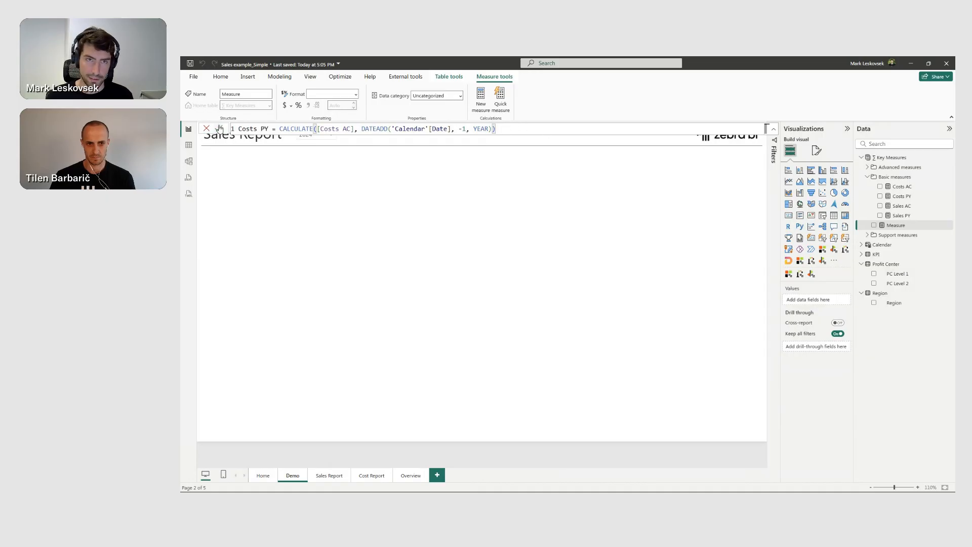
- Change the new measure's name to Costs PY 2, commit the formula, and return to the empty report canvas
left_click(269, 128)
type("2")
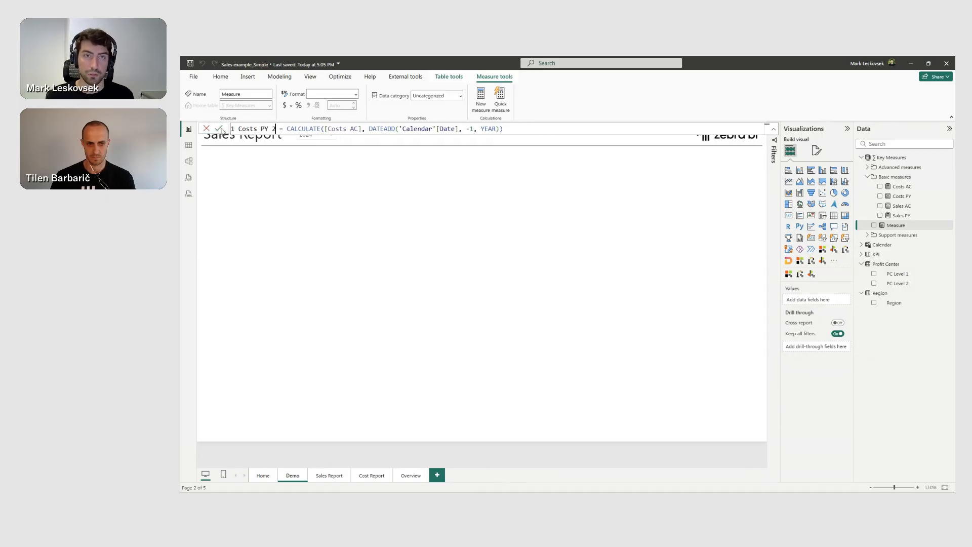
left_click(220, 129)
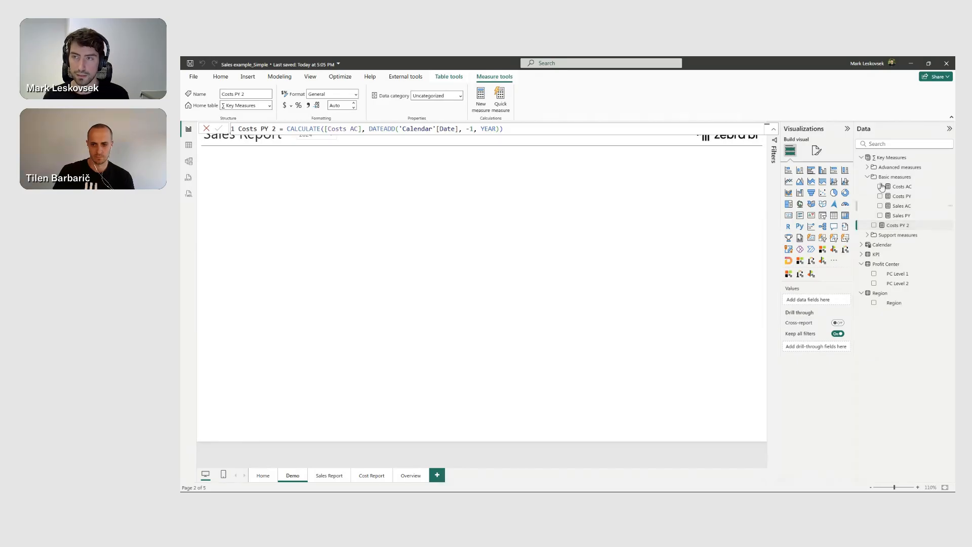
left_click(554, 204)
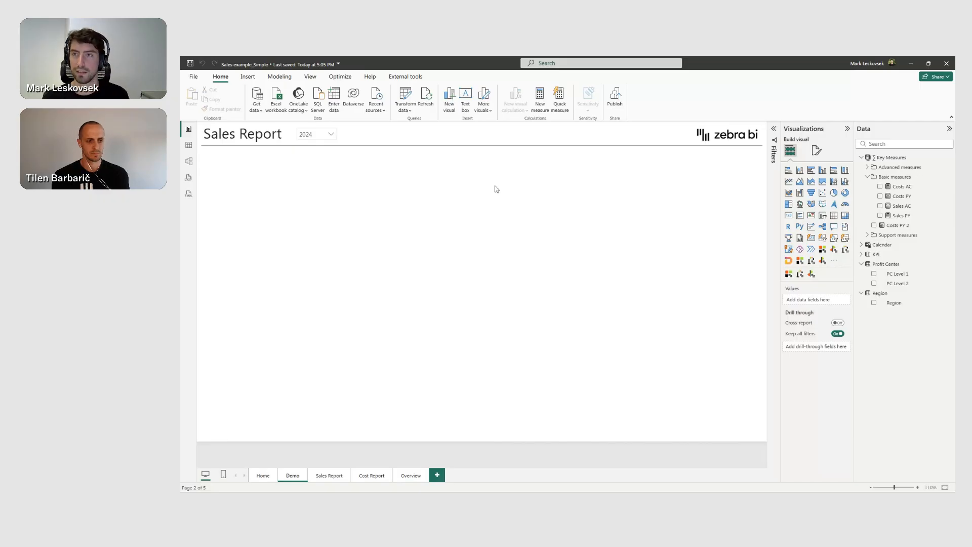
- Insert a Zebra BI Cards visual beneath the Sales Report title, enlarge it, and add Sales AC as its value
left_click(788, 274)
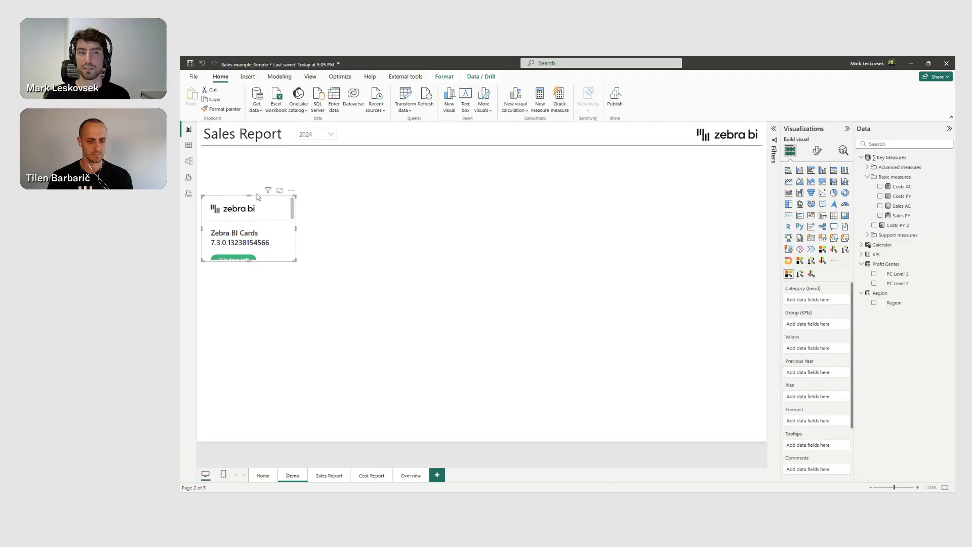
left_click_drag(258, 199, 264, 158)
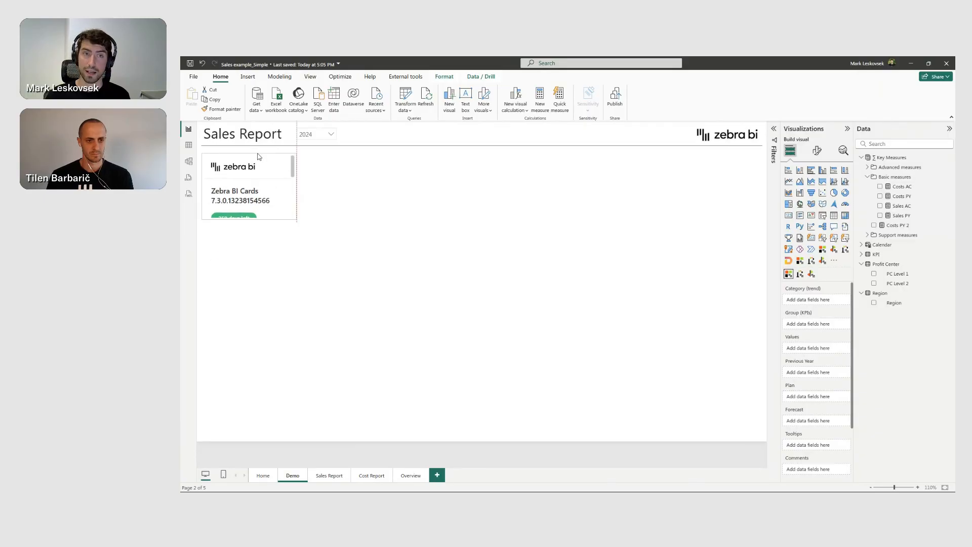
left_click_drag(297, 218, 445, 269)
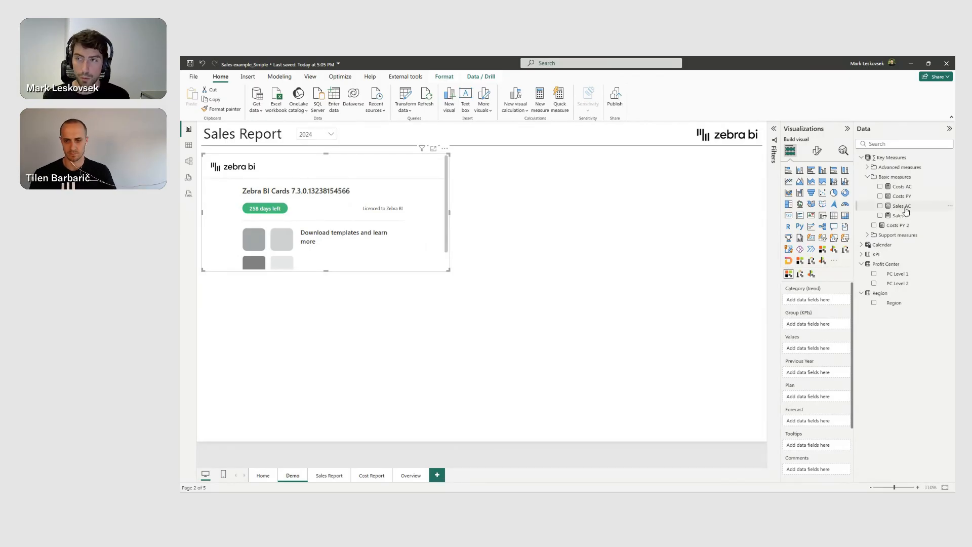
left_click(880, 207)
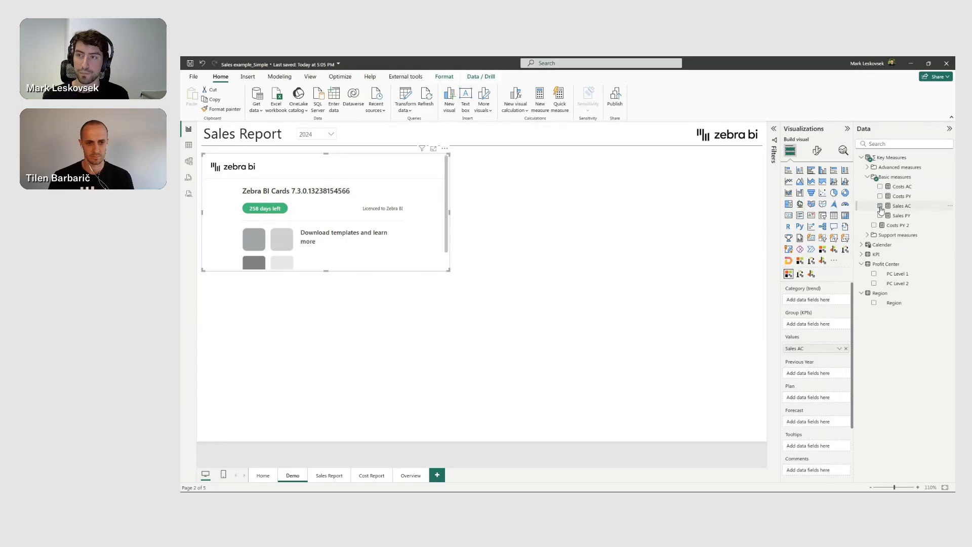
- Add Sales PY as the cards visual's previous year value and group the cards by Region
left_click(880, 216)
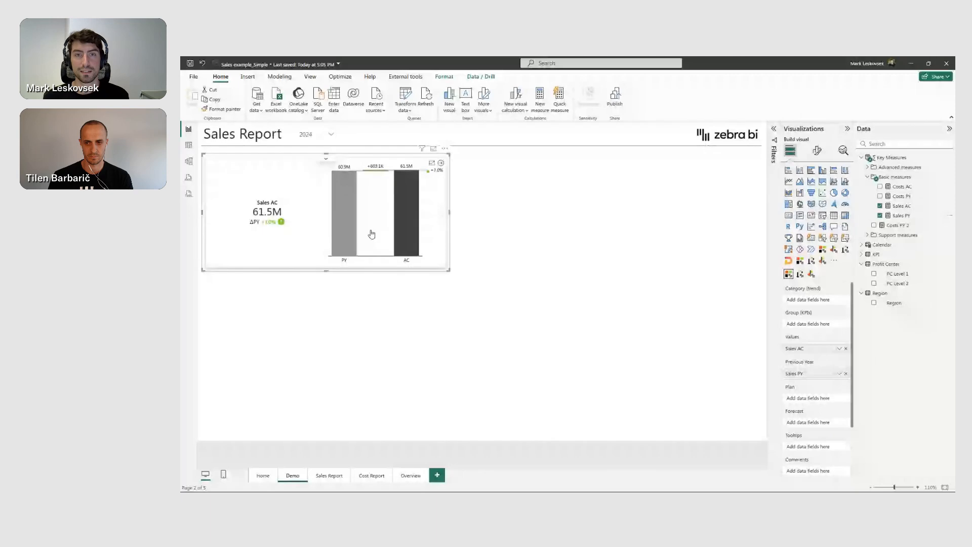
mouse_move(409, 234)
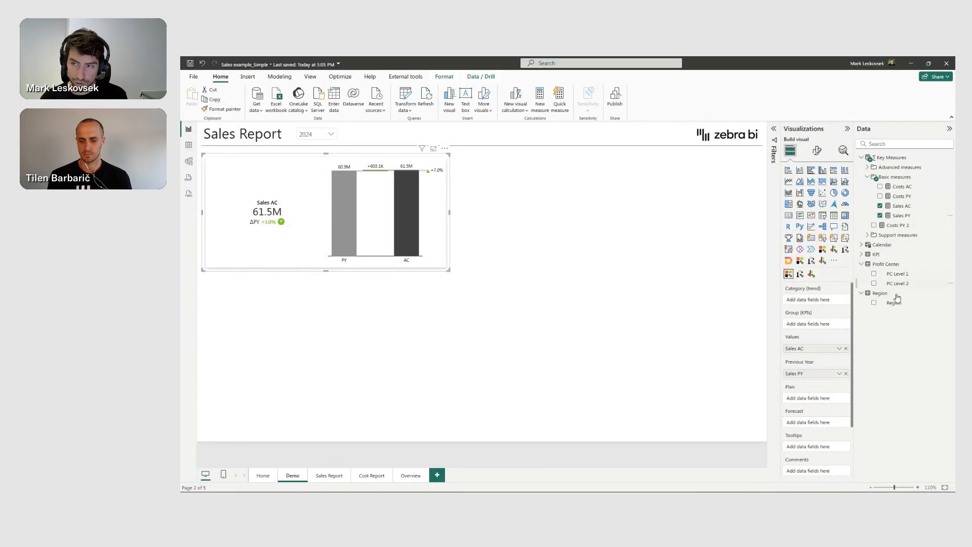
left_click_drag(895, 306, 810, 324)
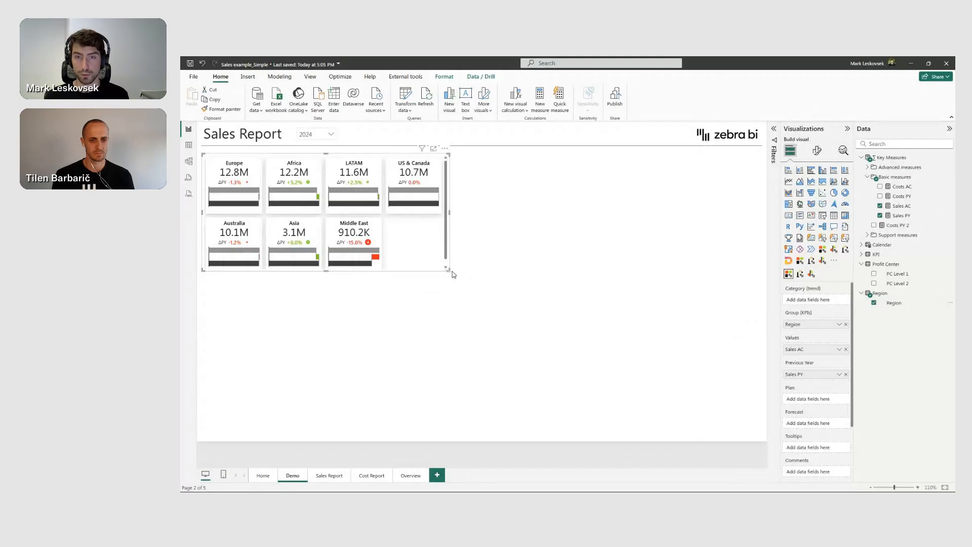
- Widen the cards visual across the page and, using the uniform grid layout, shrink the cards and the visual to a single row
left_click_drag(449, 270, 744, 320)
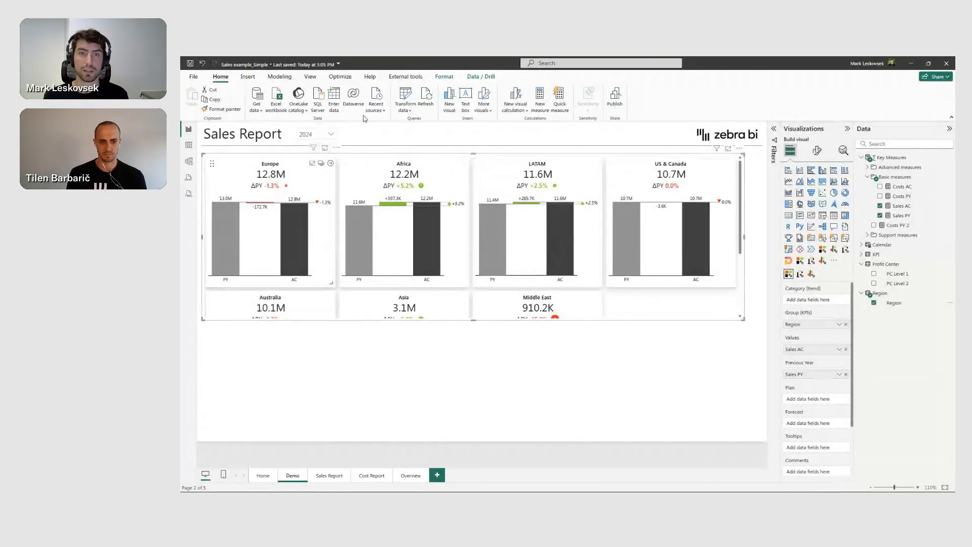
mouse_move(479, 175)
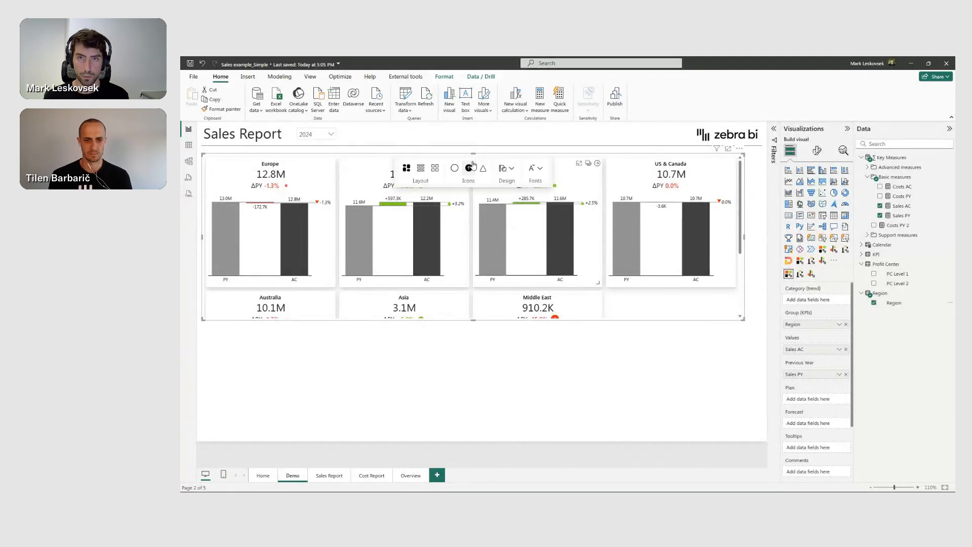
left_click(436, 169)
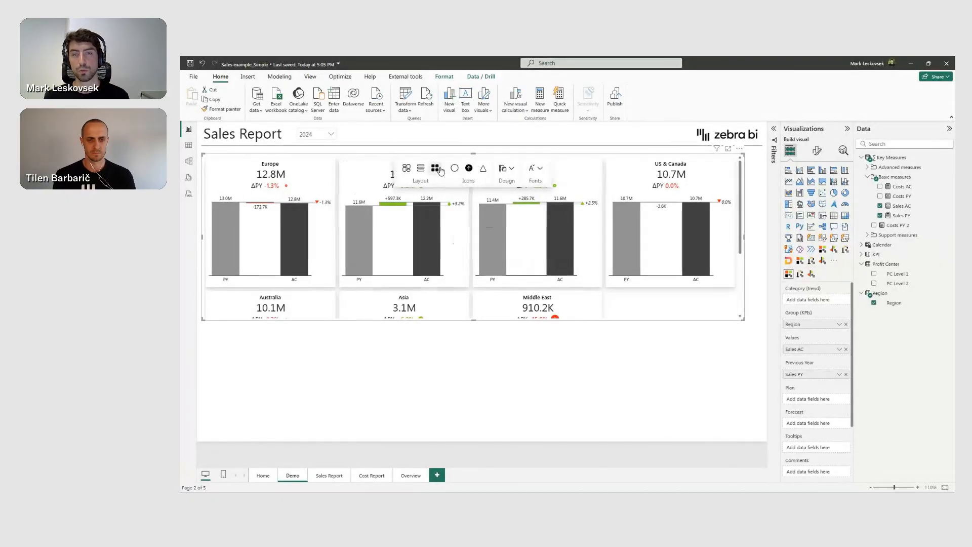
left_click_drag(331, 283, 282, 264)
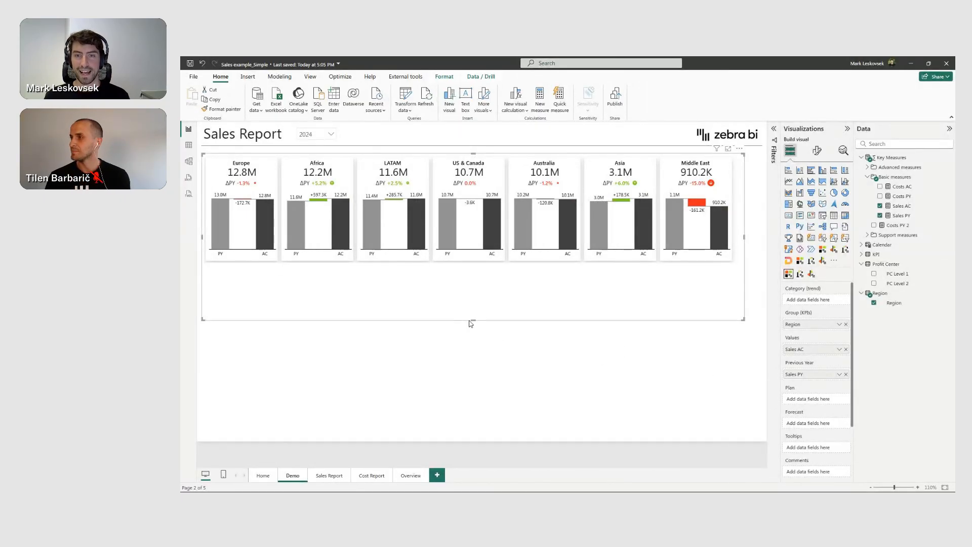
left_click_drag(474, 325, 491, 274)
left_click(524, 280)
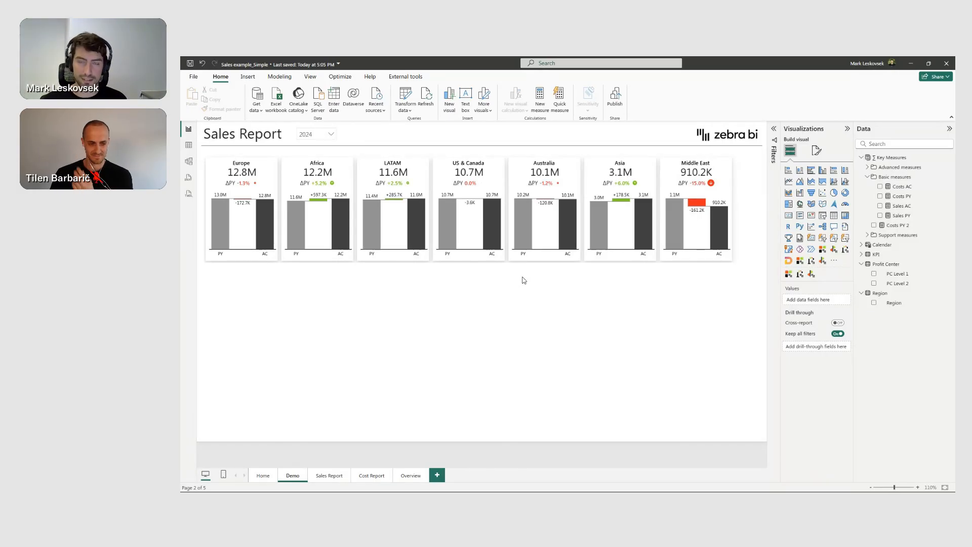
- Test the cards as filters by highlighting the Africa card and clearing the highlight again
left_click(542, 160)
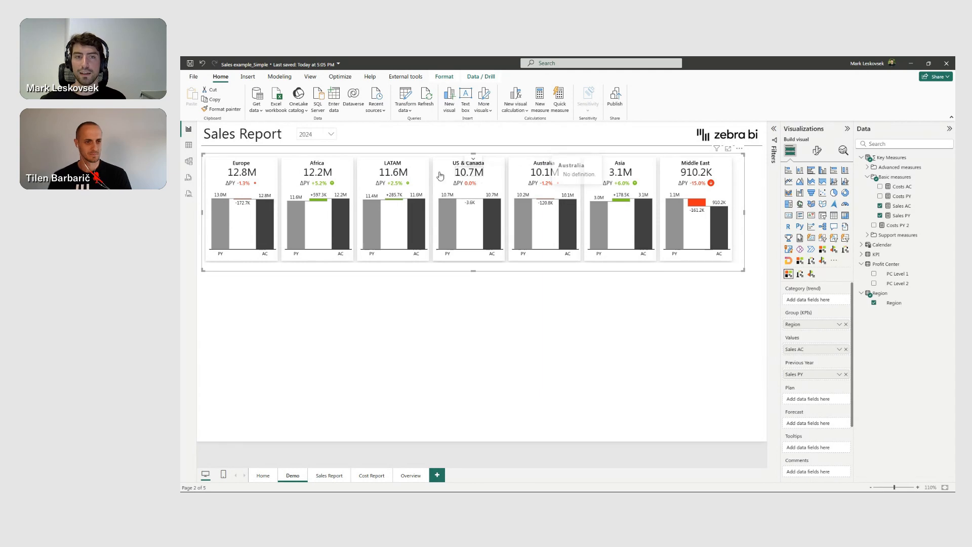
left_click(302, 182)
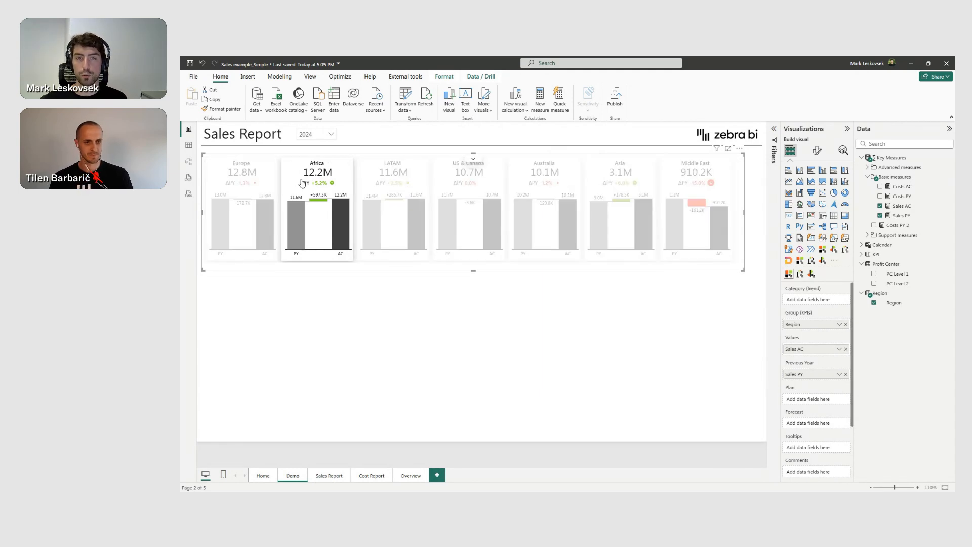
left_click(363, 179)
left_click(364, 179)
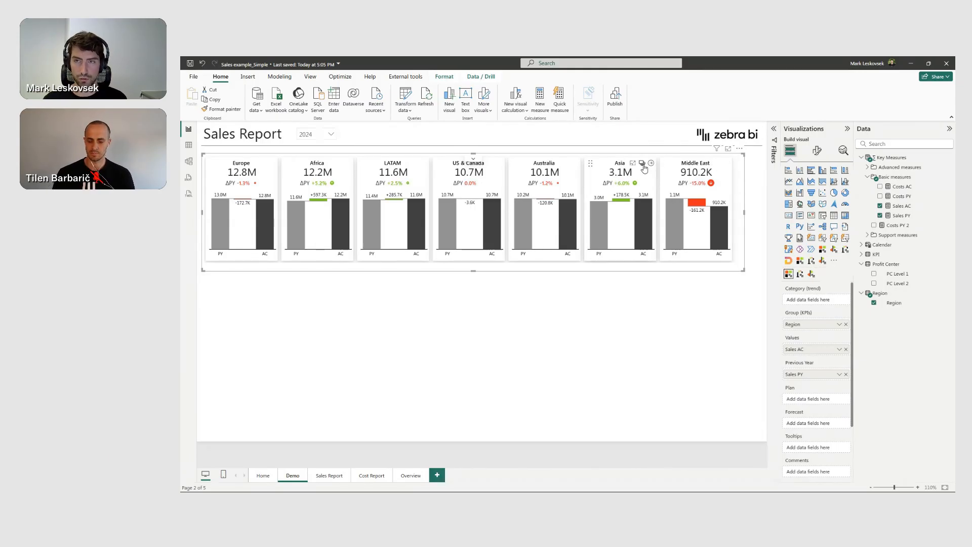
- Put all region cards, from Europe to Middle East, into Group 1 so their charts share one scale
left_click(642, 163)
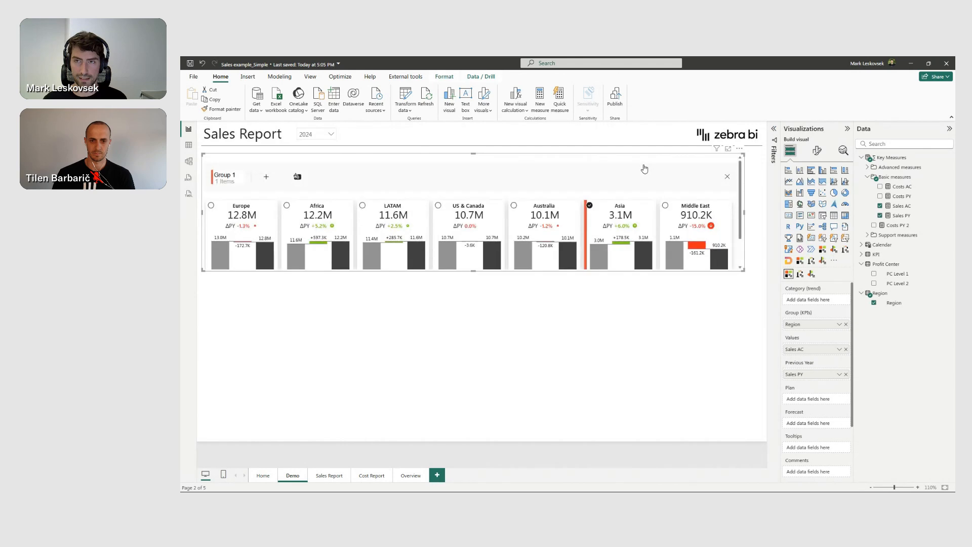
left_click(665, 205)
left_click(516, 206)
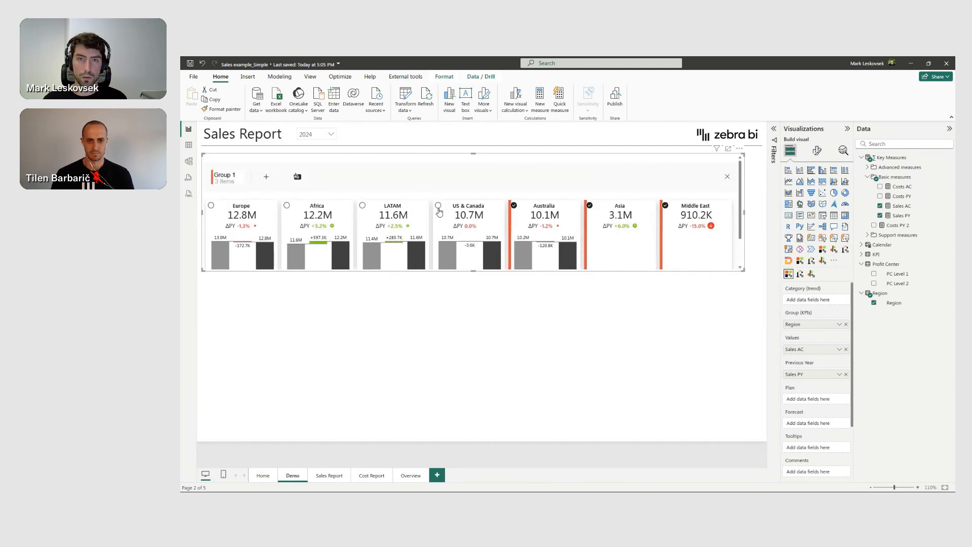
left_click(438, 205)
left_click(362, 205)
left_click(287, 205)
left_click(211, 205)
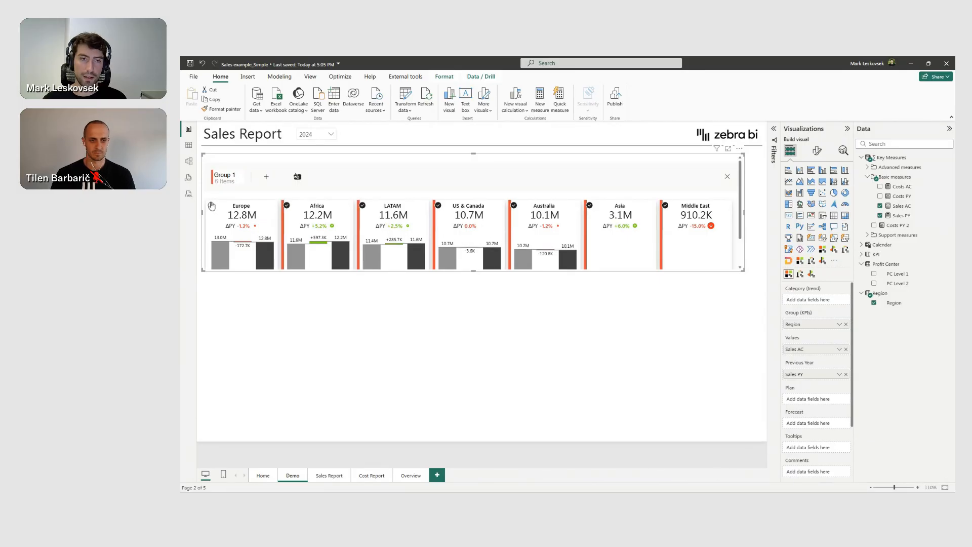
left_click(727, 177)
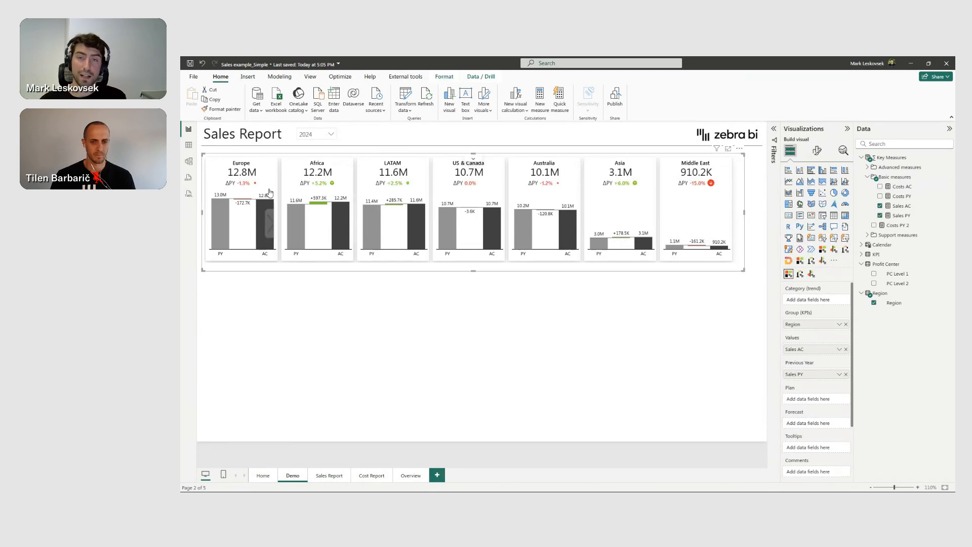
- Insert a Zebra BI Tables visual beneath the cards, narrowed to under half the page width and extended down towards the page's lower edge
left_click(457, 288)
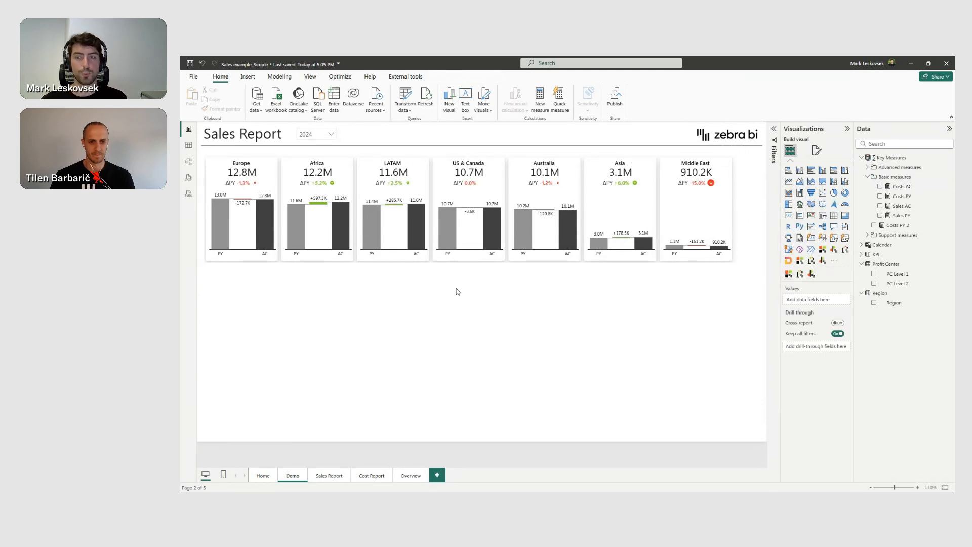
left_click(811, 275)
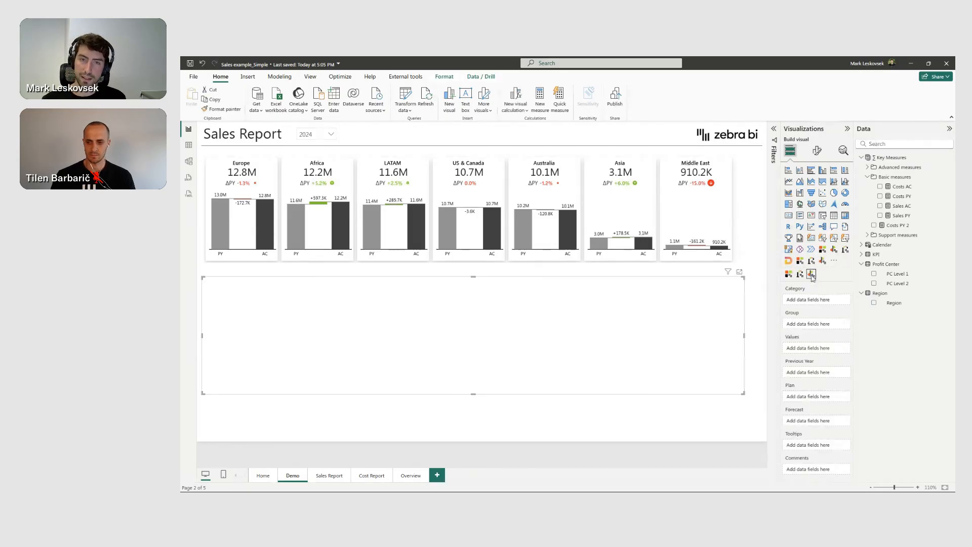
left_click_drag(742, 397, 438, 434)
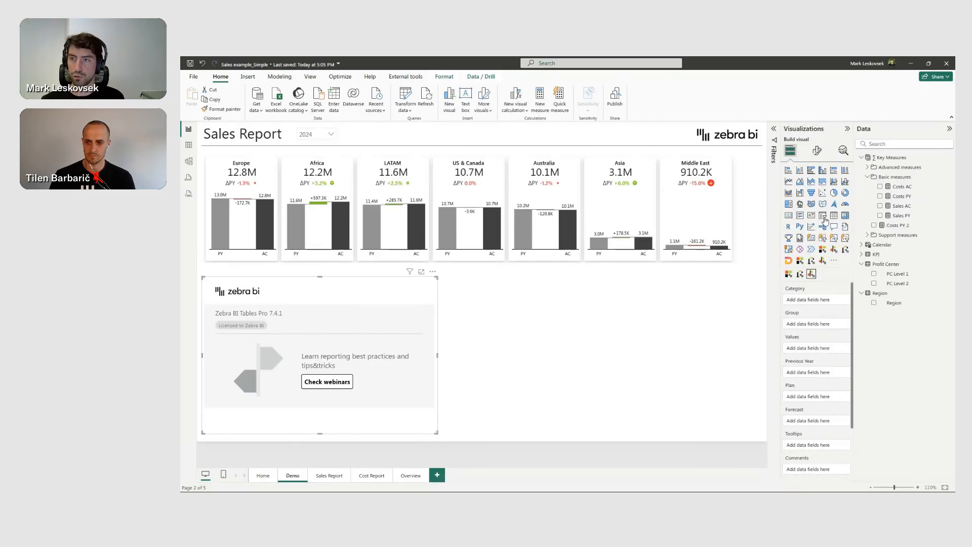
- Fill the table with Sales AC, Sales PY as previous year and PC Level 1 as category, and widen it slightly
left_click(880, 206)
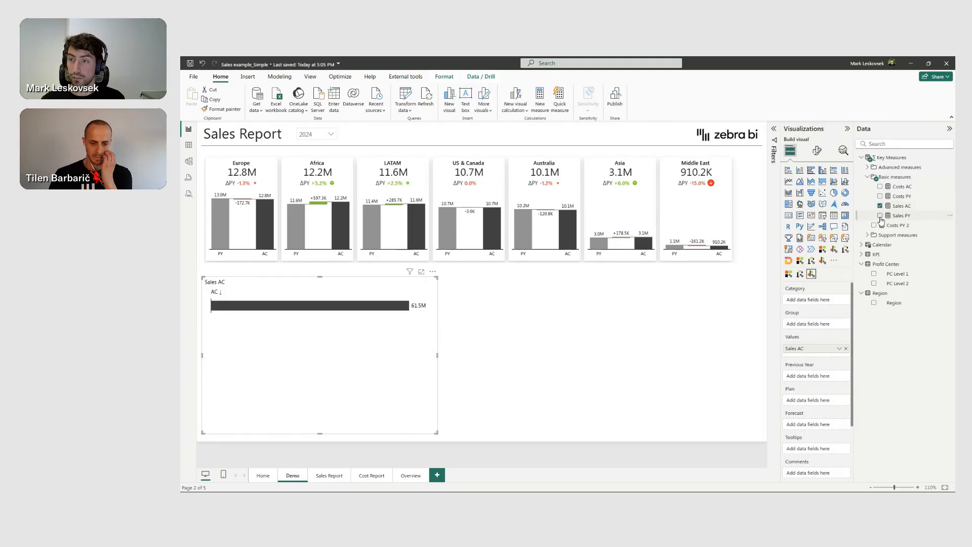
left_click(880, 216)
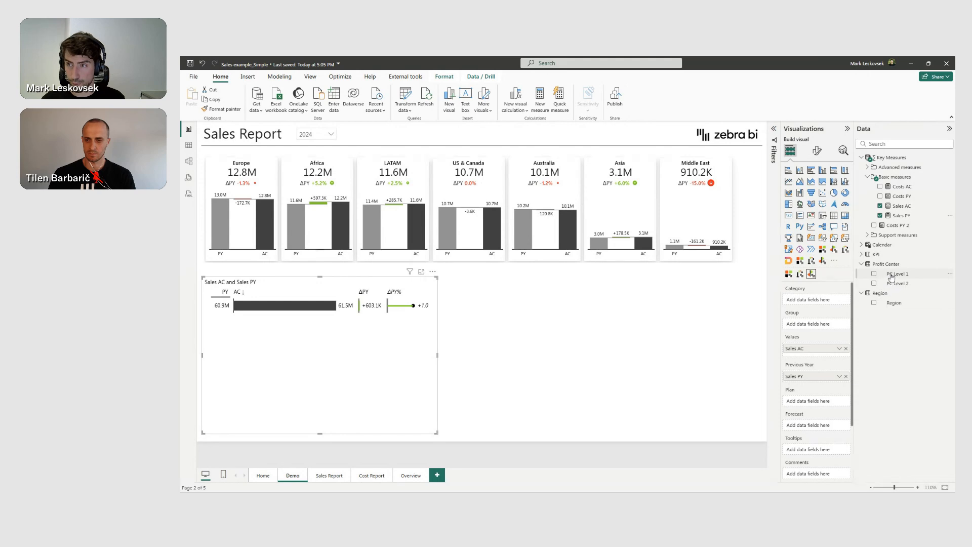
left_click_drag(898, 276, 822, 304)
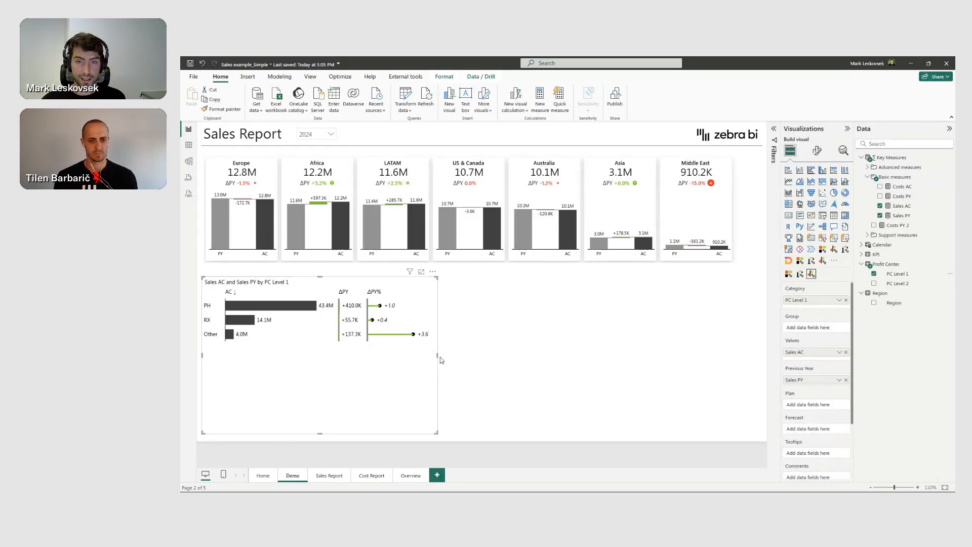
mouse_move(454, 360)
left_mouse_down()
mouse_move(560, 370)
mouse_move(302, 365)
mouse_move(464, 371)
left_mouse_up()
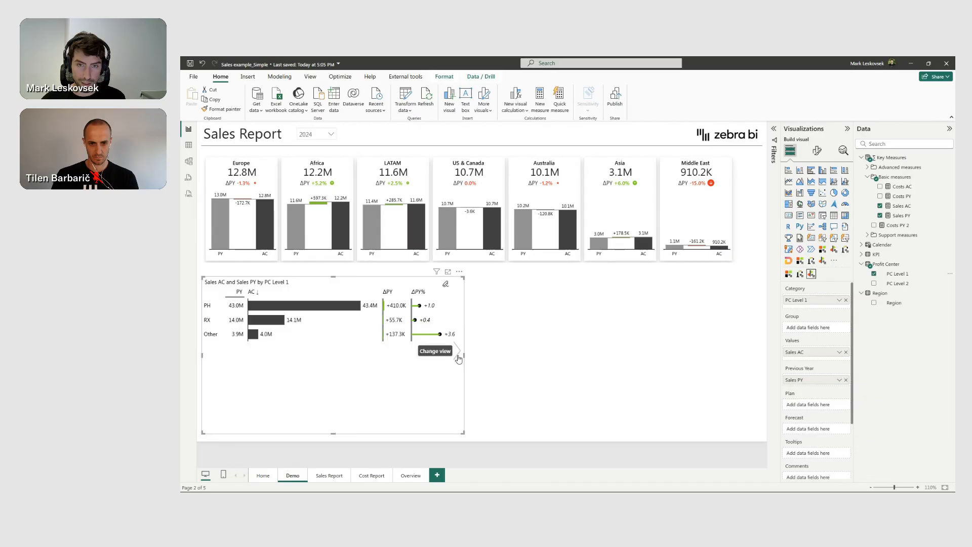
- Try the plain table view with the ΔPY column charted as bars, and return to the view with AC bars
left_click(455, 356)
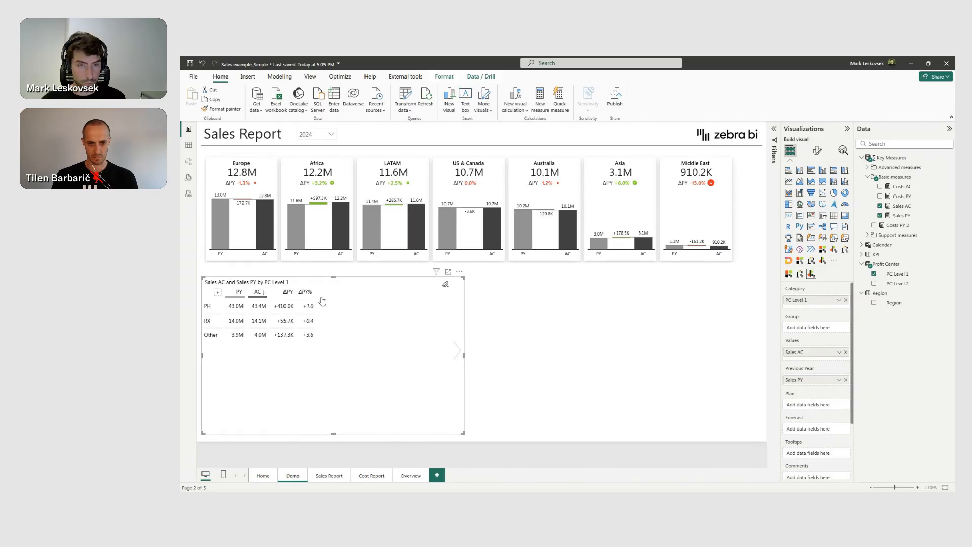
left_click(294, 297)
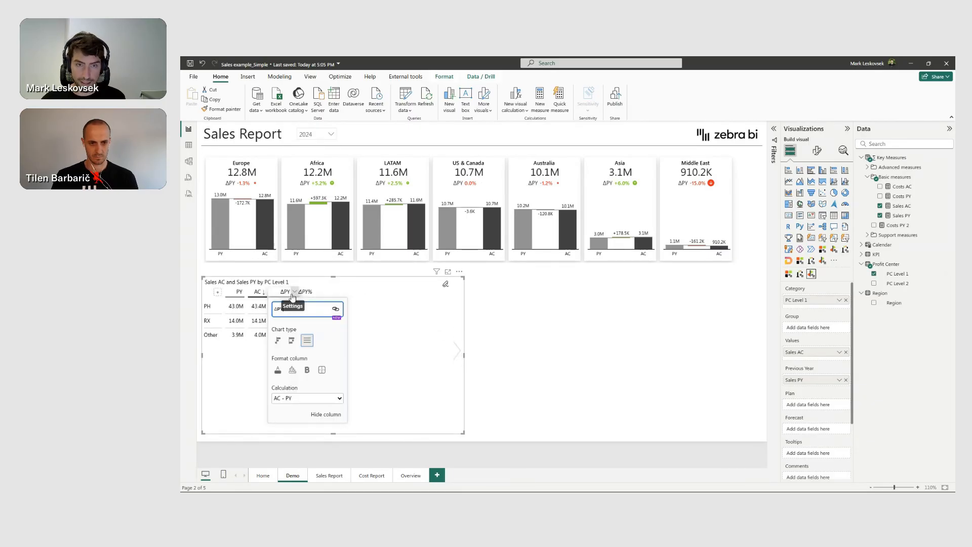
left_click(278, 339)
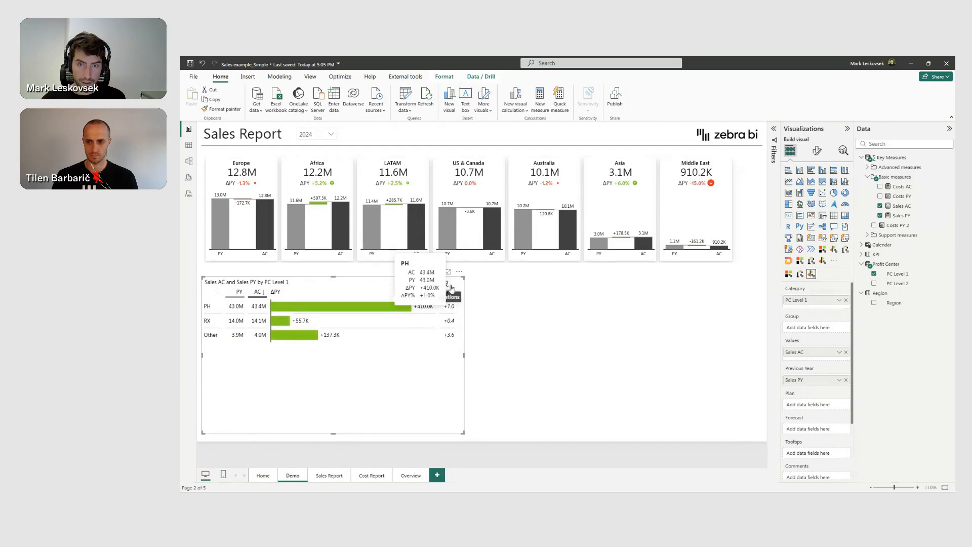
left_click(431, 293)
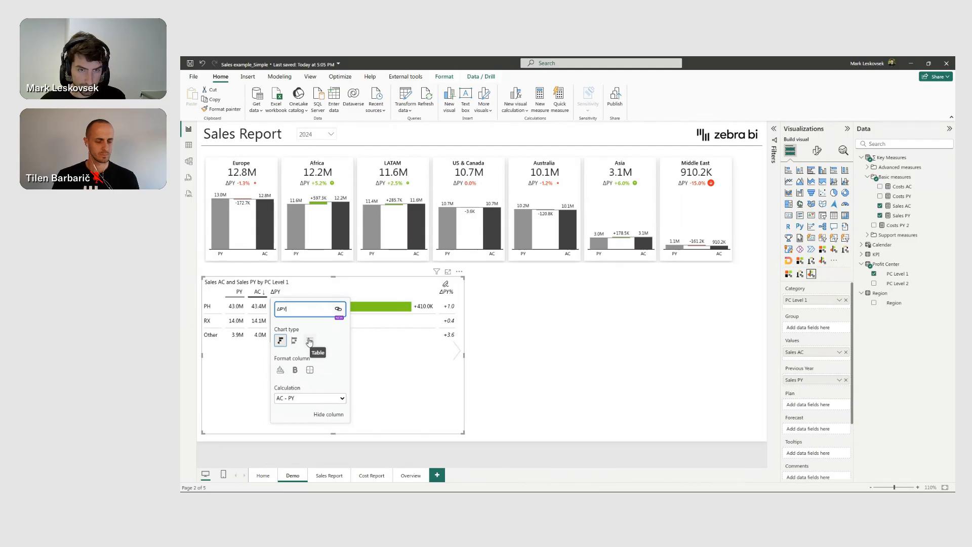
left_click(361, 326)
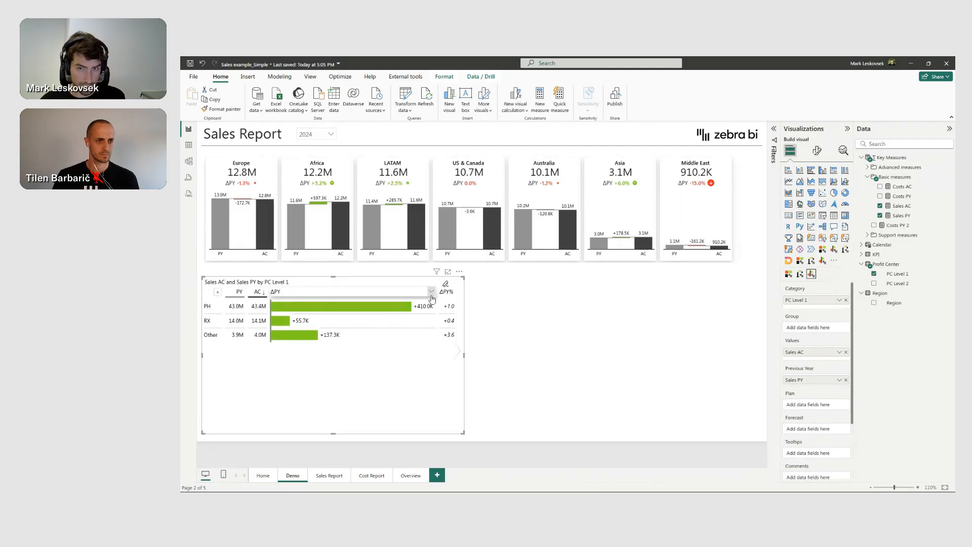
left_click(457, 350)
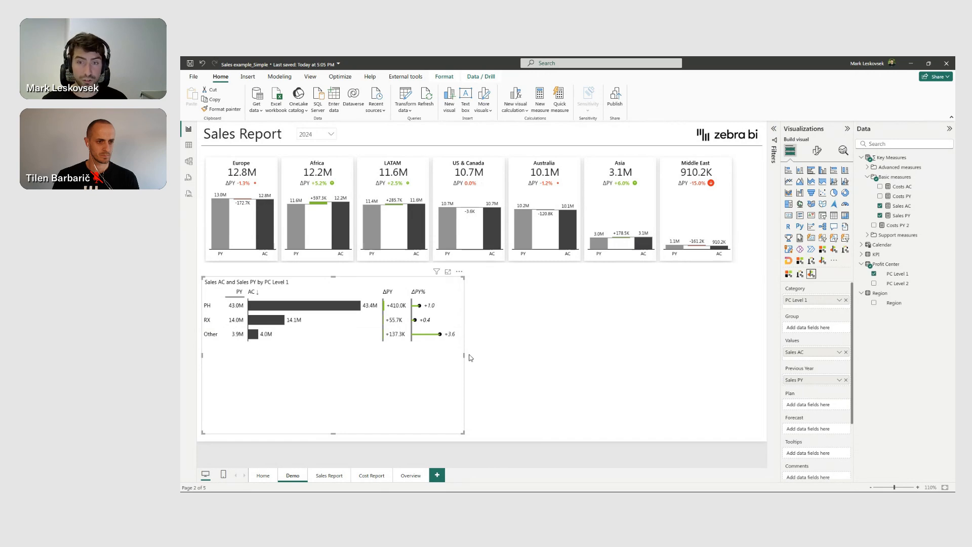
- Add PC Level 2 below PC Level 1 as an expanded category level and enlarge the table until all rows fit
left_click_drag(464, 356, 493, 364)
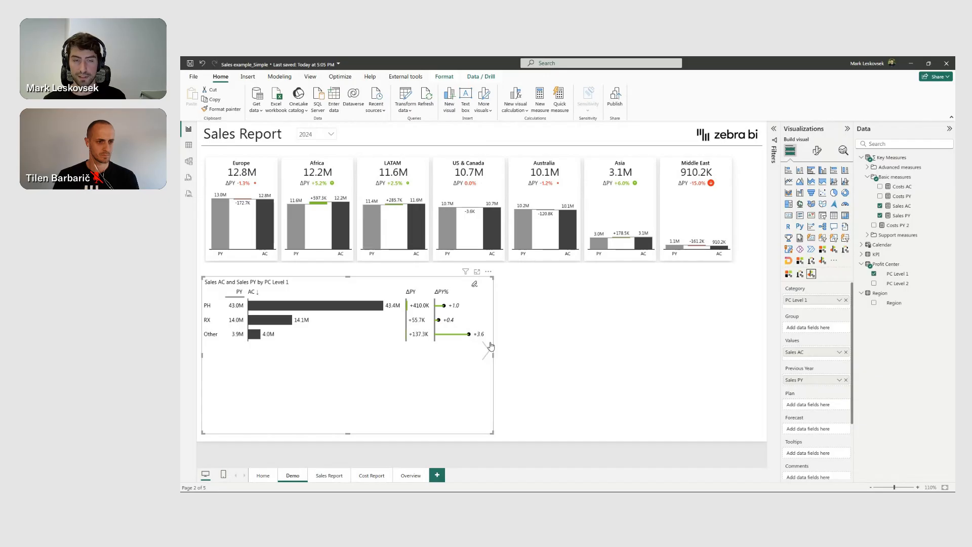
left_click_drag(904, 285, 806, 308)
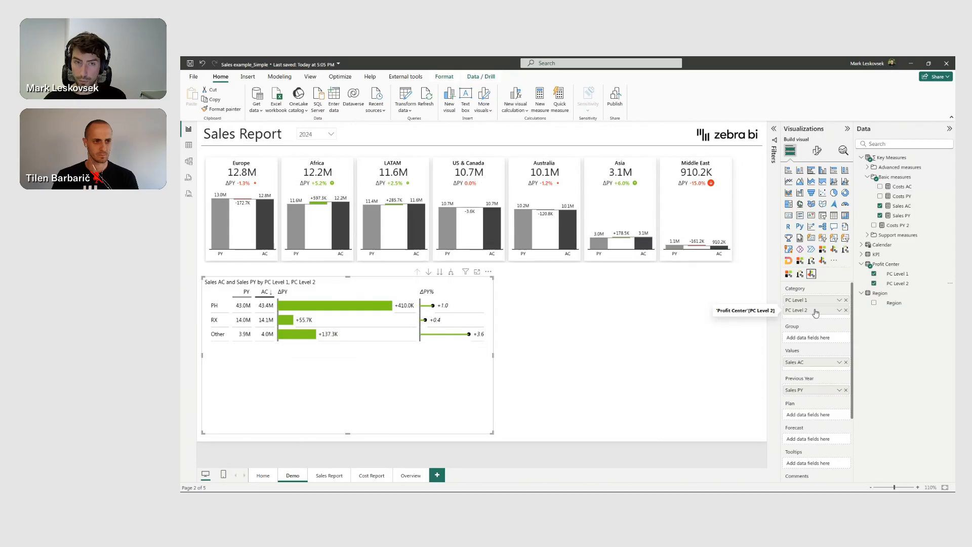
left_click(451, 273)
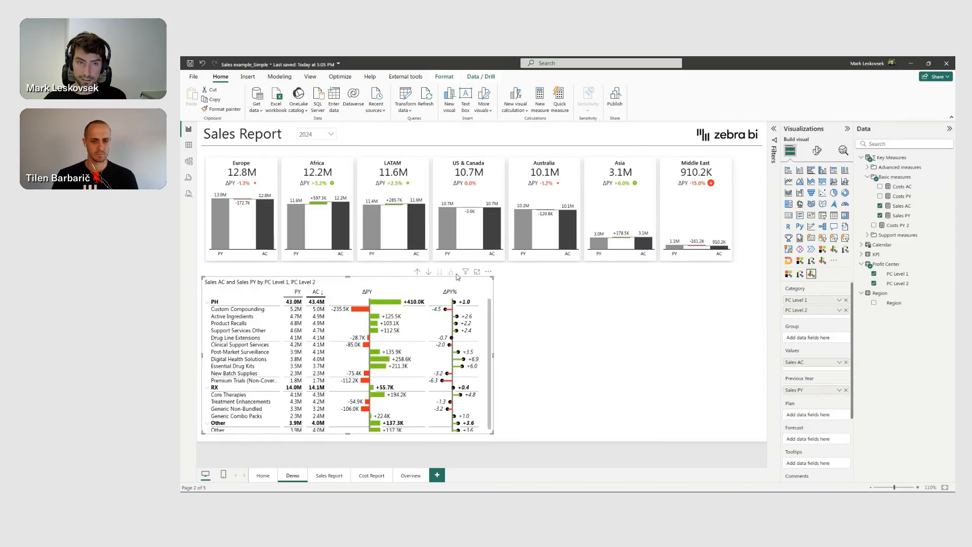
left_click_drag(493, 438, 526, 441)
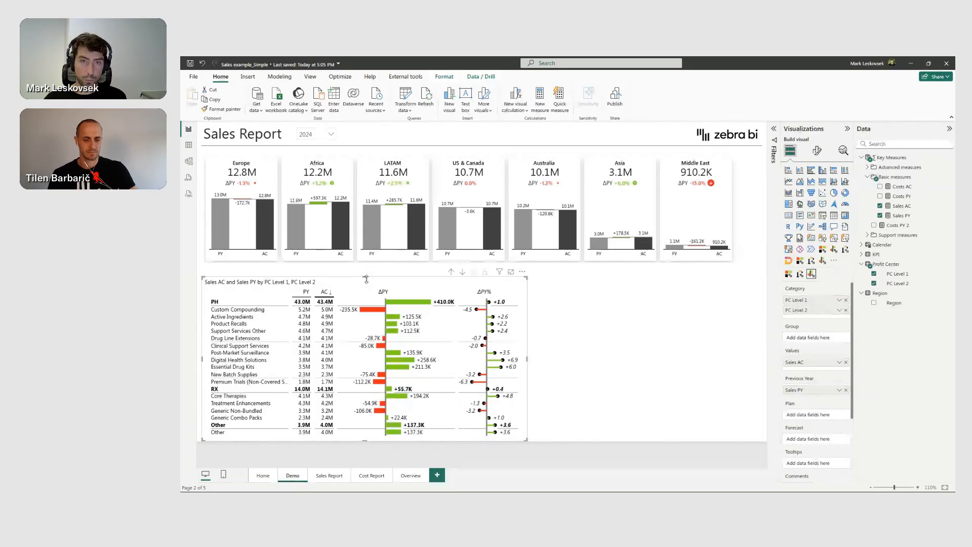
left_click_drag(367, 278, 367, 268)
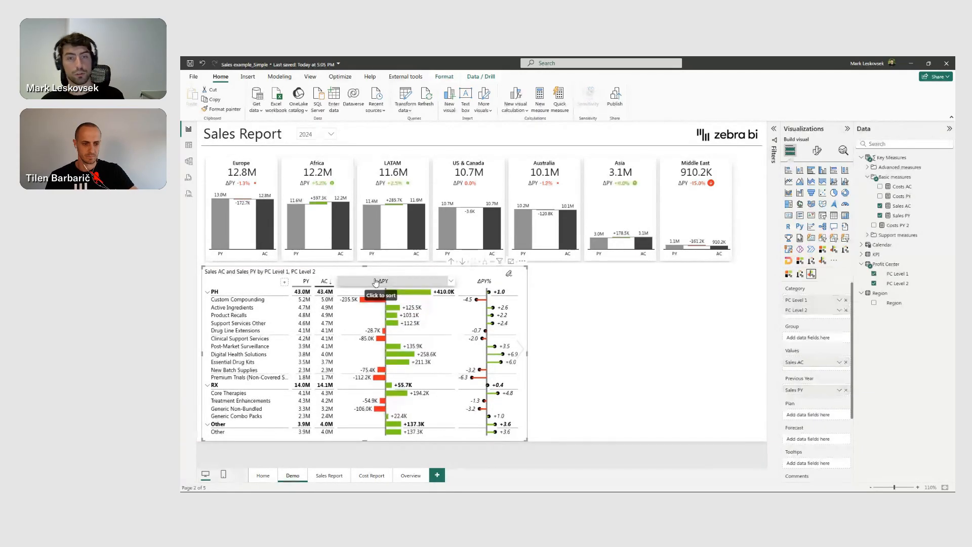
- Cross-filter the profit center table with the Africa card and with the LATAM card
left_click(289, 181)
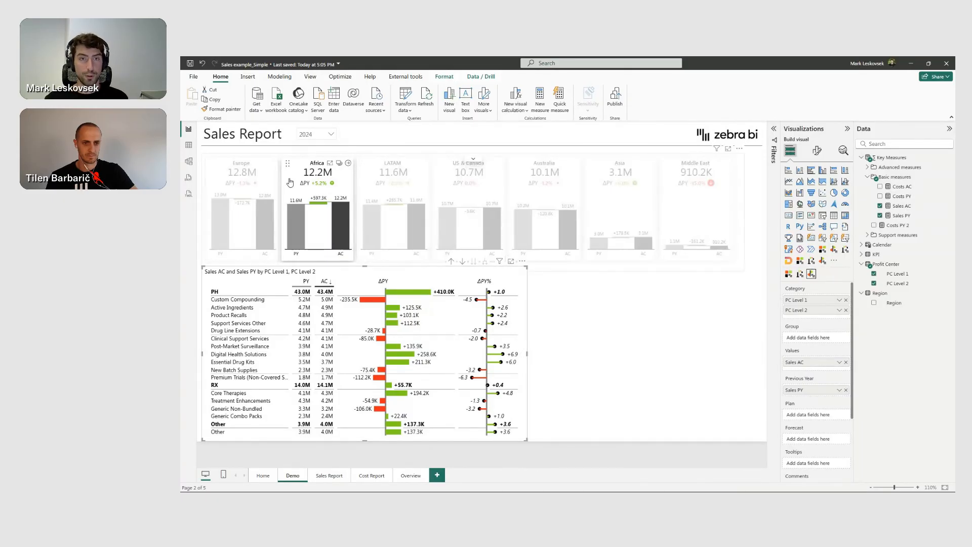
left_click(366, 180)
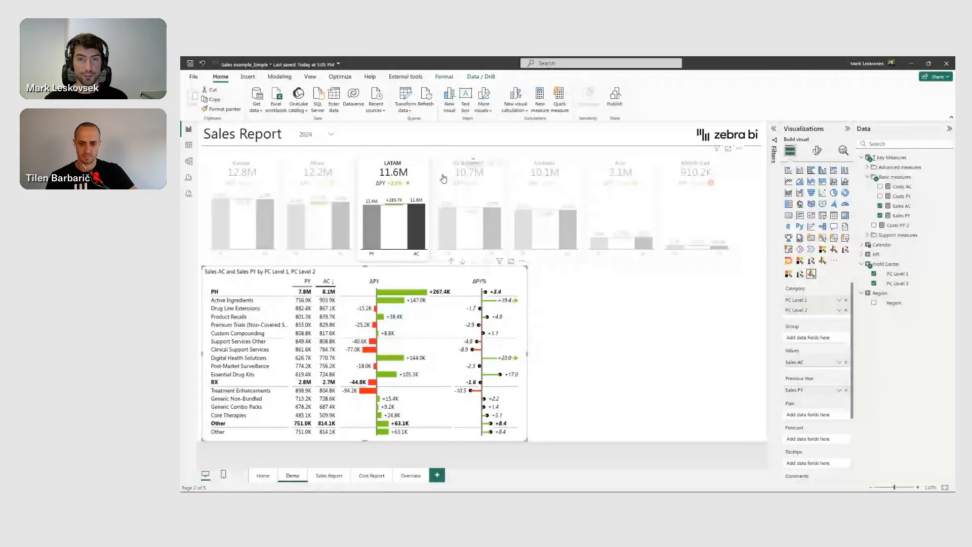
- Cross-filter the profit center table with the US & Canada card, and clear the filter again
left_click(444, 179)
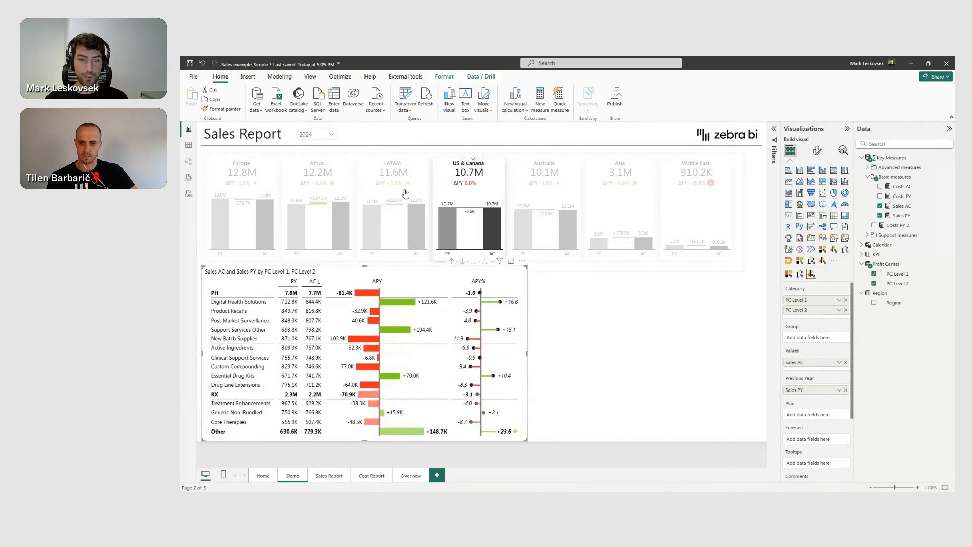
left_click(453, 200)
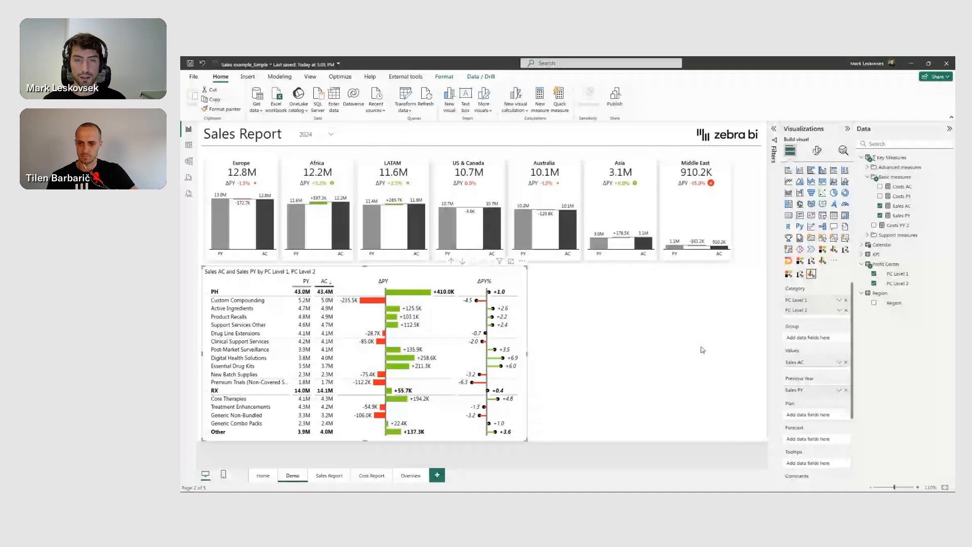
- Sort the profit center table by ΔPY in descending order, and reverse the sort to ascending
left_click(397, 285)
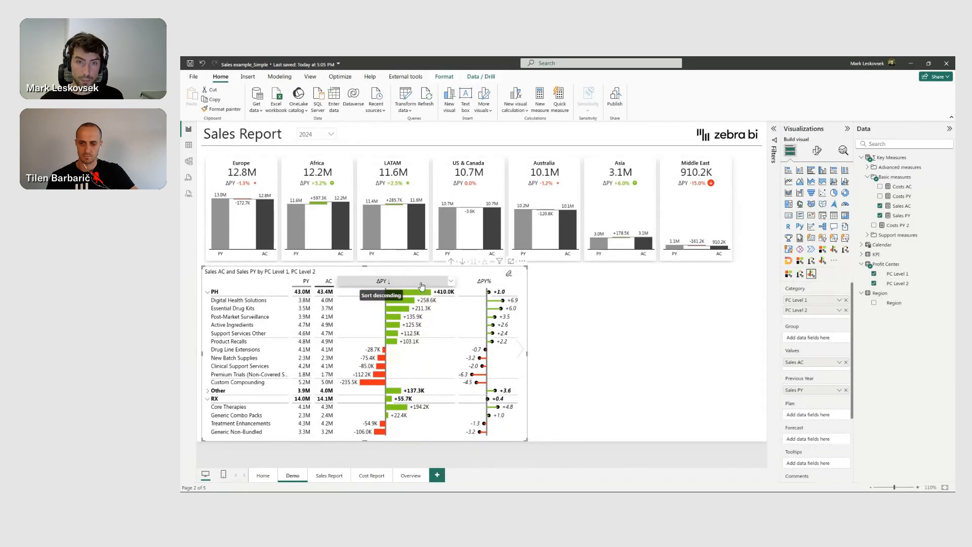
left_click(415, 284)
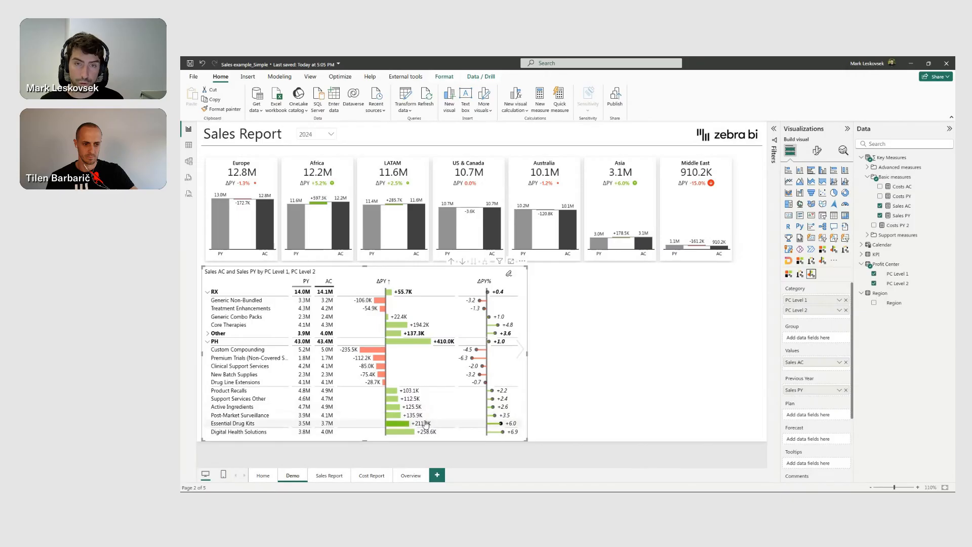
mouse_move(455, 389)
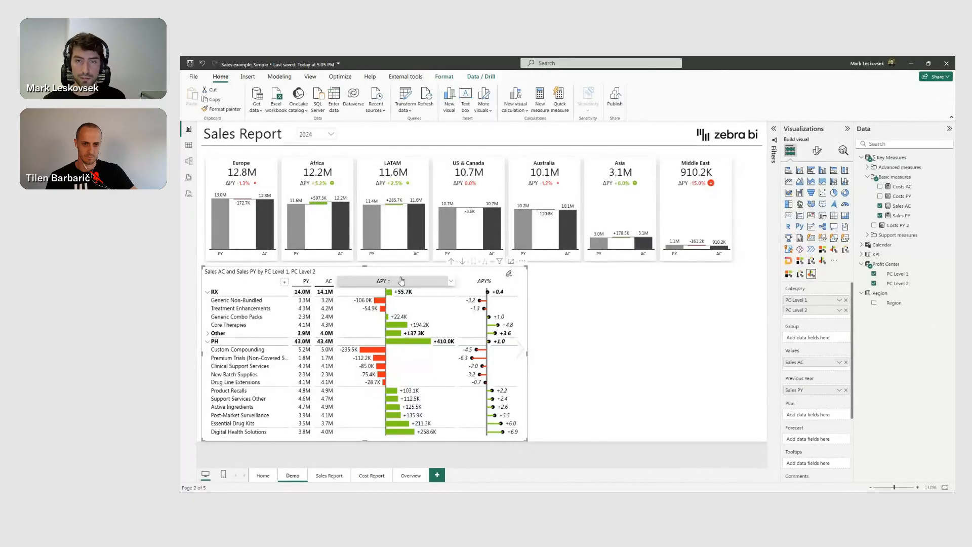
- Add a Zebra BI Charts visual beside the table with Sales AC as values, Sales PY as previous year and Month as category
left_click(640, 287)
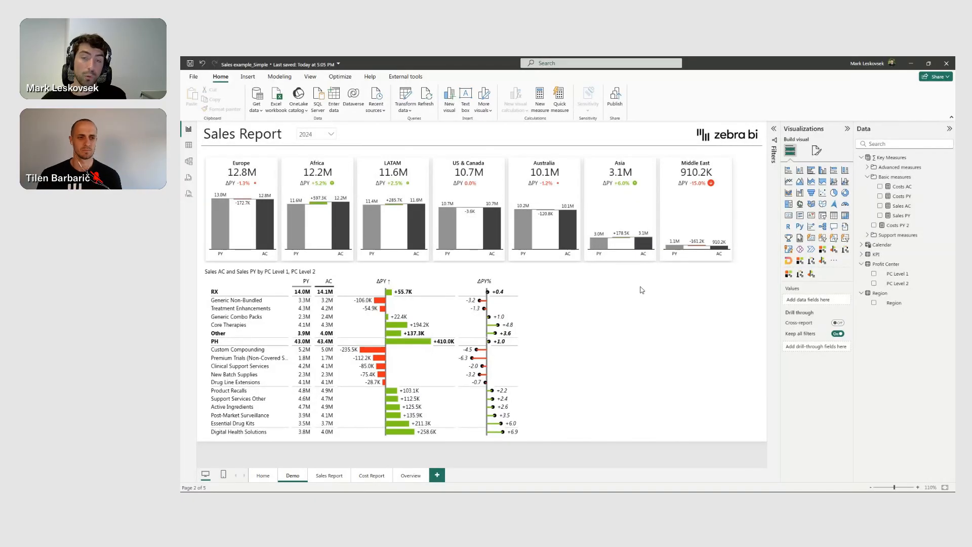
left_click(800, 275)
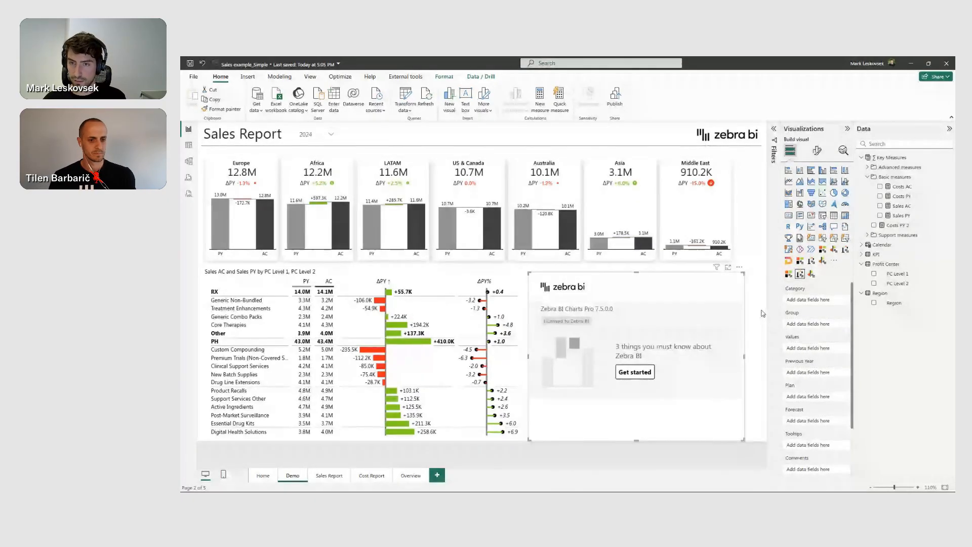
left_click(880, 206)
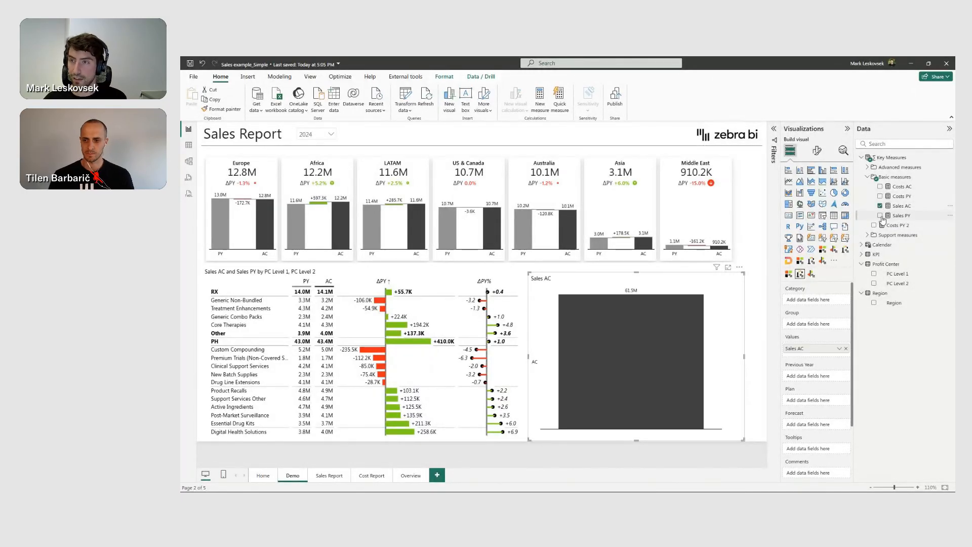
left_click(881, 217)
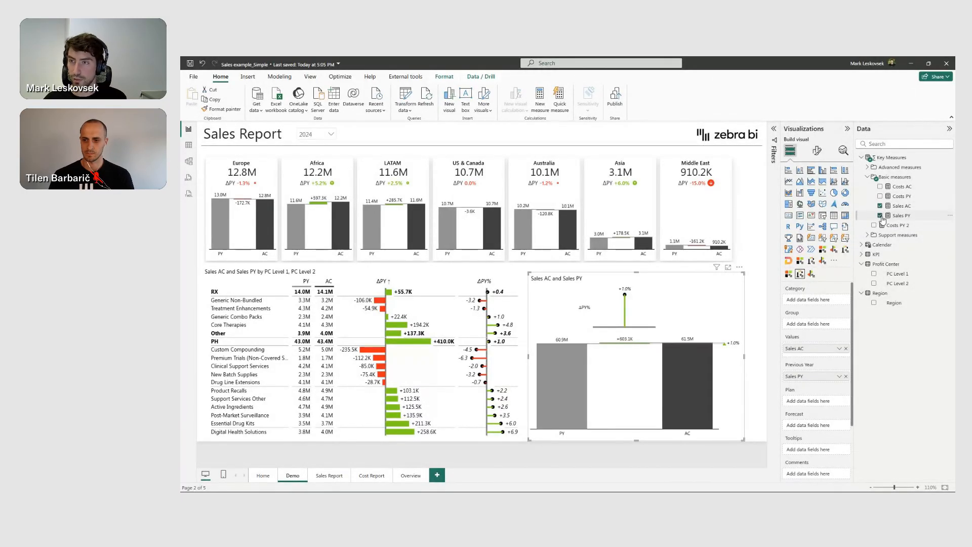
left_click(866, 245)
left_click_drag(906, 265, 815, 299)
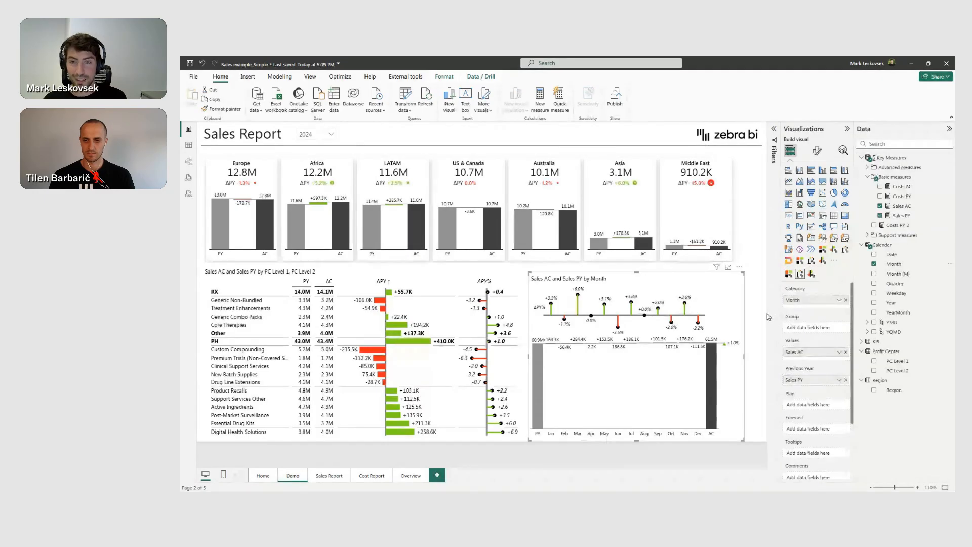
- Narrow the profit center table from its outer edge until the ΔPY% column collapses to plain numbers
left_click(449, 276)
left_click_drag(527, 352, 487, 362)
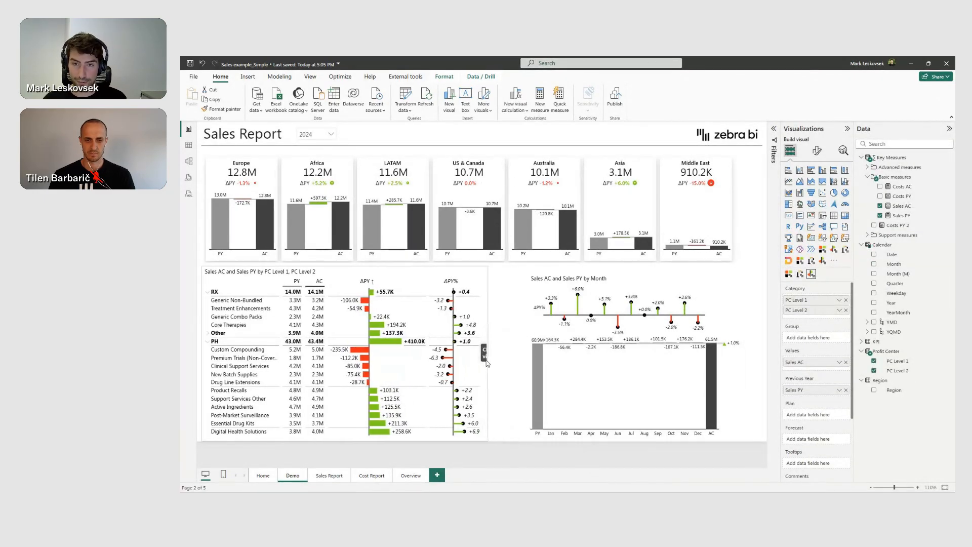
left_click_drag(487, 368, 429, 370)
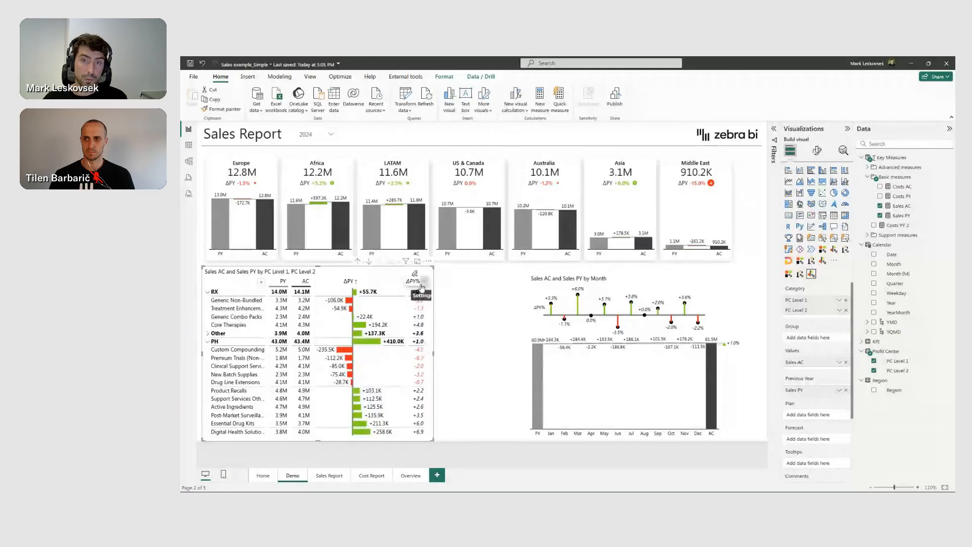
- Change the ΔPY% column's chart type to numbers with coloured circle markers, and widen the table slightly
left_click(422, 286)
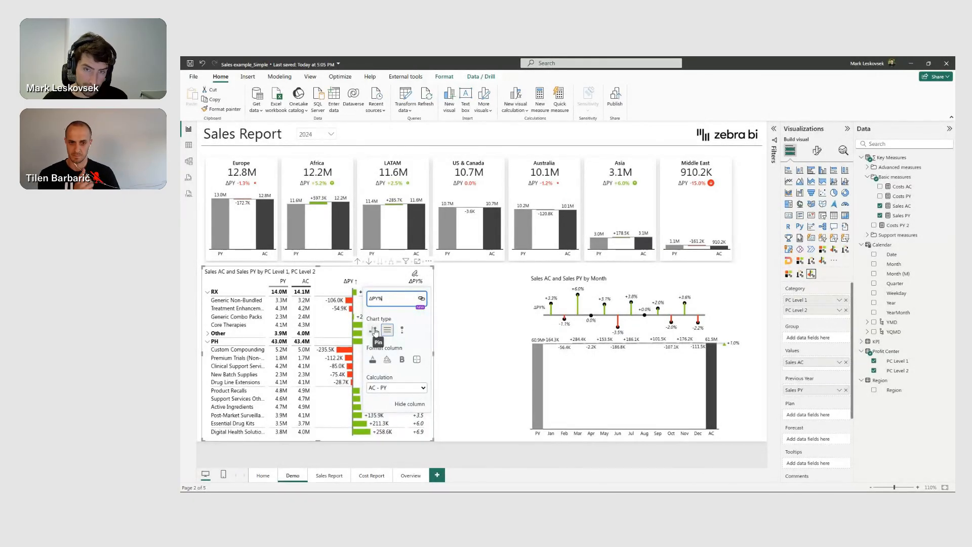
left_click(402, 329)
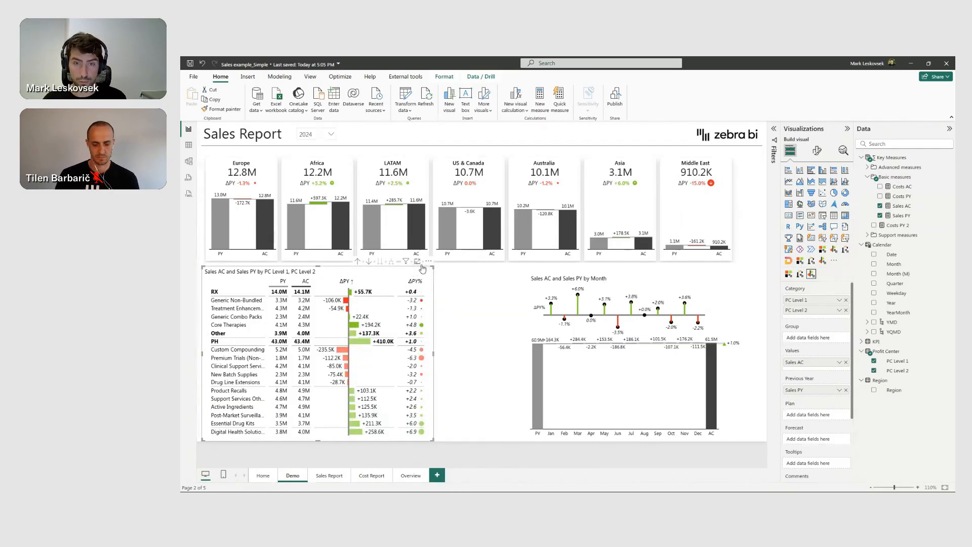
left_click_drag(433, 353, 443, 356)
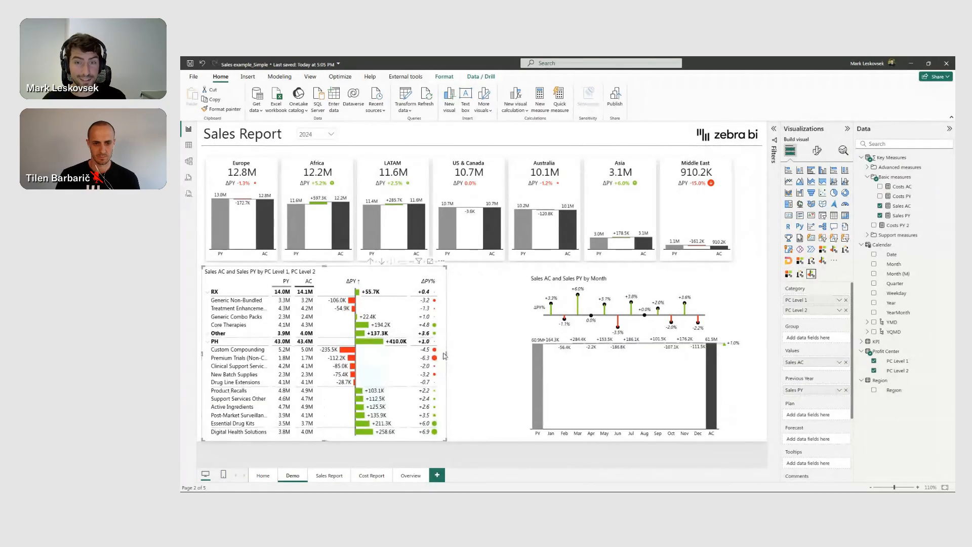
- Try sorting the table by ΔPY%, and sort it by ΔPY in descending order instead
left_click(420, 283)
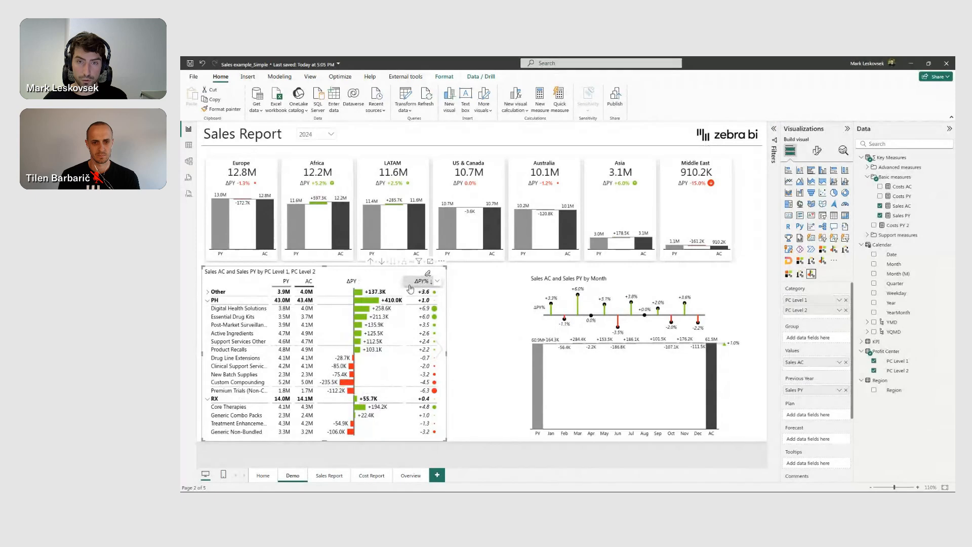
left_click(351, 281)
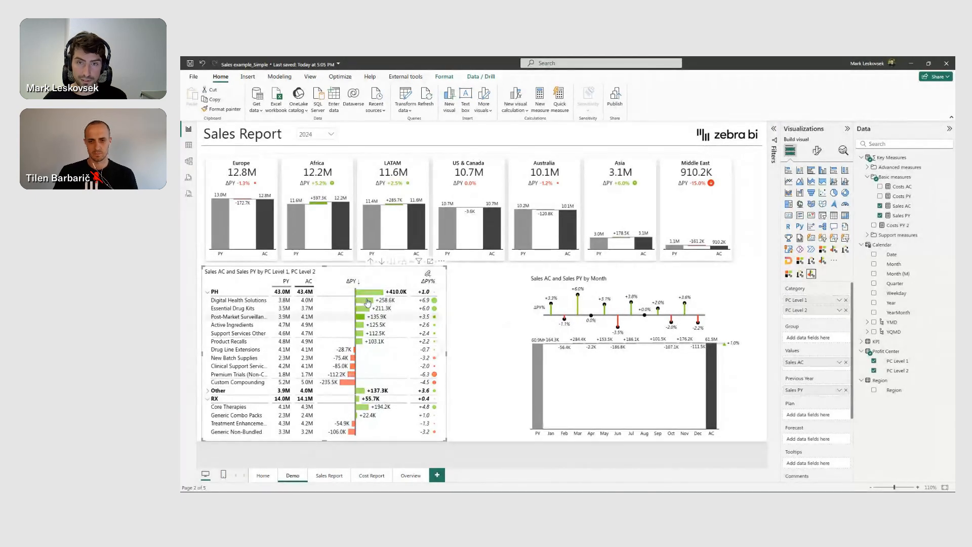
- Enlarge the monthly sales chart toward the table so that its upper edge aligns with the table's
left_click(531, 282)
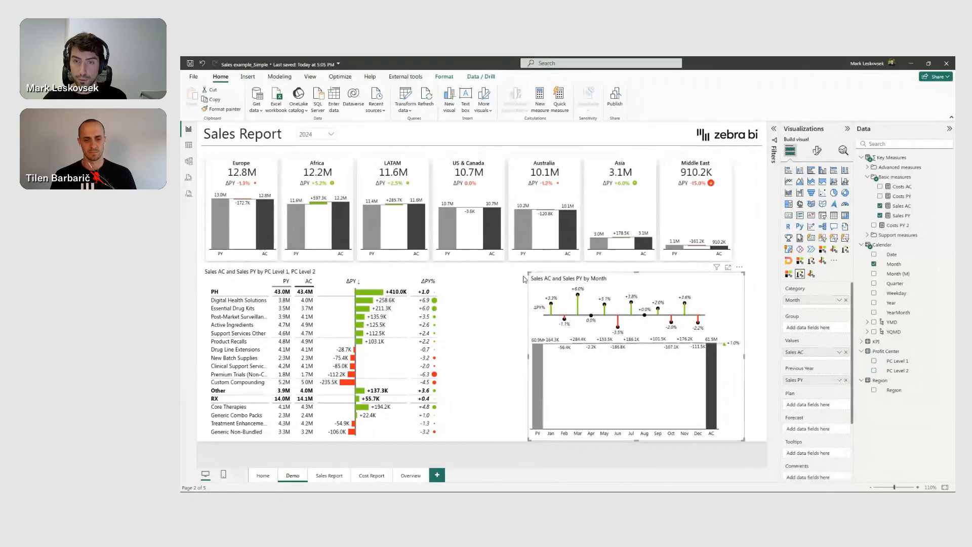
left_click_drag(528, 272, 511, 267)
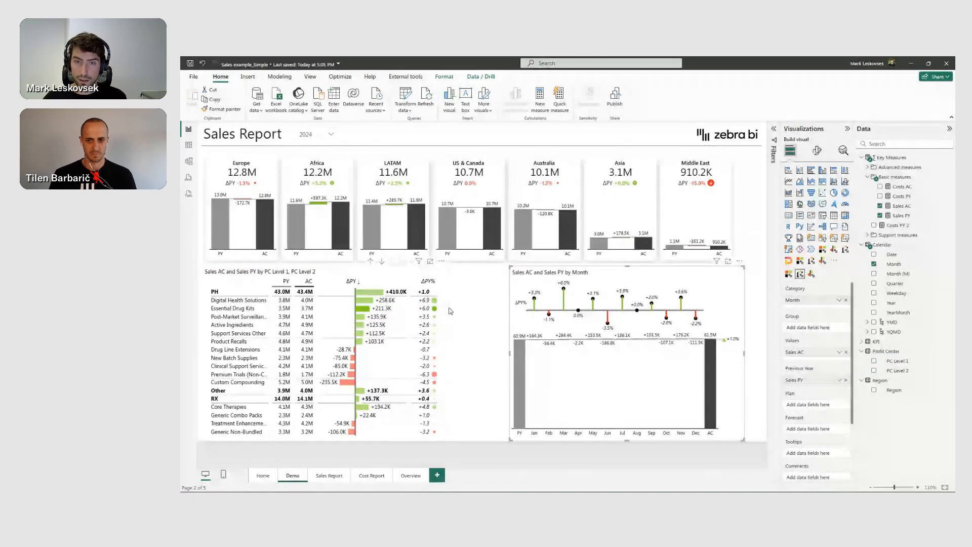
- Widen the PC Level sales table towards the monthly chart and switch the monthly chart from the waterfall to the next chart type
left_click(444, 332)
left_click_drag(445, 351, 496, 349)
left_click(650, 283)
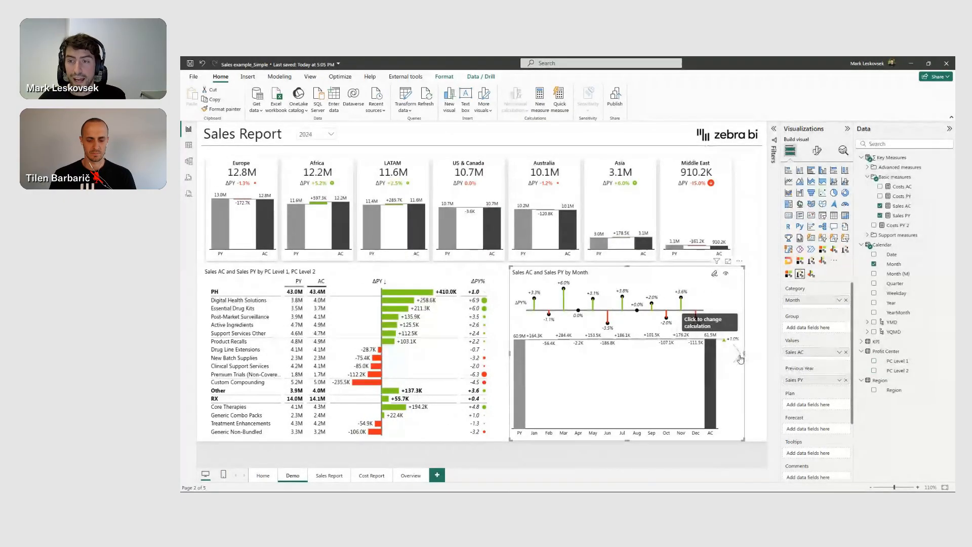
left_click(735, 342)
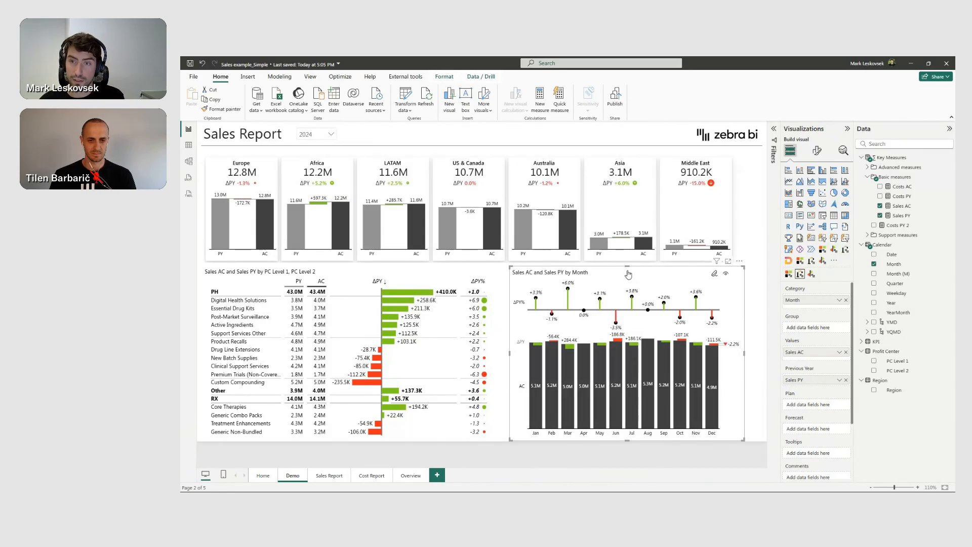
- Shrink the monthly chart's height to check its responsive layout, and stretch it back up to just below the region cards
left_click_drag(627, 274, 642, 328)
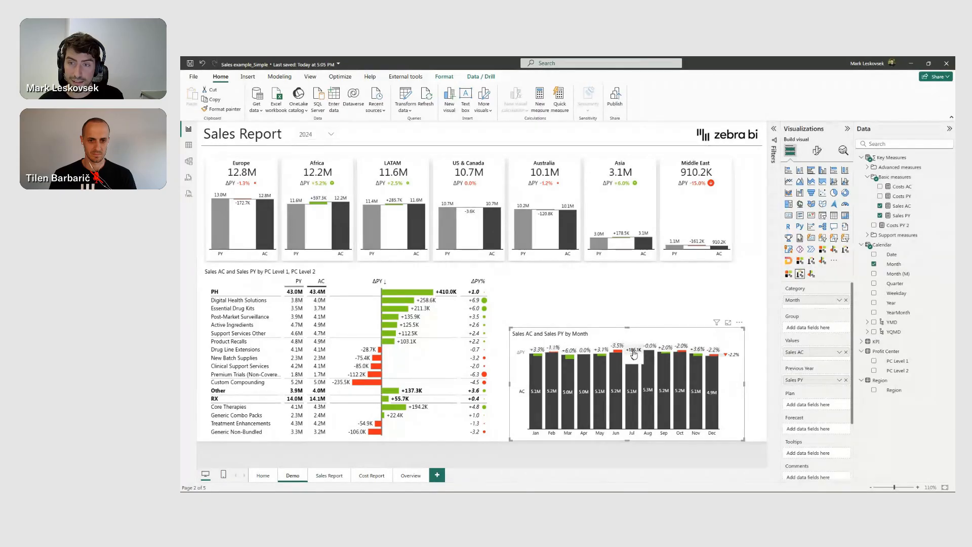
left_click(634, 354)
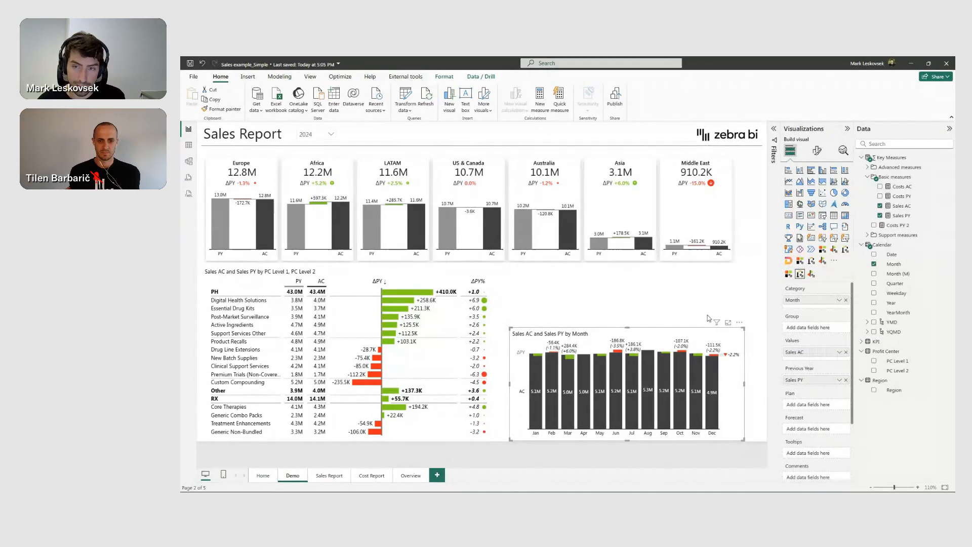
left_click(631, 326)
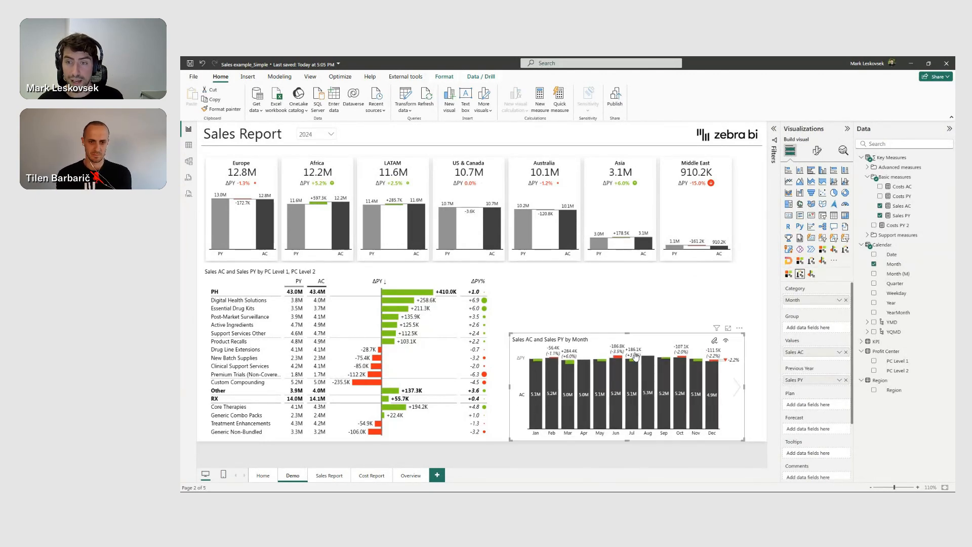
left_click_drag(628, 333, 639, 276)
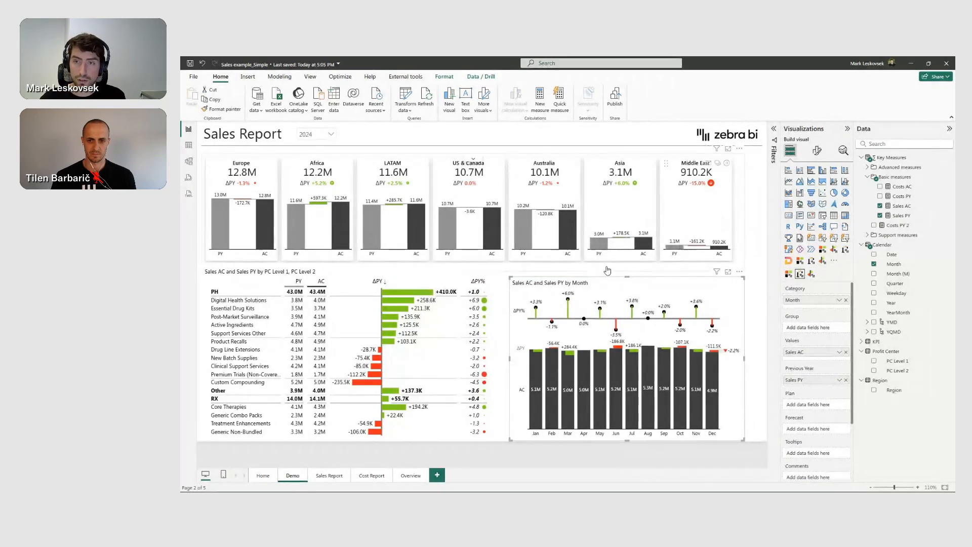
mouse_move(649, 280)
left_mouse_down()
mouse_move(661, 276)
mouse_move(627, 268)
mouse_move(646, 275)
left_mouse_up()
left_click(646, 278)
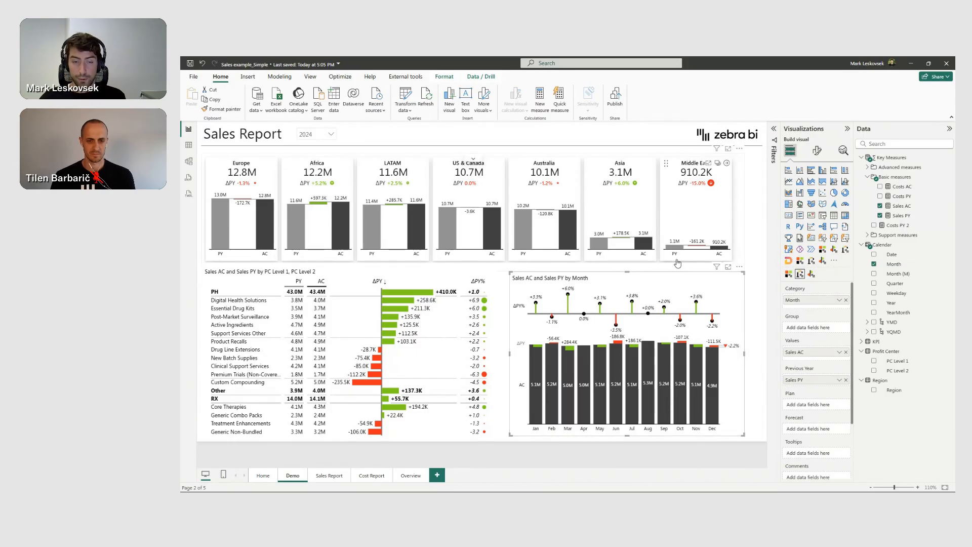
- Open the Sales Report page and filter its visuals by the Africa card
left_click(331, 476)
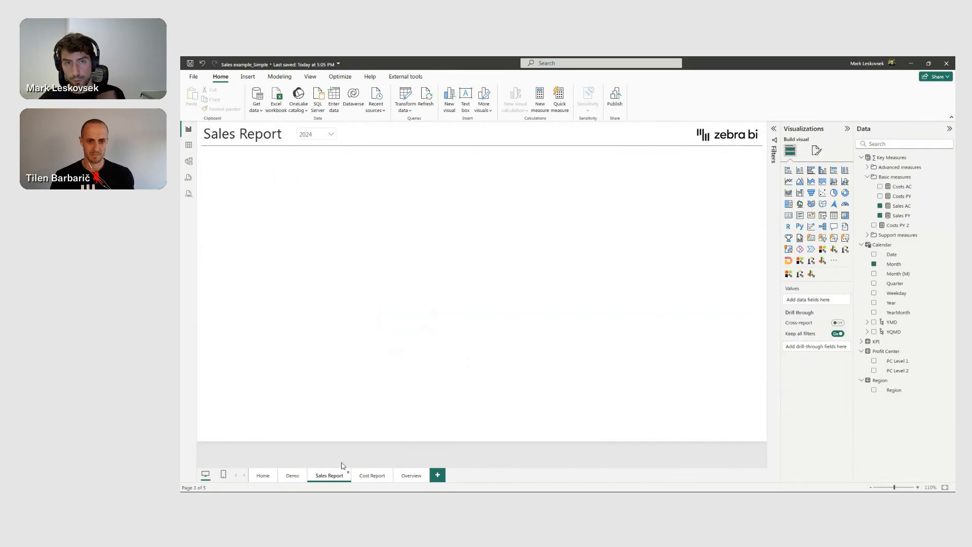
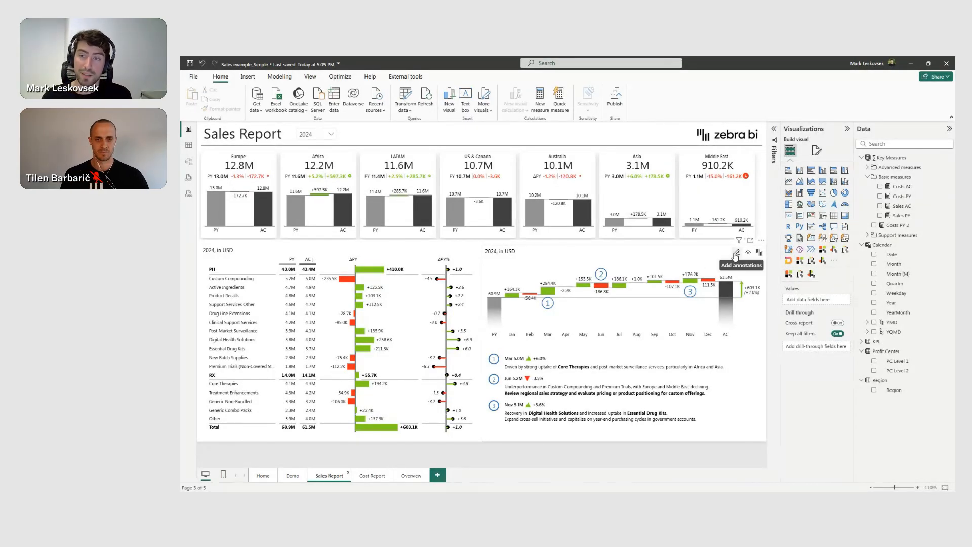
left_click(294, 169)
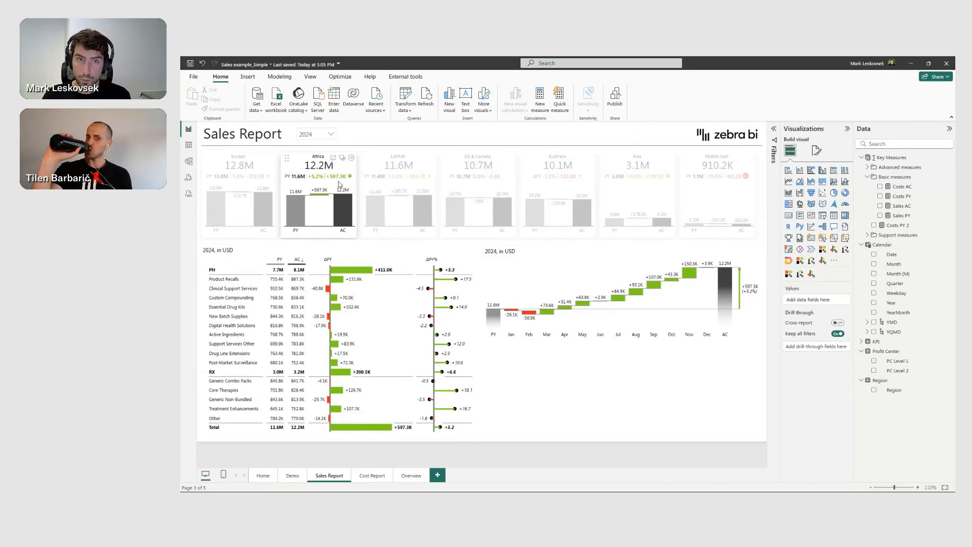
left_click(217, 170)
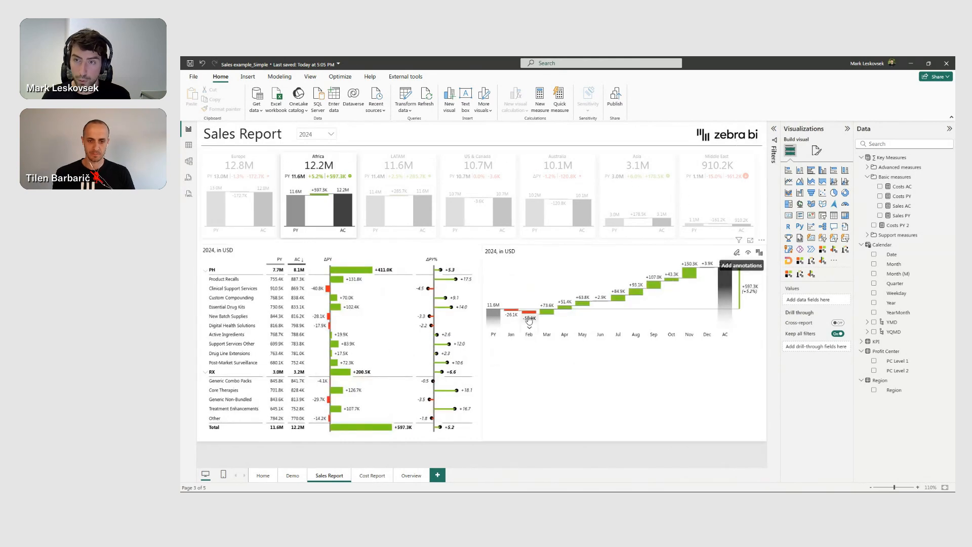
- Add an annotation to the February bar of the Africa waterfall chart with the text "Comment"
left_click(737, 252)
left_click(615, 259)
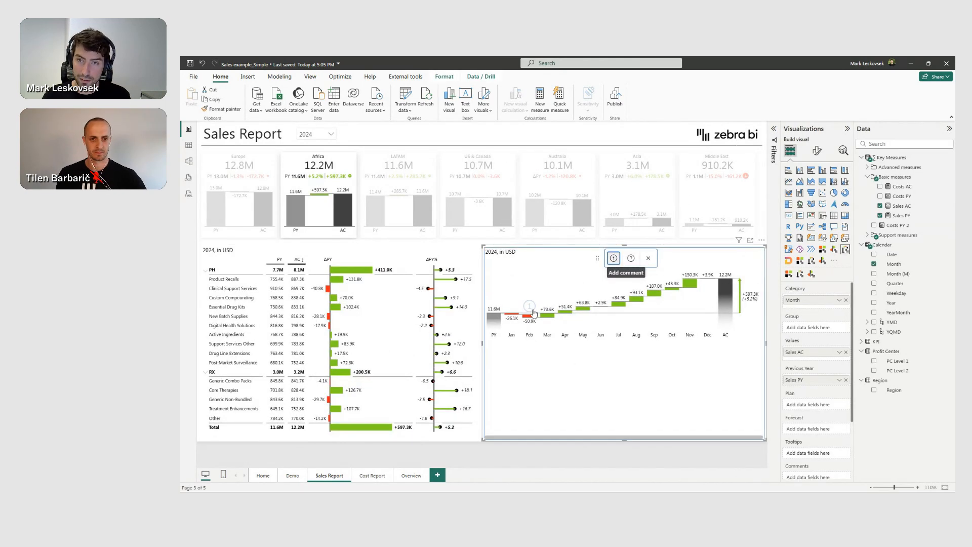
left_click(535, 313)
type("Comment")
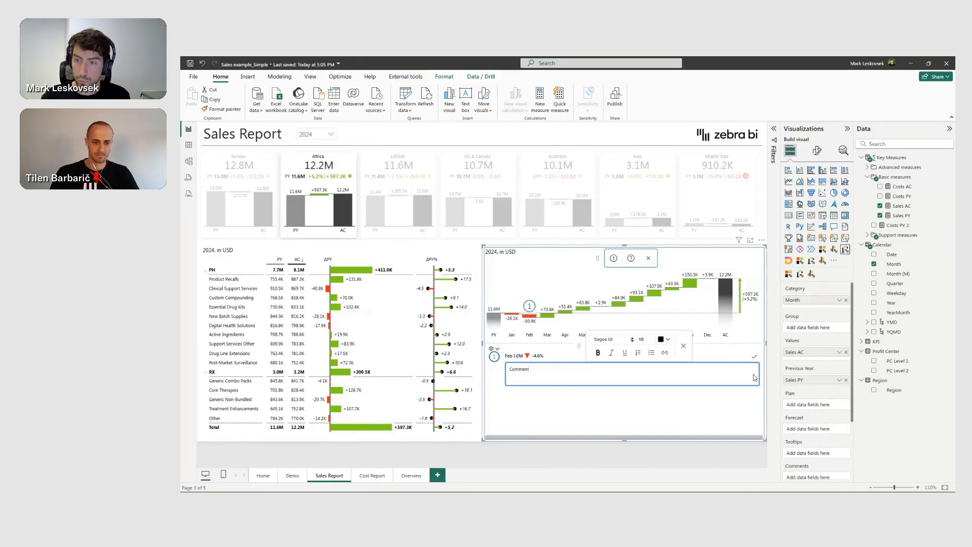
left_click(753, 357)
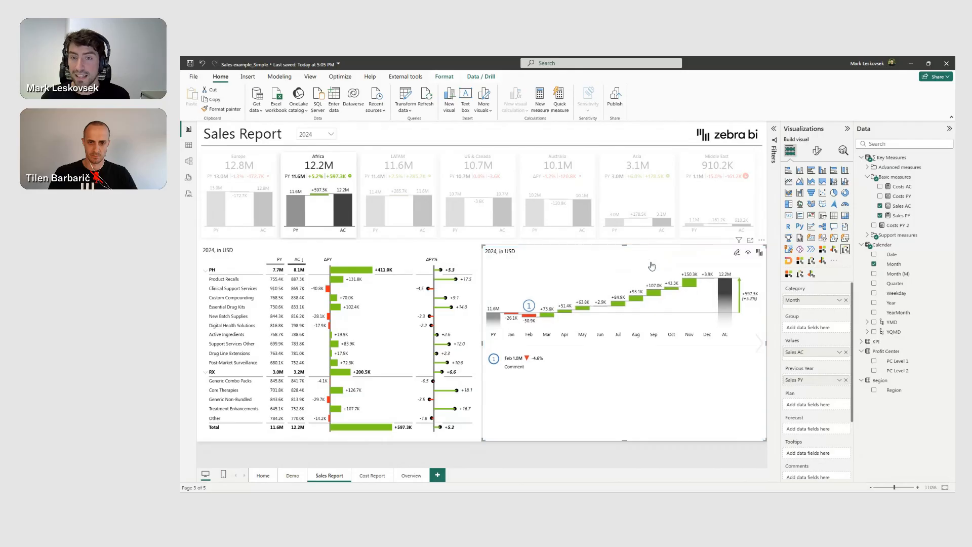
- Compare the chart comments for LATAM and Africa, and clear the region filter
left_click(370, 175)
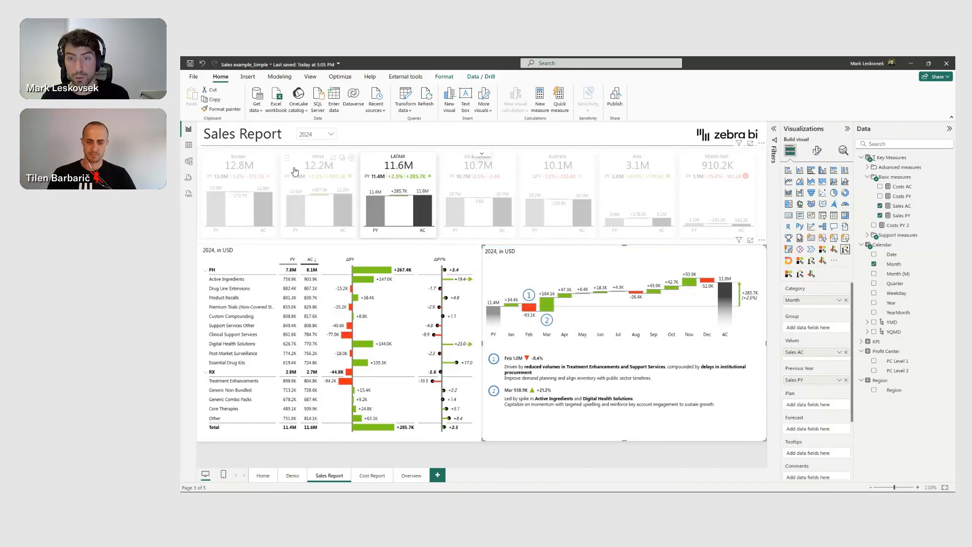
left_click(302, 173)
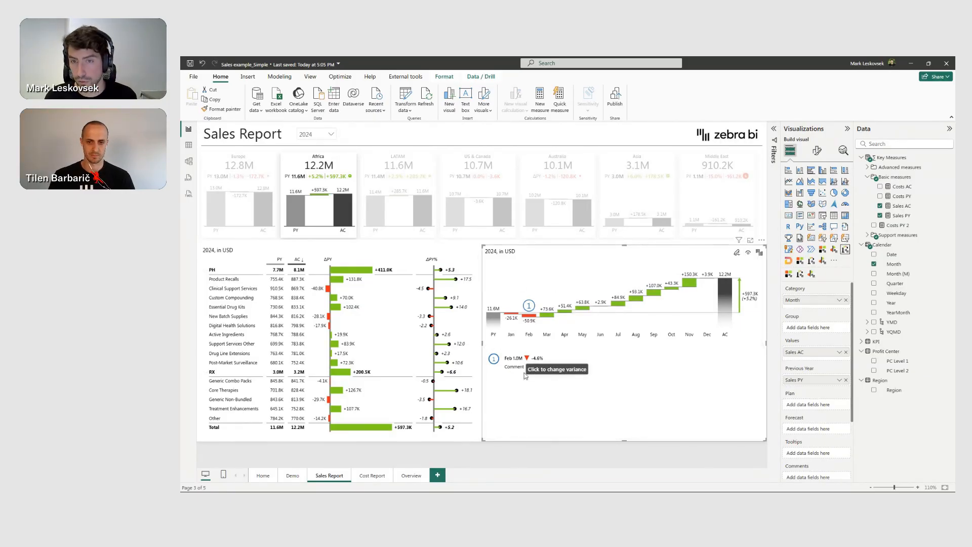
left_click(296, 167)
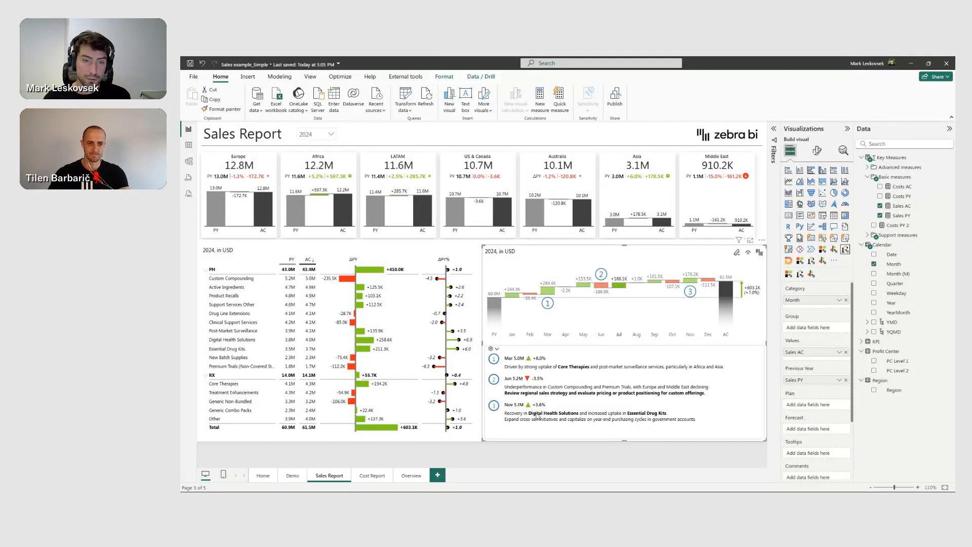
- Duplicate the Demo page and rename the copy Costs
left_click(294, 476)
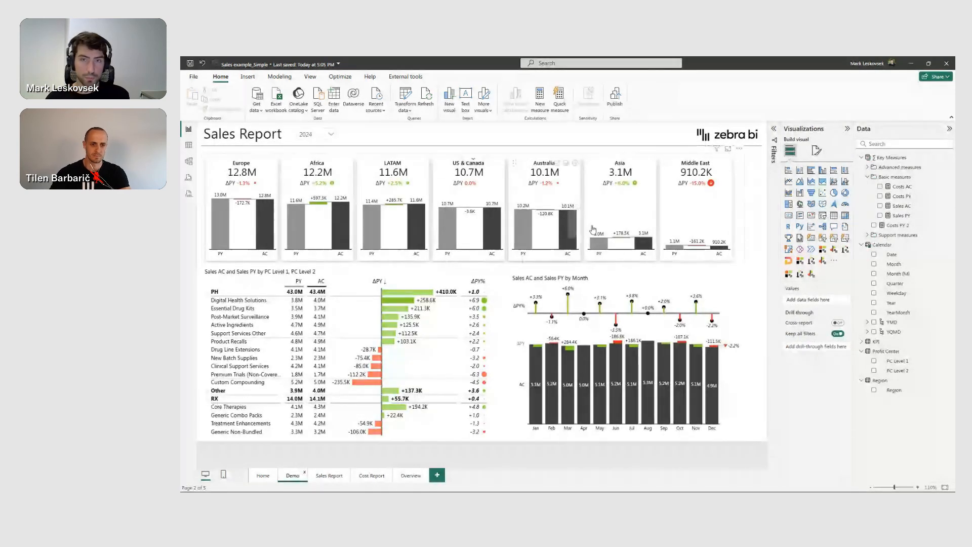
left_click(378, 478)
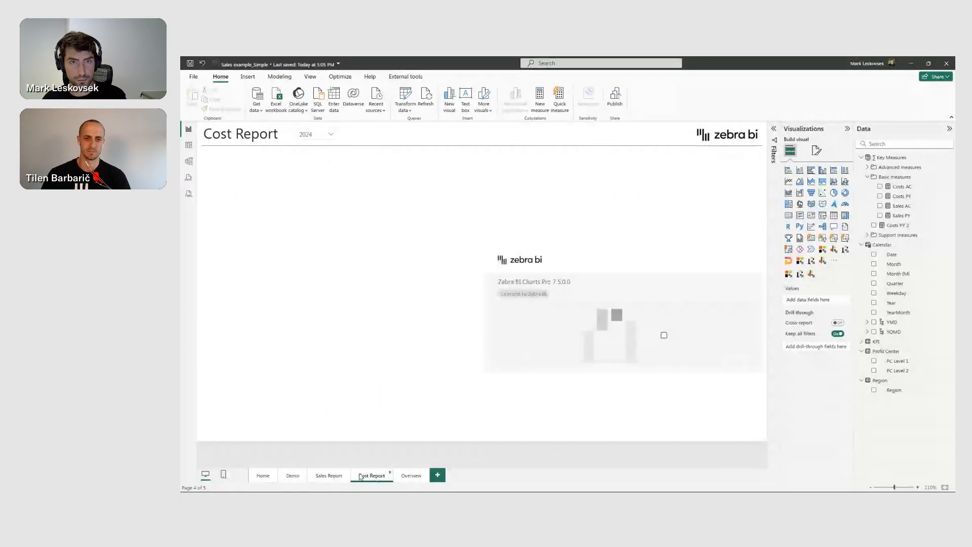
left_click(290, 477)
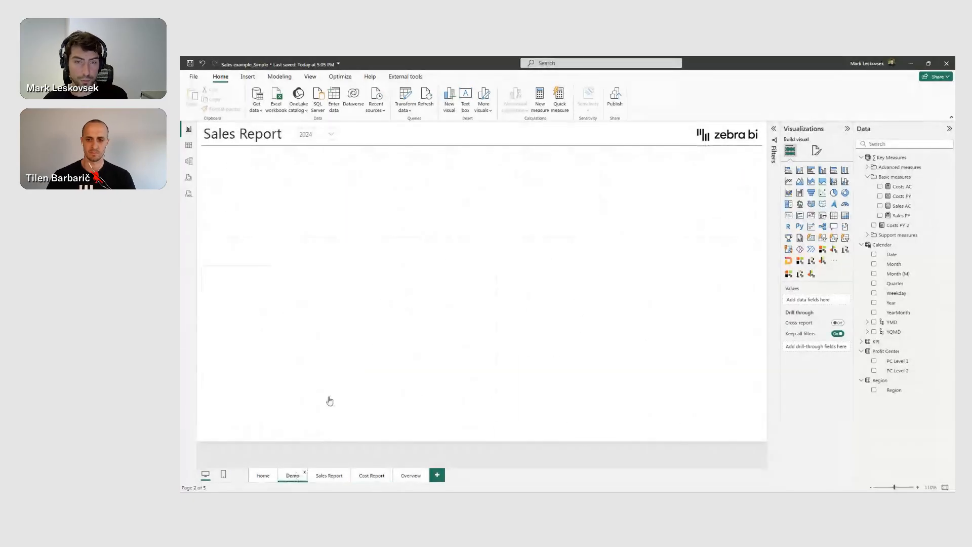
right_click(291, 478)
left_click(315, 434)
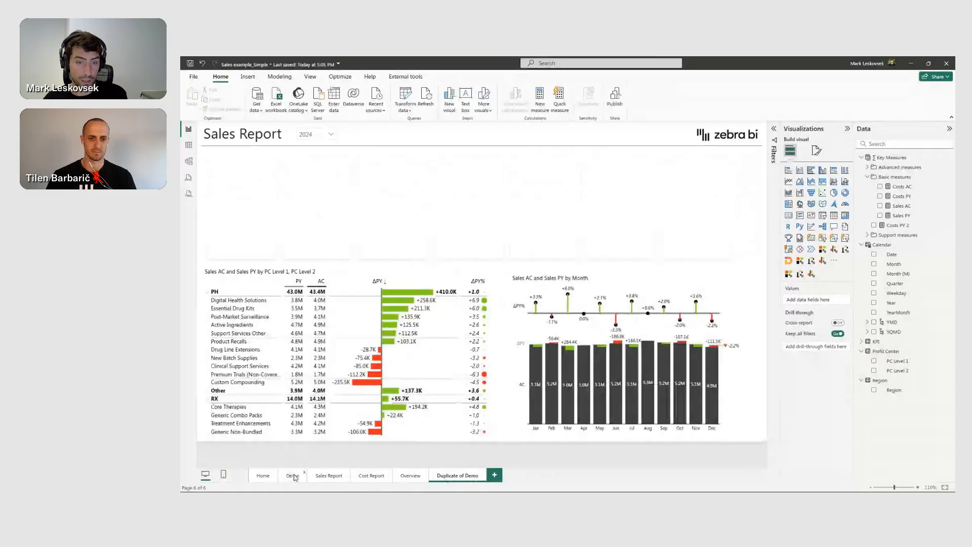
double_click(452, 478)
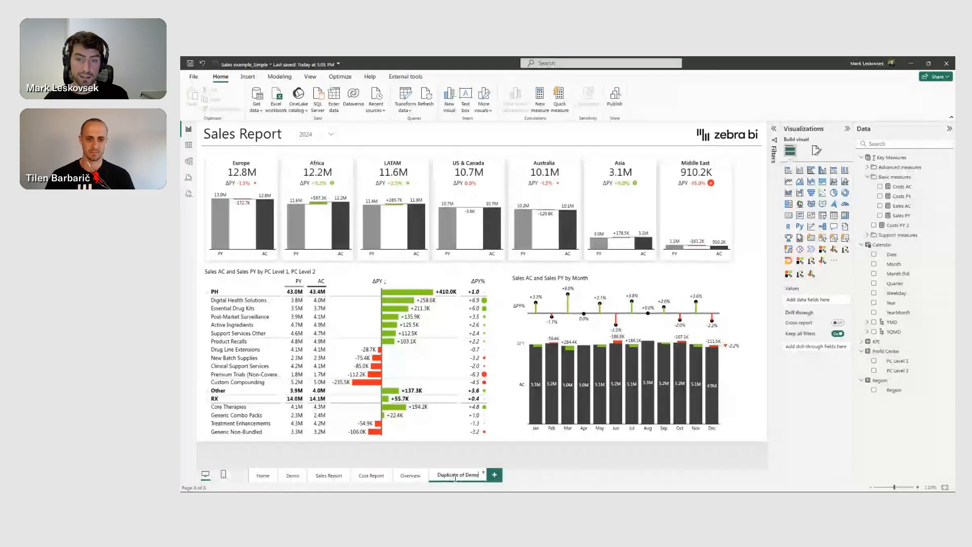
key("ctrl+a")
type("Costs")
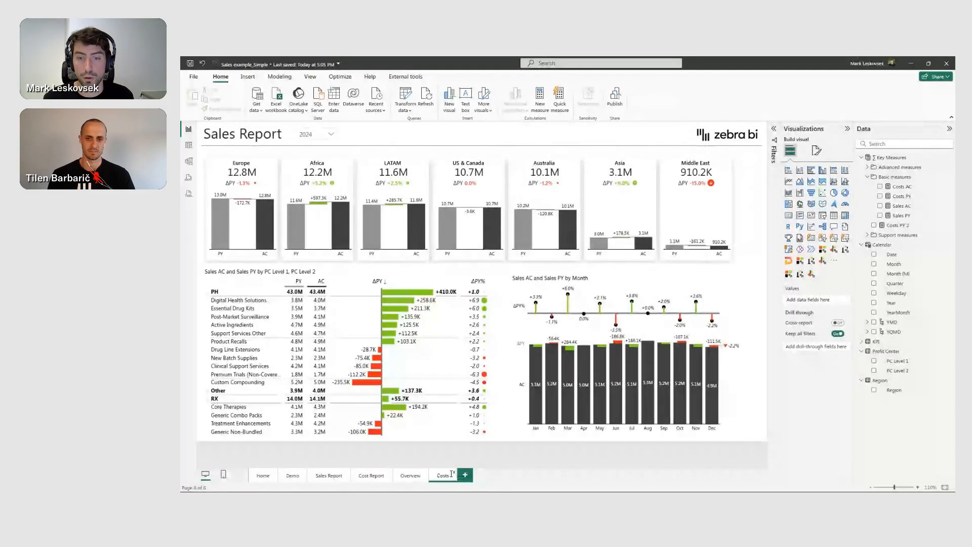
key("Return")
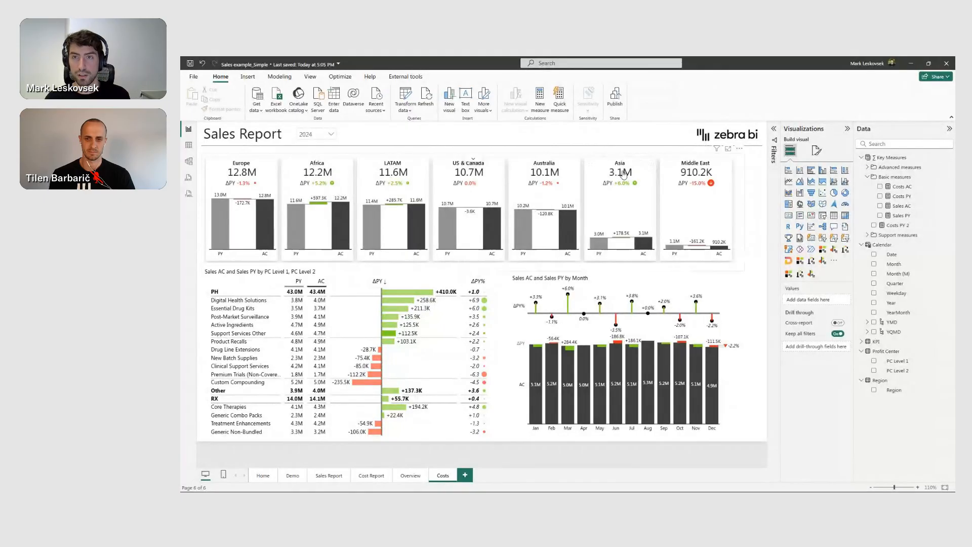
- Find the invert setting for the region cards visual and turn on Invert variance colors
left_click(652, 162)
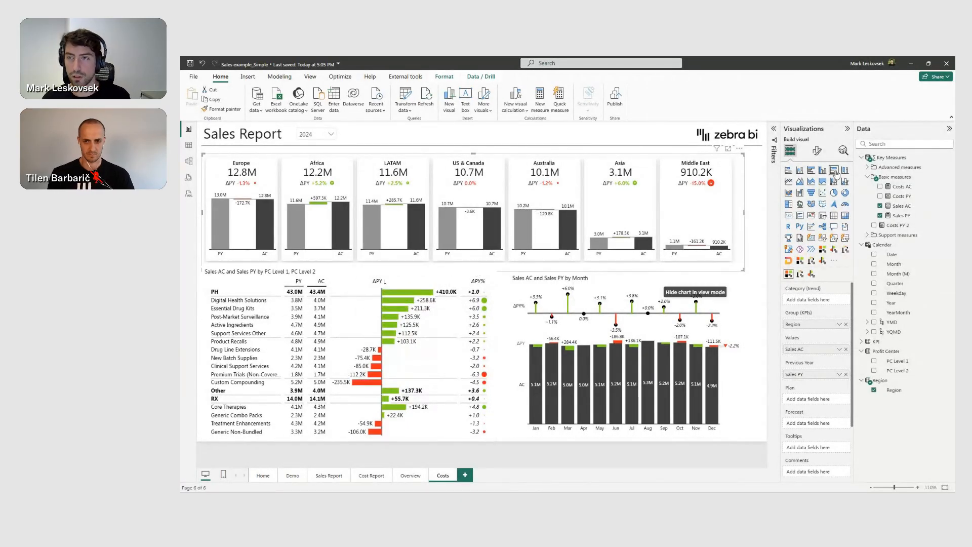
left_click(817, 152)
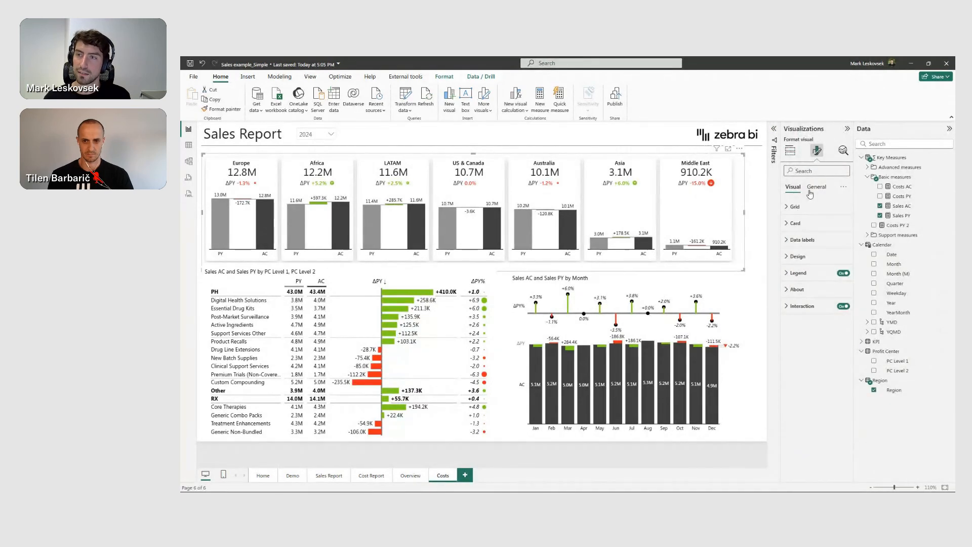
type("inv")
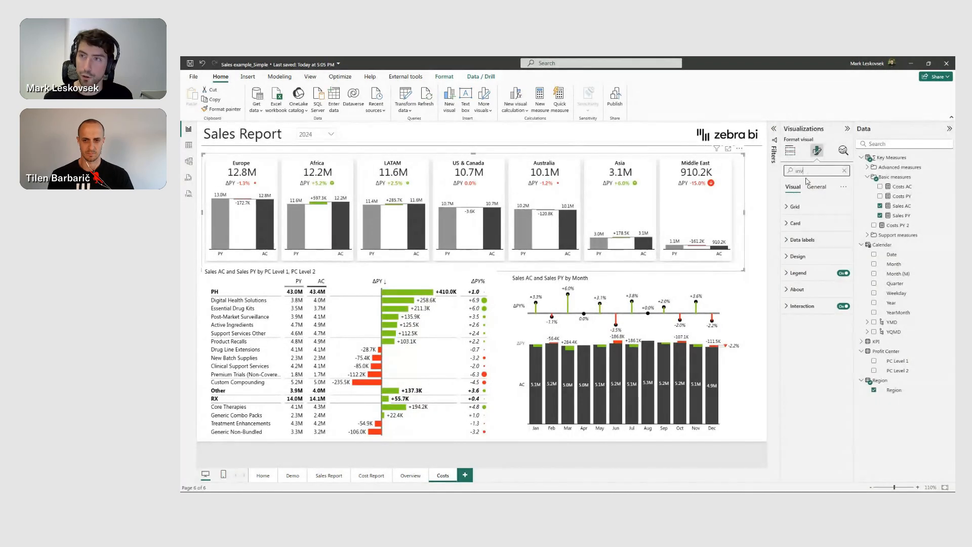
type("er")
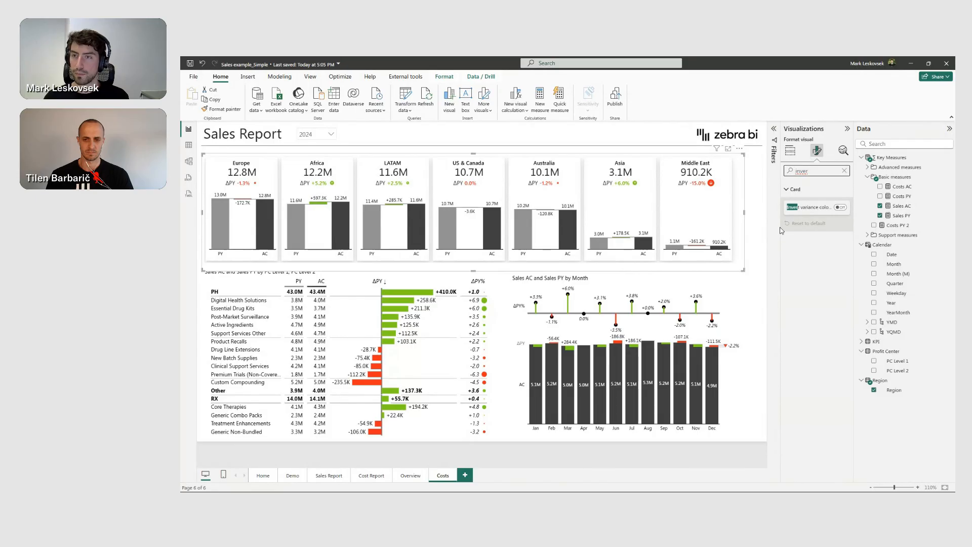
left_click_drag(781, 236, 762, 236)
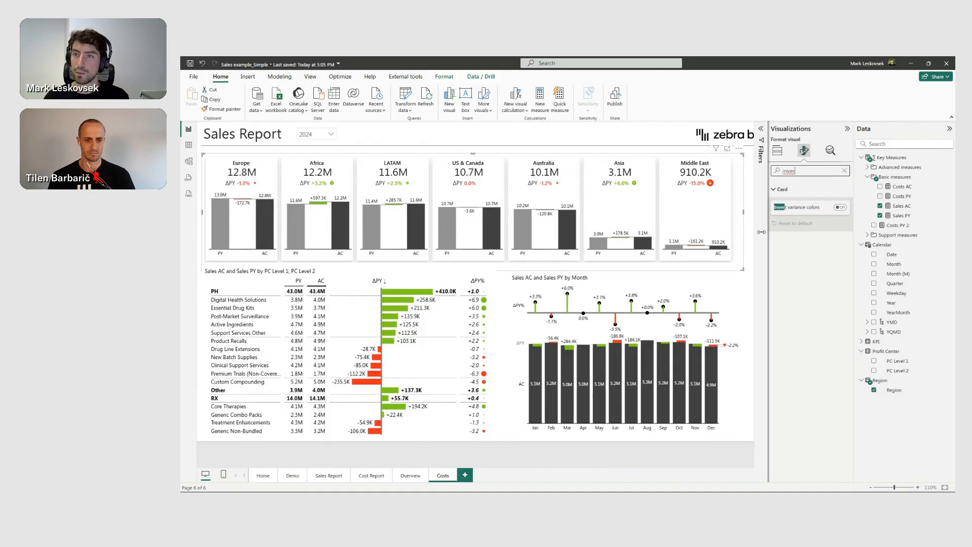
left_click(840, 207)
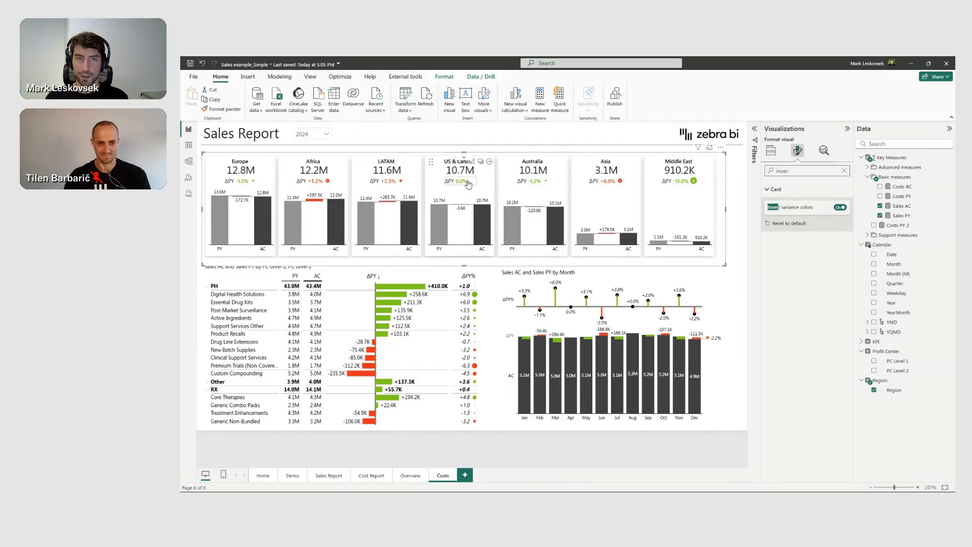
- Replace the region cards' Values field with Costs AC and the Previous Year field with Costs PY
left_click(776, 154)
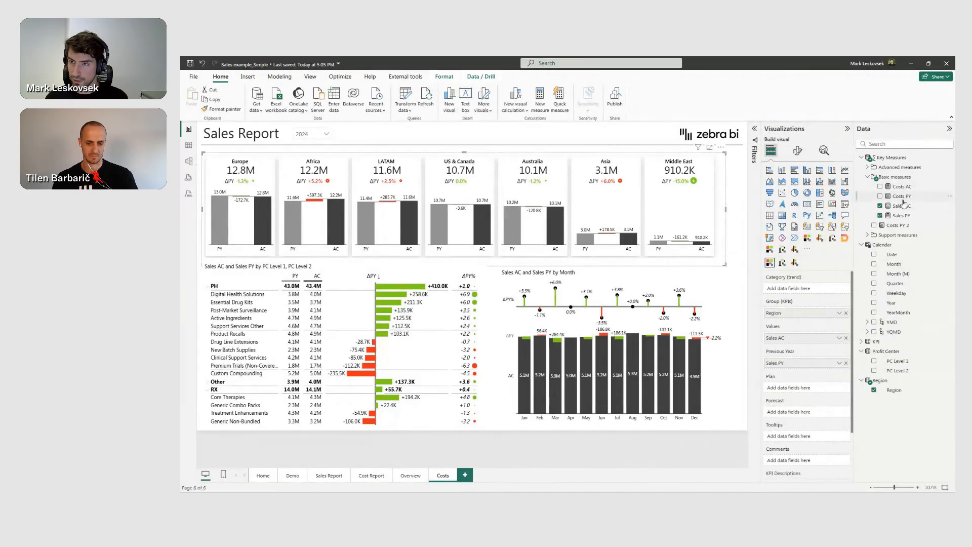
left_click_drag(902, 187, 801, 337)
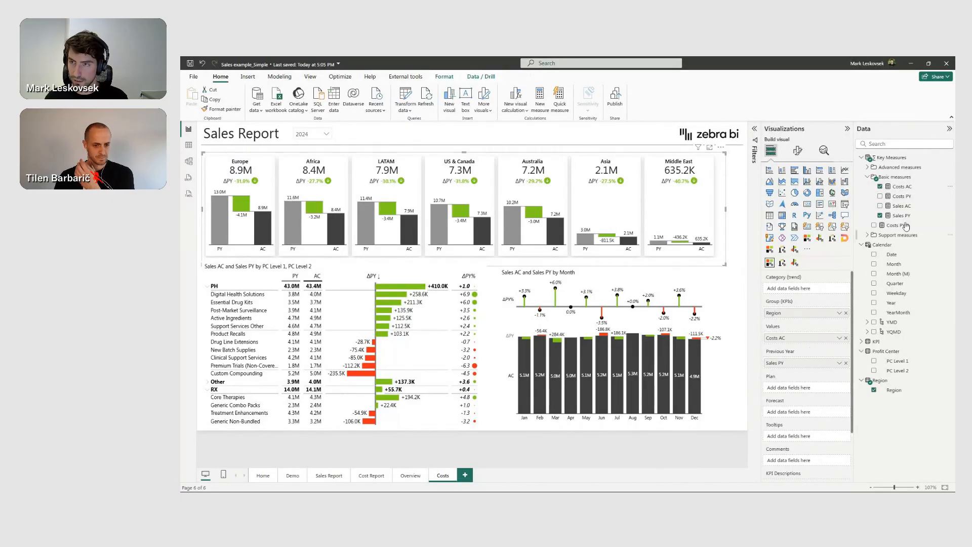
left_click_drag(902, 195, 809, 364)
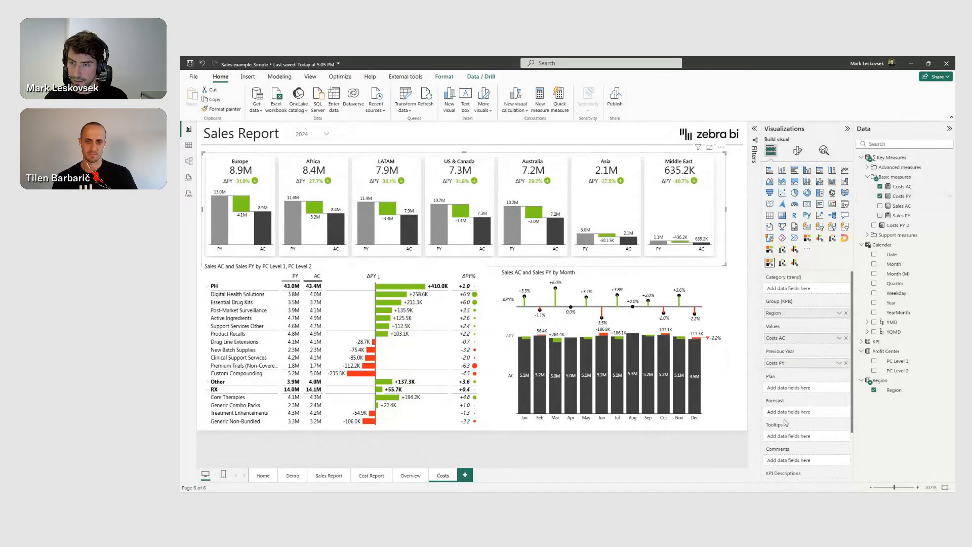
- Replace the sales measures in the PC Level table with Costs AC as Values and Costs PY as Previous Year
left_click(425, 269)
left_click(845, 350)
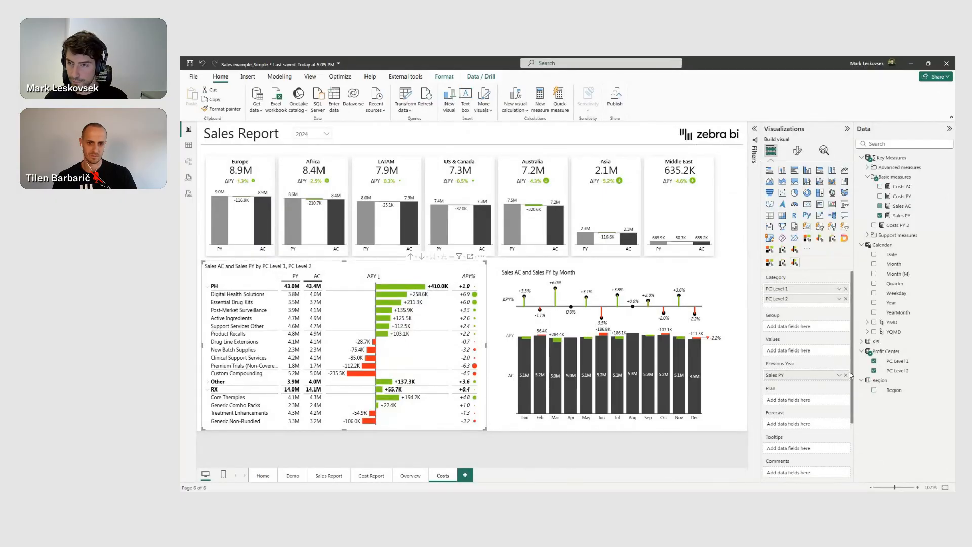
left_click(845, 378)
left_click_drag(911, 191, 797, 379)
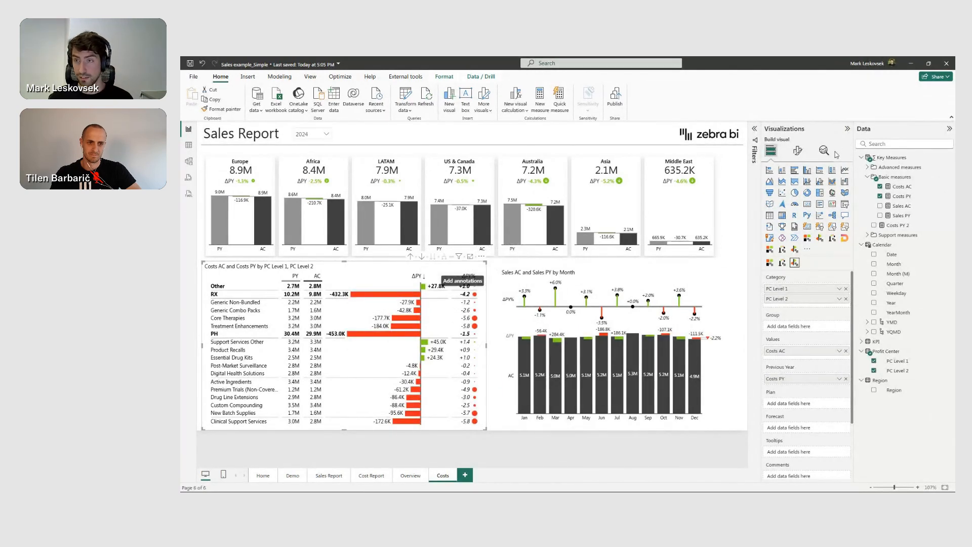
- Turn on Invert variance colors in the chart settings of the PC Level table
left_click(798, 151)
left_click(798, 208)
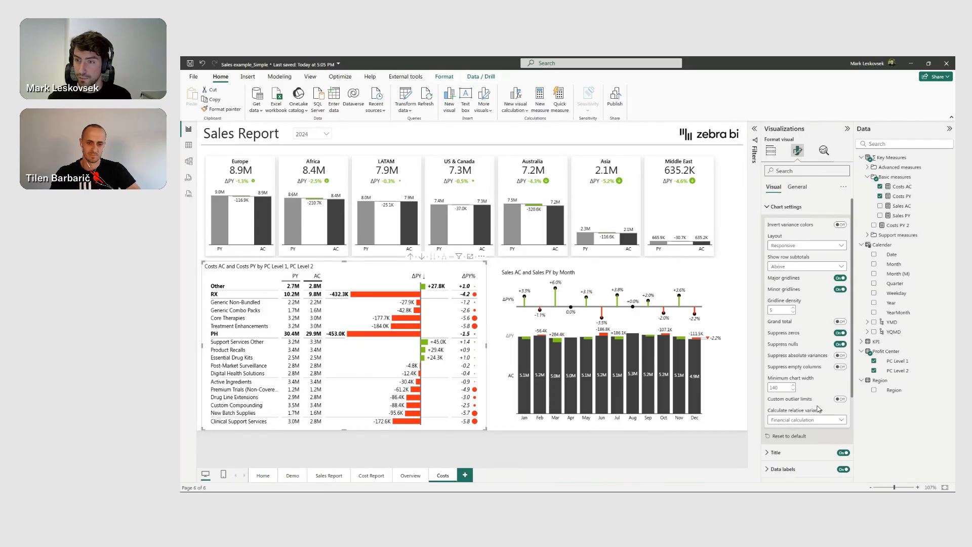
left_click(840, 224)
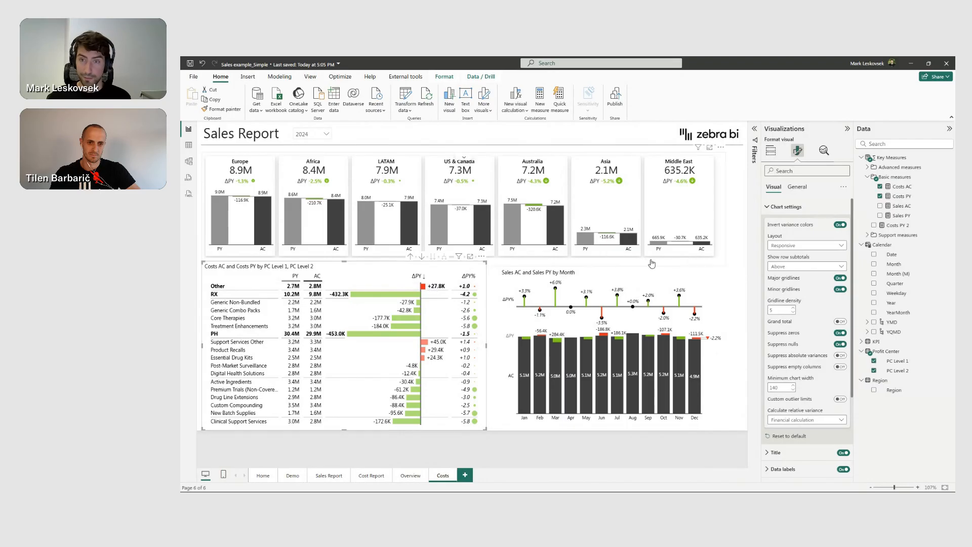
- Turn on Invert variance colors for the monthly column chart
left_click(628, 281)
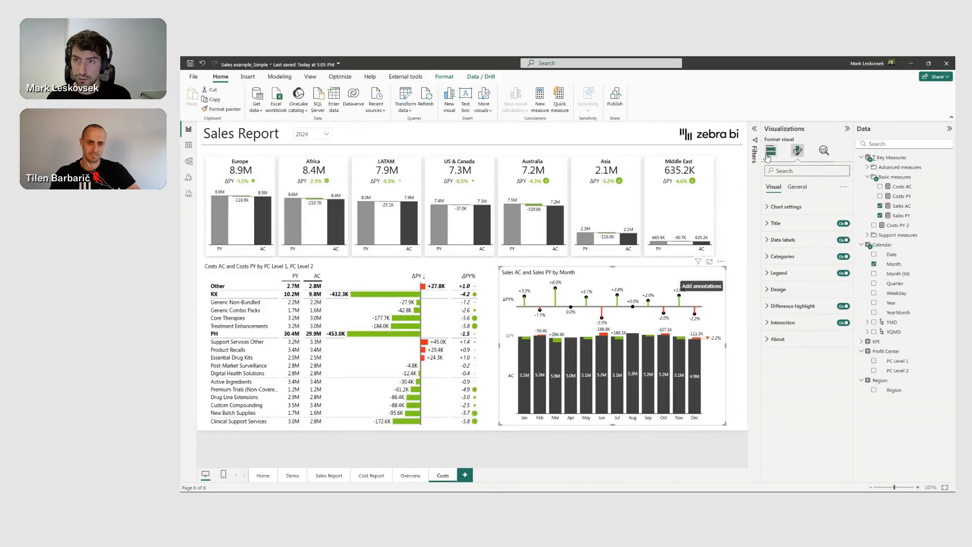
left_click(786, 206)
left_click(839, 225)
- Replace the monthly chart's sales measures with Costs AC as Values and Costs PY as Previous Year, and move the Costs page directly after Demo
left_click(770, 150)
left_click_drag(902, 187, 803, 338)
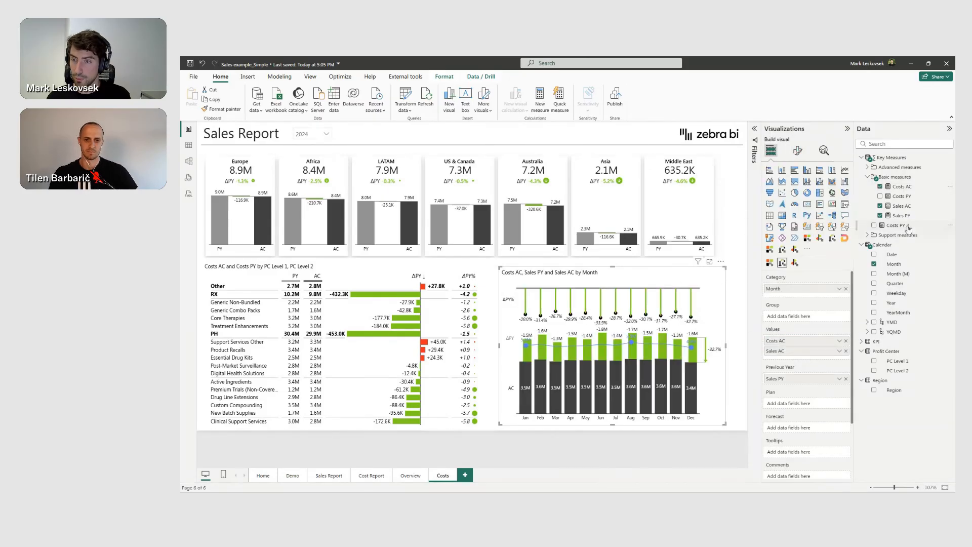
left_click(845, 351)
left_click_drag(902, 196, 800, 372)
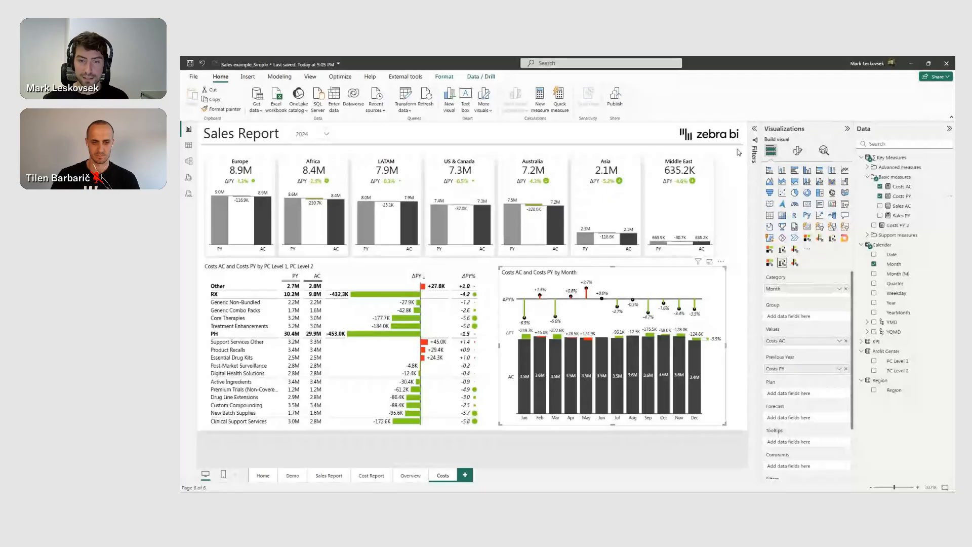
left_click_drag(442, 478, 326, 479)
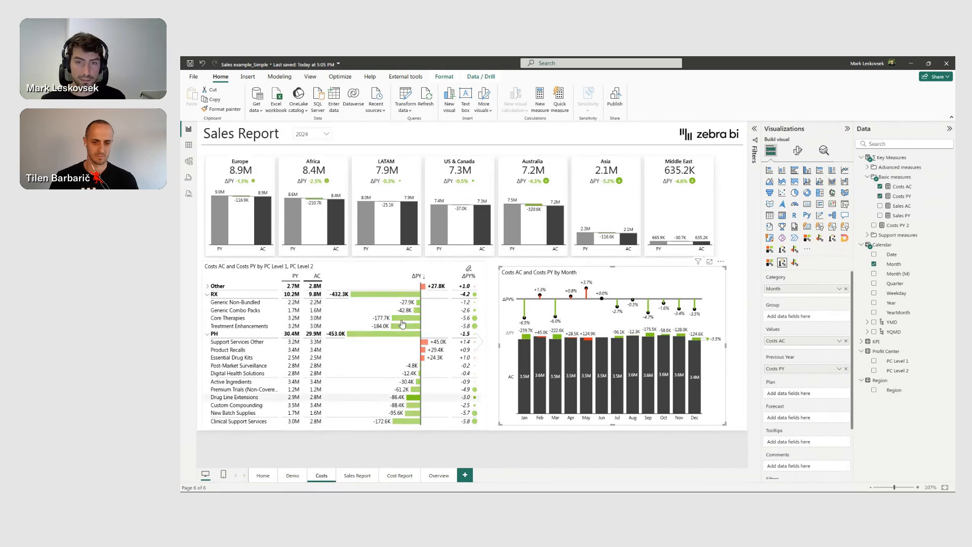
- Test cross-filtering on the Costs page with Generic Combo Packs, Europe, PH and Active Ingredients, and clear the selection
left_click(226, 312)
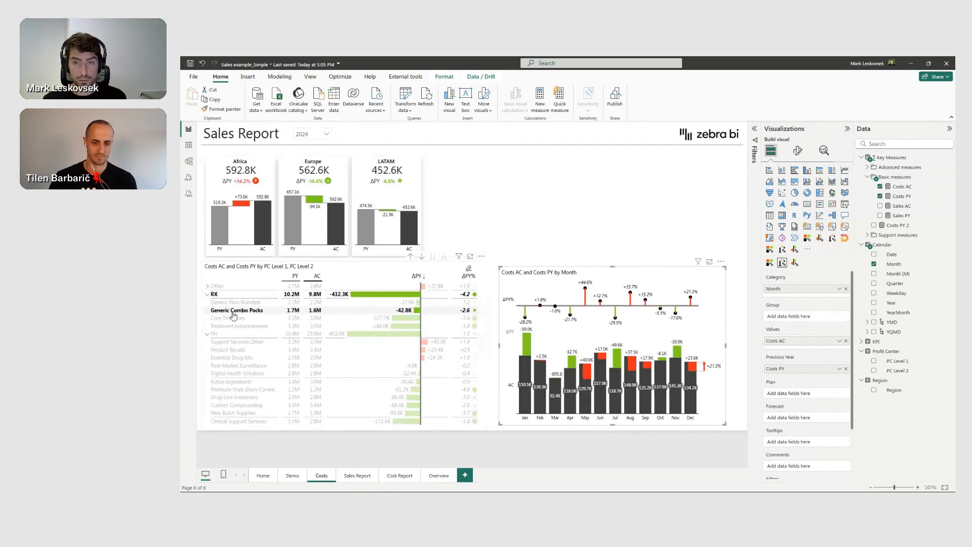
left_click(233, 314)
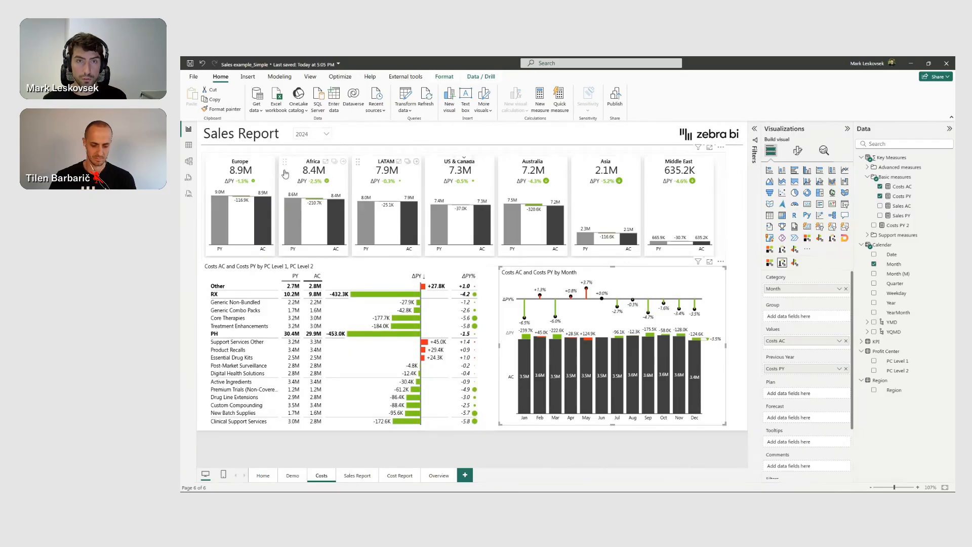
left_click(235, 176)
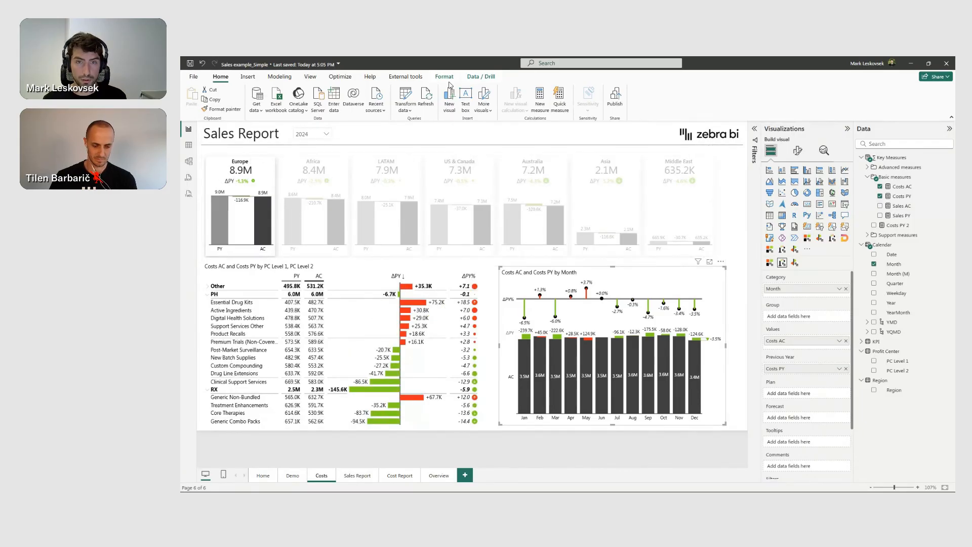
left_click(215, 295)
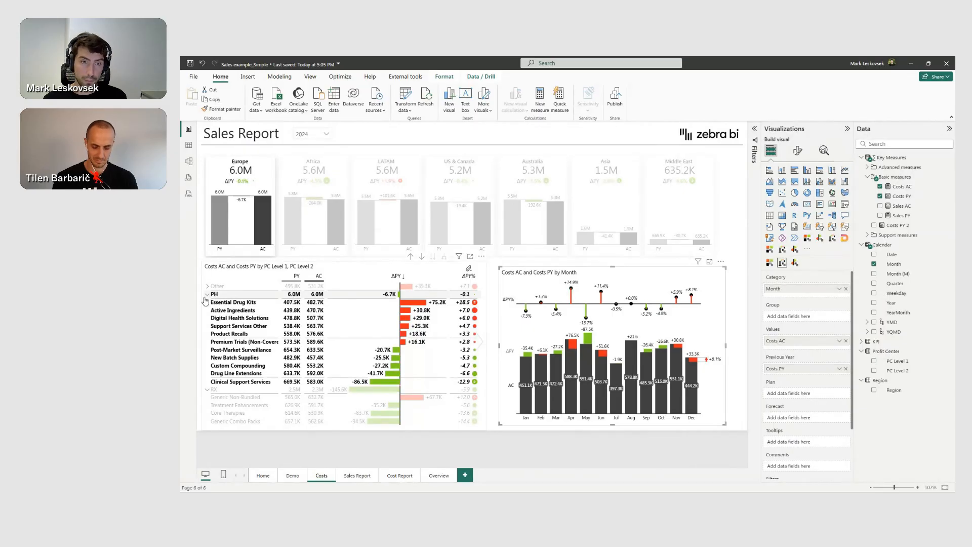
left_click(229, 311)
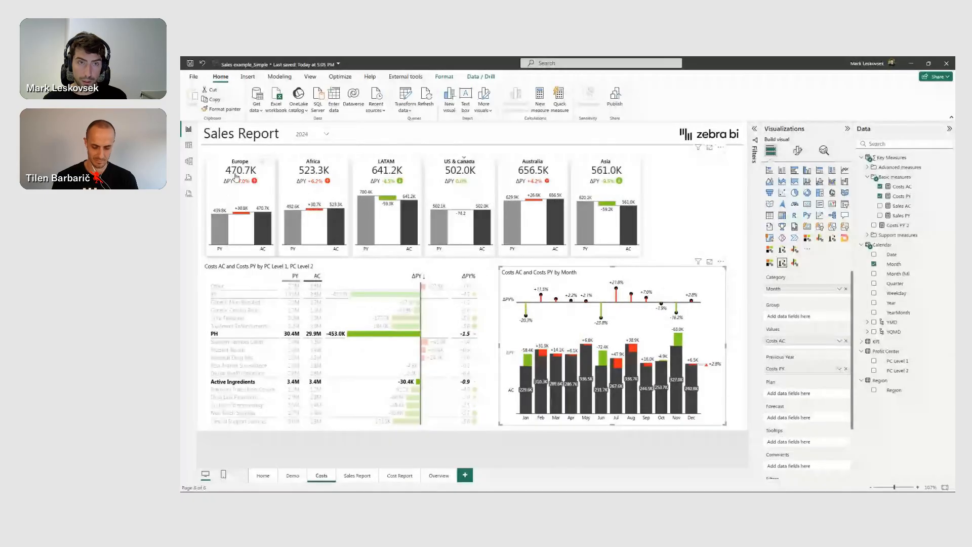
left_click(226, 187)
left_click(690, 372)
left_click(655, 280)
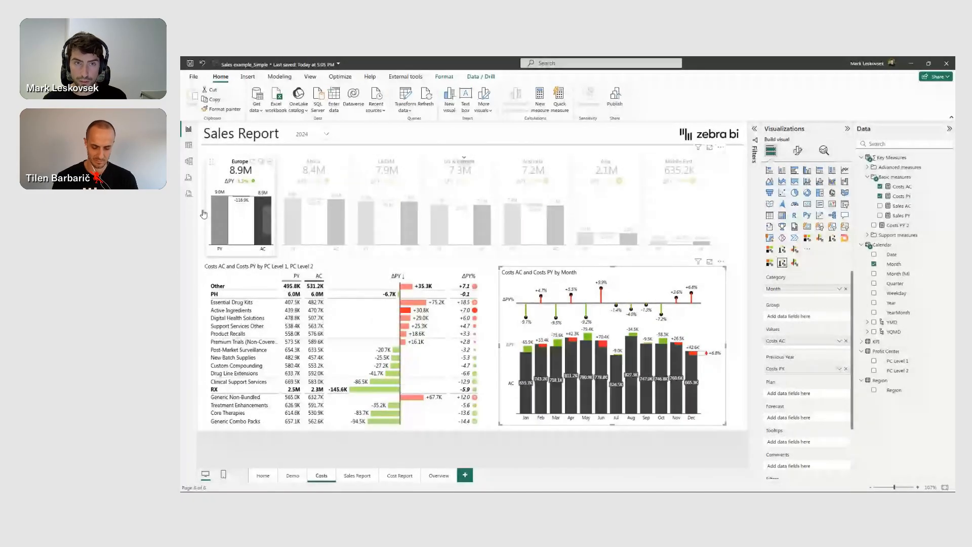
left_click(540, 261)
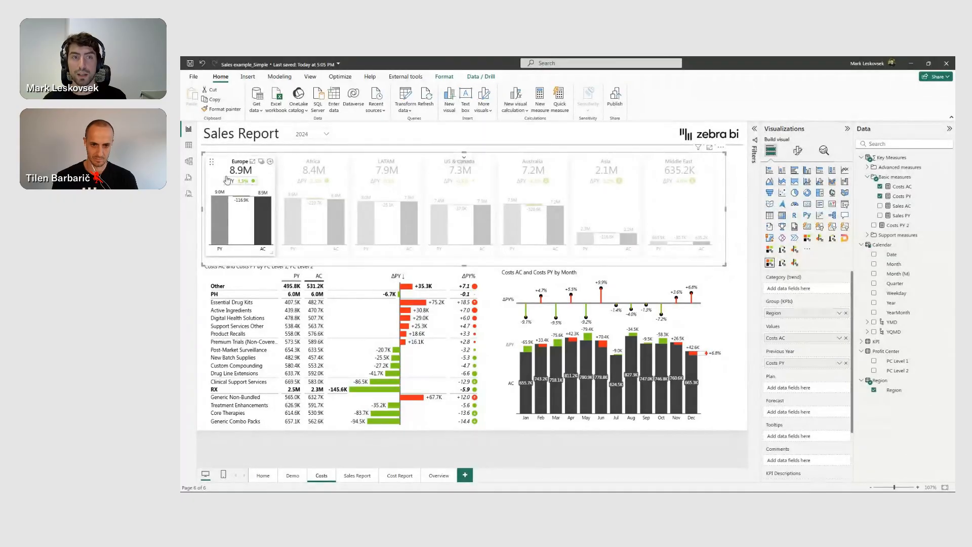
left_click(659, 189)
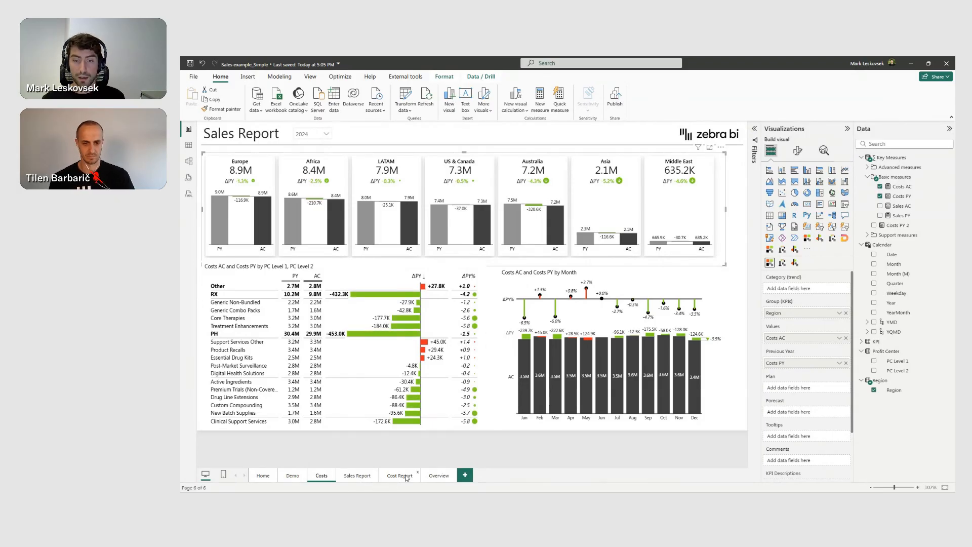
- Duplicate the Costs page and rename the copy Trends
right_click(321, 475)
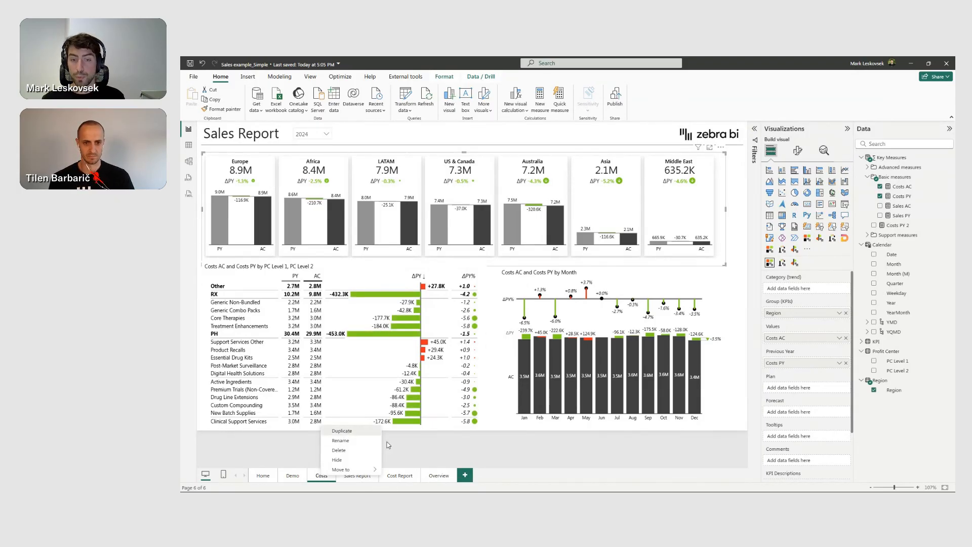
left_click(342, 430)
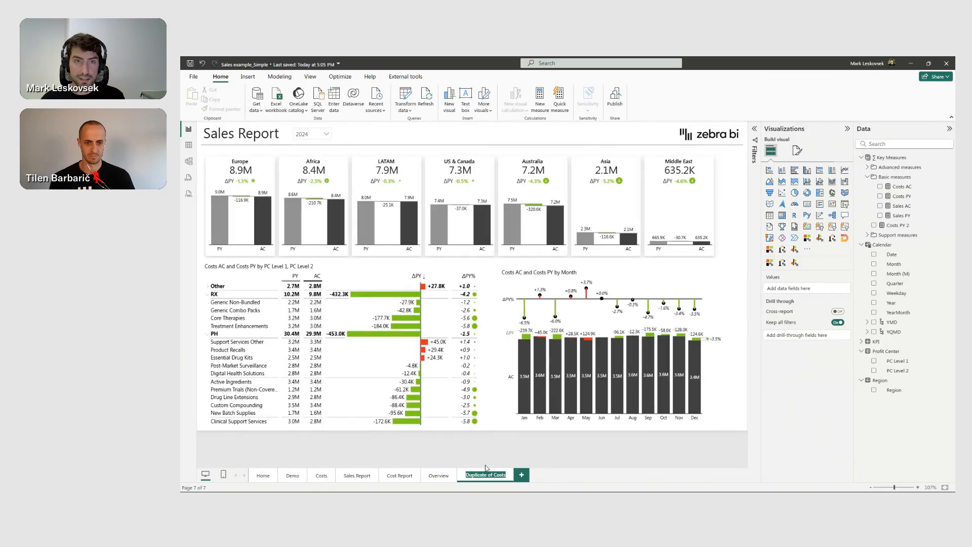
left_click(485, 465)
type("Trends")
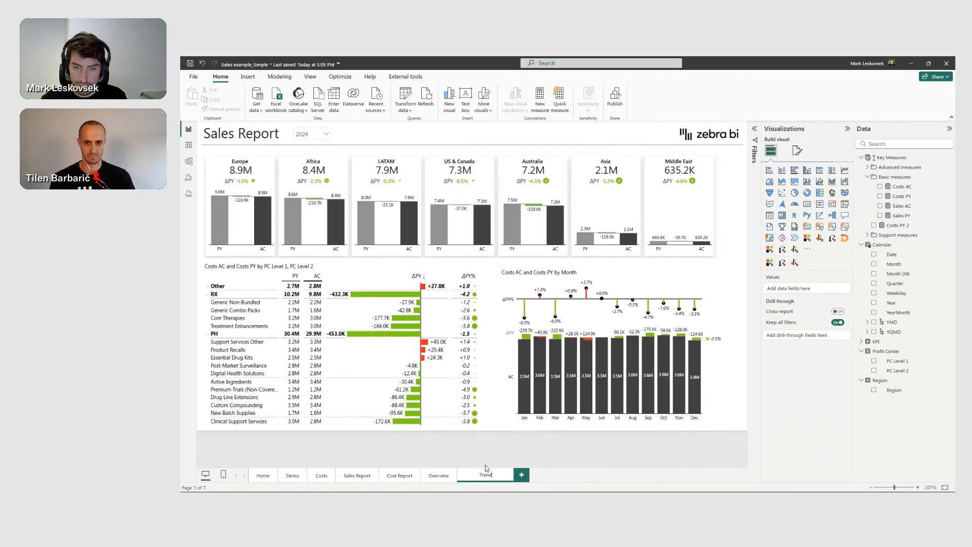
key("Return")
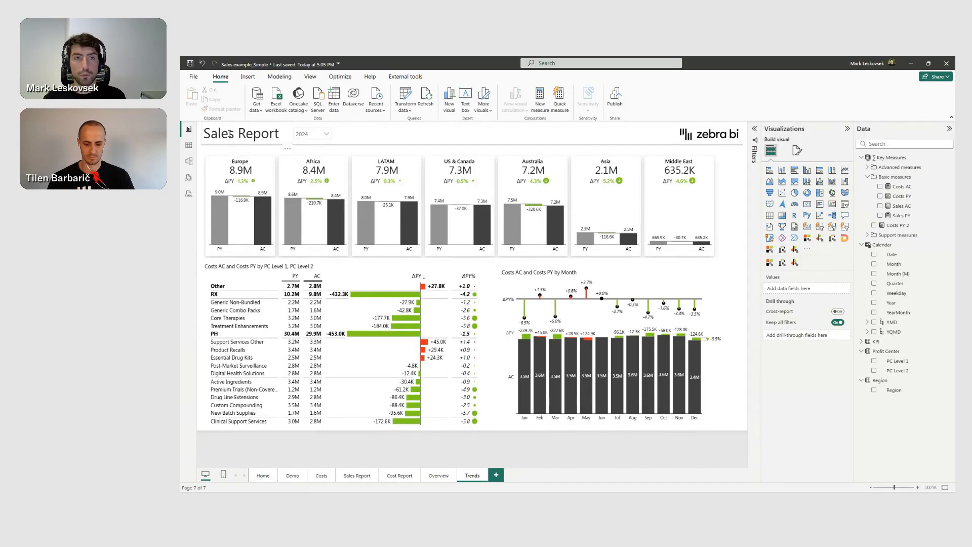
- Change the page title text on the Trends page to "Cost trends"
left_click(230, 132)
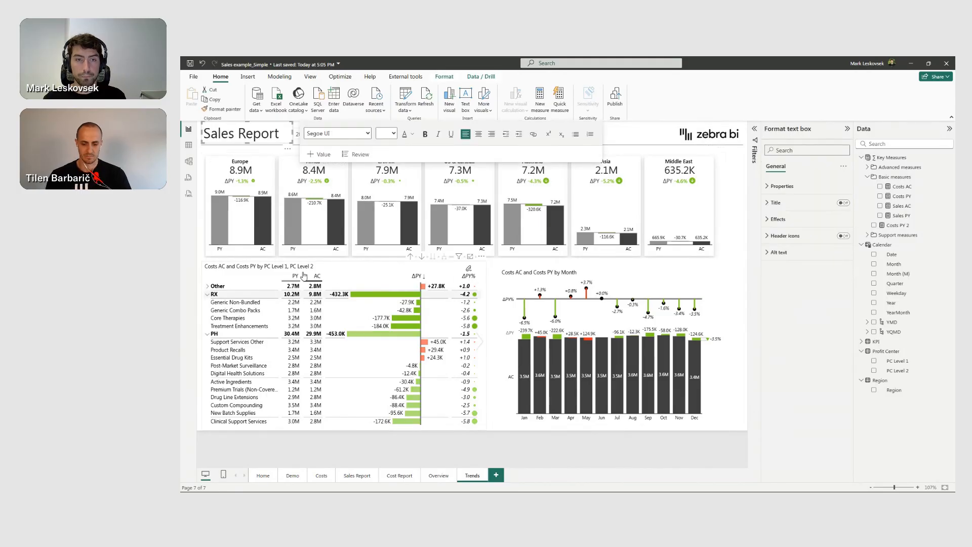
key("BackSpace")
key("BackSpace")
key("BackSpace")
key("BackSpace")
key("BackSpace")
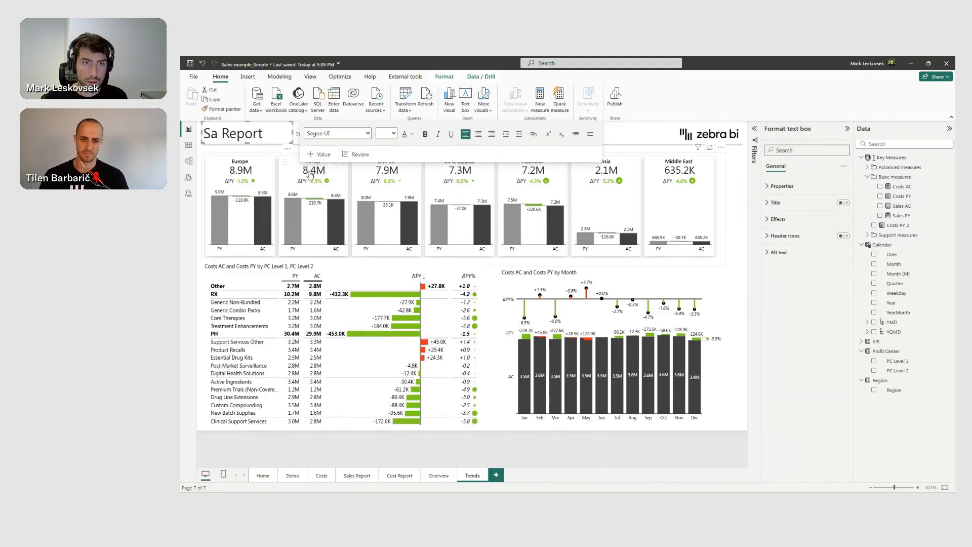
type("Cost")
key("Delete")
key("Delete")
key("Delete")
type("trens")
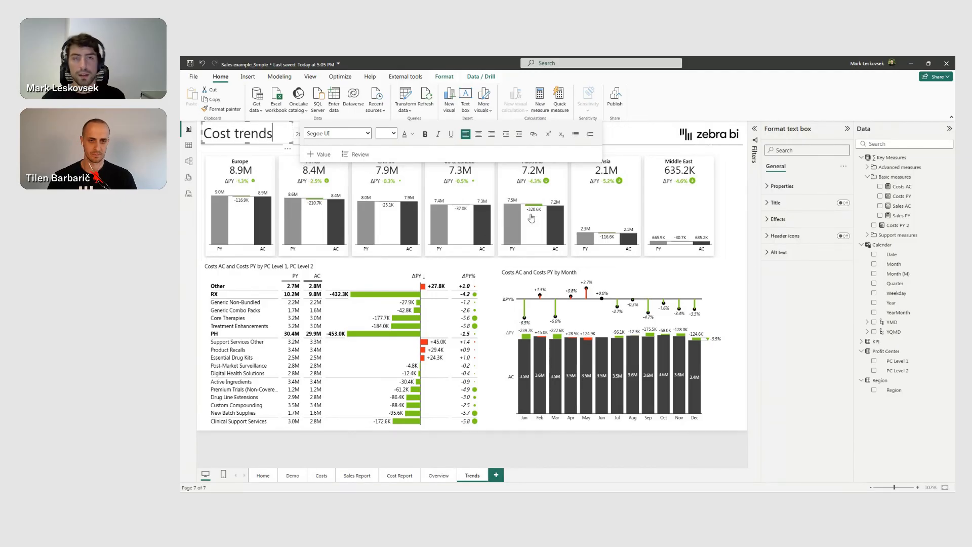
- Delete the region cards visual and the PC Level table from the Trends page
left_click(512, 262)
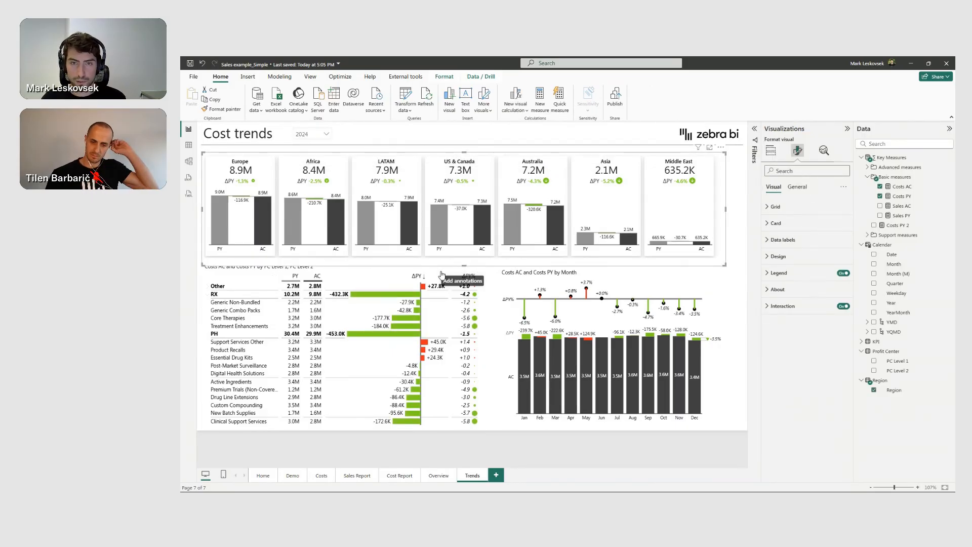
key("Delete")
left_click(393, 262)
key("Delete")
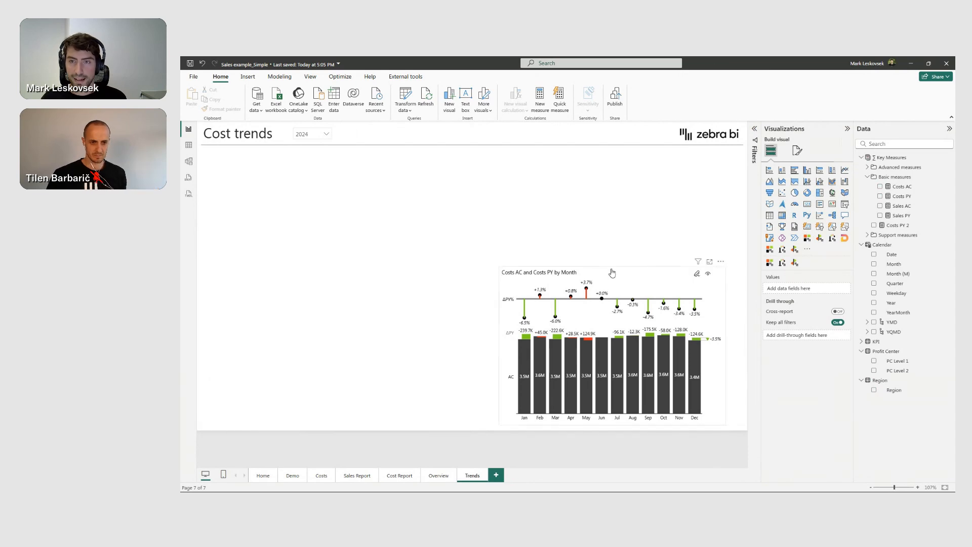
- Enlarge the monthly costs chart to fill the whole page area below the title
left_click(501, 268)
left_click_drag(498, 265, 202, 150)
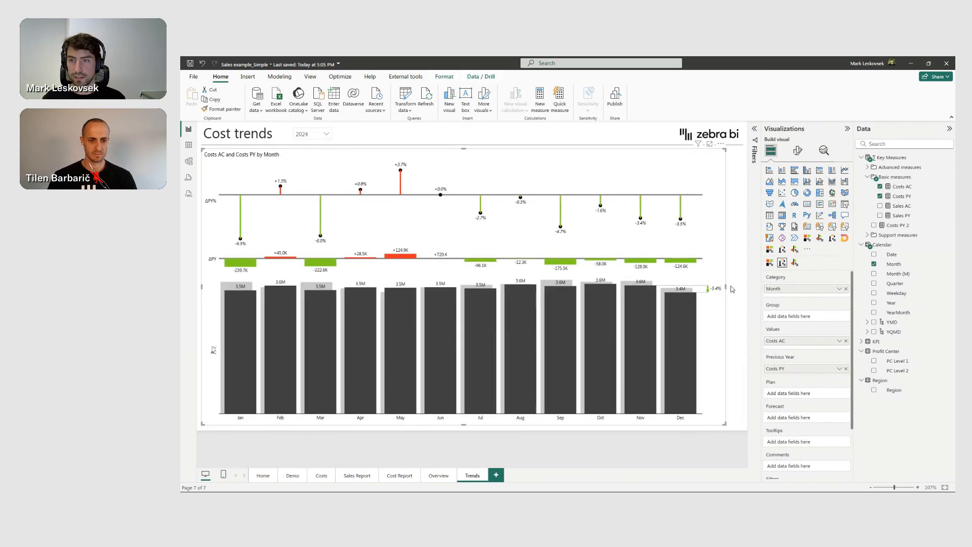
left_click_drag(726, 290, 739, 298)
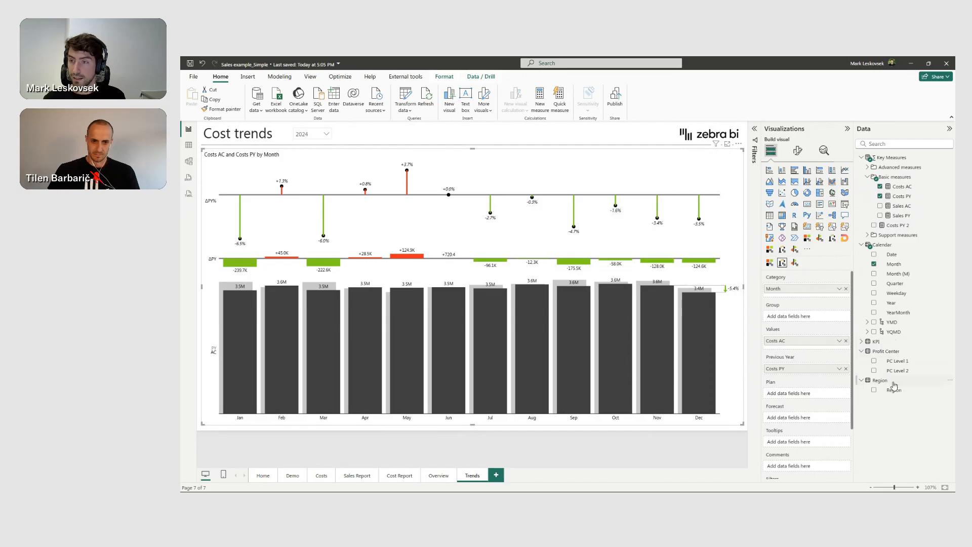
- Split the monthly chart into small multiples with Region as Group, and switch it to the waterfall chart type
left_click_drag(872, 371, 796, 317)
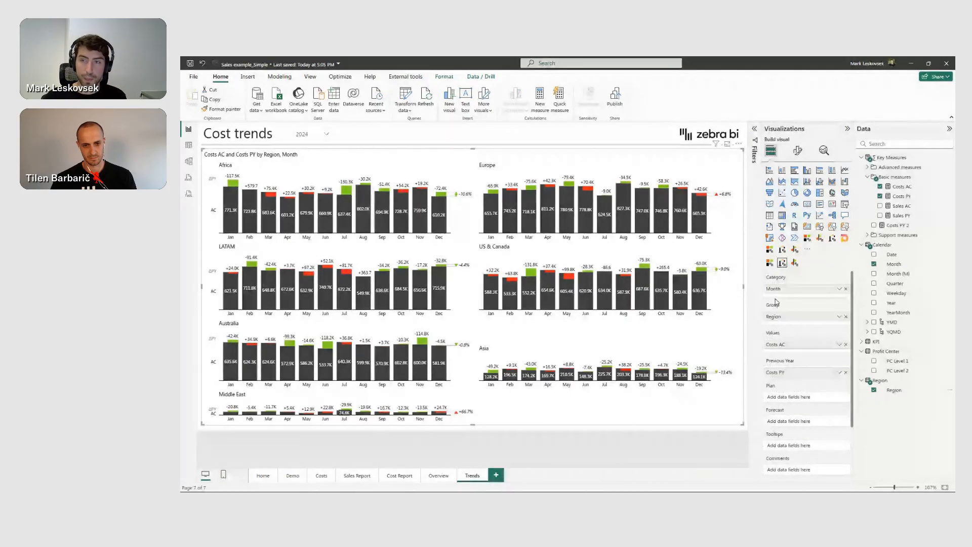
left_click(735, 294)
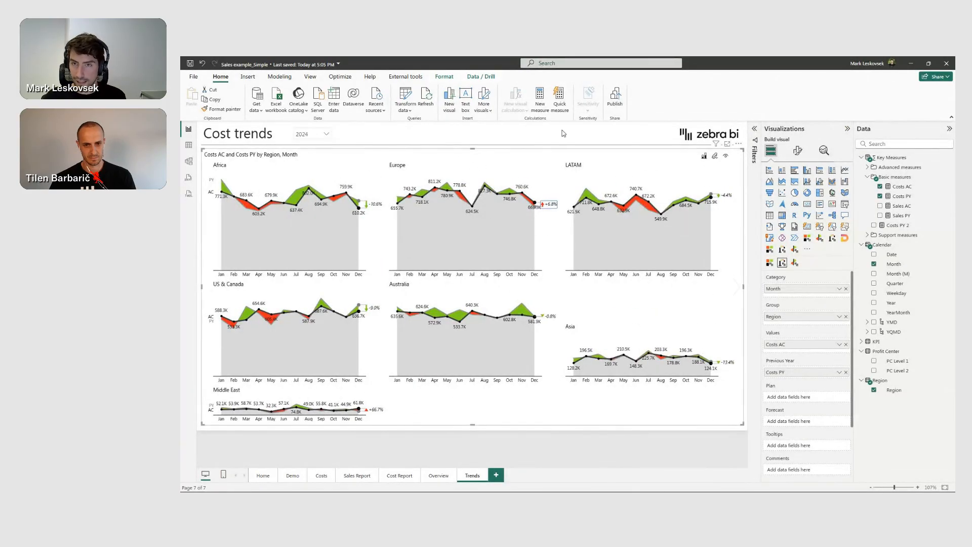
left_click(736, 291)
left_click(736, 291)
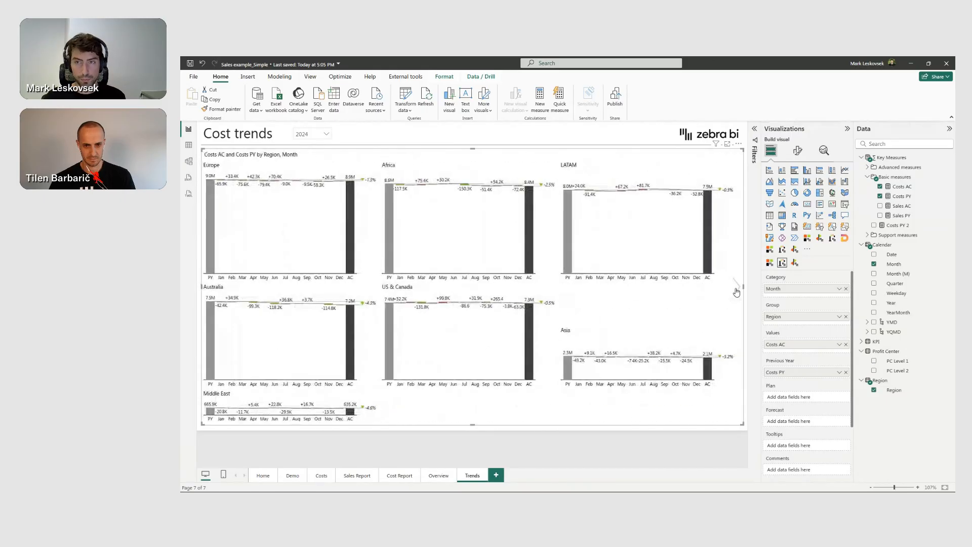
mouse_move(528, 234)
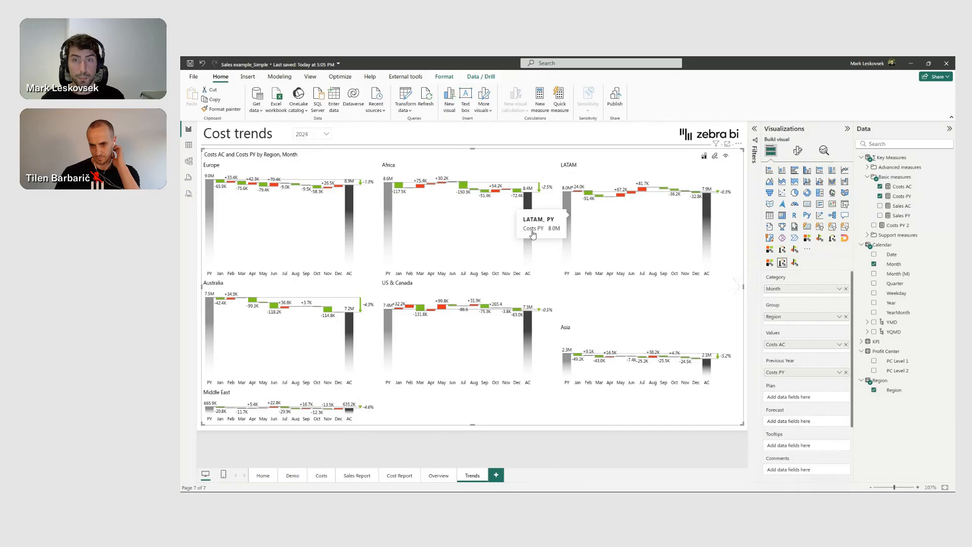
left_click(526, 234)
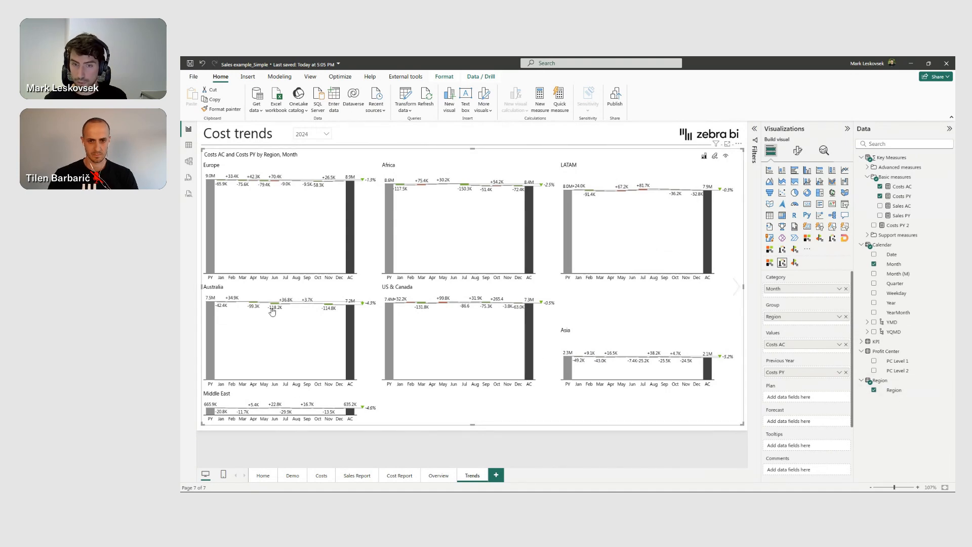
- Replace Region in the chart's Group field with PC Level 2, and replace that in turn with PC Level 1
left_click(845, 316)
left_click_drag(898, 370, 807, 319)
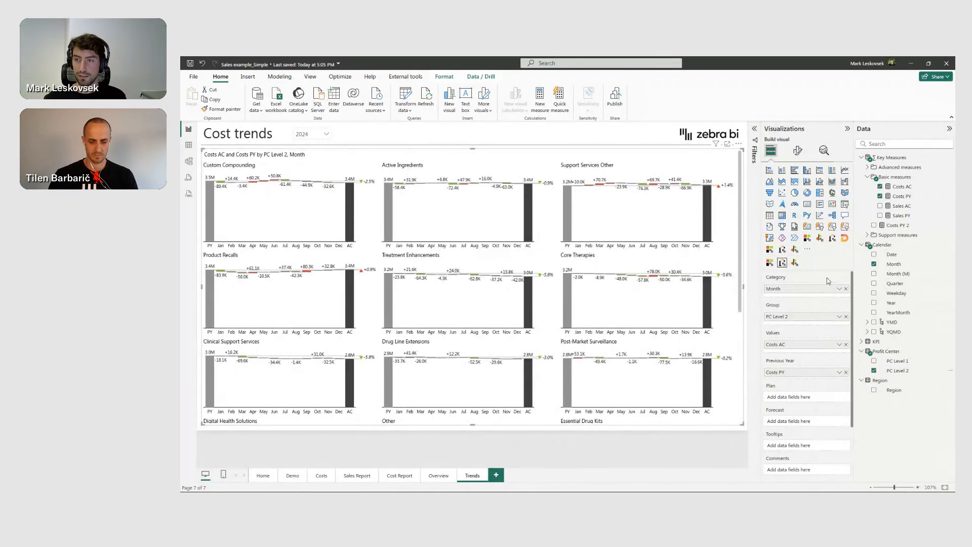
left_click(846, 316)
left_click_drag(897, 360, 804, 316)
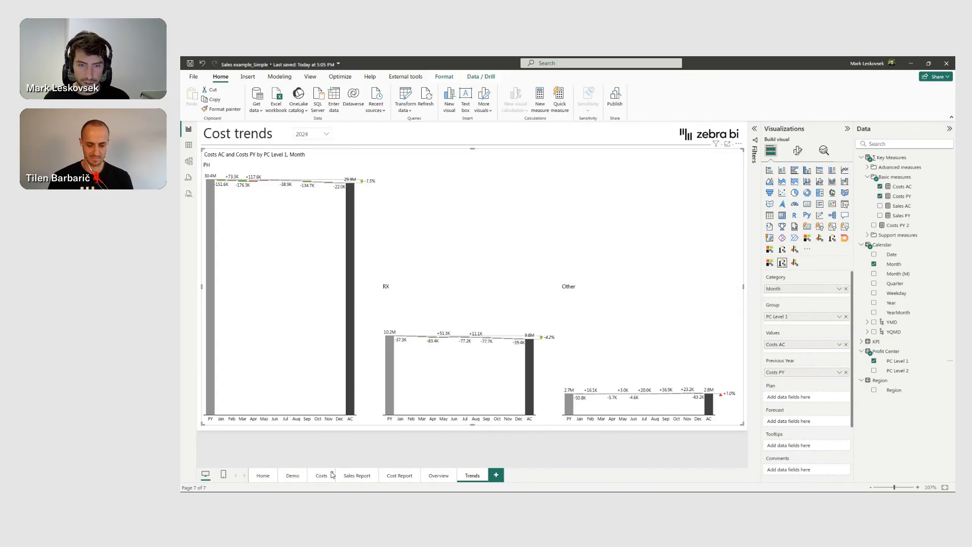
- Open the Overview page and expand the Basic measures folder and the KPI table in the data model
left_click(866, 178)
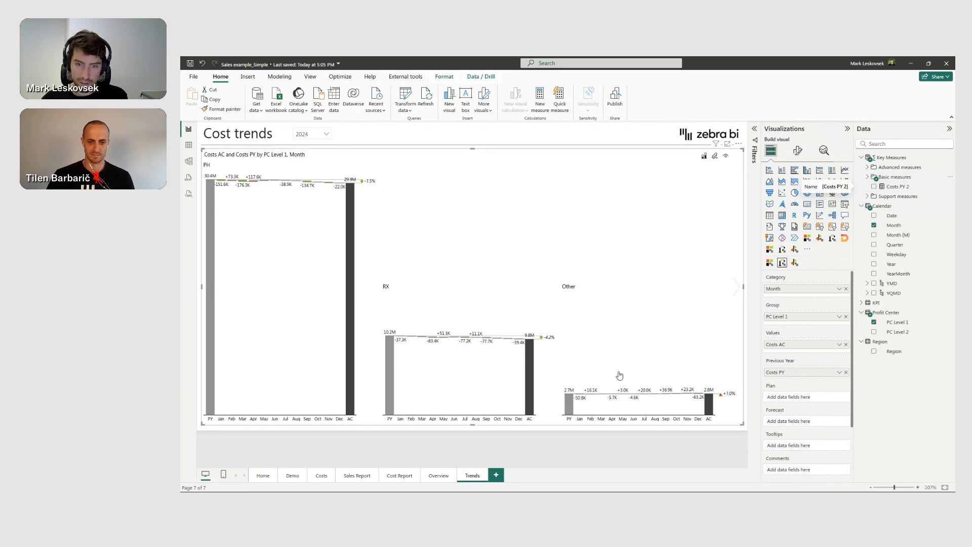
left_click(439, 476)
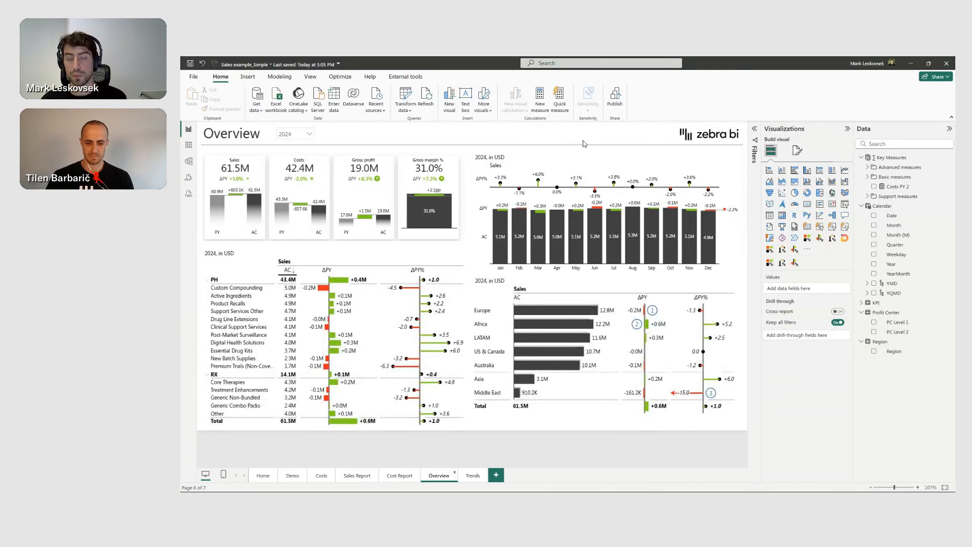
left_click(867, 177)
left_click(876, 342)
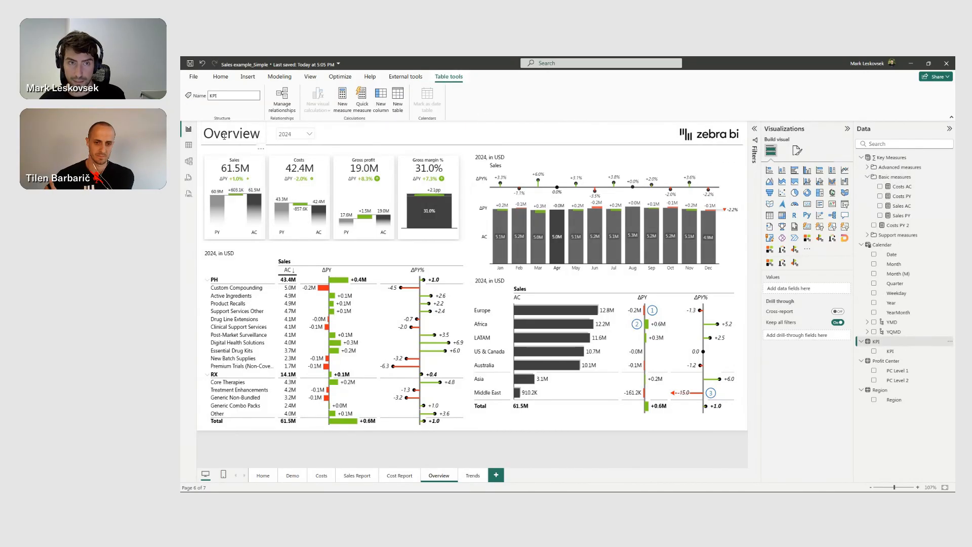
- View the KPI table's rows in the table view and return to the Overview report page
left_click(189, 145)
left_click(885, 226)
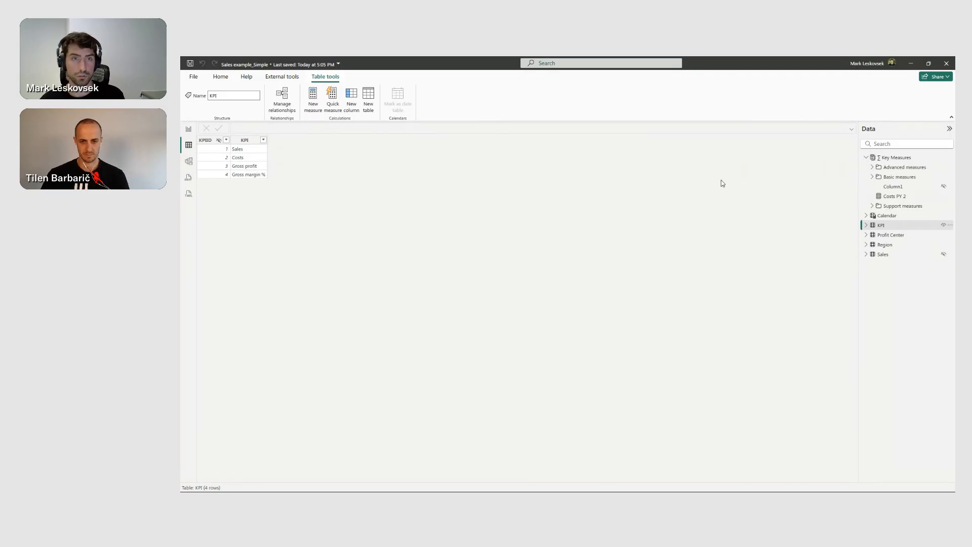
left_click(189, 131)
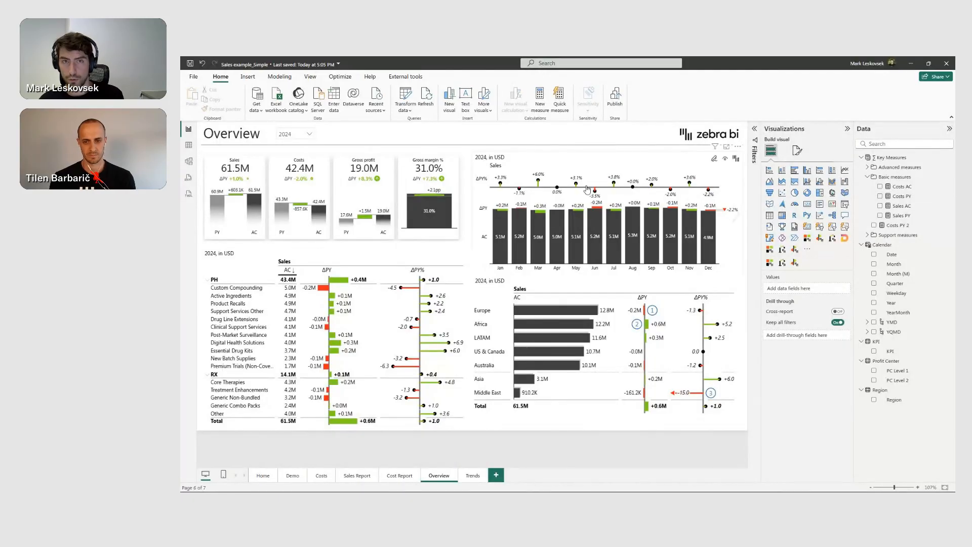
- Expand the Advanced measures folder, display the full DAX formula of the AC measure, and collapse the formula again
left_click(867, 168)
left_click(889, 178)
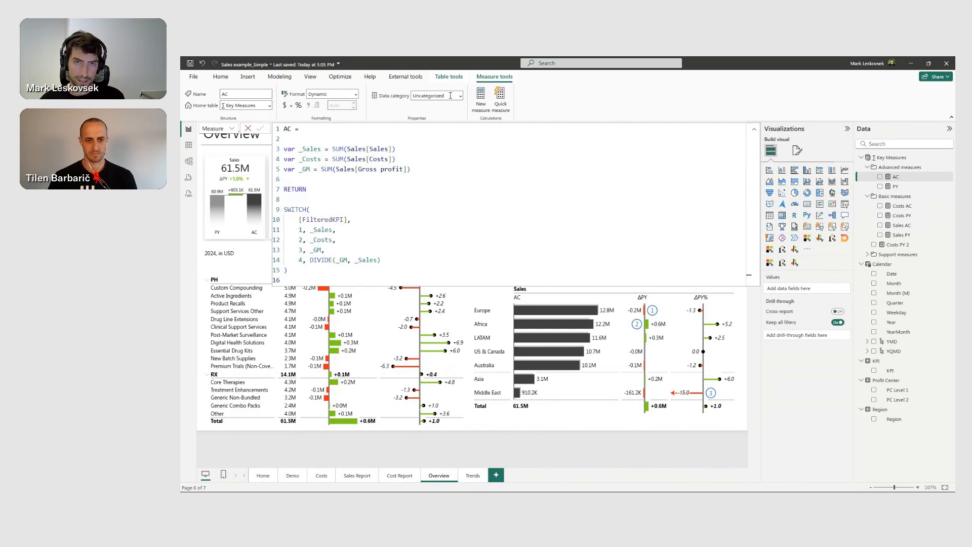
left_click(753, 130)
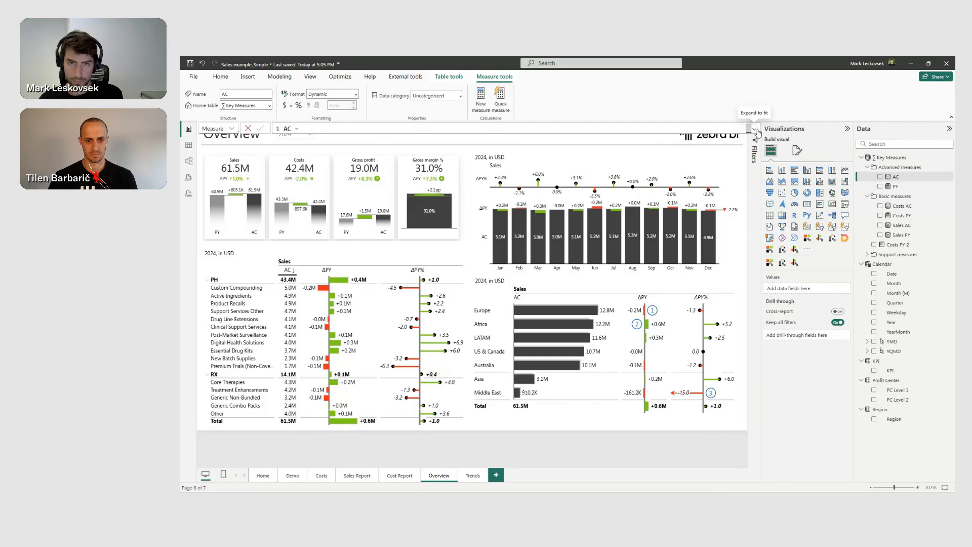
- Cross-filter the Overview page by the Sales, Costs, Gross profit and Gross margin % cards in turn
left_click(213, 178)
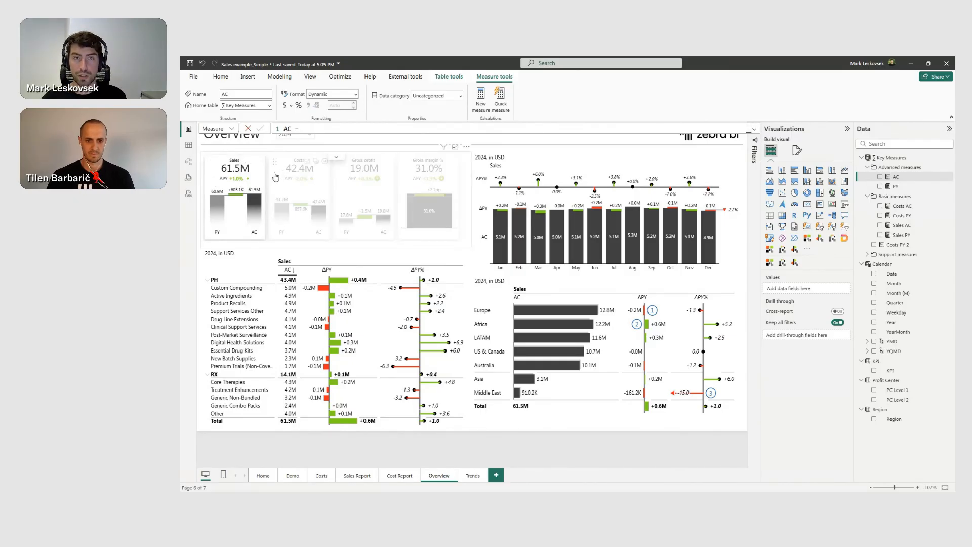
left_click(280, 176)
left_click(343, 177)
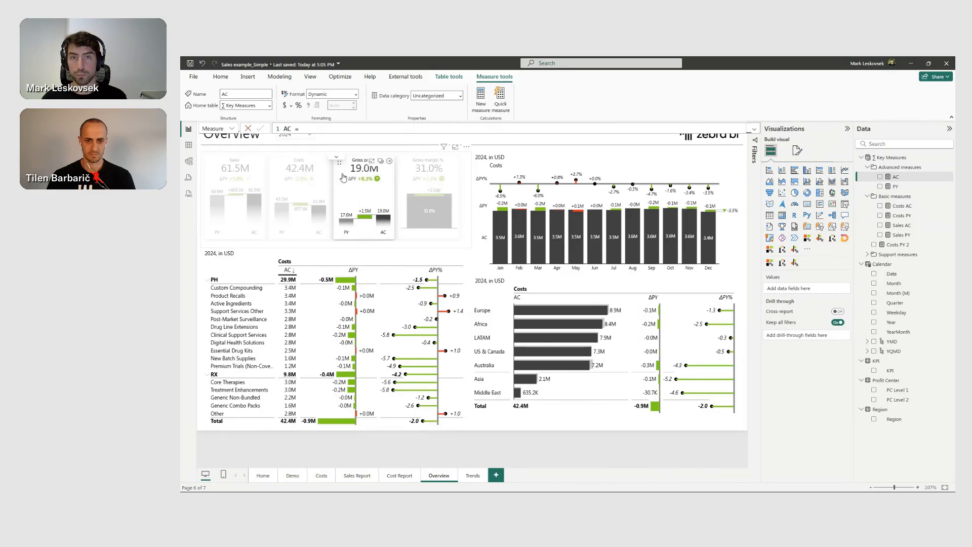
left_click(408, 175)
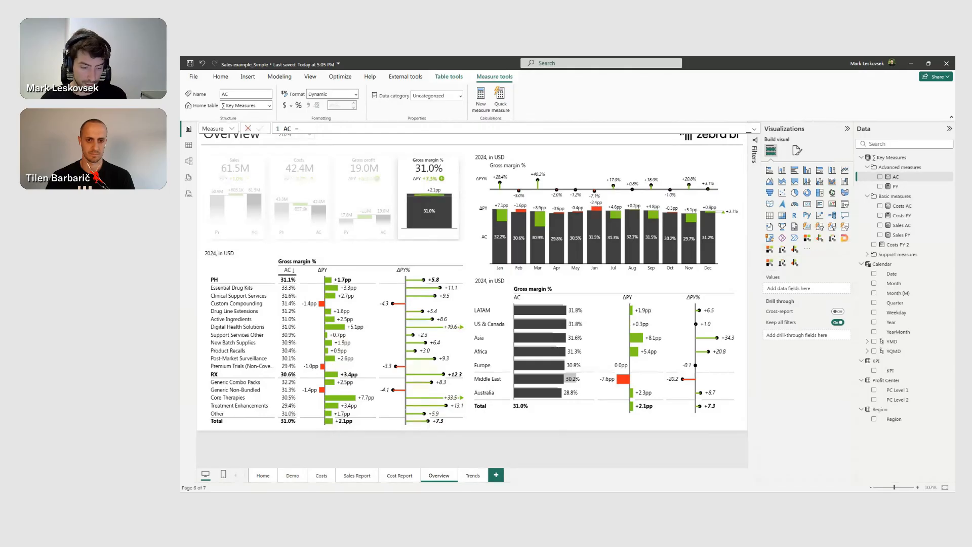
- Switch to the Sales example report, set the Overview period to QTD and then YTD, and show the RX - Core Therapies tooltip
key("alt+Tab")
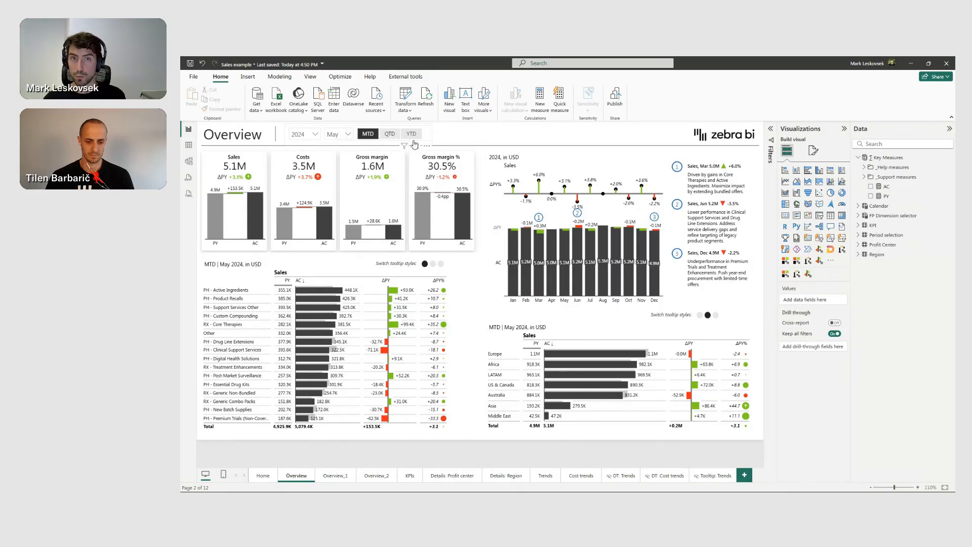
left_click(390, 133)
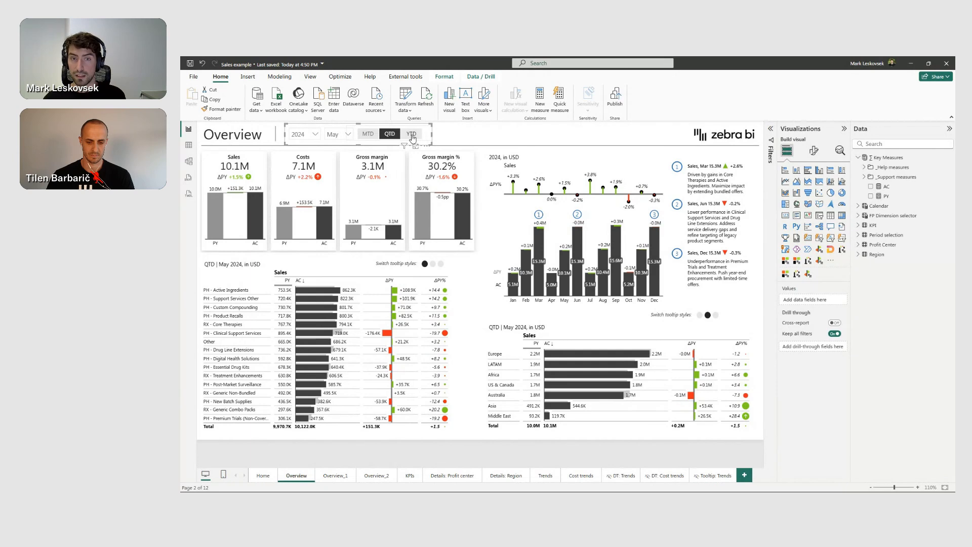
left_click(412, 135)
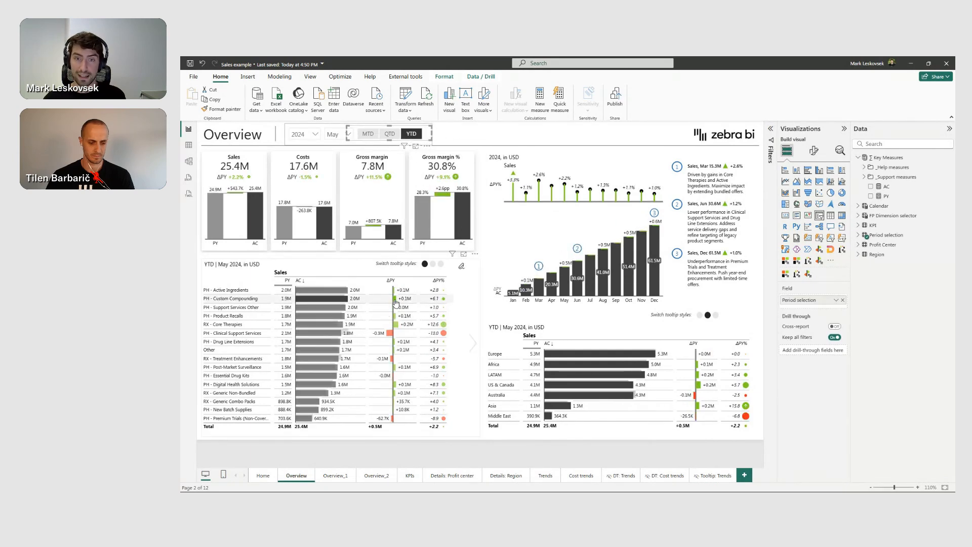
mouse_move(400, 310)
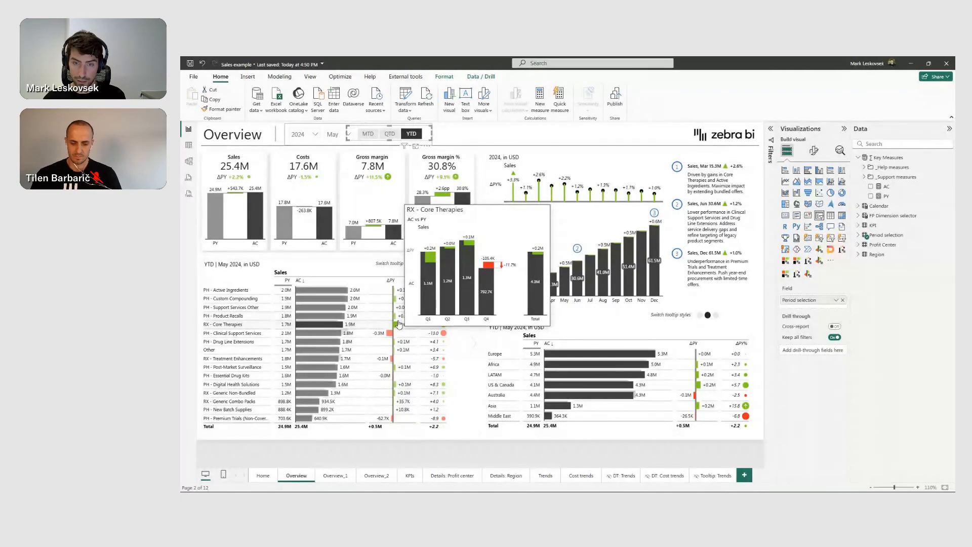
- Open the Details: Profit center page and set its KPI slicer to Gross margin
left_click(456, 476)
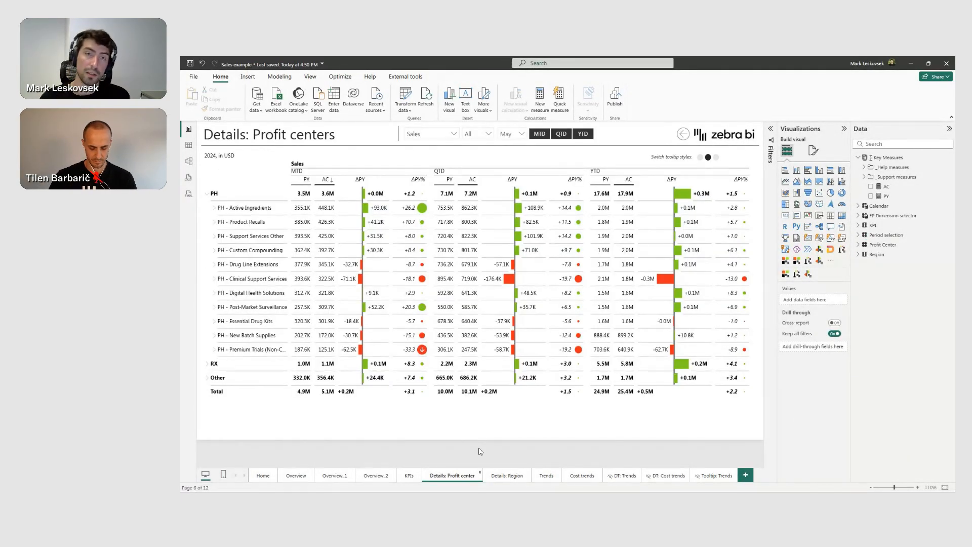
left_click(431, 134)
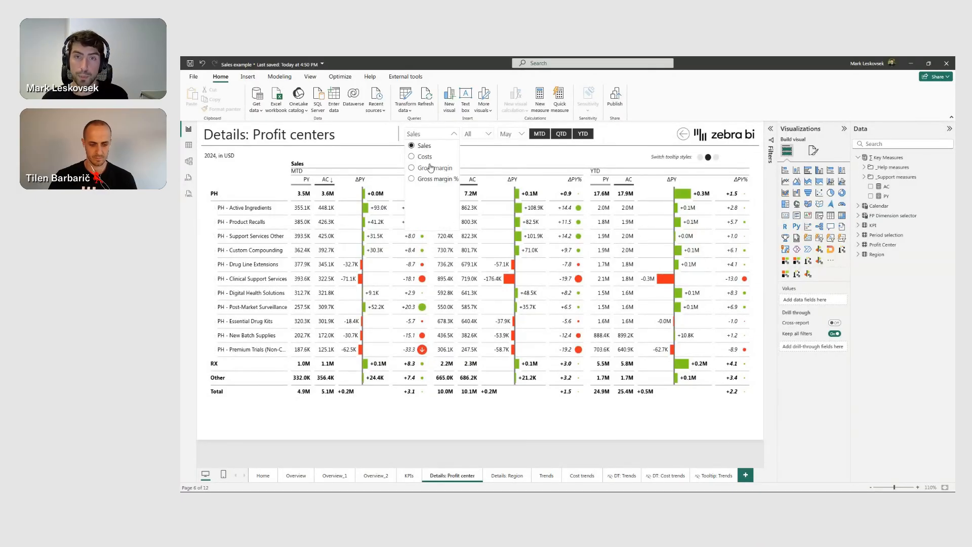
left_click(450, 168)
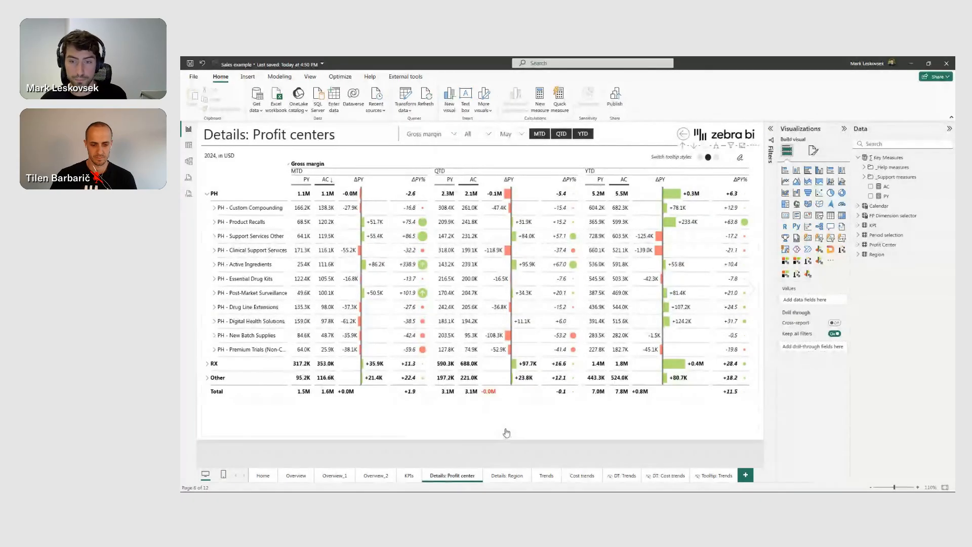
- Open the Trends page and switch the trend dimension to Profit Center and back to Region
left_click(551, 477)
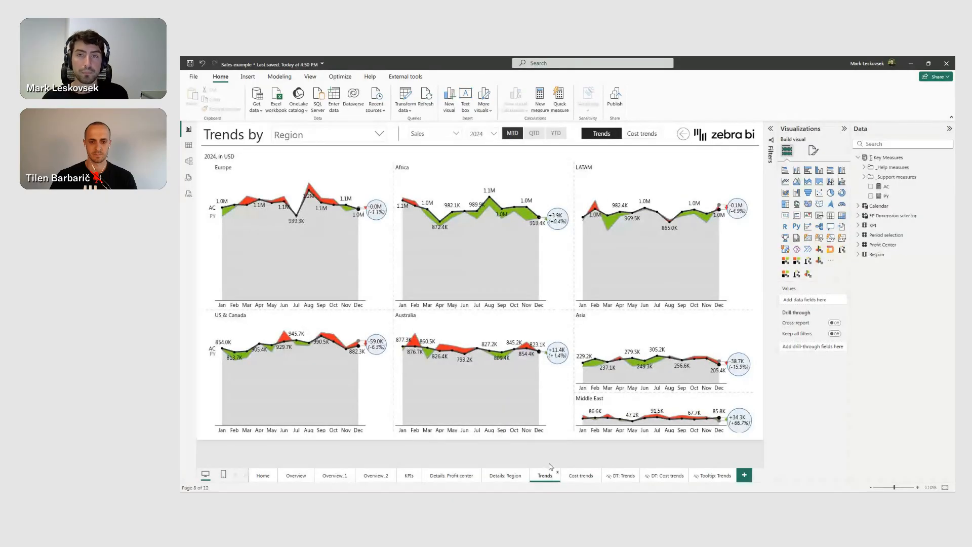
left_click(360, 135)
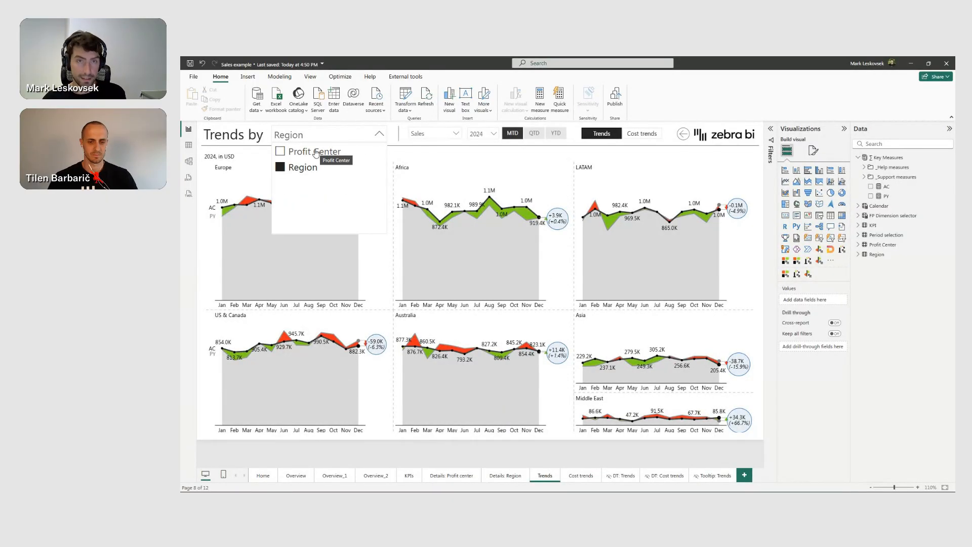
left_click(319, 156)
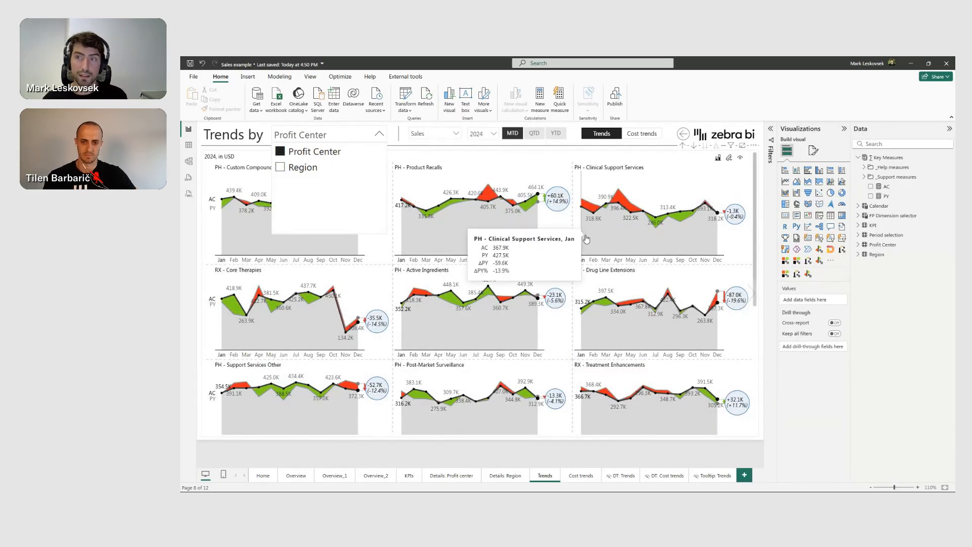
left_click(301, 169)
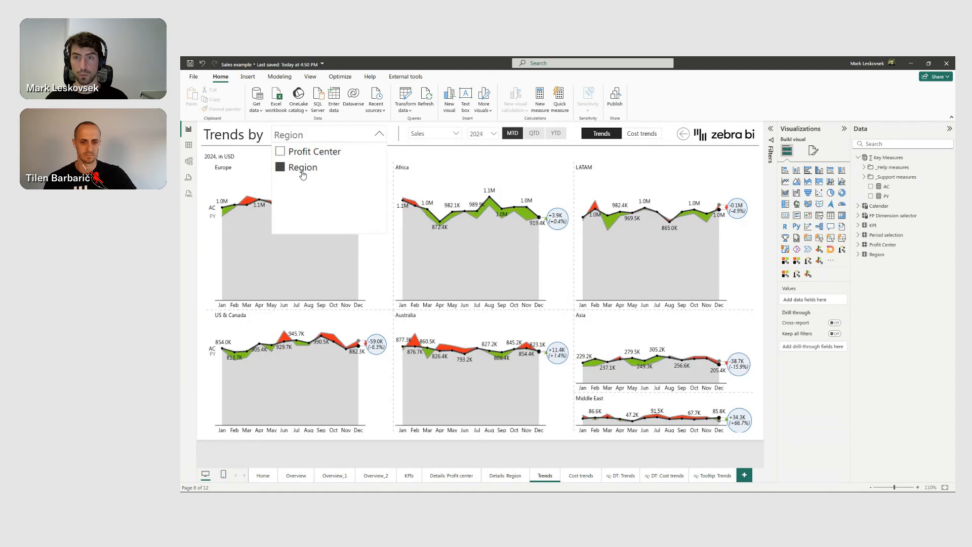
left_click(397, 134)
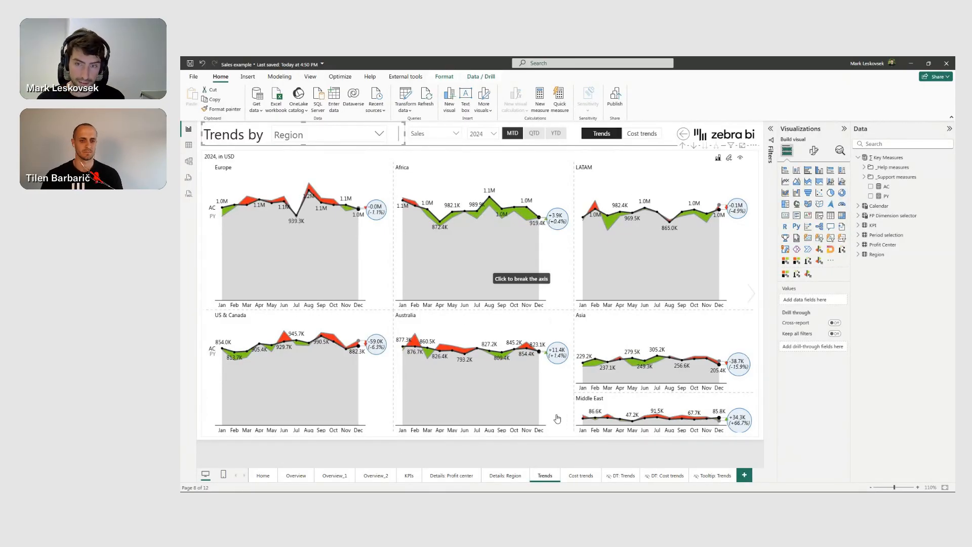
- Return to the Overview page and set the period selection to MTD
left_click(306, 473)
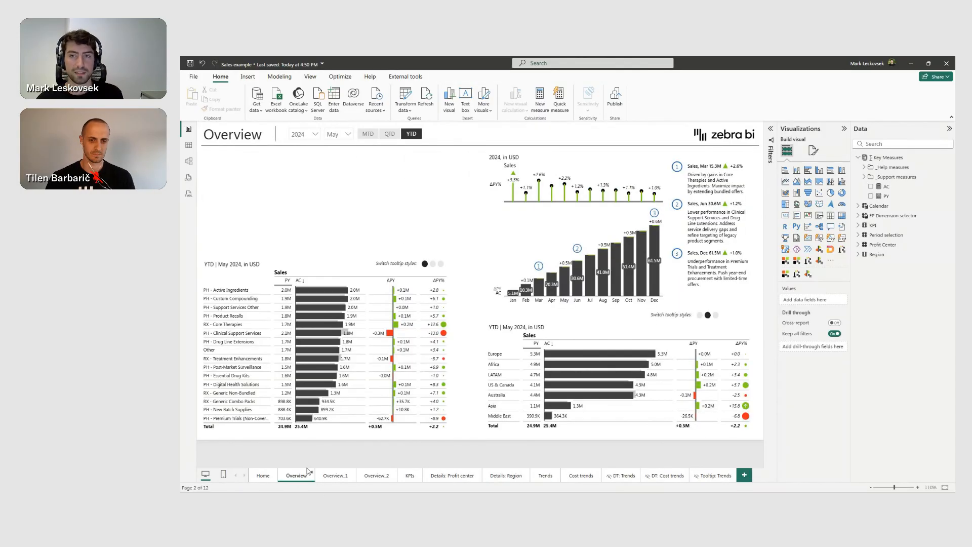
left_click(368, 135)
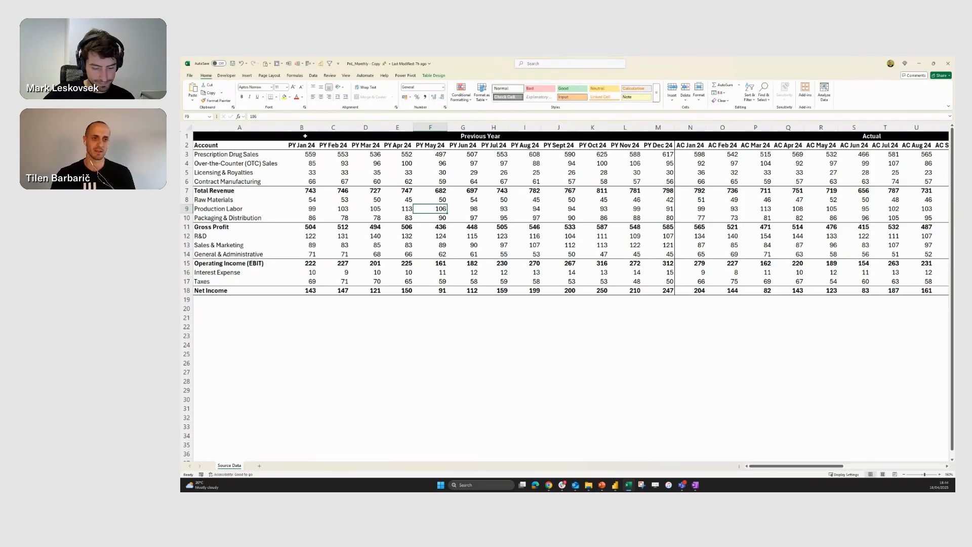
- Examine the Excel source data: the Previous Year monthly block, the FY'23 full-year formulas and the '24-'23 variance formulas
left_click(304, 145)
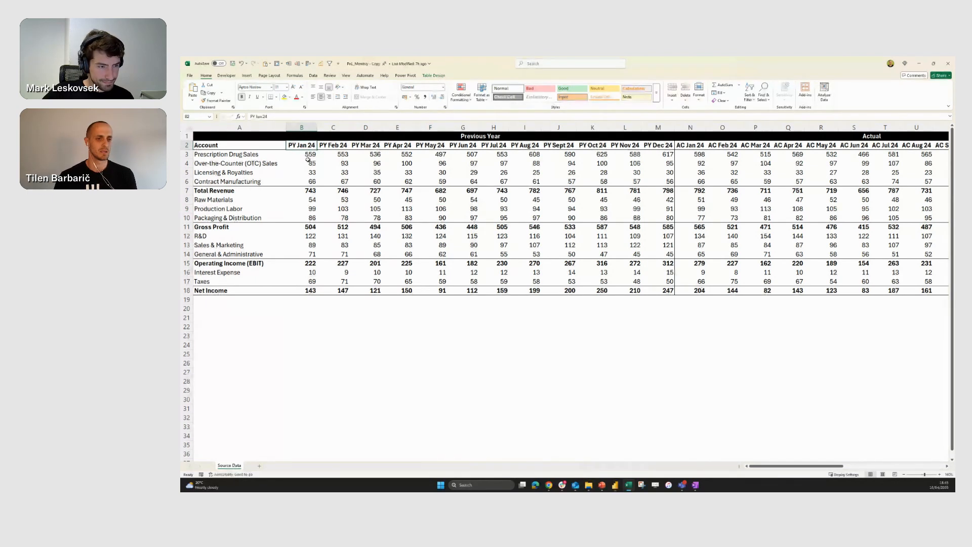
left_click_drag(312, 145, 672, 292)
left_click_drag(797, 466, 872, 466)
left_click(764, 155)
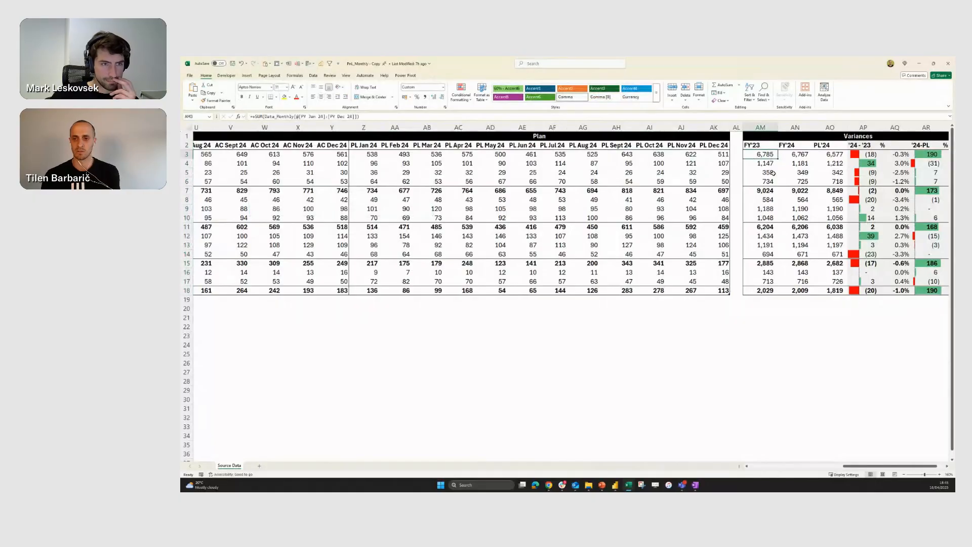
left_click(772, 173)
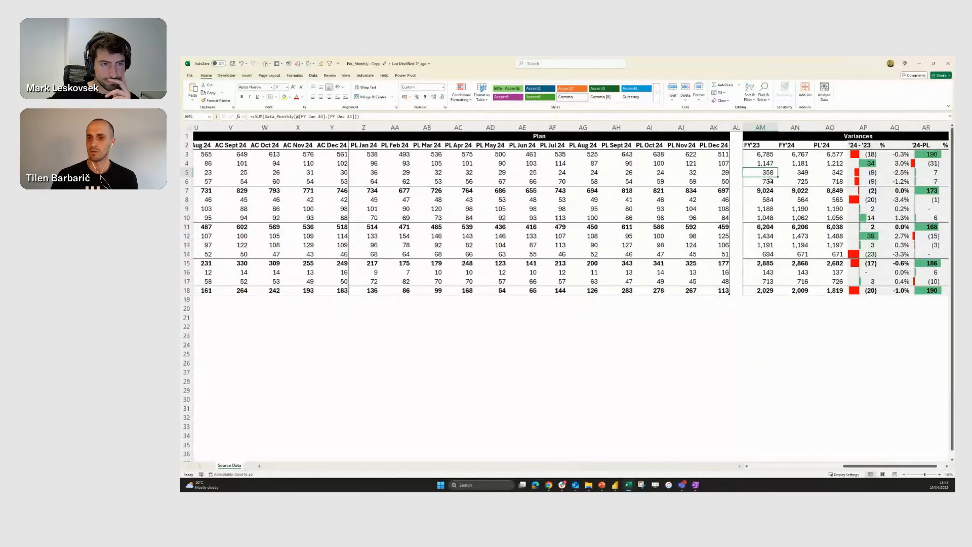
left_click_drag(873, 466, 884, 466)
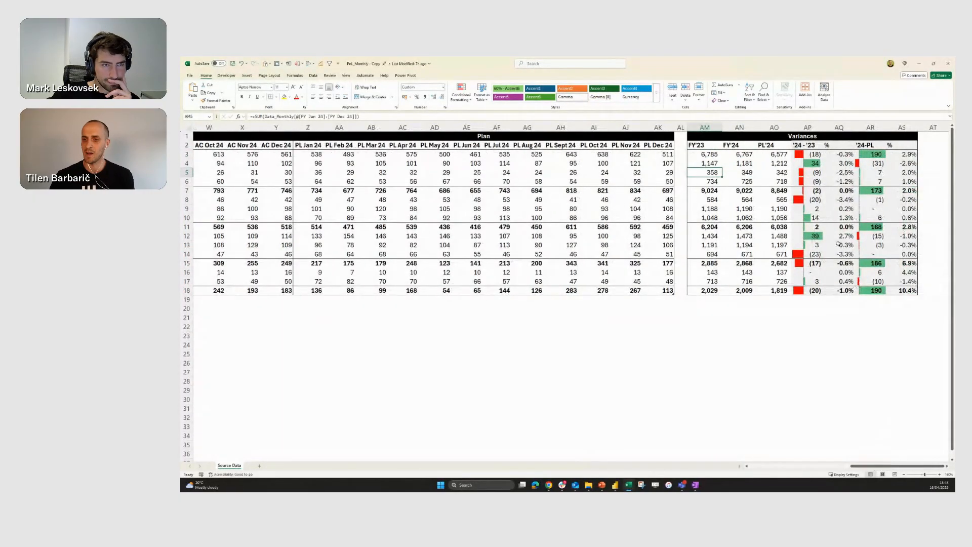
left_click(812, 156)
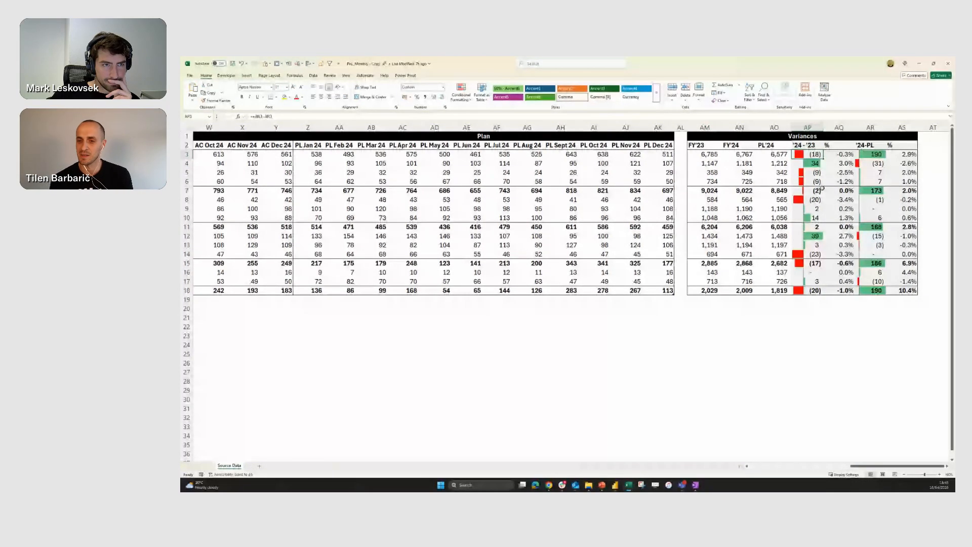
left_click_drag(860, 466, 753, 454)
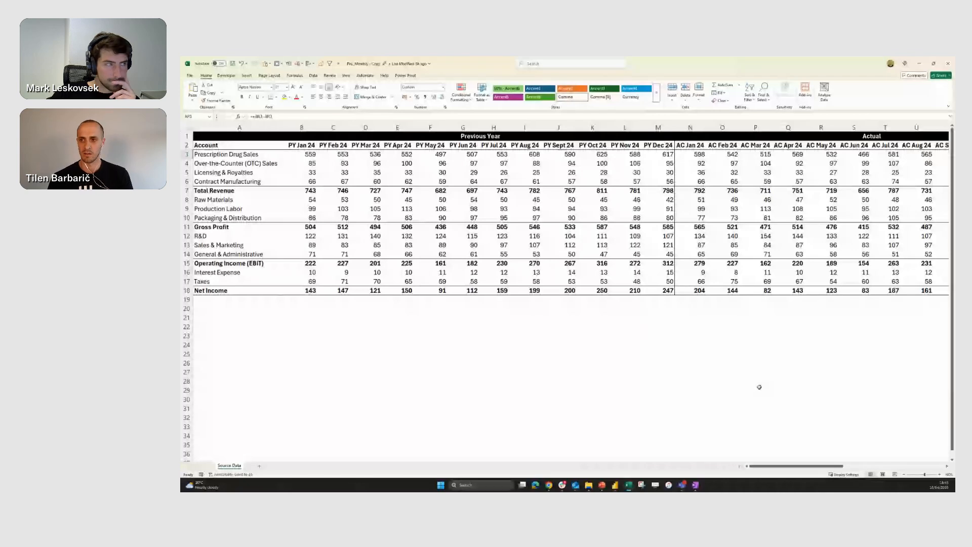
- Switch from Excel to the Power BI Profit & Loss statement page and examine the P&L table's columns and account rows
left_click(920, 65)
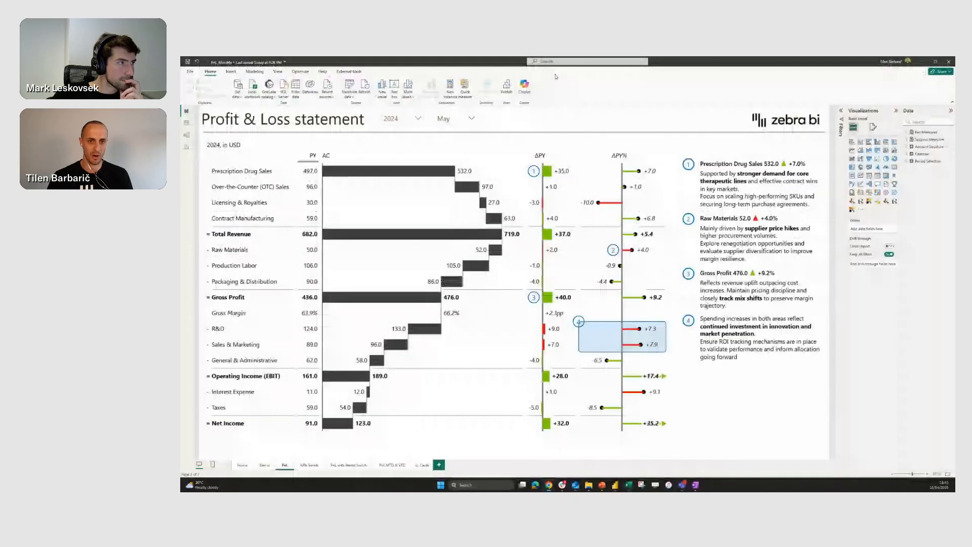
left_click(563, 147)
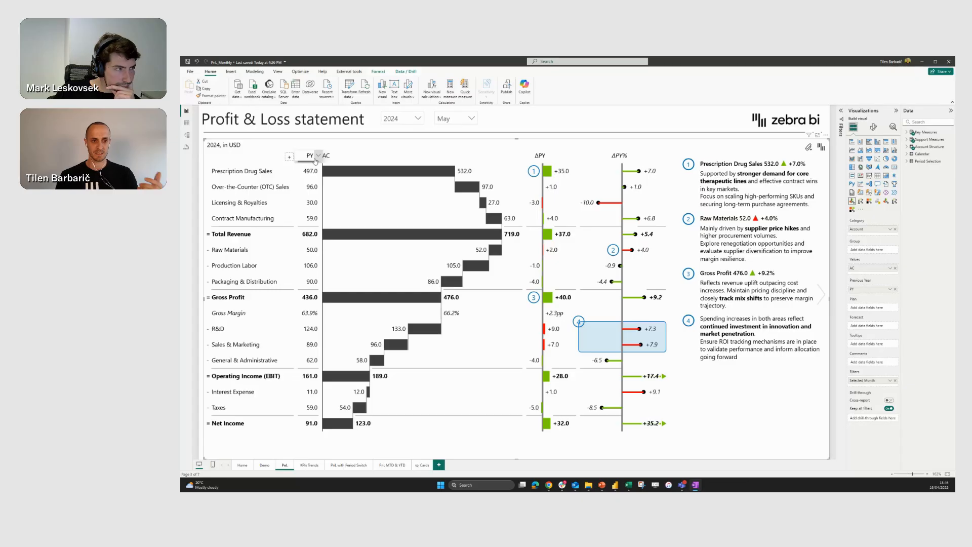
left_click(343, 187)
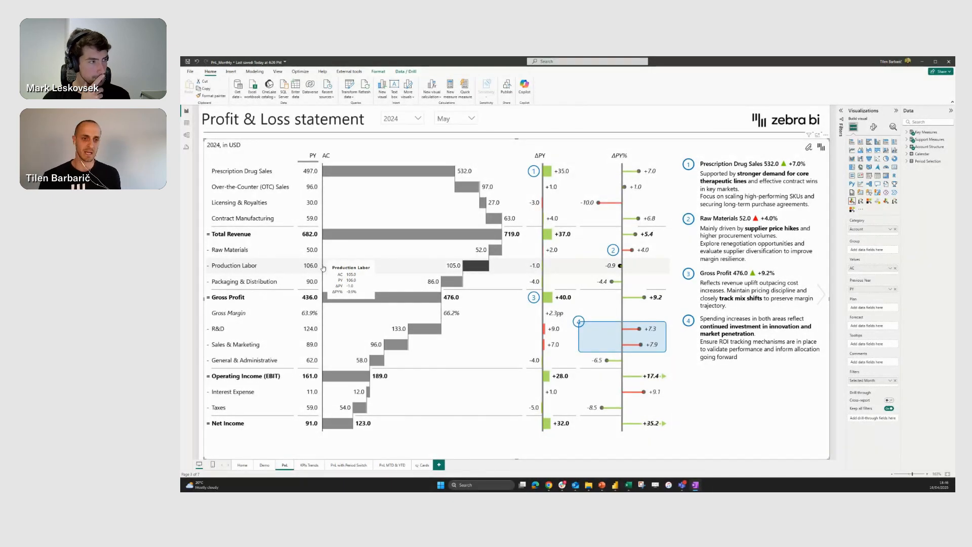
left_click(504, 125)
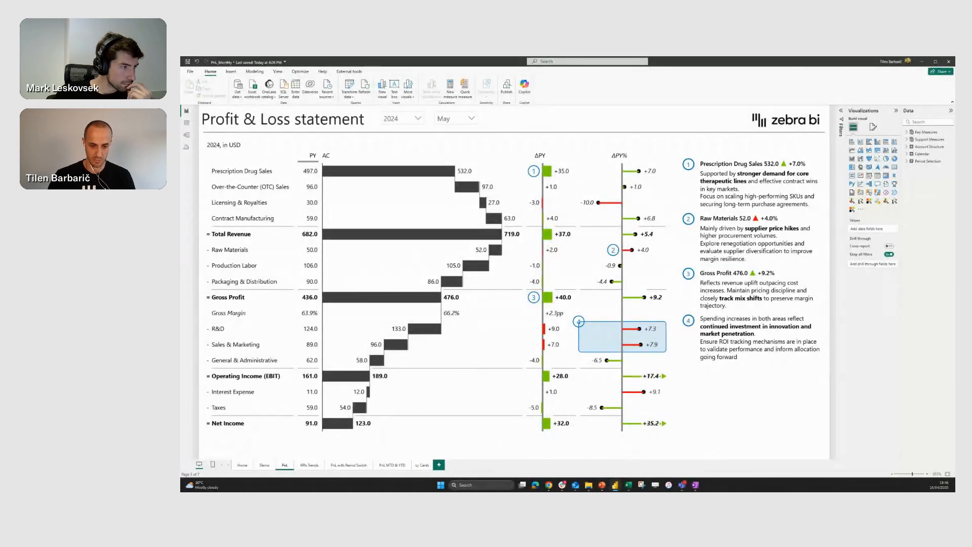
- Switch to the Power Query Editor and examine the monthly columns of the MasterDataSource query
left_click_drag(625, 490, 531, 142)
double_click(532, 142)
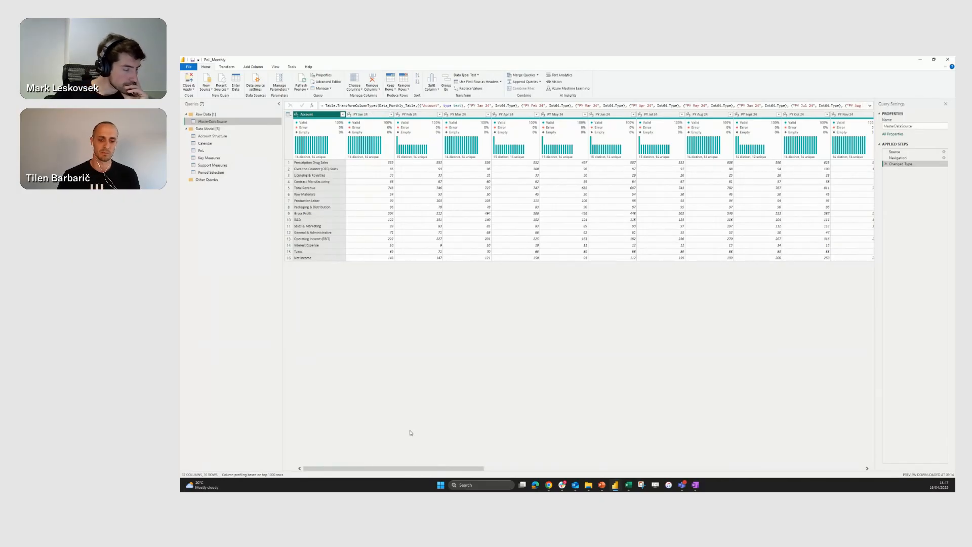
left_click_drag(412, 468, 365, 436)
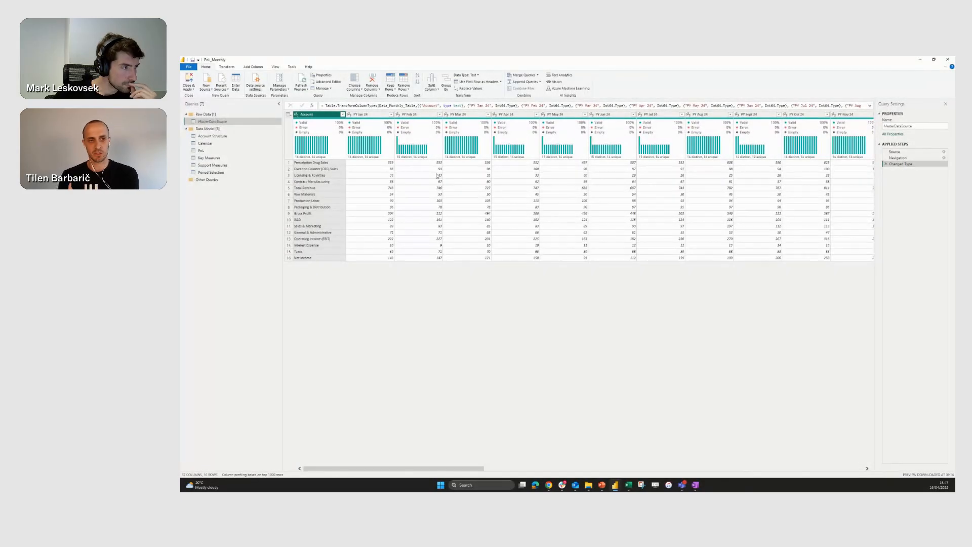
- Open the Account Structure query and view its Source step
left_click(212, 135)
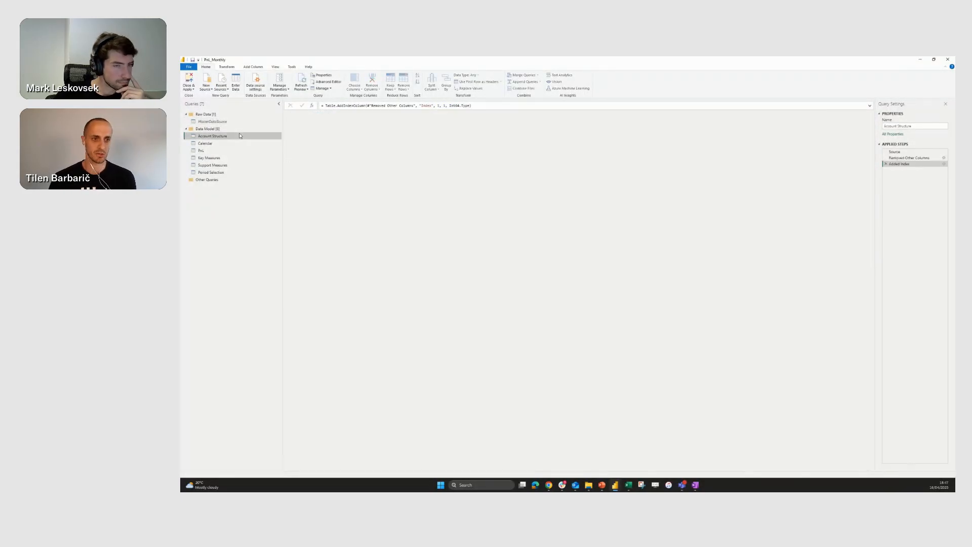
left_click(910, 153)
mouse_move(852, 160)
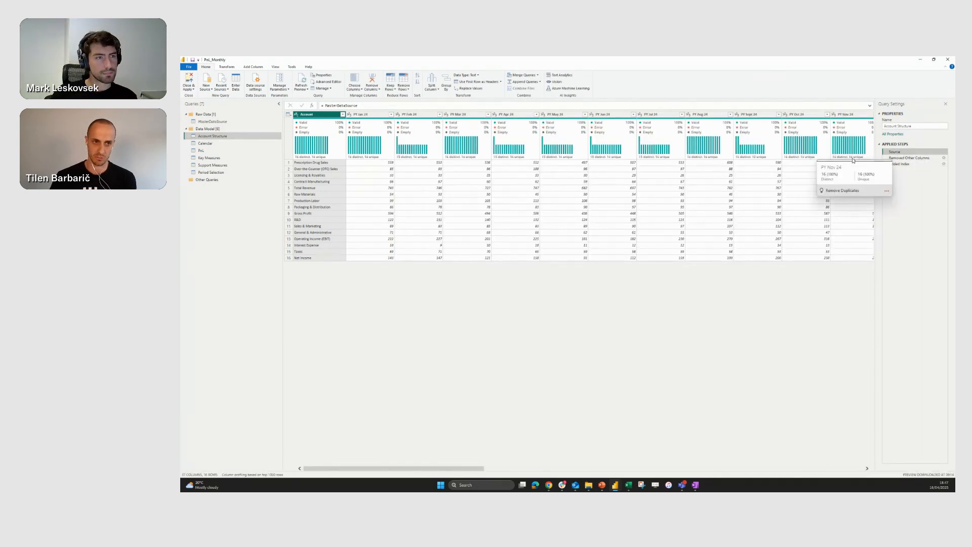
- Review the Account Structure query's Removed Other Columns and Added Index steps, and view the index column options
left_click(901, 159)
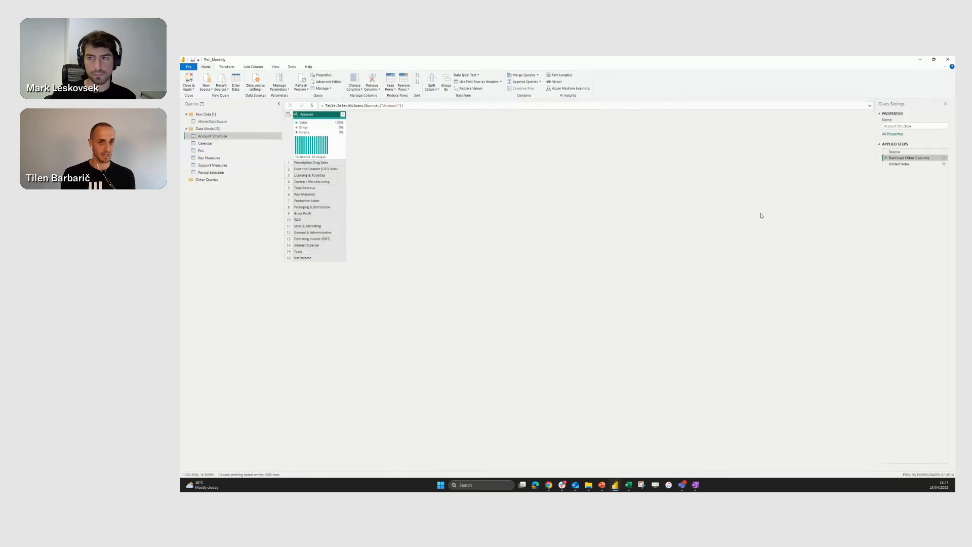
left_click(904, 164)
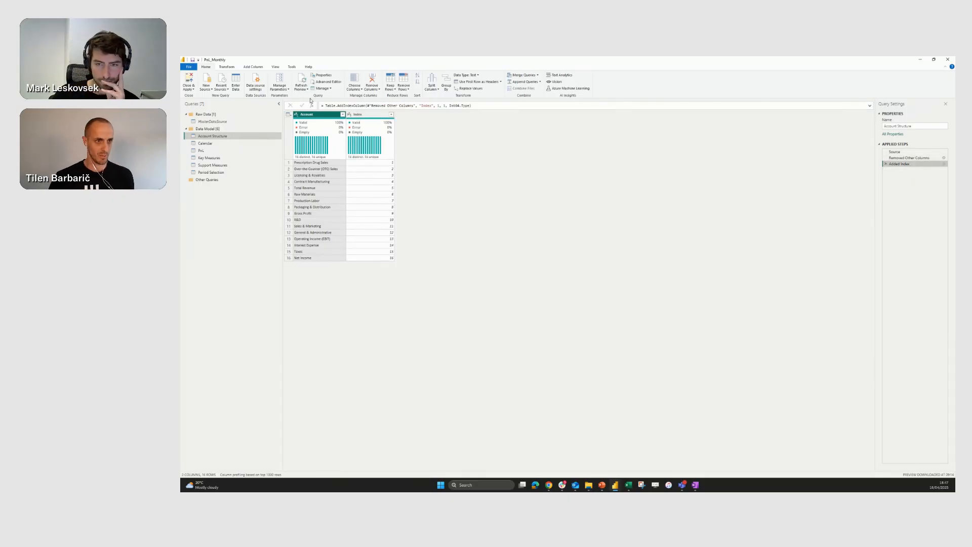
left_click(253, 66)
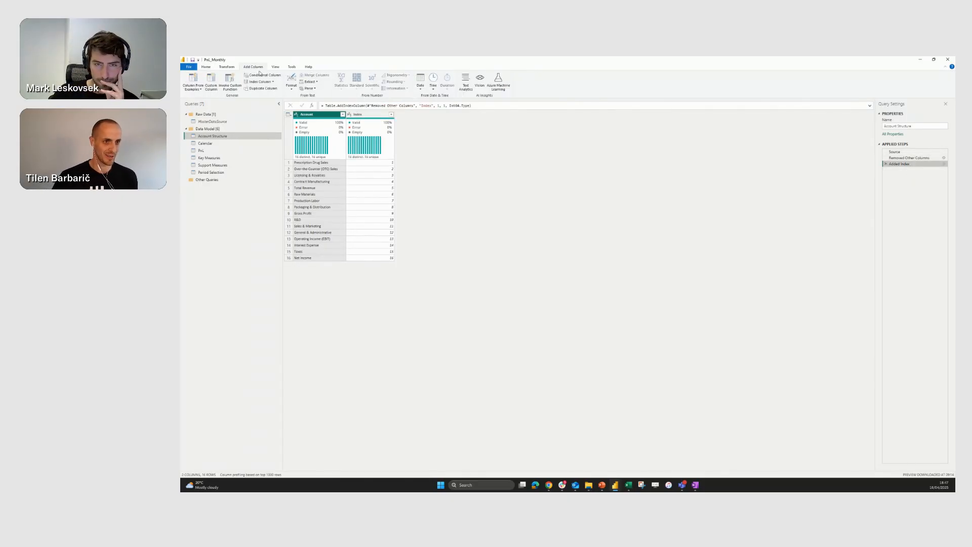
left_click(273, 81)
left_click(479, 165)
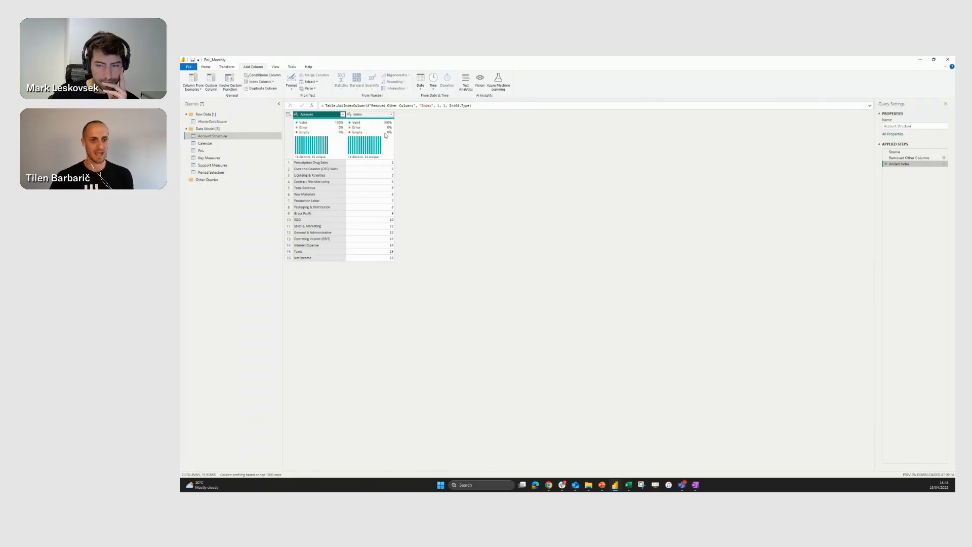
left_click(371, 119)
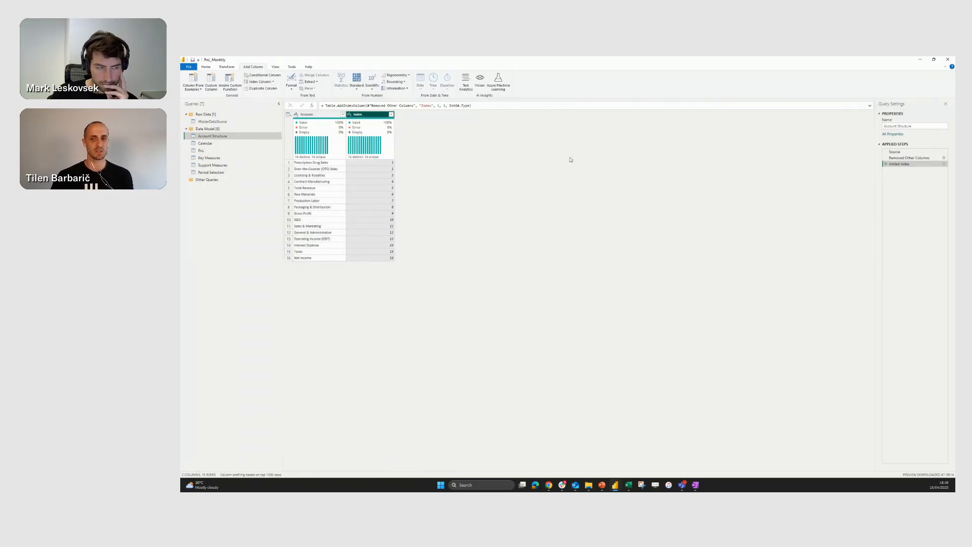
- Shrink the Power Query Editor window to view the Profit & Loss statement behind it, and maximize the editor again
left_click(934, 59)
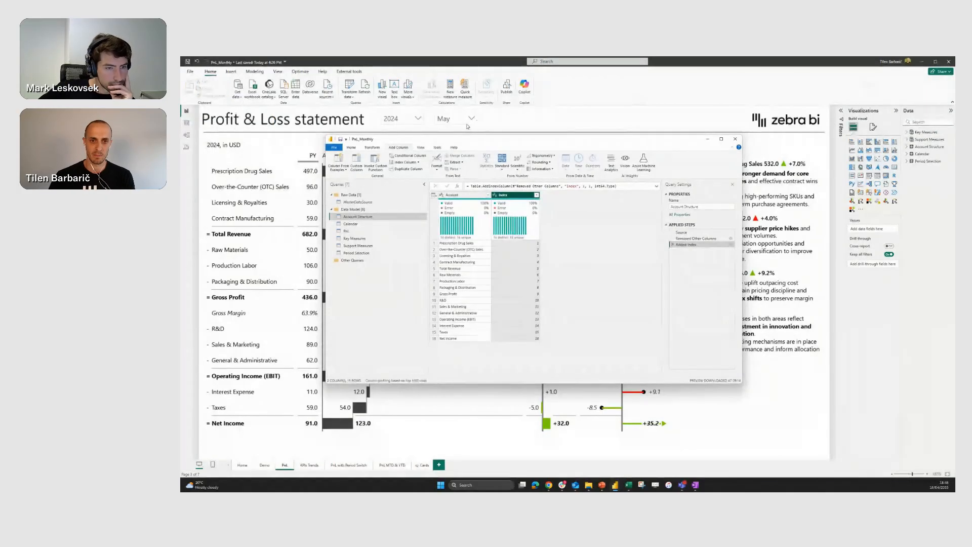
left_click_drag(483, 144, 564, 136)
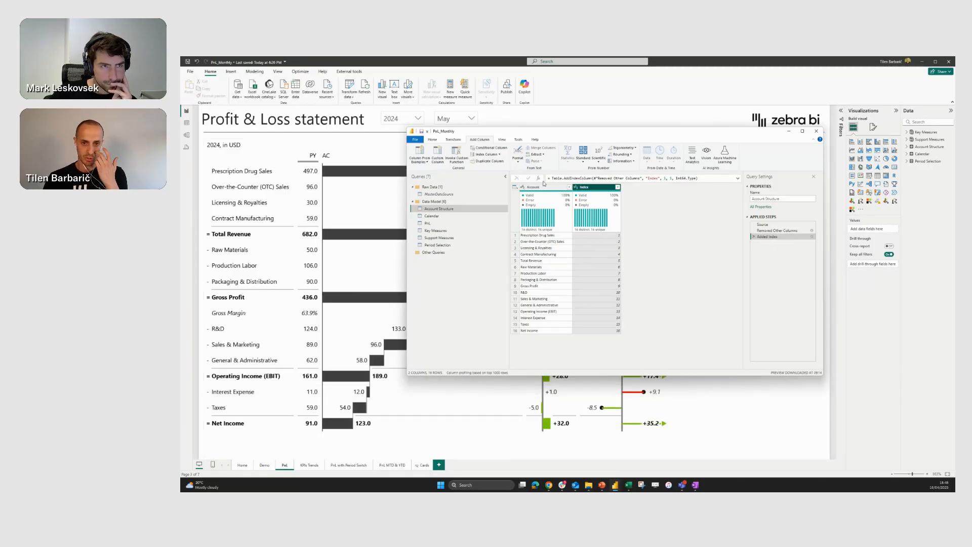
double_click(588, 133)
- Open the Calendar query and copy its entire M code from the Advanced Editor without changing it
left_click(225, 143)
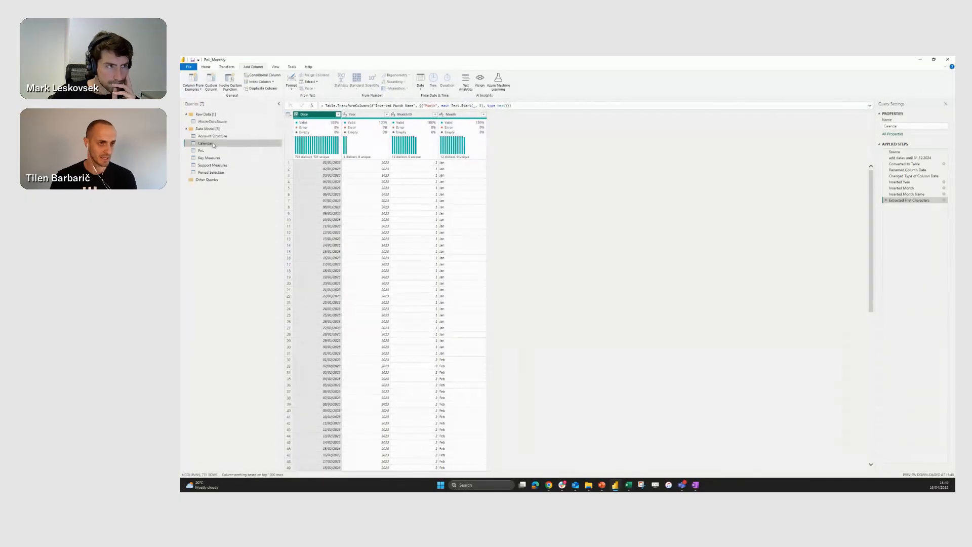
left_click(208, 67)
left_click(319, 82)
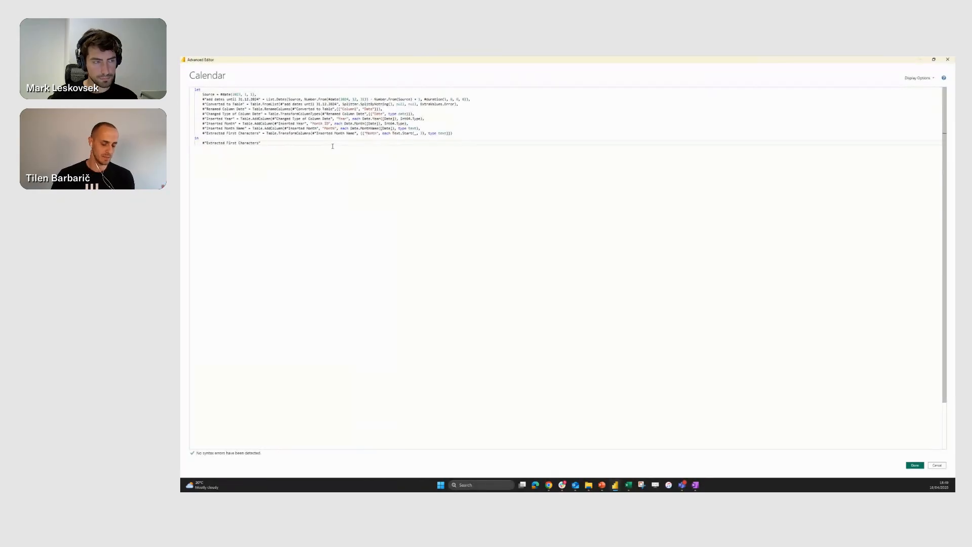
key("ctrl+a")
key("ctrl+c")
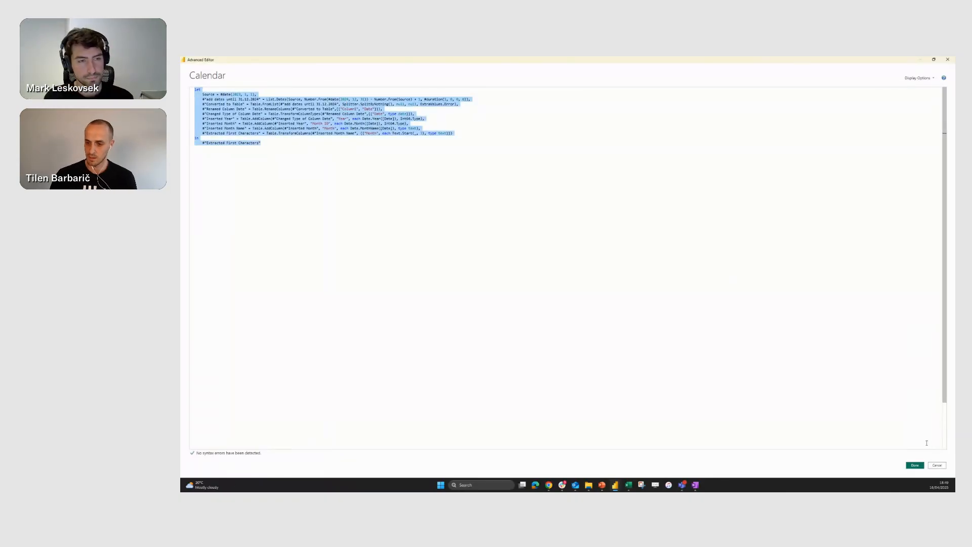
left_click(937, 464)
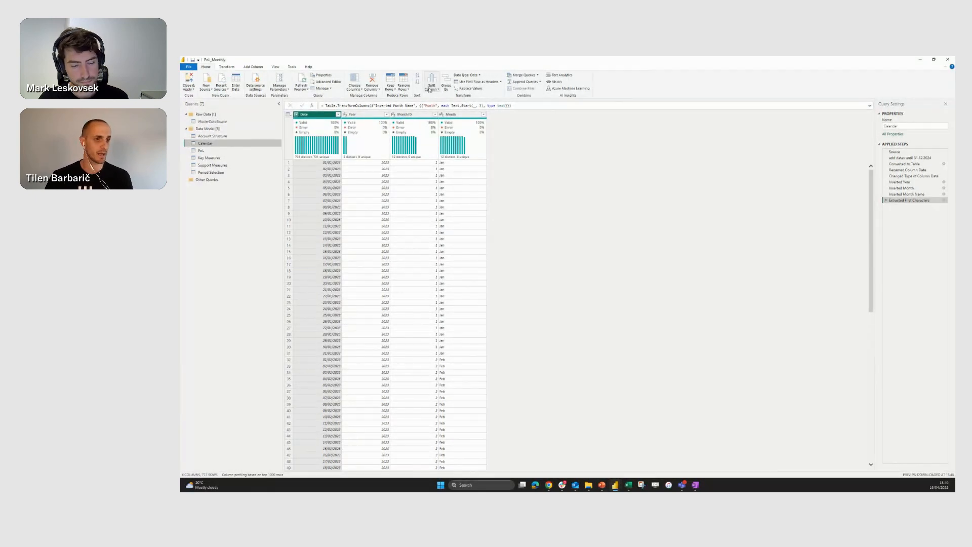
- Create a blank query and replace its default code with the copied Calendar M code
left_click(206, 88)
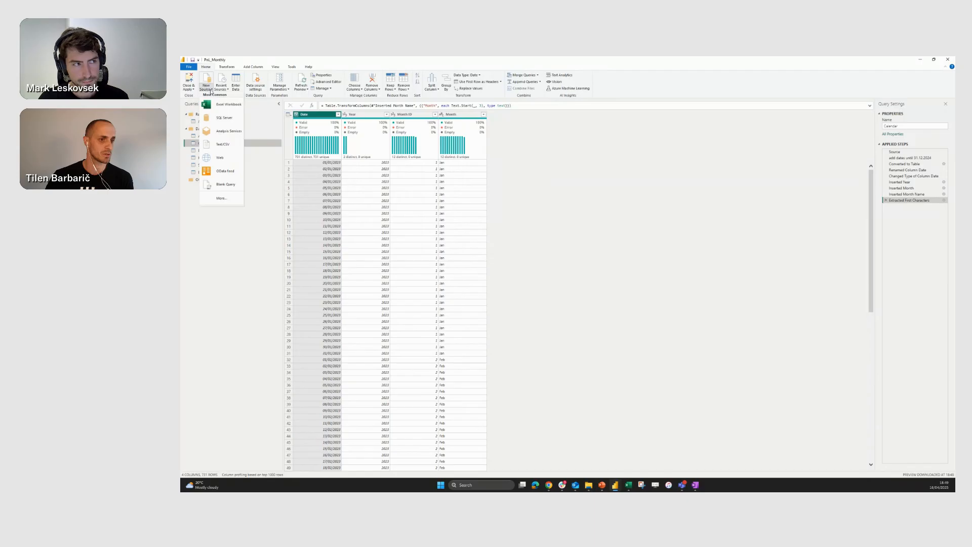
left_click(226, 184)
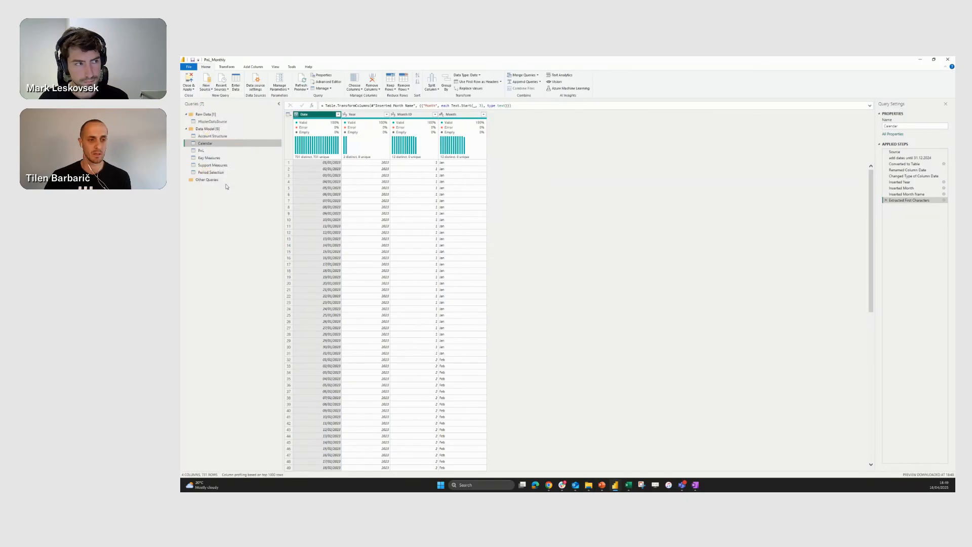
left_click(326, 82)
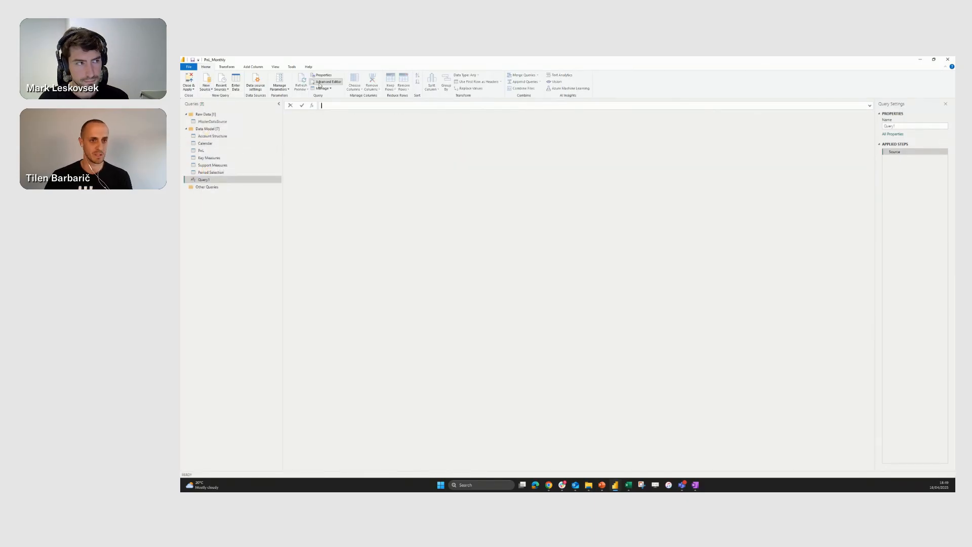
key("ctrl+a")
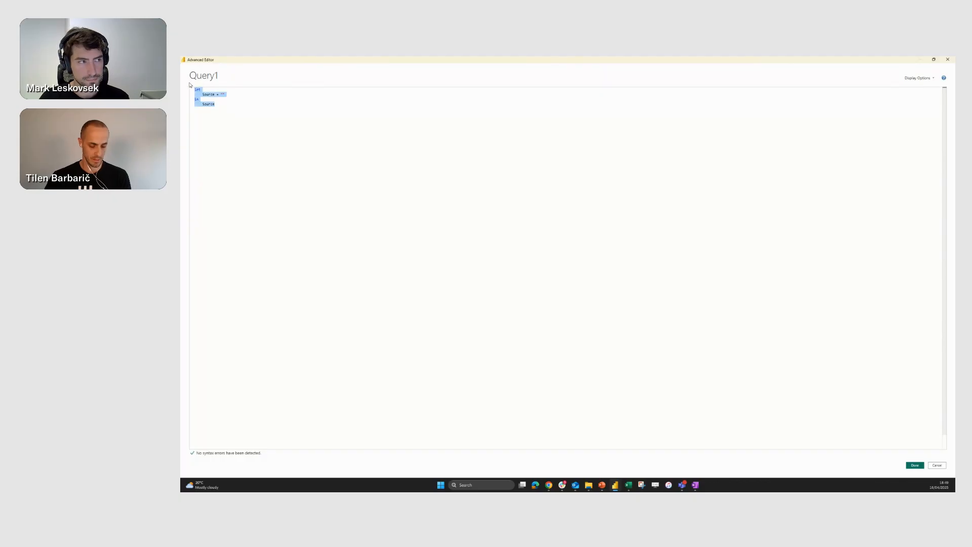
key("ctrl+v")
left_click(914, 465)
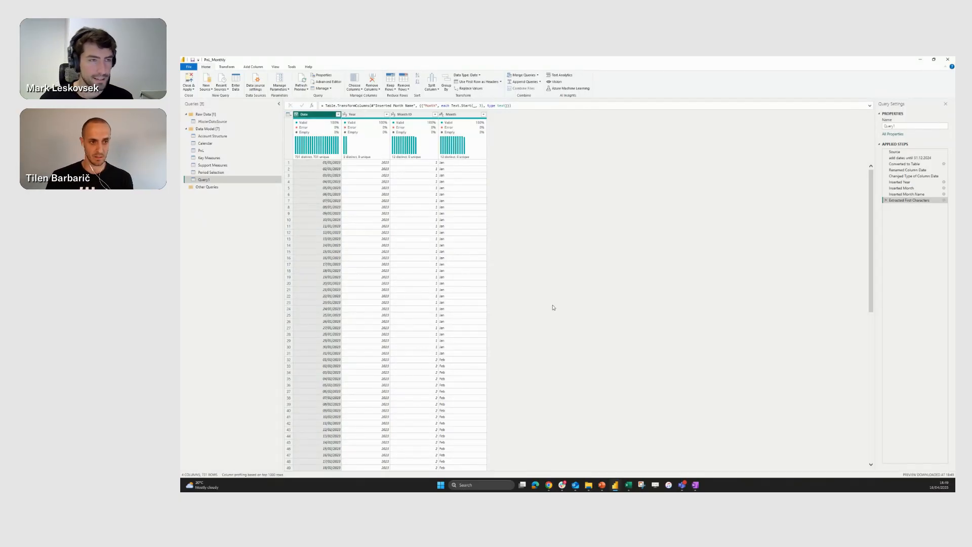
- Delete the duplicate calendar query Query1 from the Data Model group
right_click(227, 180)
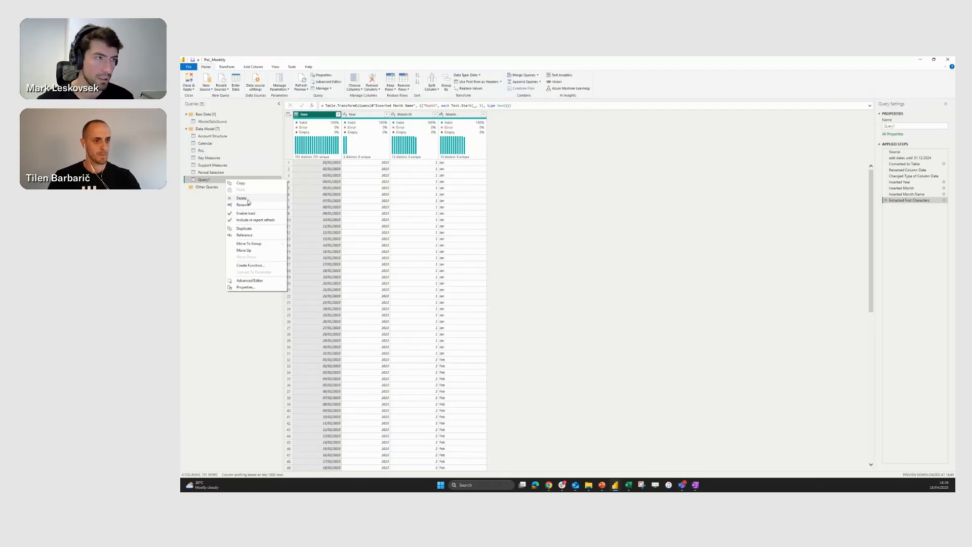
left_click(242, 198)
left_click(596, 281)
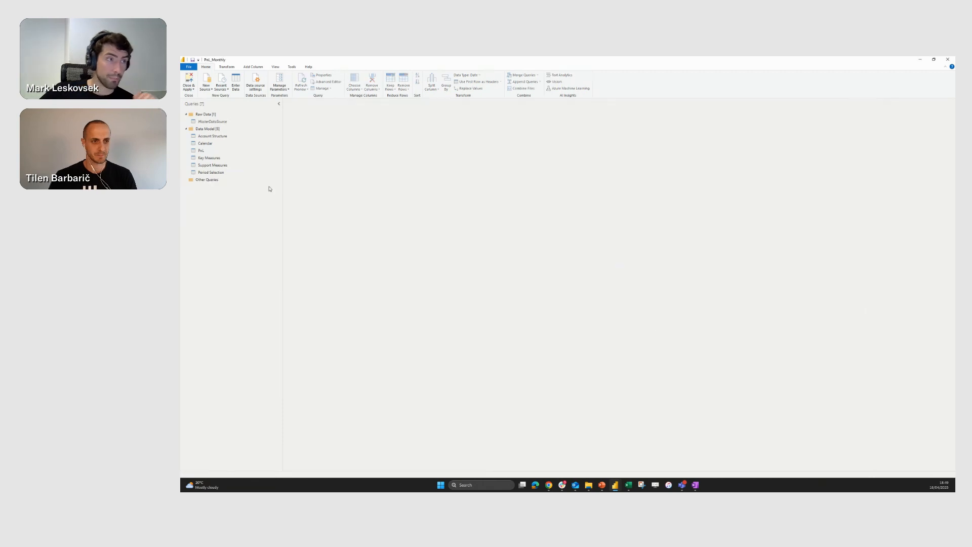
- View the Calendar query, open the PnL query and compare its Source and Unpivoted value columns steps
left_click(230, 144)
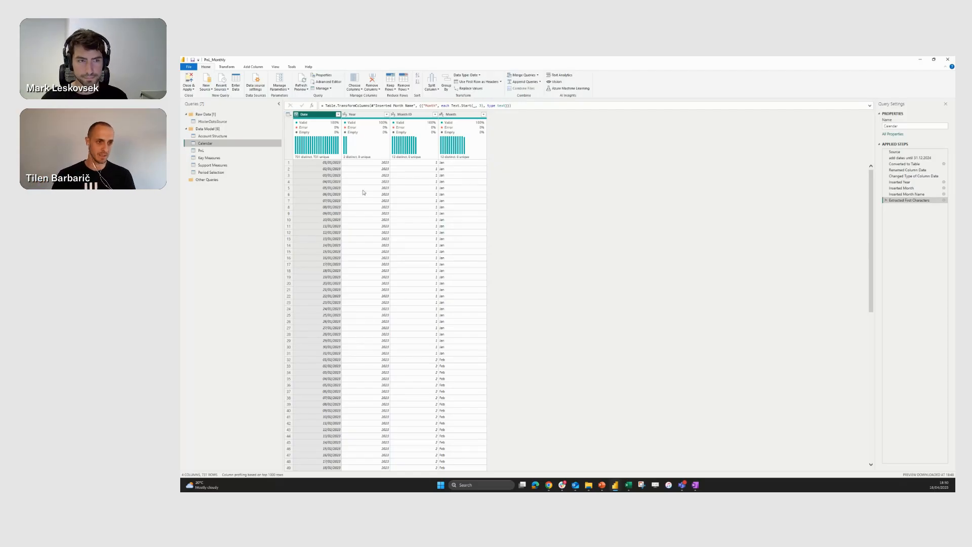
left_click(252, 152)
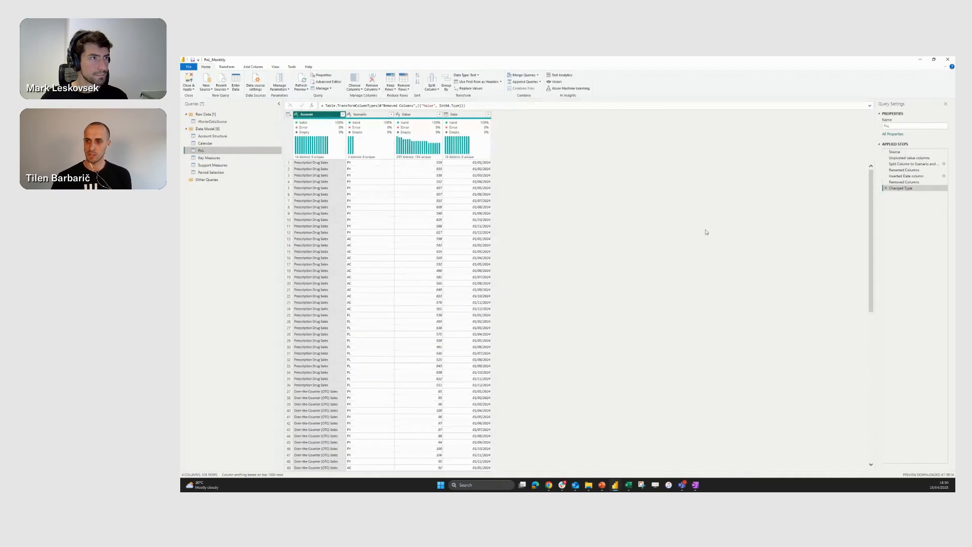
left_click(894, 152)
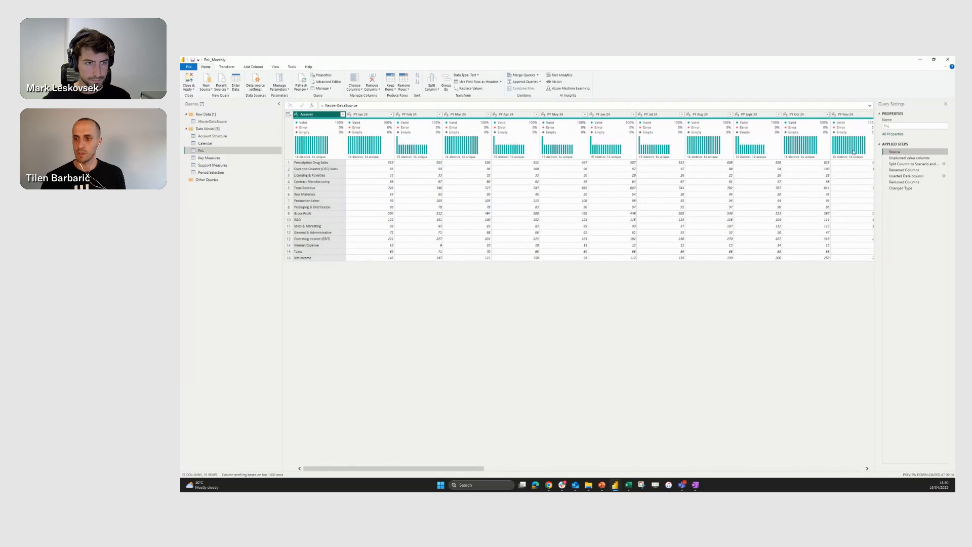
left_click(901, 158)
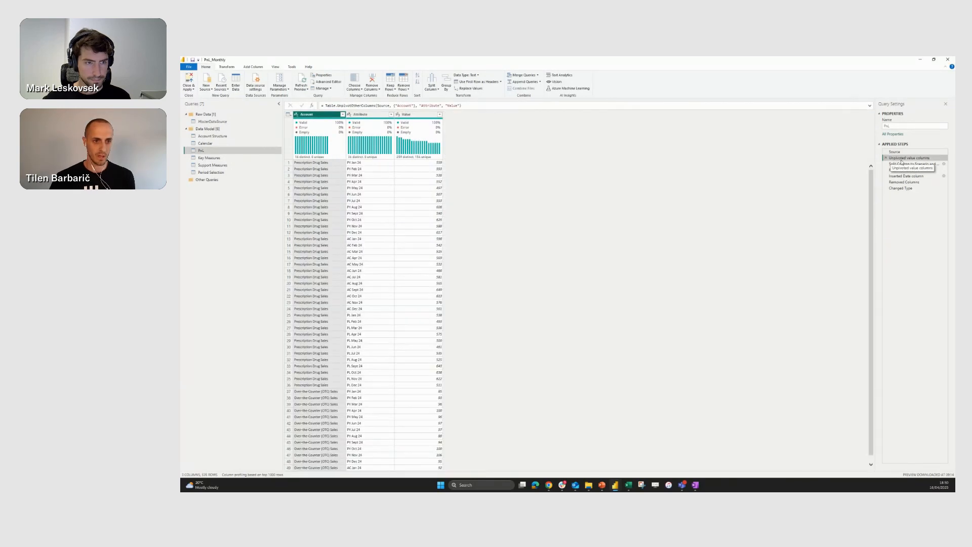
key("Up")
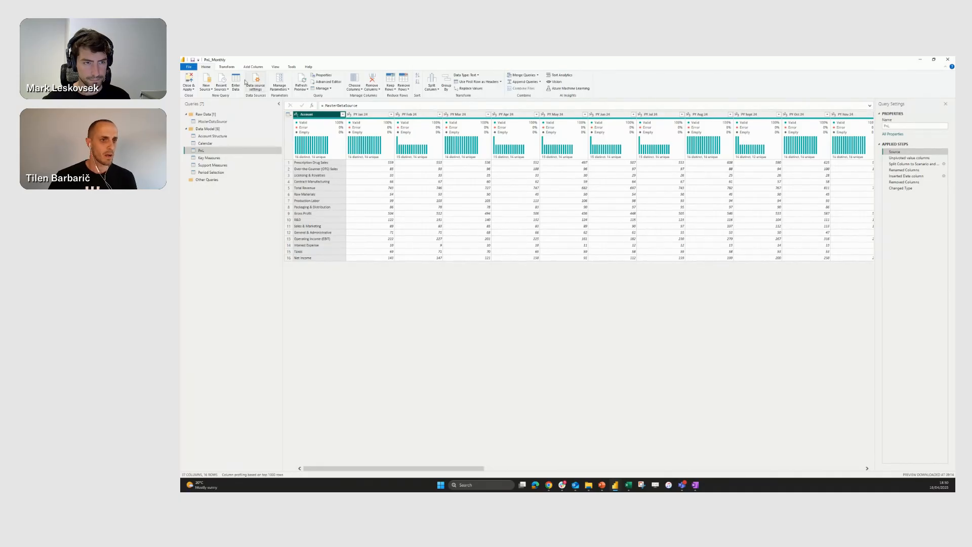
- View the Unpivot Other Columns option for the PnL source, and compare the unpivoted result with the Scenario and Month-Year split
left_click(227, 67)
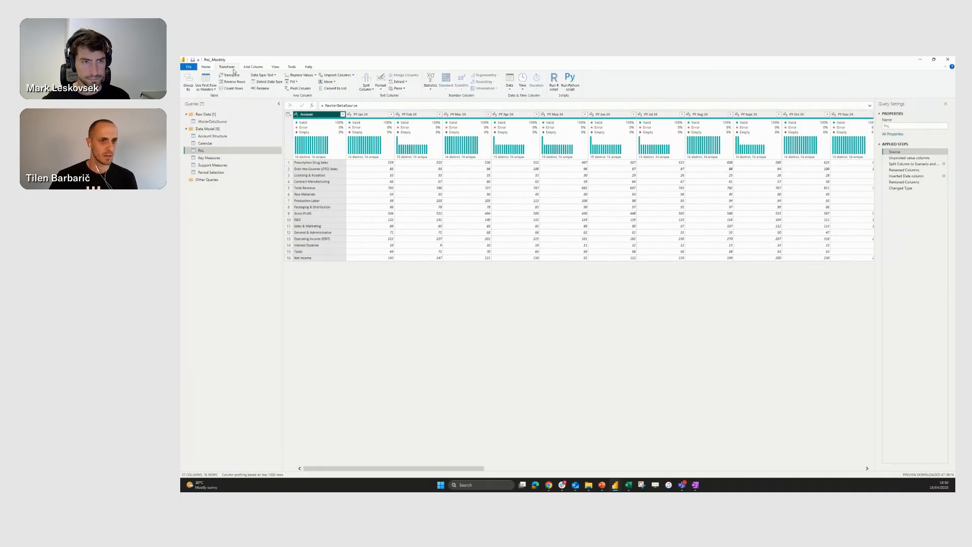
left_click(354, 76)
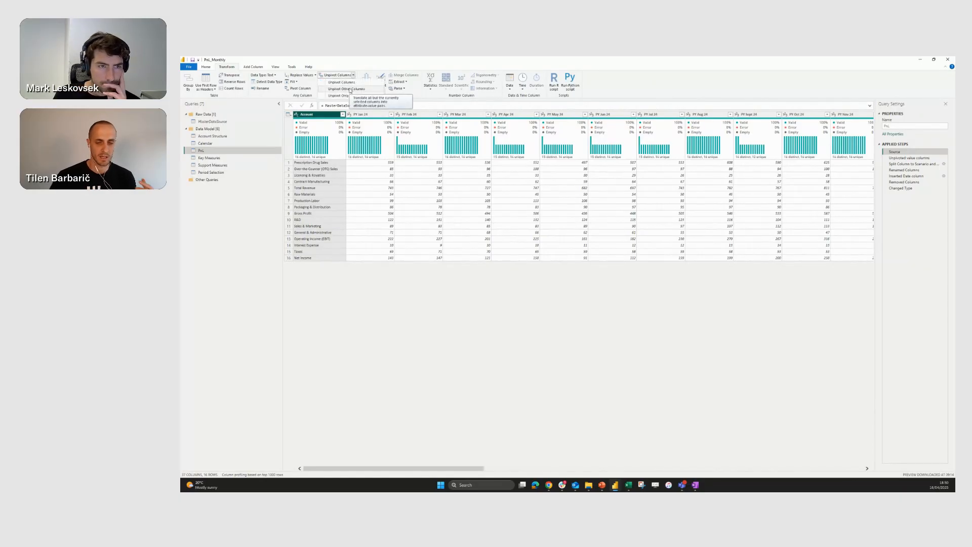
left_click(905, 158)
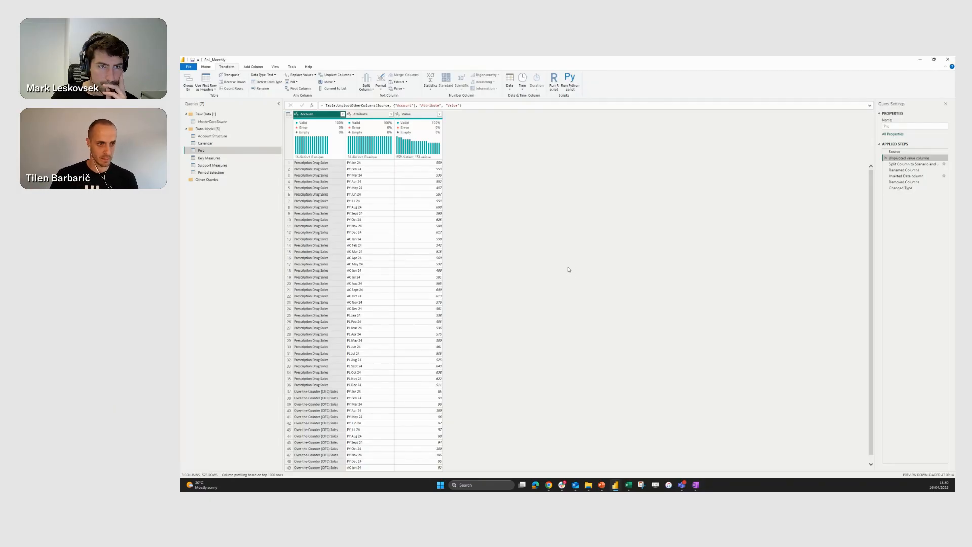
left_click(900, 165)
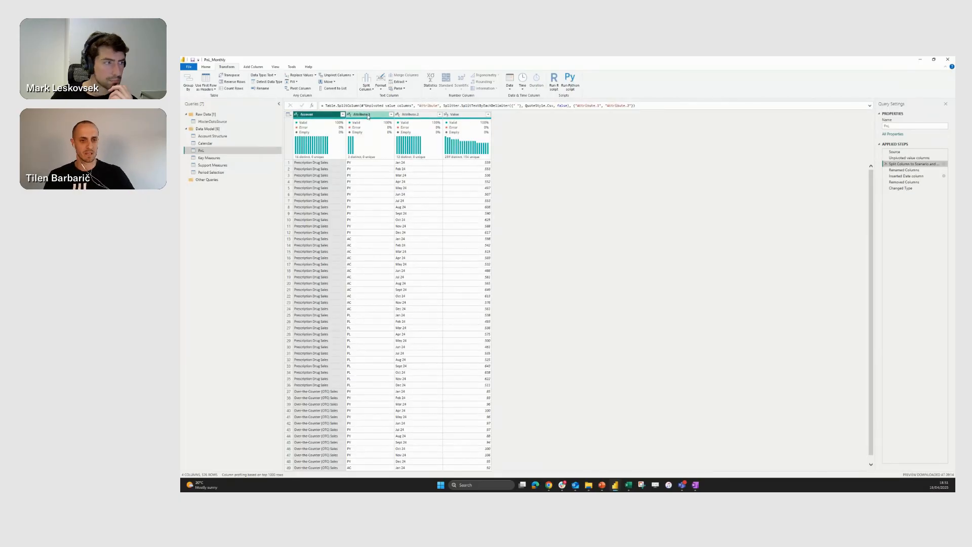
left_click(920, 158)
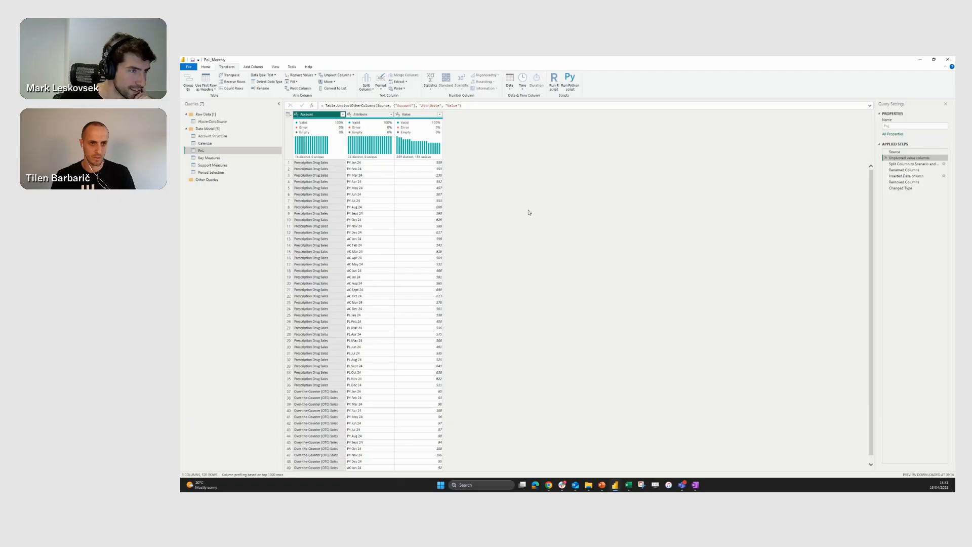
- Switch to the Power BI Profit & Loss statement report and return to the Power Query Editor
key("alt+Tab")
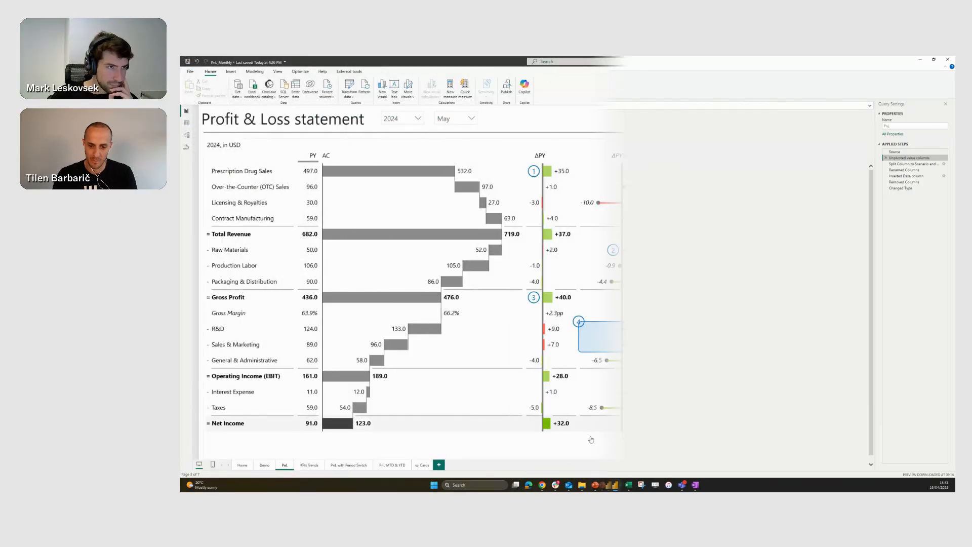
mouse_move(608, 484)
left_click(633, 448)
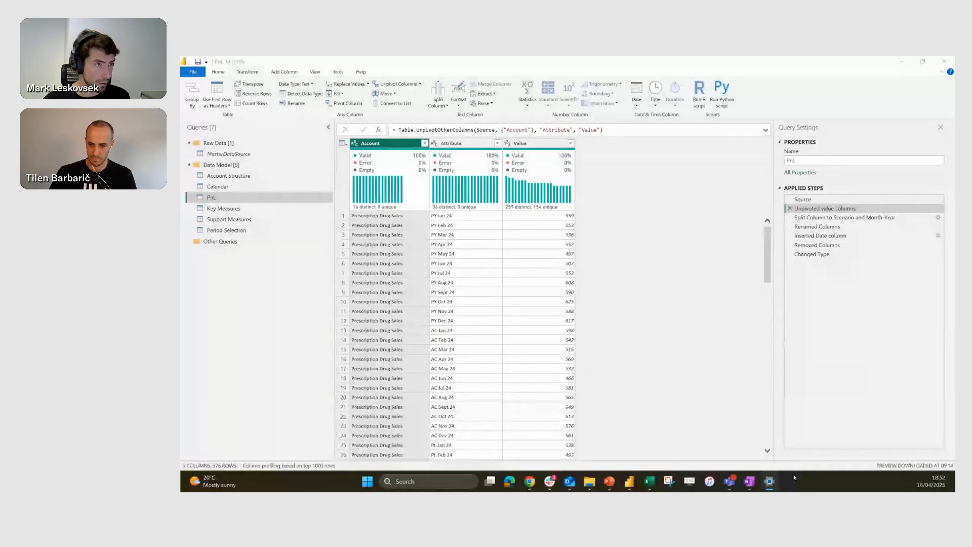
left_click(629, 481)
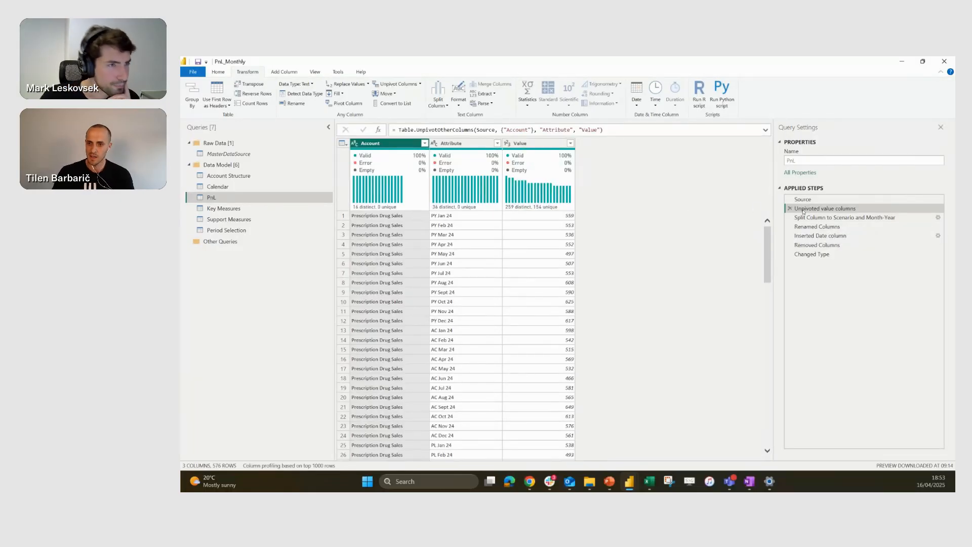
- Review the PnL query's steps from Split Column to Scenario and Month-Year through Inserted Date column to Removed Columns
left_click(831, 217)
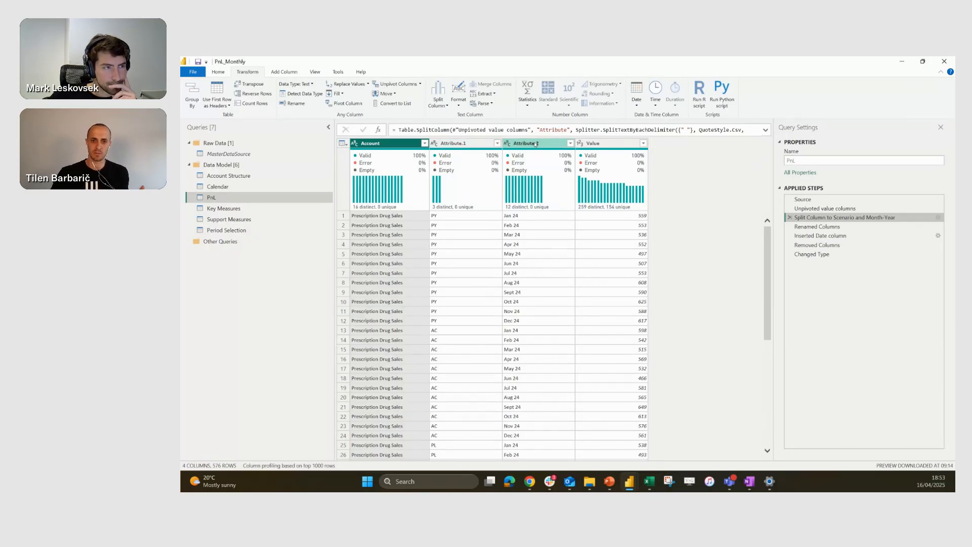
left_click(855, 230)
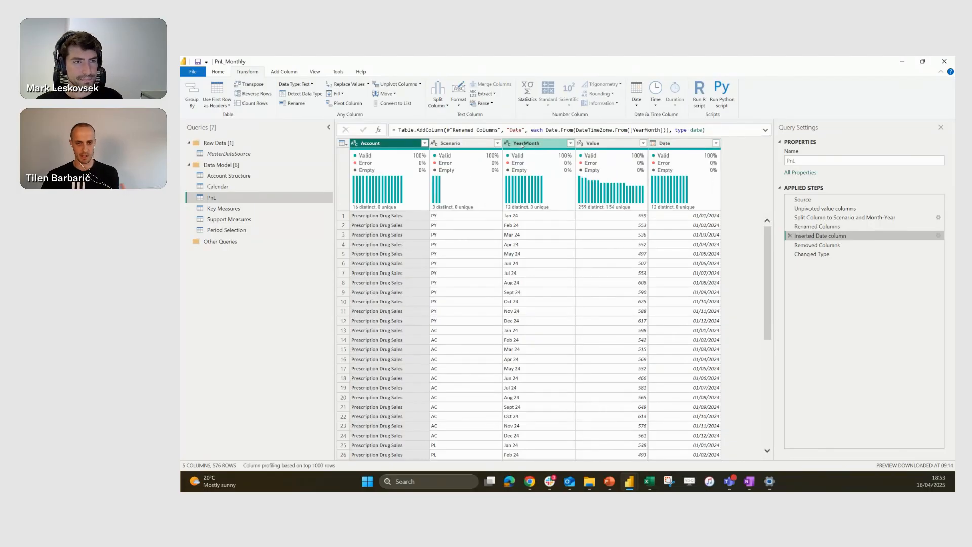
mouse_move(640, 187)
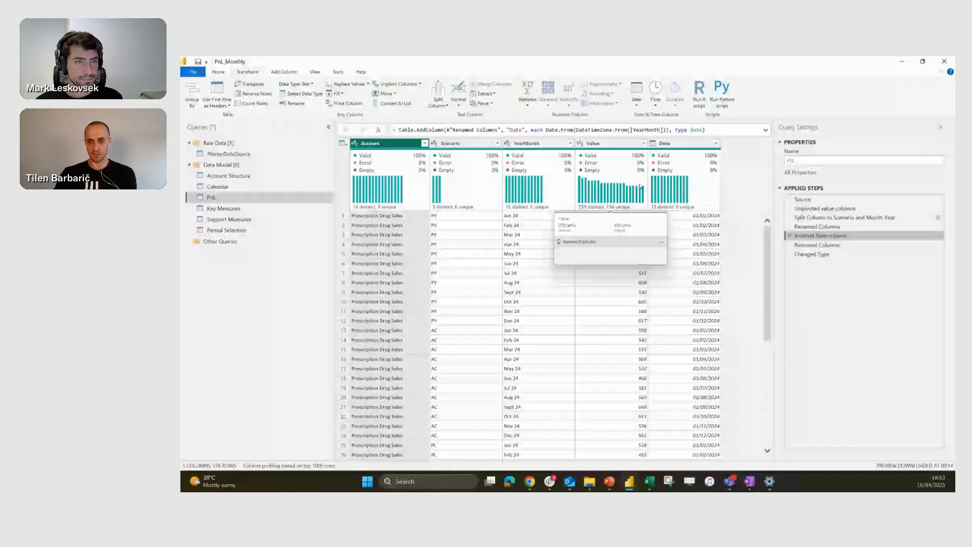
left_click(833, 246)
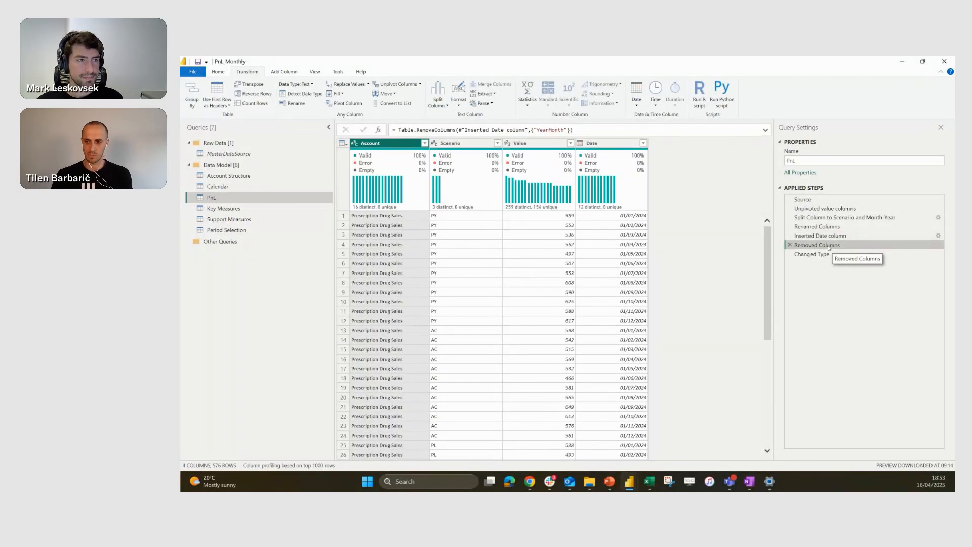
- Review the PnL query's Changed Type step, close the Power Query Editor and apply the queries
left_click(826, 254)
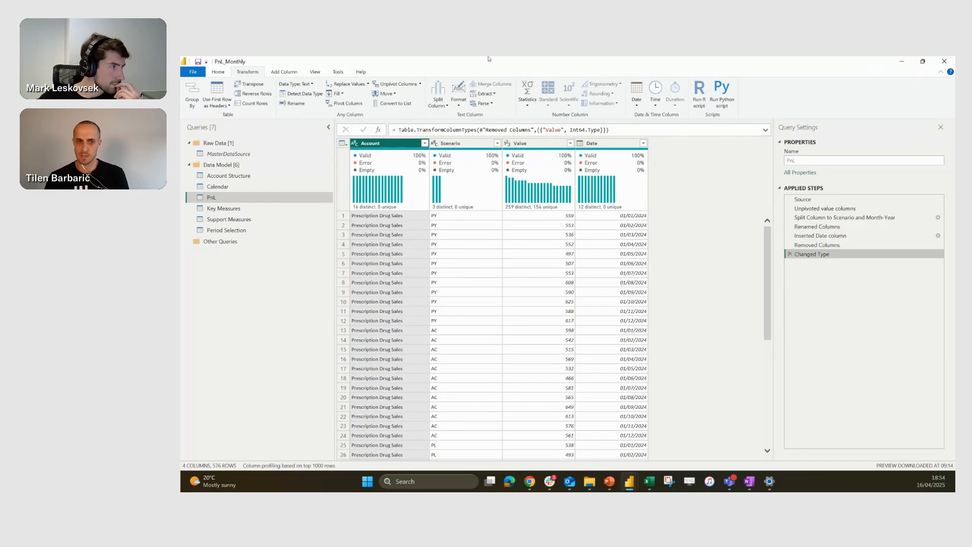
left_click(218, 71)
left_click(193, 91)
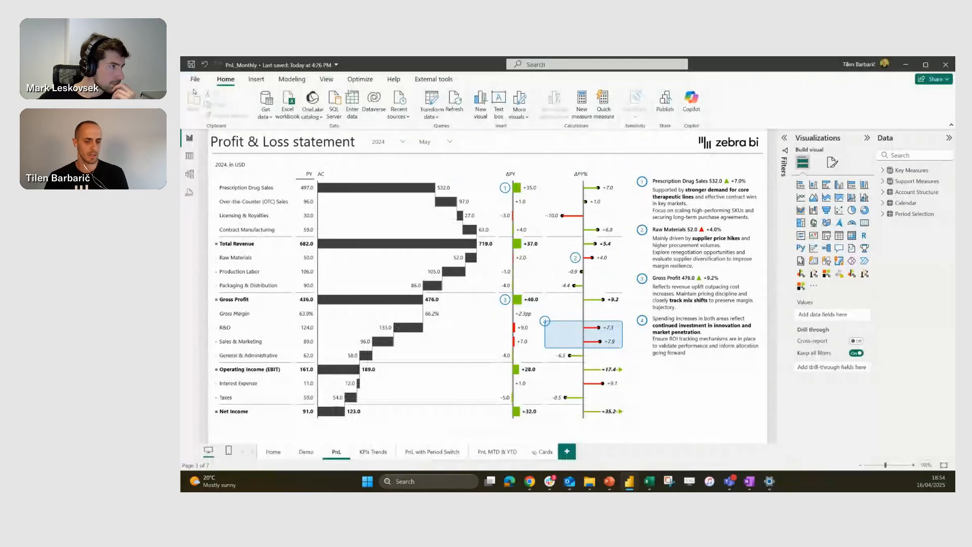
- Add a Zebra BI Tables visual to the Demo page and enlarge it to fill the area beneath the title
left_click(310, 453)
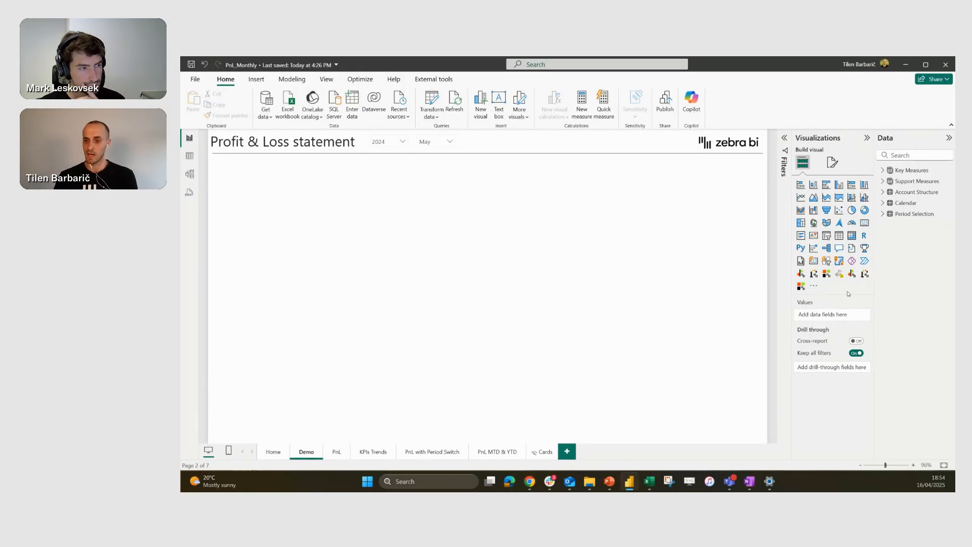
left_click(801, 274)
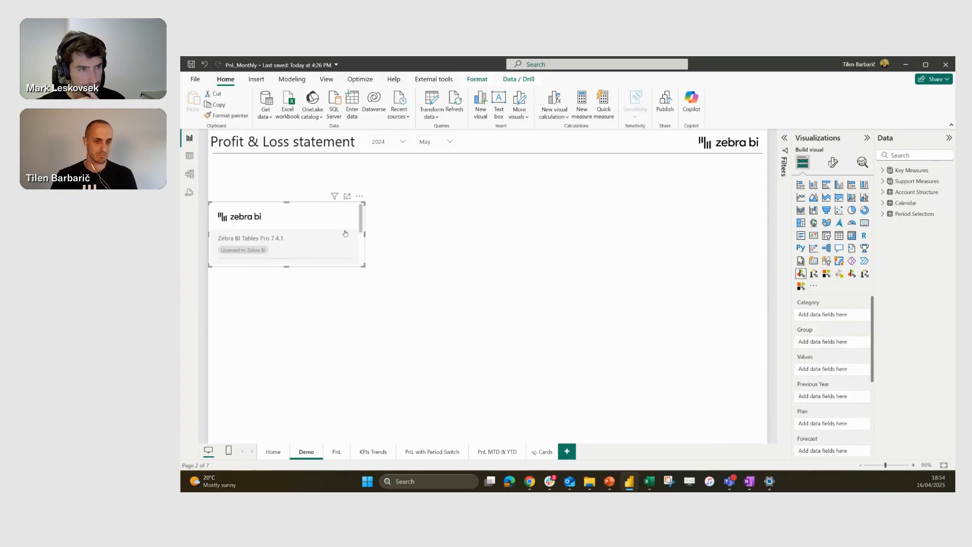
left_click_drag(279, 205, 285, 165)
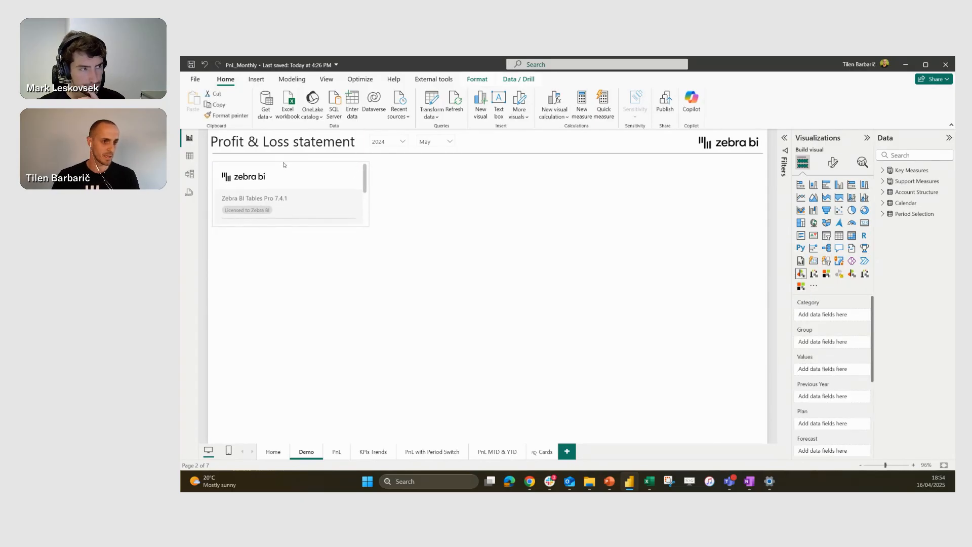
left_click_drag(371, 233, 756, 438)
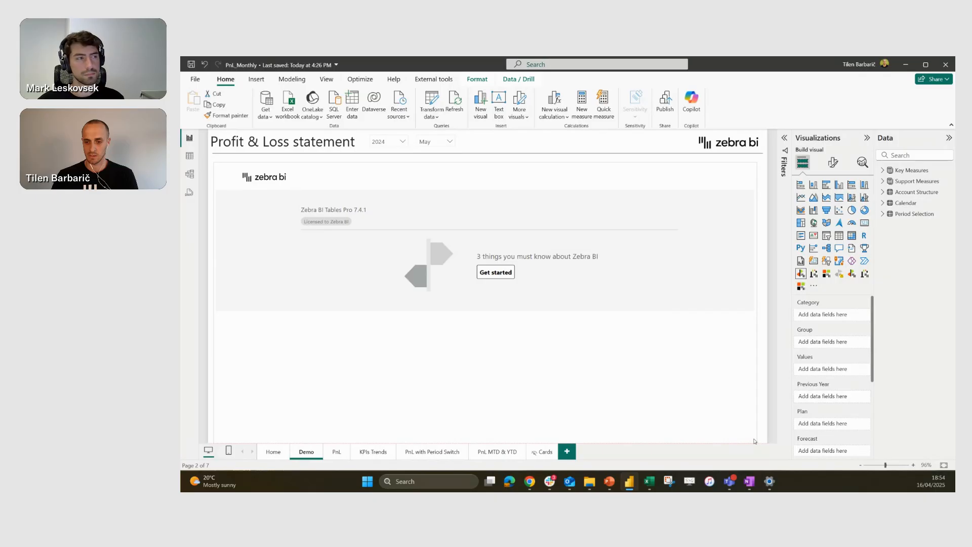
- View the formula of the AC measure in the Basic folder of Key Measures, enlarged for reading
left_click(883, 170)
left_click(889, 193)
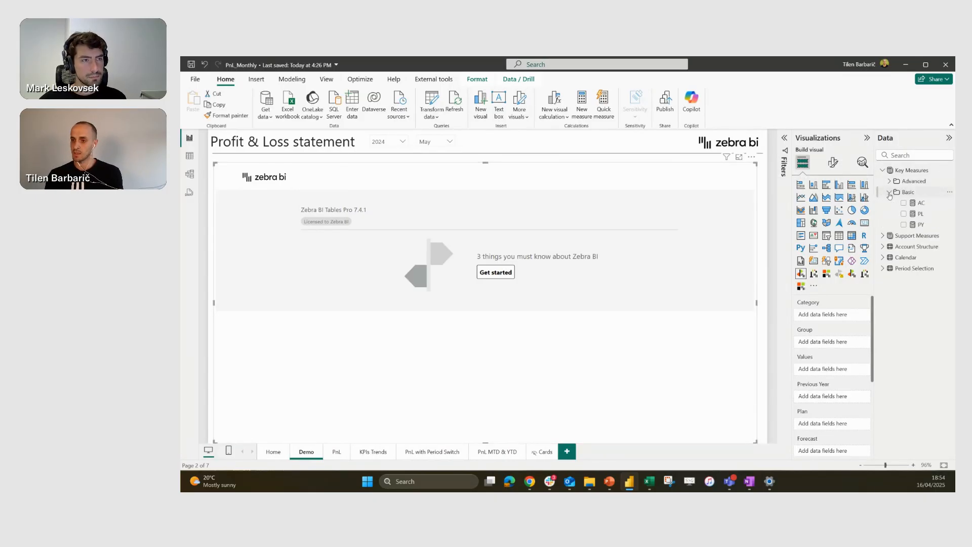
left_click(915, 203)
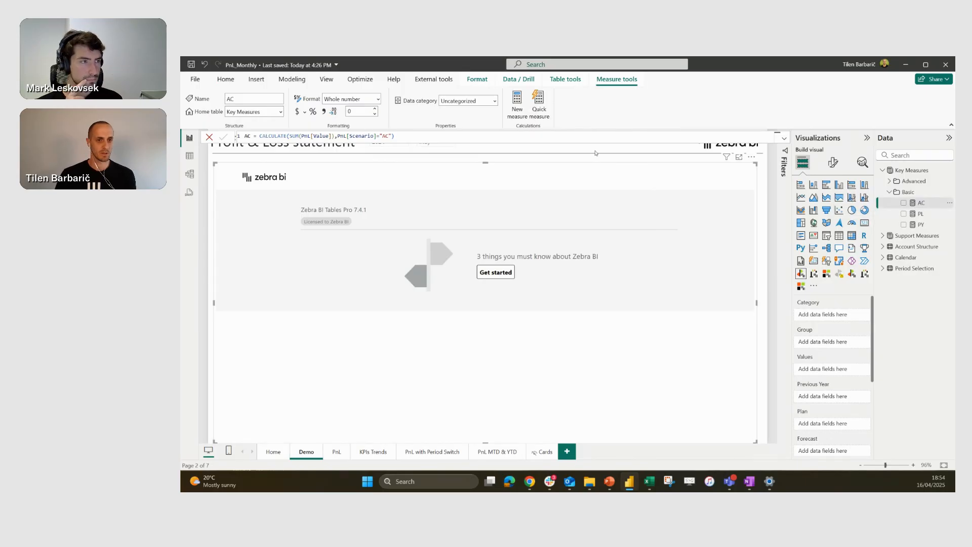
scroll(402, 136, "up", 5, "ctrl")
scroll(454, 137, "up", 1)
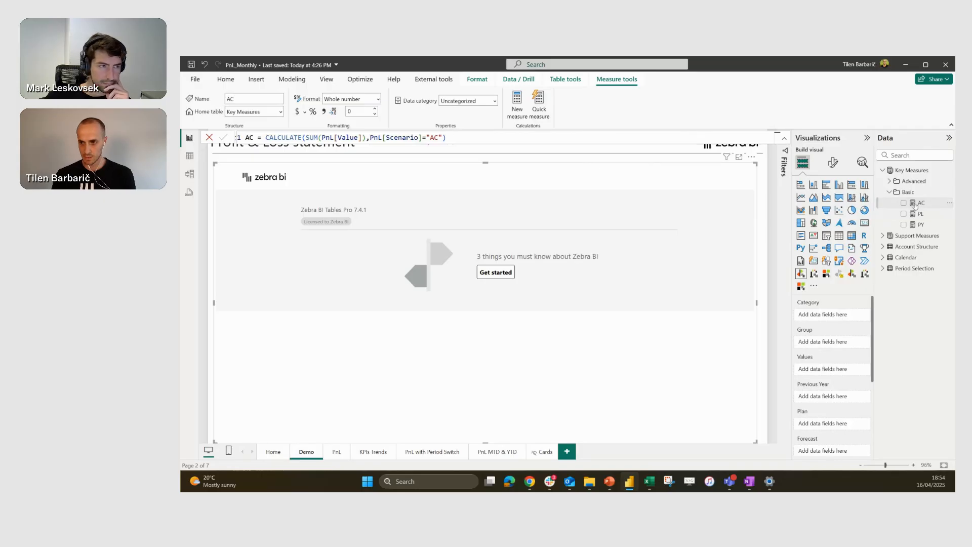
- Assign AC to Values, PY to Previous Year and the Account Structure's Account field to Category in the table visual
left_click_drag(913, 207, 824, 369)
left_click(920, 224)
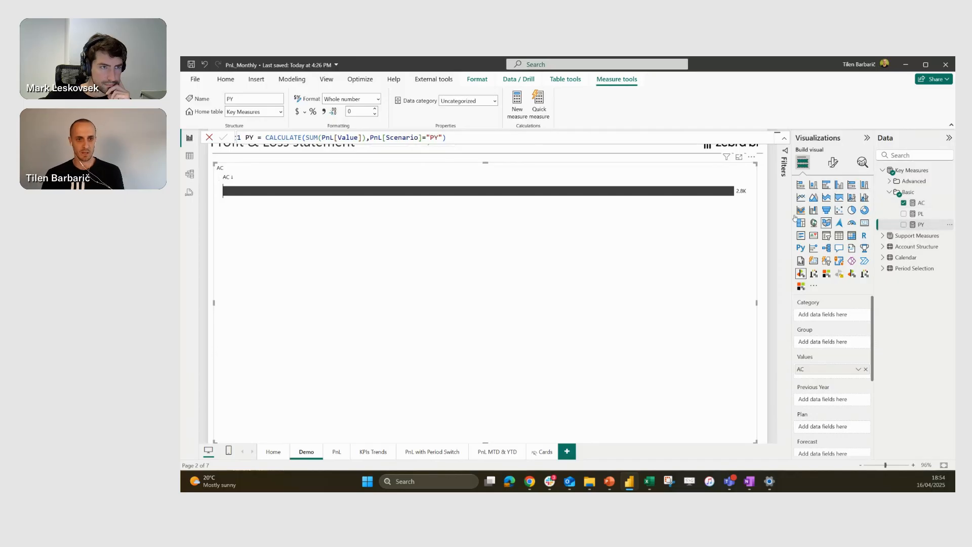
left_click_drag(921, 225, 847, 396)
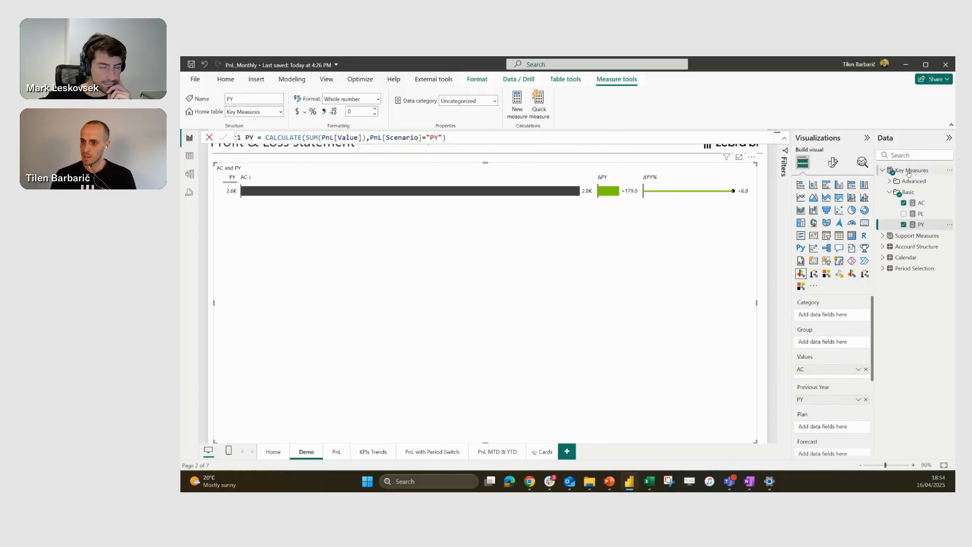
left_click(883, 247)
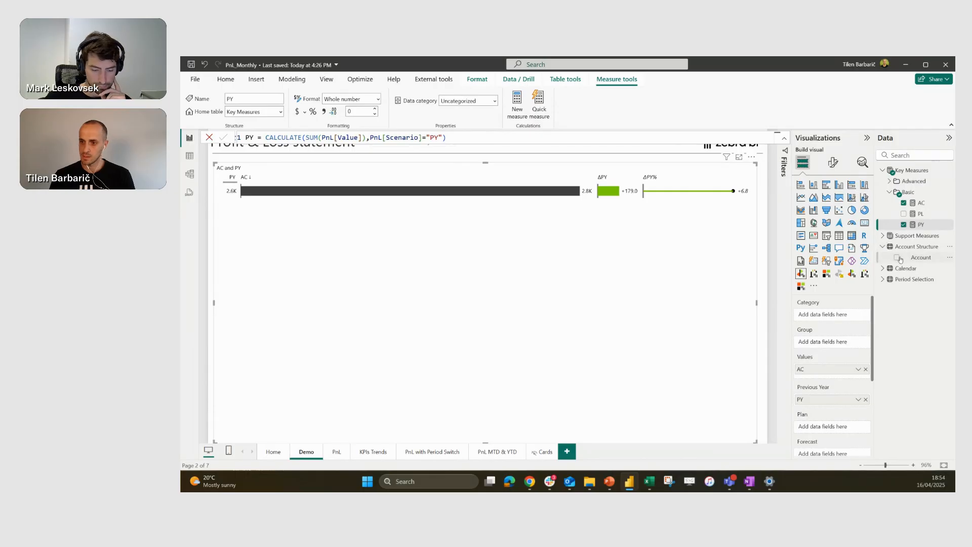
left_click_drag(849, 320, 848, 316)
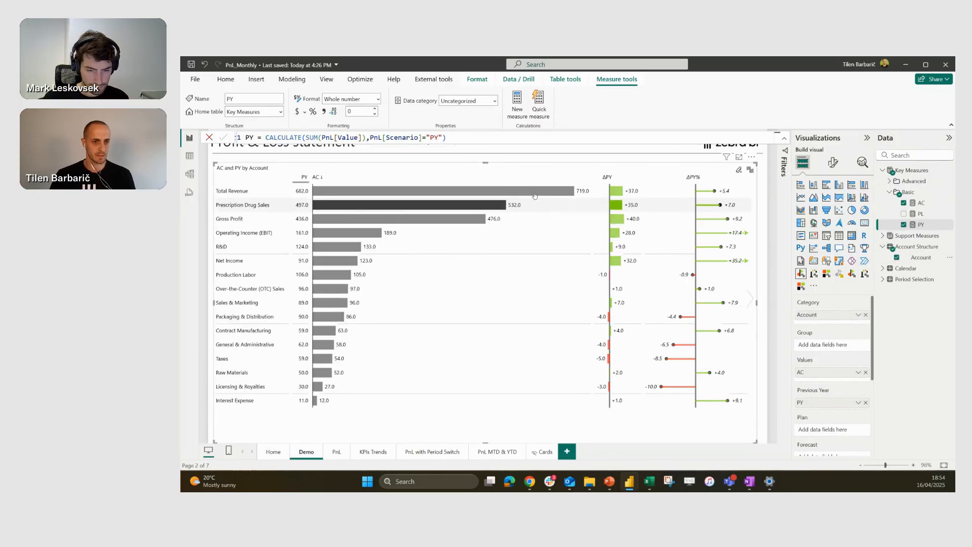
- Cycle the AC column's sorting through ascending to the unsorted account order, and dismiss the measure formula
left_click(345, 181)
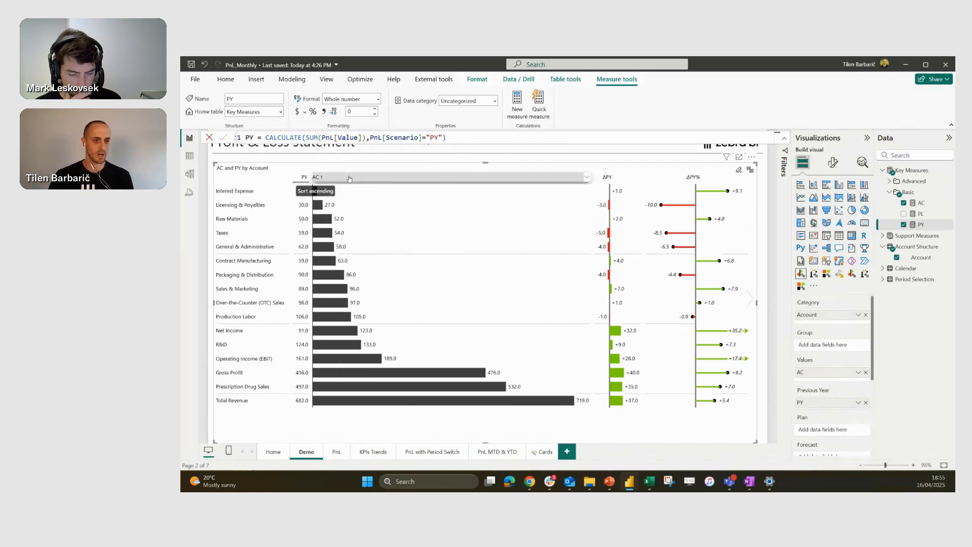
left_click(349, 178)
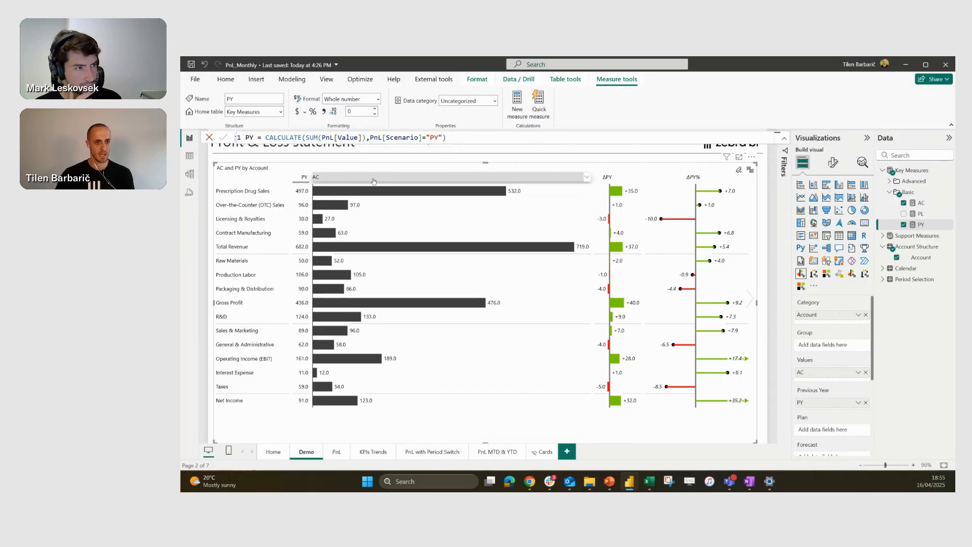
left_click(207, 138)
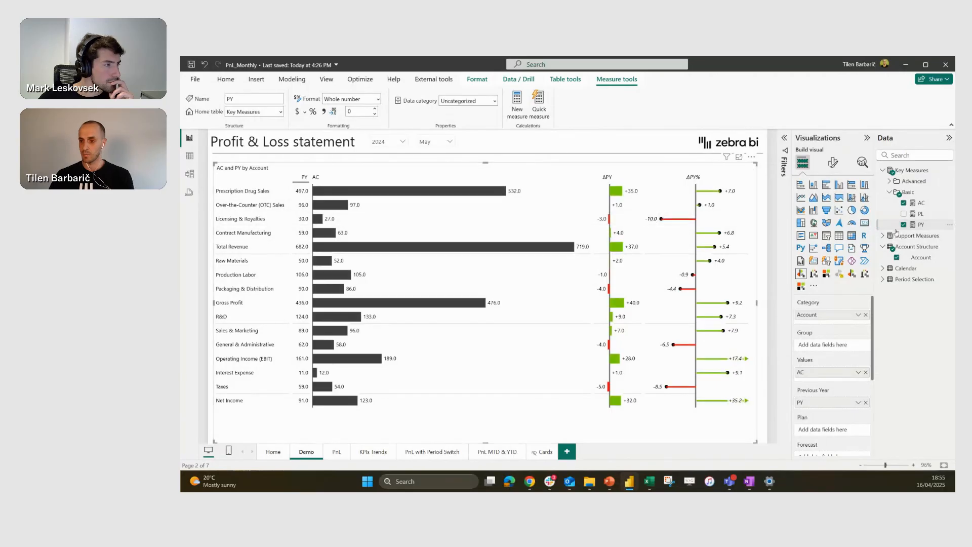
- Examine the Index column of the Account Structure table in the table view and return to the report
left_click(921, 258)
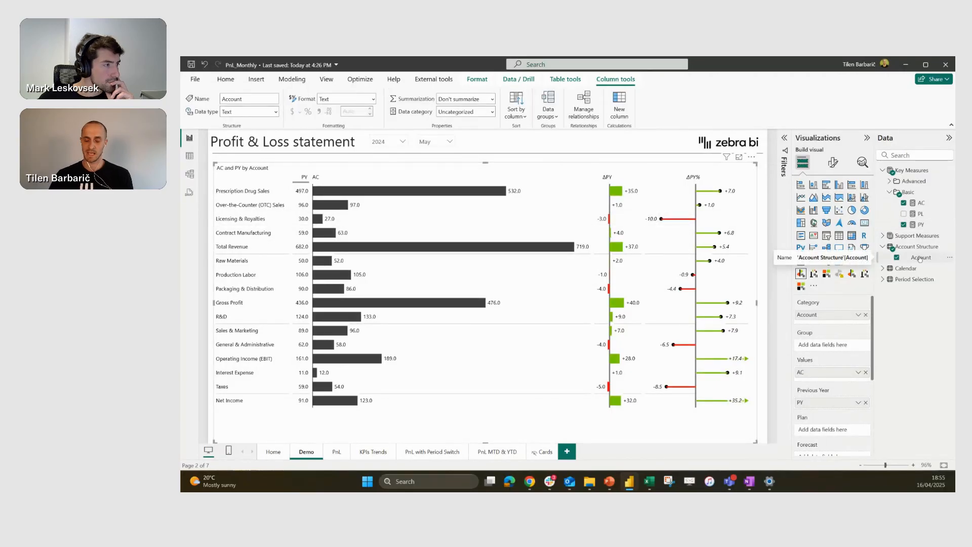
left_click(189, 155)
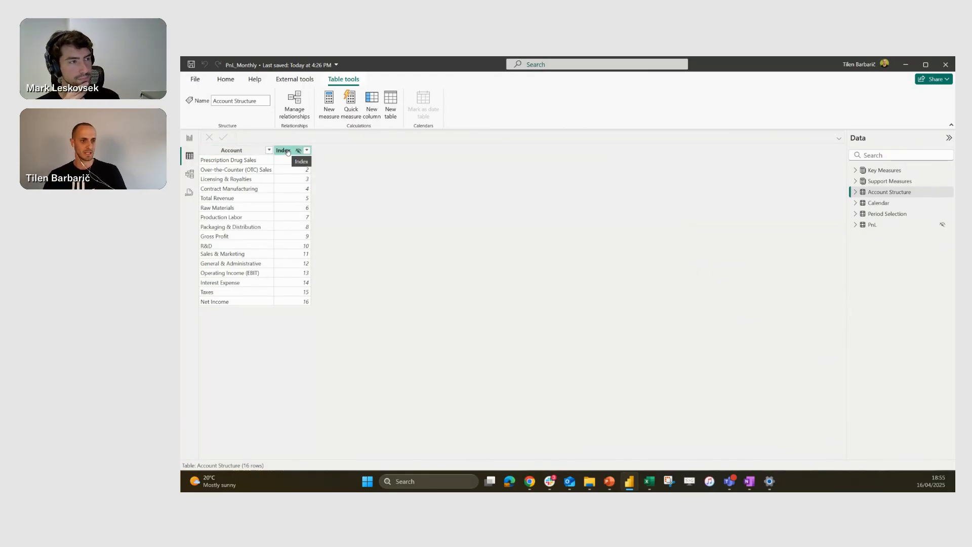
left_click(189, 138)
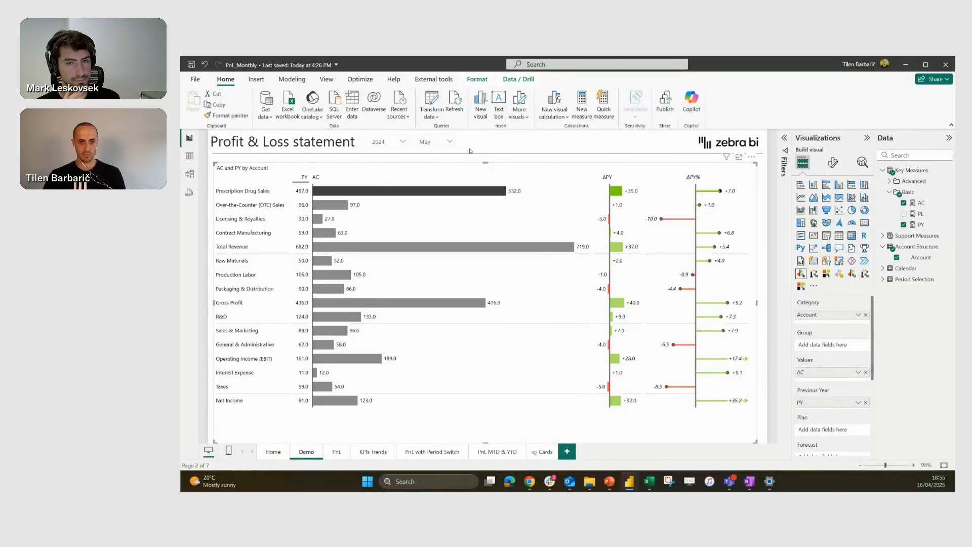
- Set the Account field to be sorted by the Index column
left_click(918, 259)
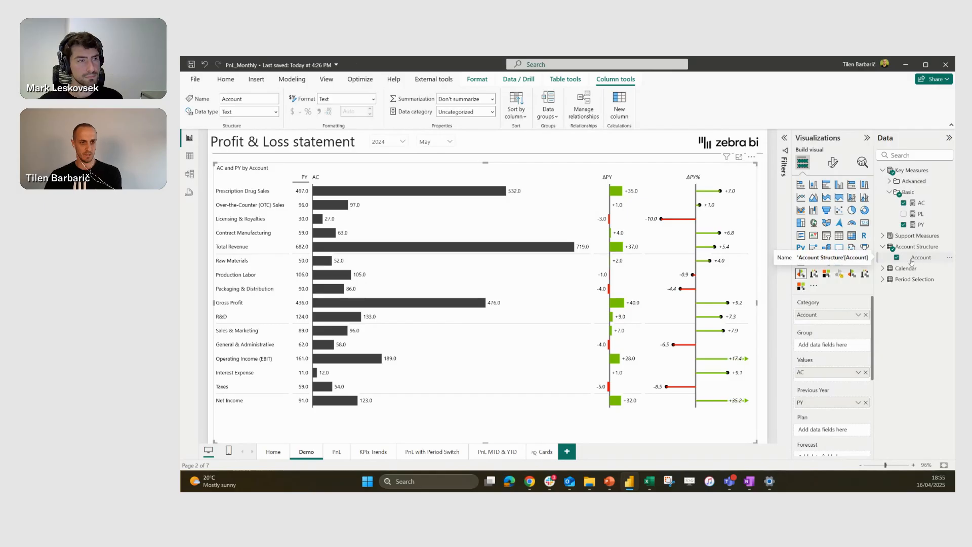
left_click(524, 121)
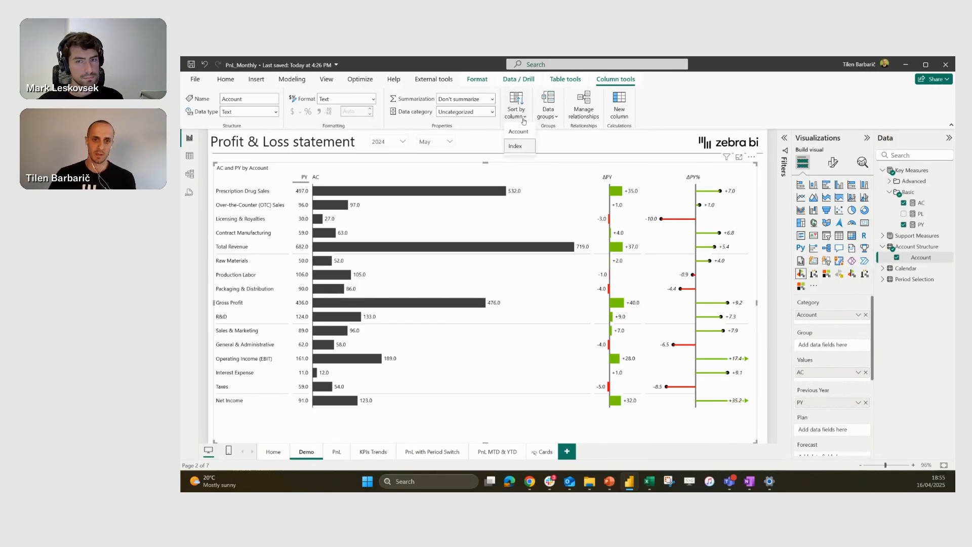
left_click(515, 146)
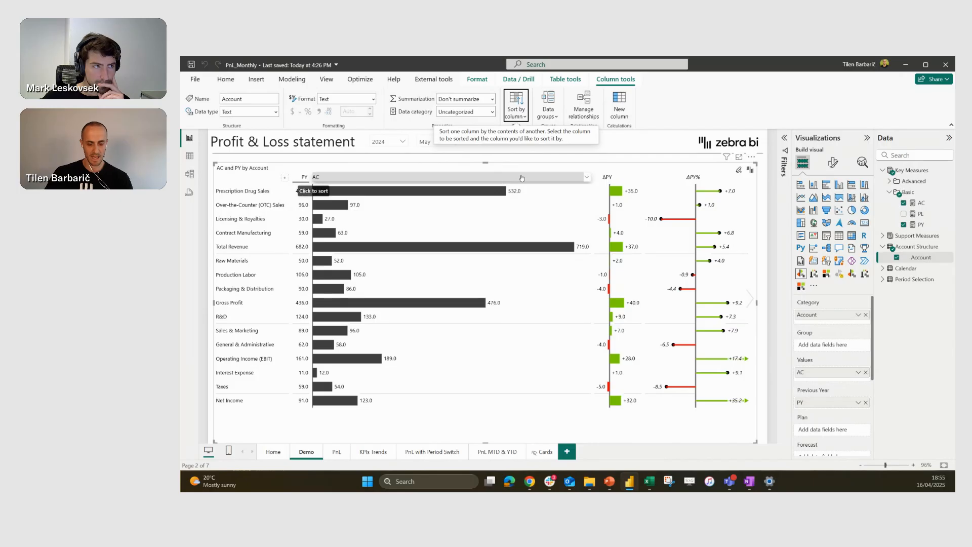
- Change the AC column's chart type to a waterfall
left_click(586, 178)
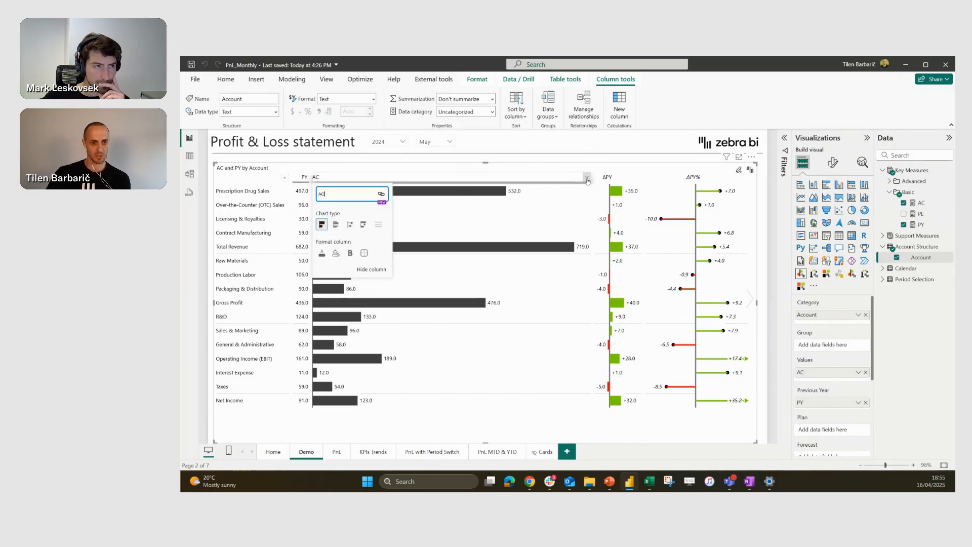
left_click(363, 228)
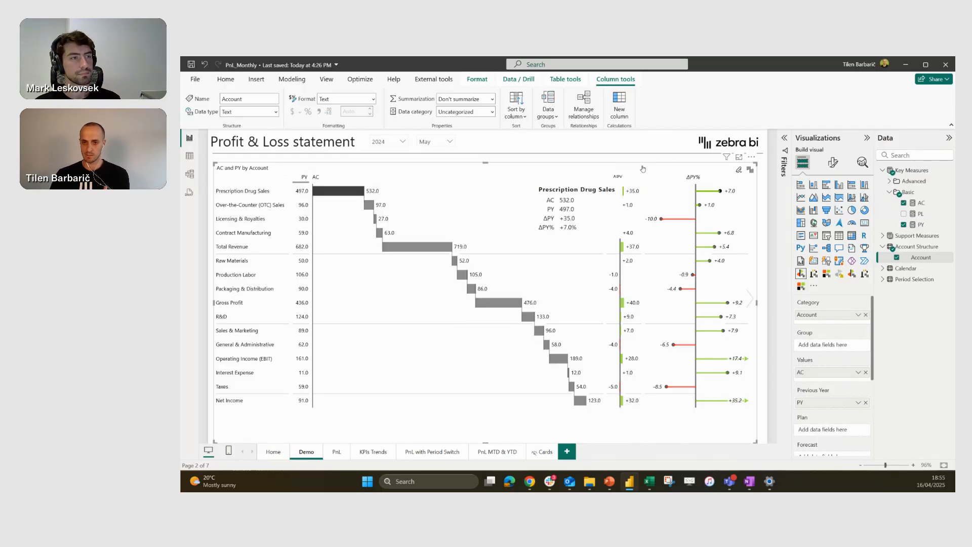
mouse_move(643, 197)
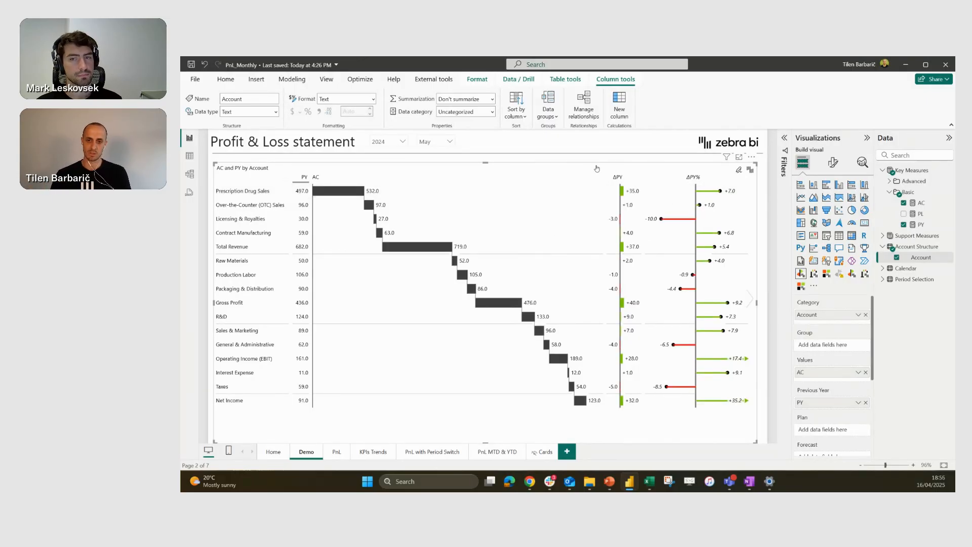
- Mark Total Revenue as a result and invert the Raw Materials, Production Labor and Packaging & Distribution rows
left_click(236, 247)
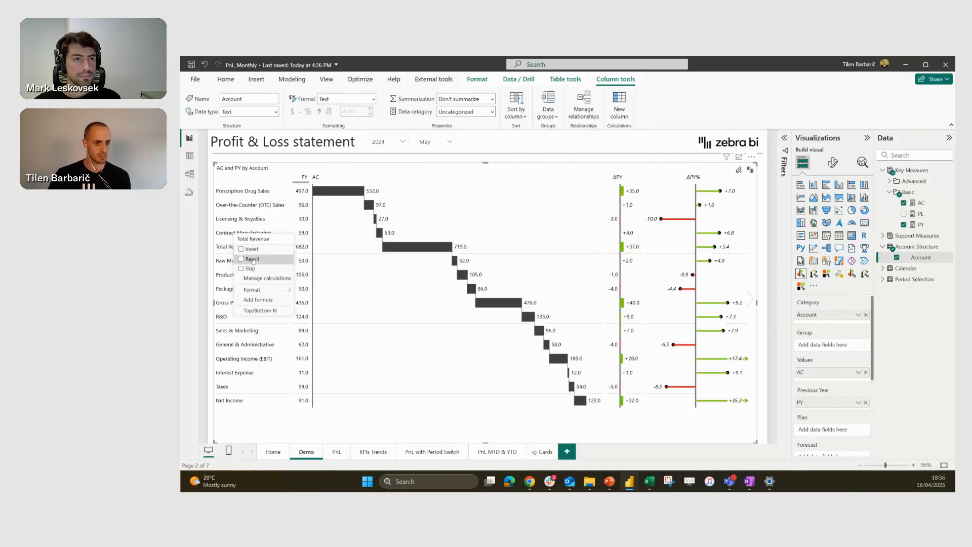
left_click(253, 259)
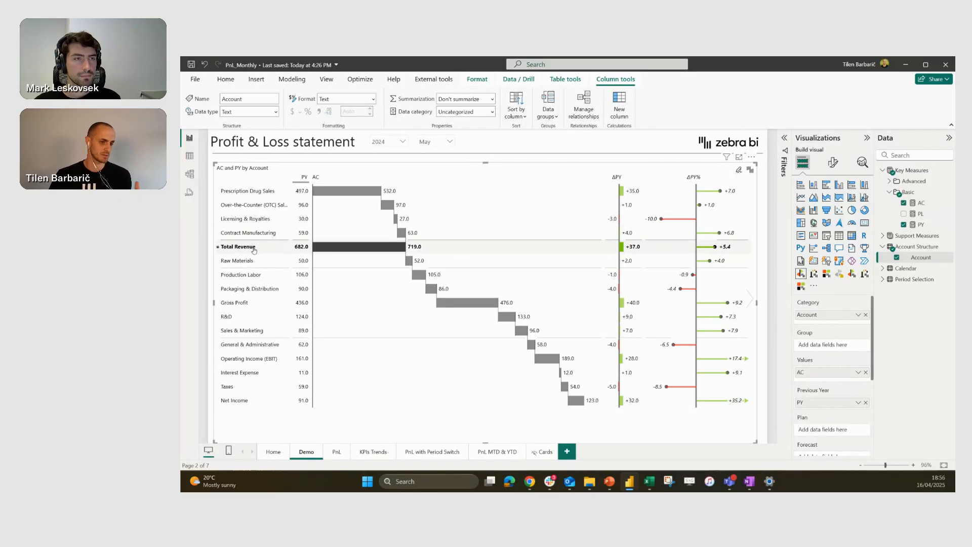
left_click(238, 260)
left_click(238, 267)
left_click(234, 278)
left_click(245, 284)
left_click(238, 288)
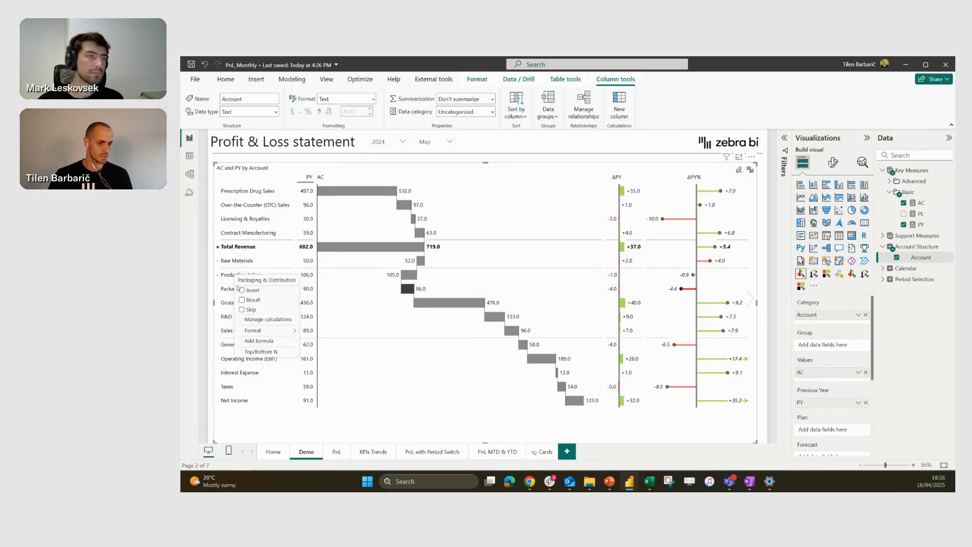
left_click(242, 289)
- Mark Gross Profit as a result and invert the R&D, Sales & Marketing and General & Administrative rows
left_click(236, 302)
left_click(251, 314)
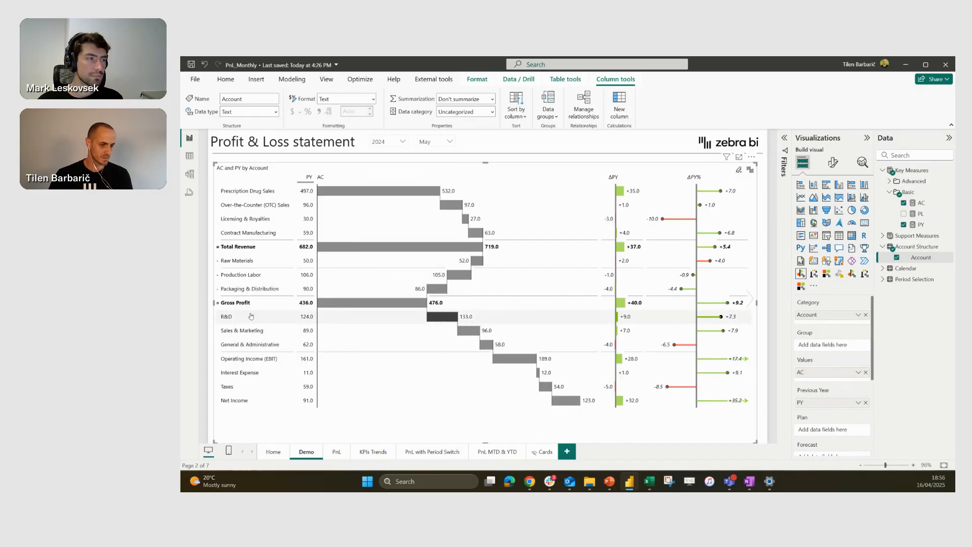
left_click(229, 317)
left_click(232, 325)
left_click(236, 330)
left_click(239, 336)
left_click(244, 342)
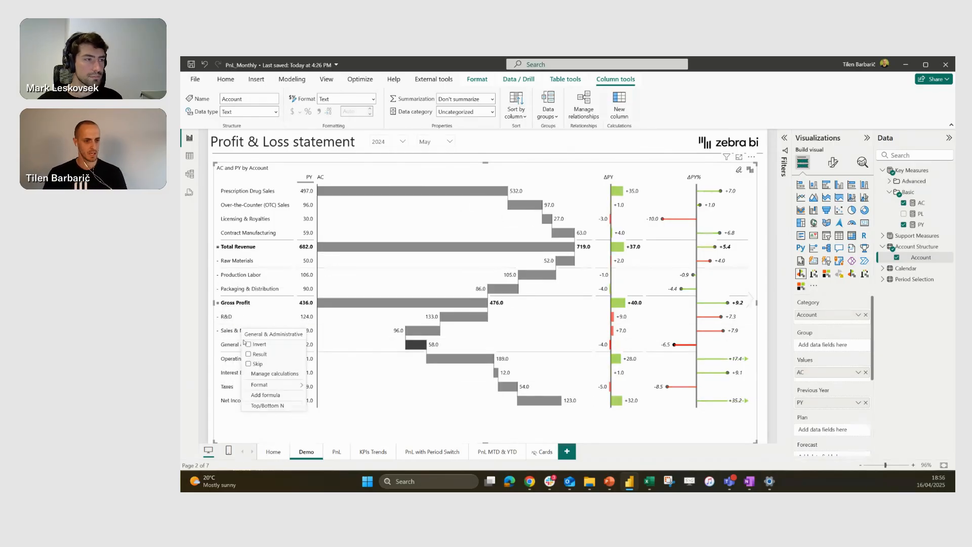
left_click(256, 344)
- Mark Operating Income (EBIT) and Net Income as results, and invert the Interest Expense and Taxes rows
left_click(251, 357)
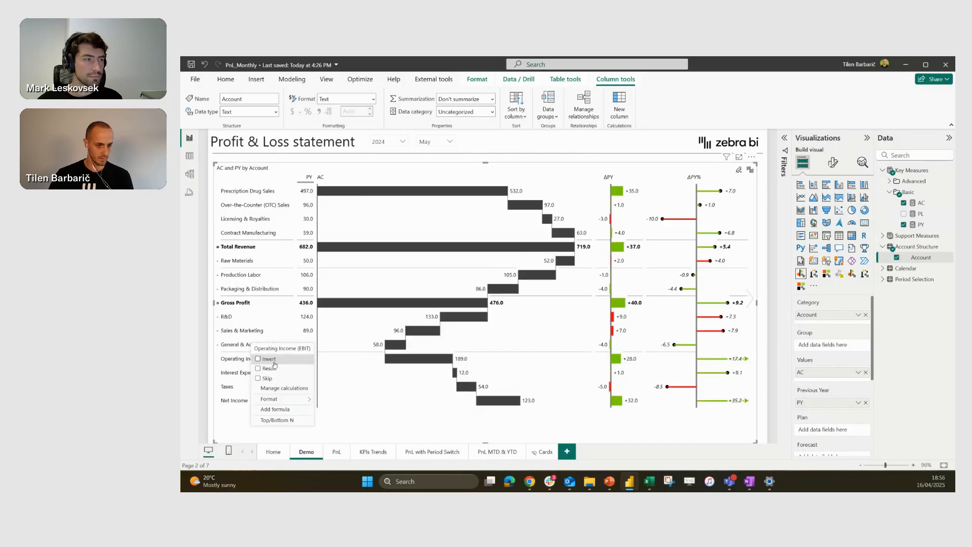
left_click(274, 368)
left_click(225, 373)
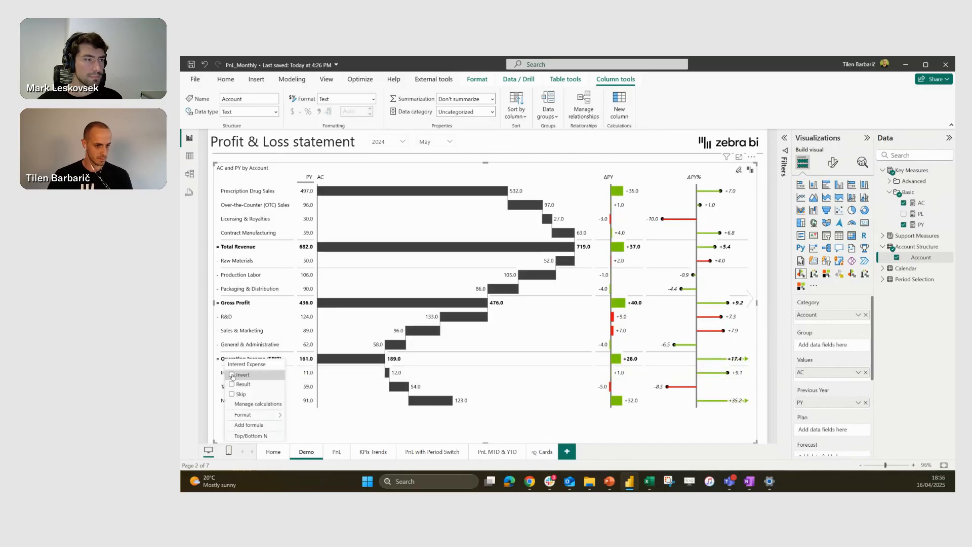
left_click(233, 375)
left_click(225, 386)
left_click(235, 389)
left_click(235, 401)
left_click(254, 391)
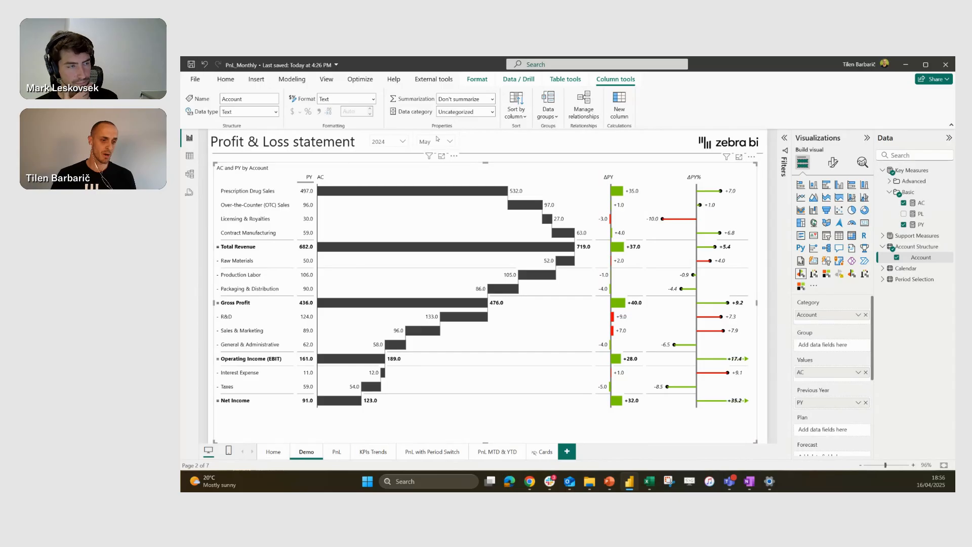
- Add a formula row named "Gross margin" below the Gross Profit row
left_click(232, 306)
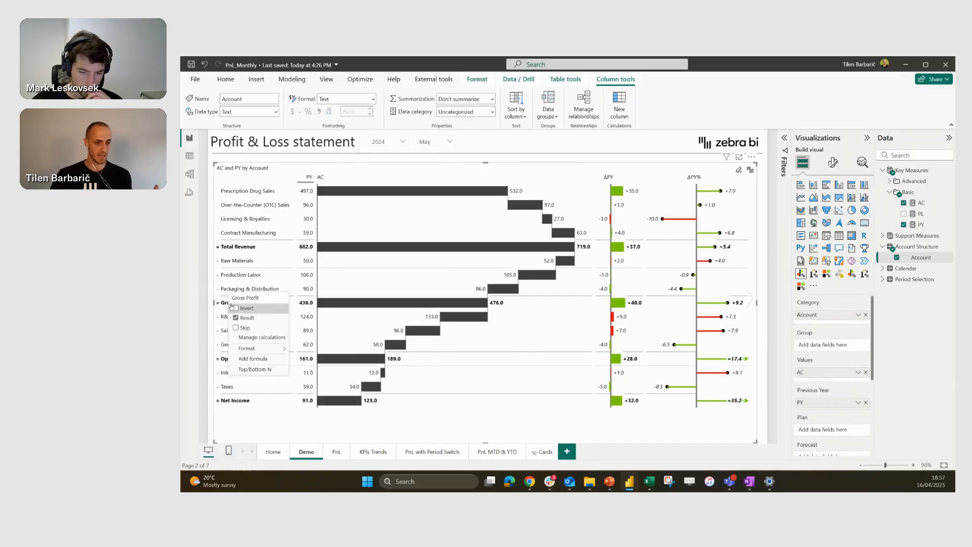
left_click(274, 358)
type("Gross maring")
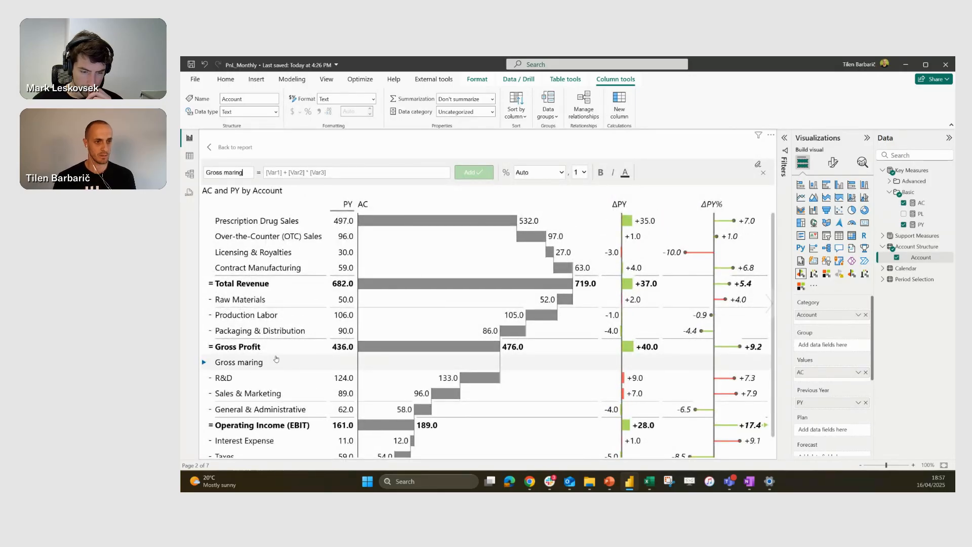
key("BackSpace")
key("BackSpace")
key("BackSpace")
type("gin")
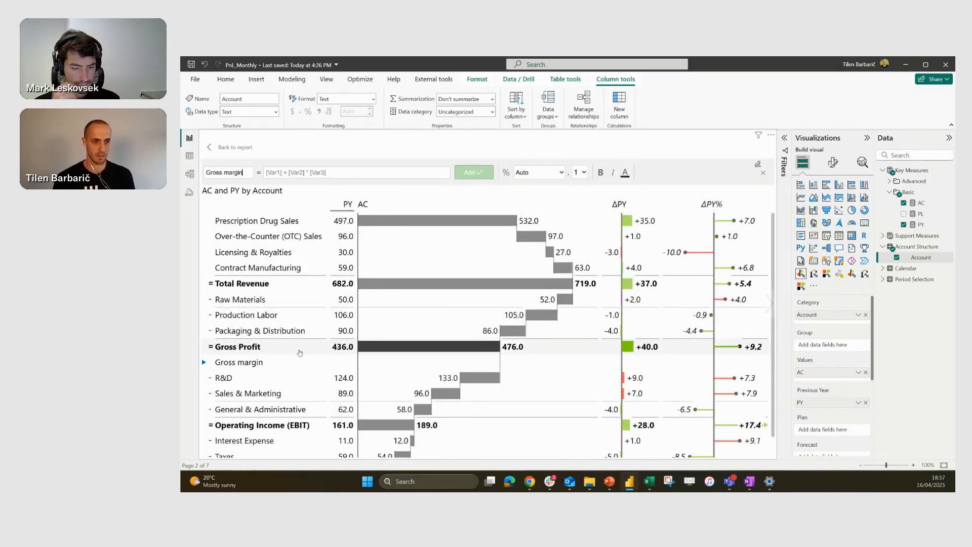
- Define the Gross margin formula as [Gross Profit] / [Total Revenue]
left_click(273, 174)
type("profit")
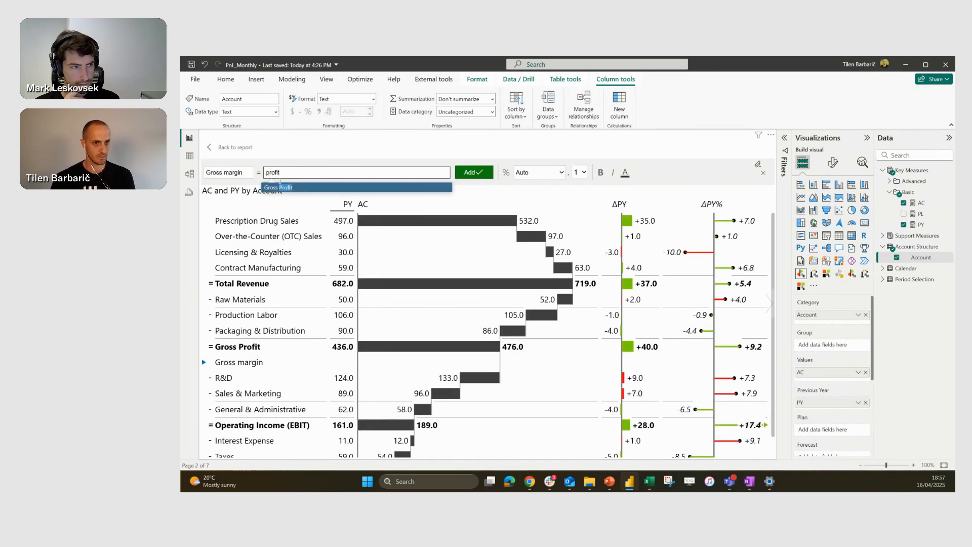
left_click(279, 185)
type("/ reve")
left_click(280, 187)
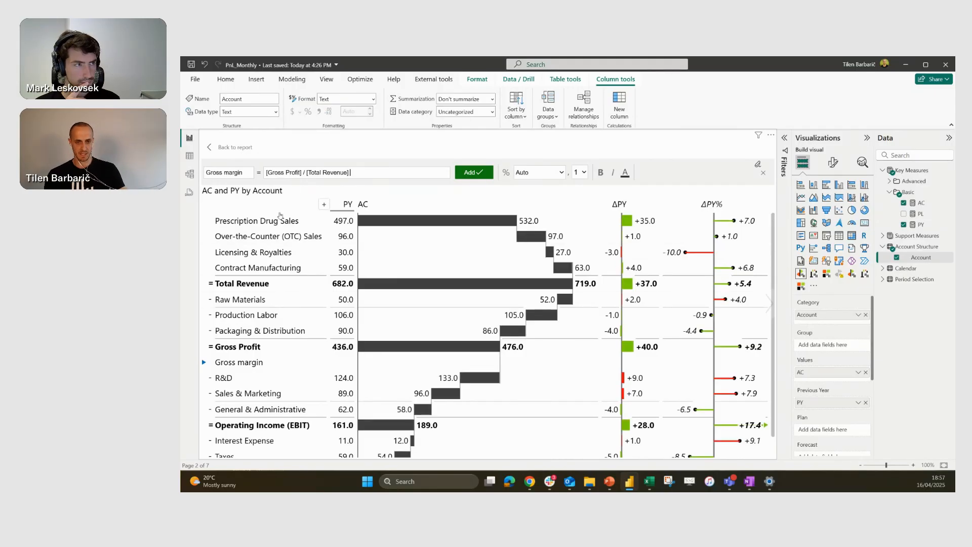
- Format the Gross margin row as Percentage (%) in italics and add it to the table
left_click(555, 172)
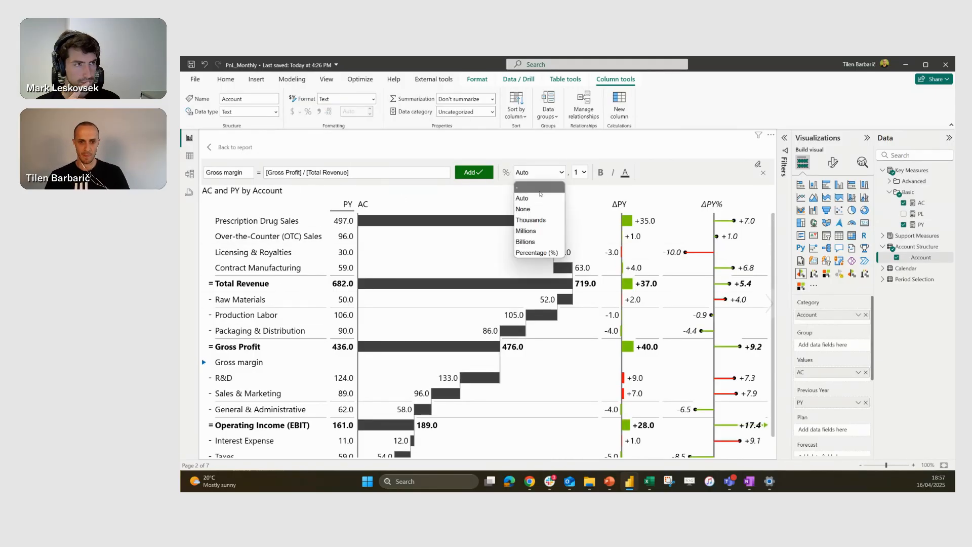
left_click(539, 253)
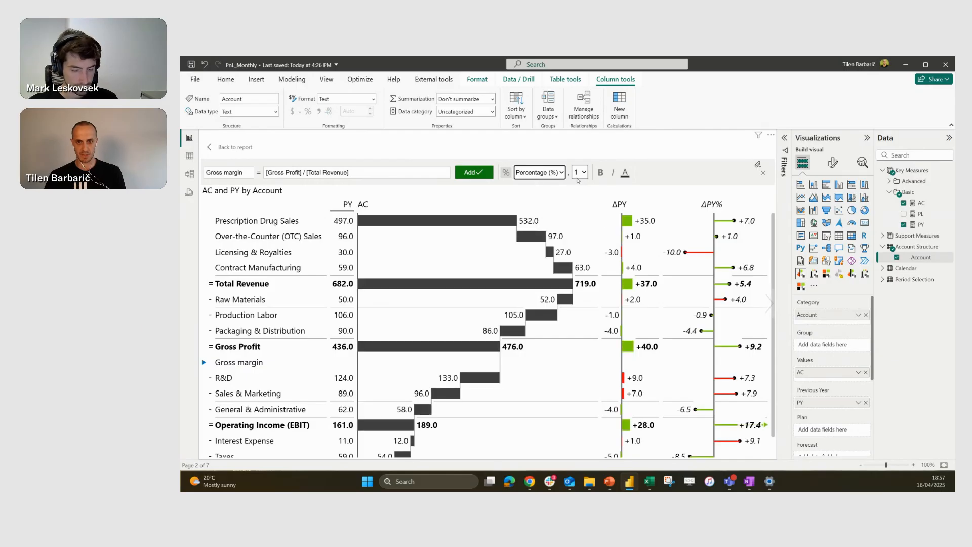
left_click(613, 172)
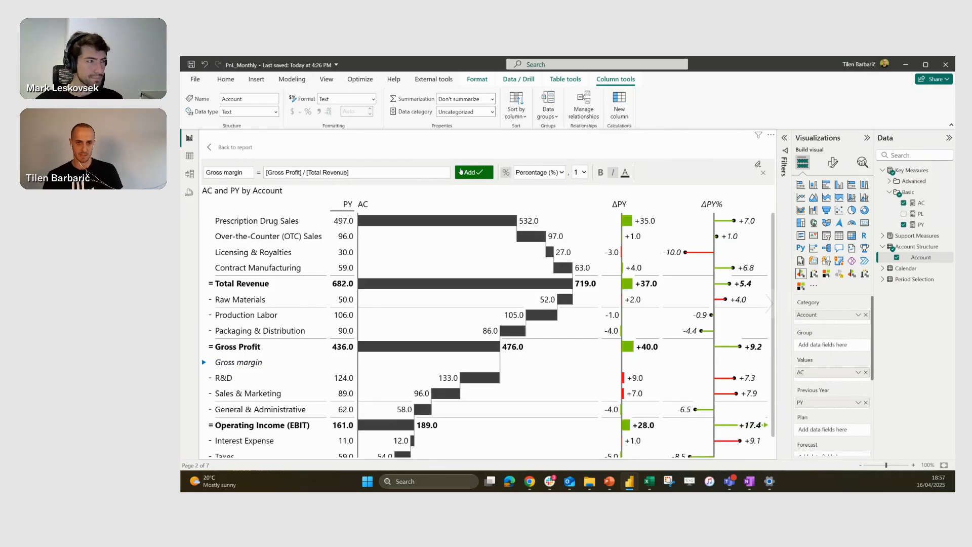
left_click(468, 174)
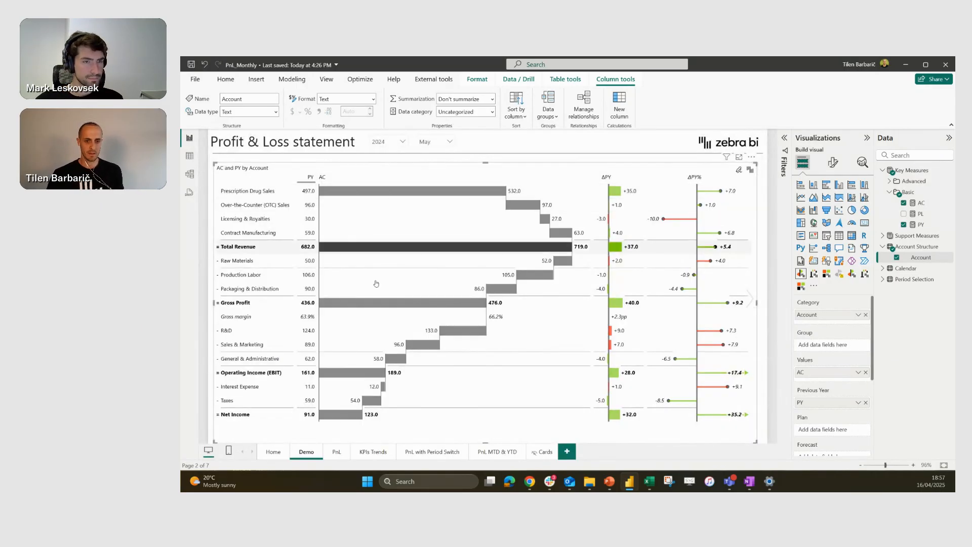
- Comment on Prescription Drug Sales' ΔPY variance, citing stronger demand for core therapeutic lines, contract wins, scaling high-performing SKUs and securing long-term purchase agreements
mouse_move(313, 350)
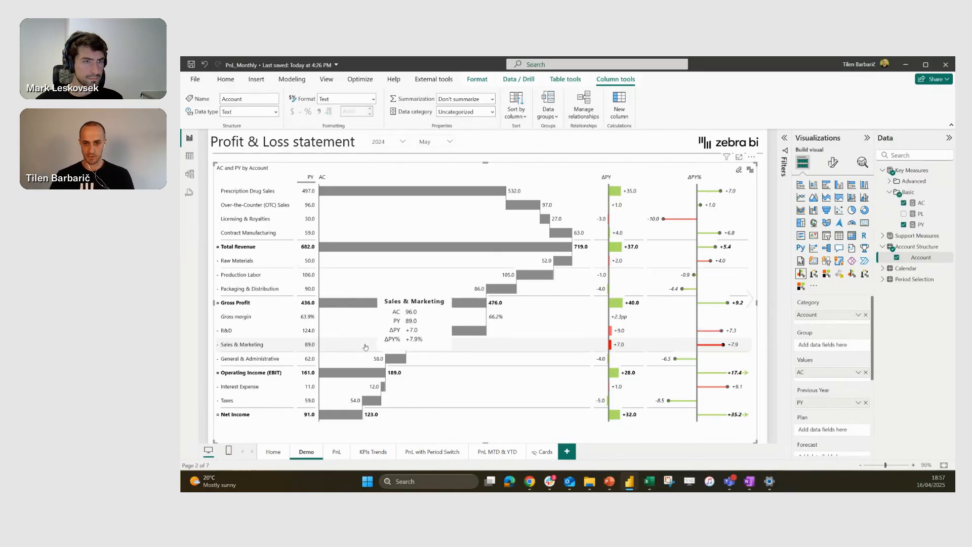
left_click(632, 161)
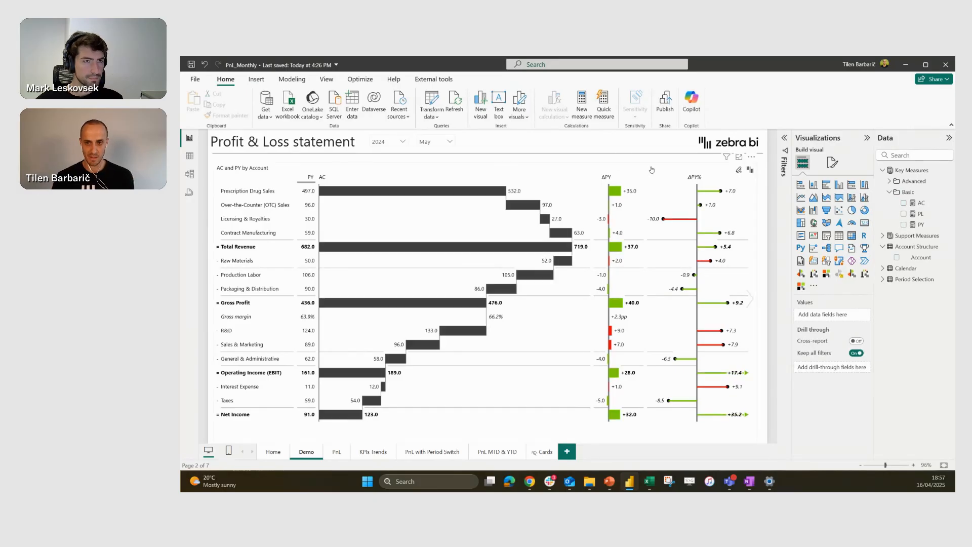
left_click(652, 169)
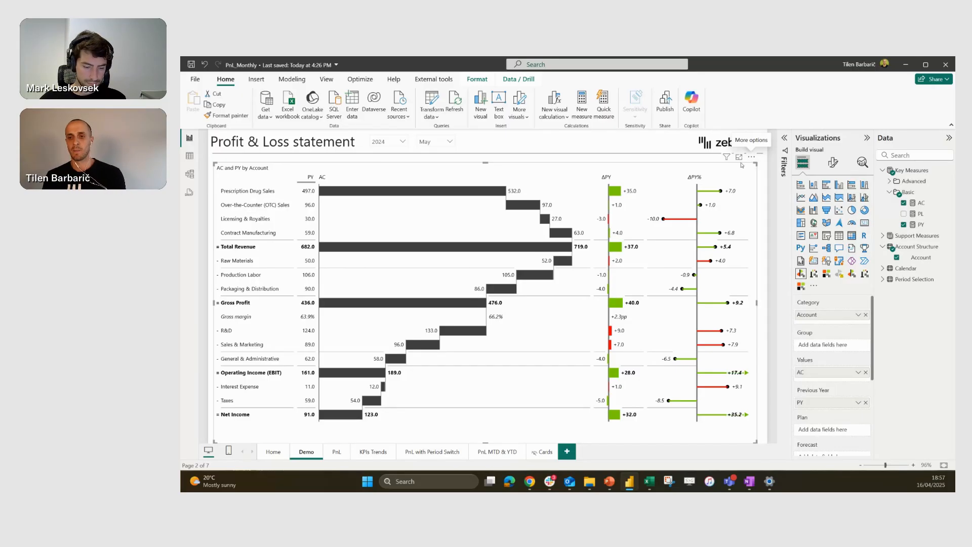
left_click(738, 170)
left_click(467, 174)
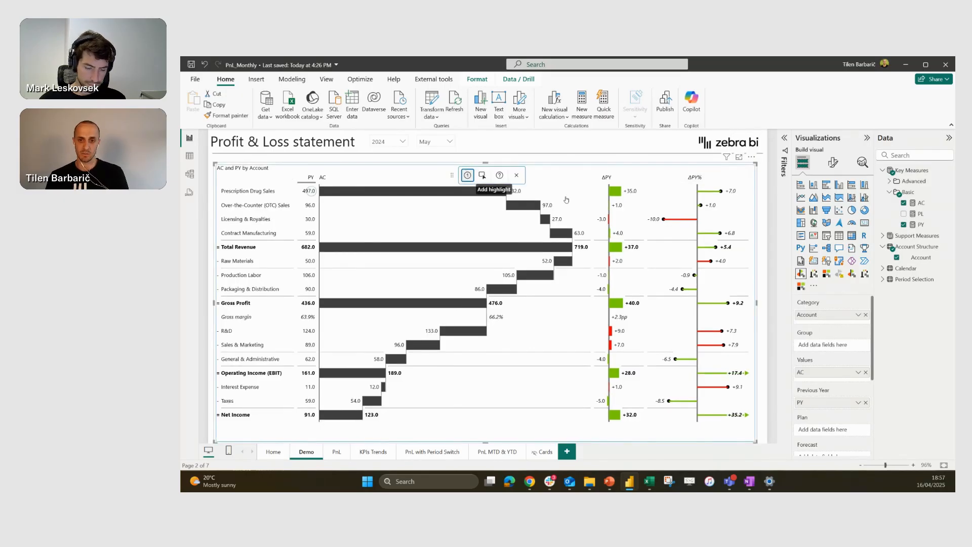
left_click(600, 191)
key("alt+Tab")
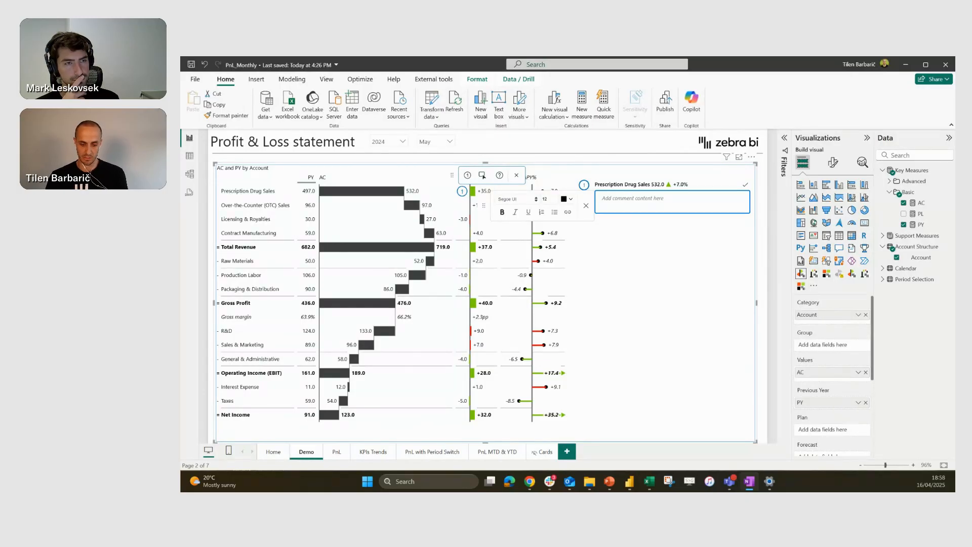
left_click(641, 196)
type("Supported by stronger demand for core therapeutic lines and effective contract wins in key markets. Focus on scaling high-performing SKUs and securing long-term purchase agreements")
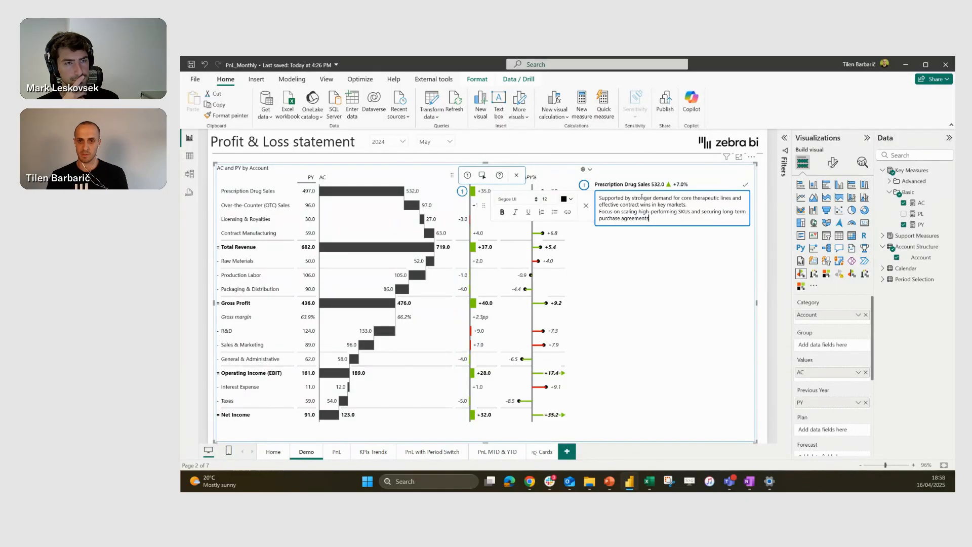
- Make "stronger demand for core therapeutic lines" bold in the Prescription Drug Sales comment and save the comment
left_click_drag(632, 199, 732, 198)
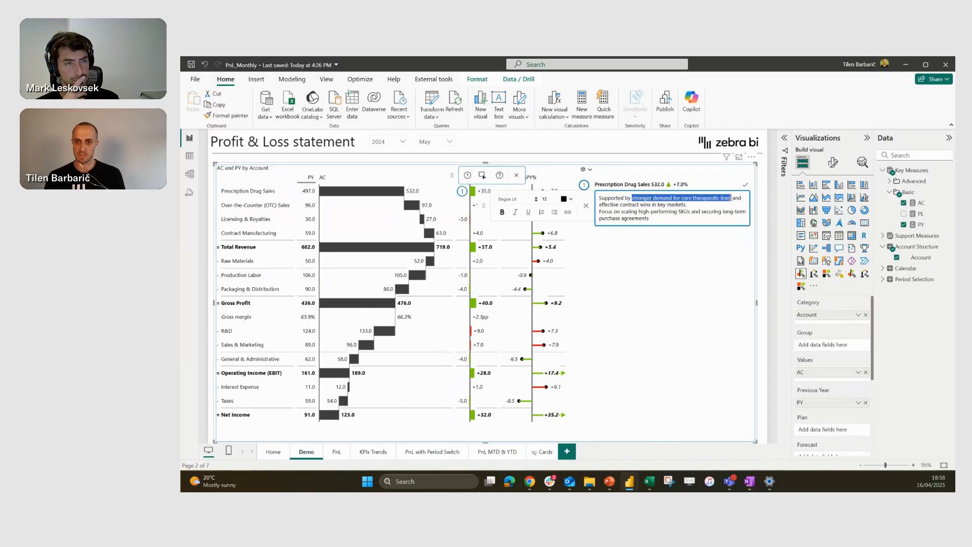
key("ctrl+b")
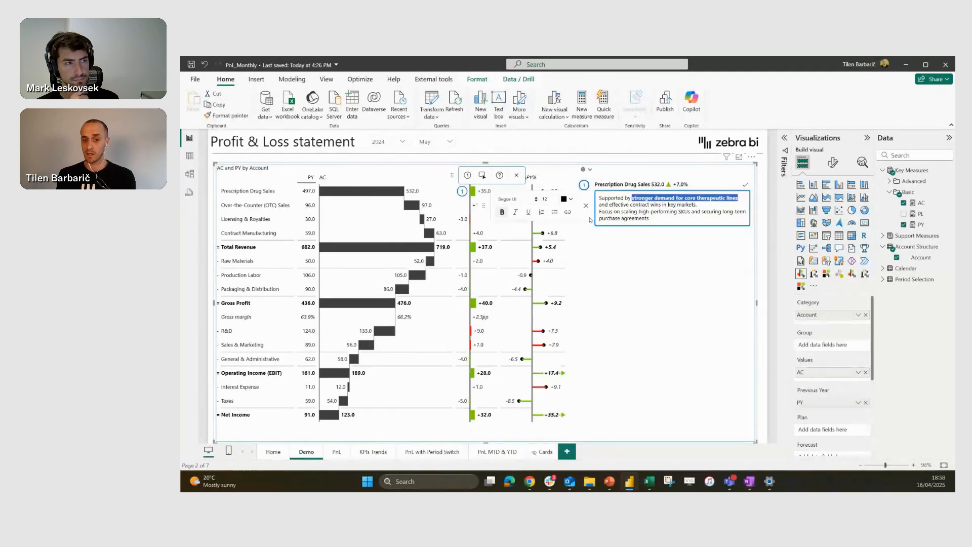
left_click(744, 184)
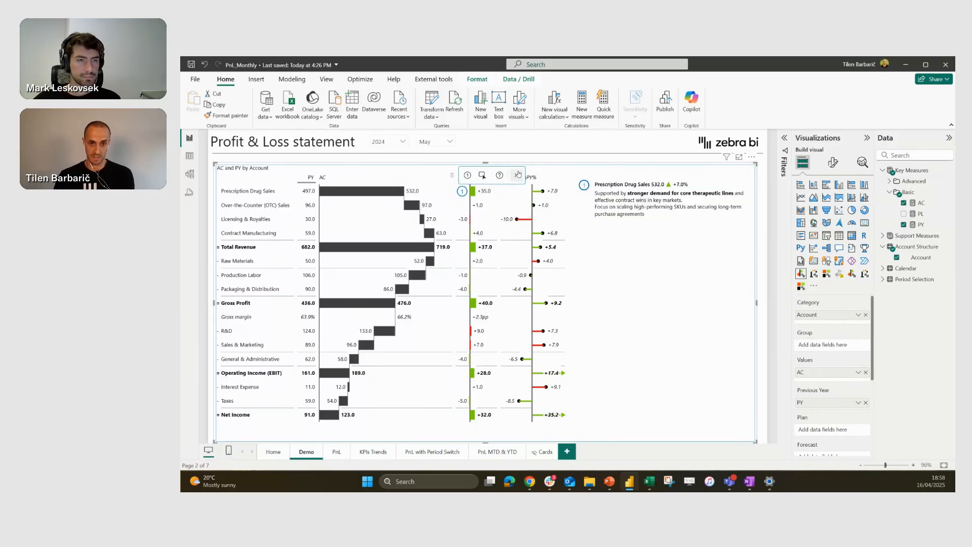
- Highlight the ΔPY% variances of R&D and Sales & Marketing and attach a new comment to the highlight
left_click(483, 178)
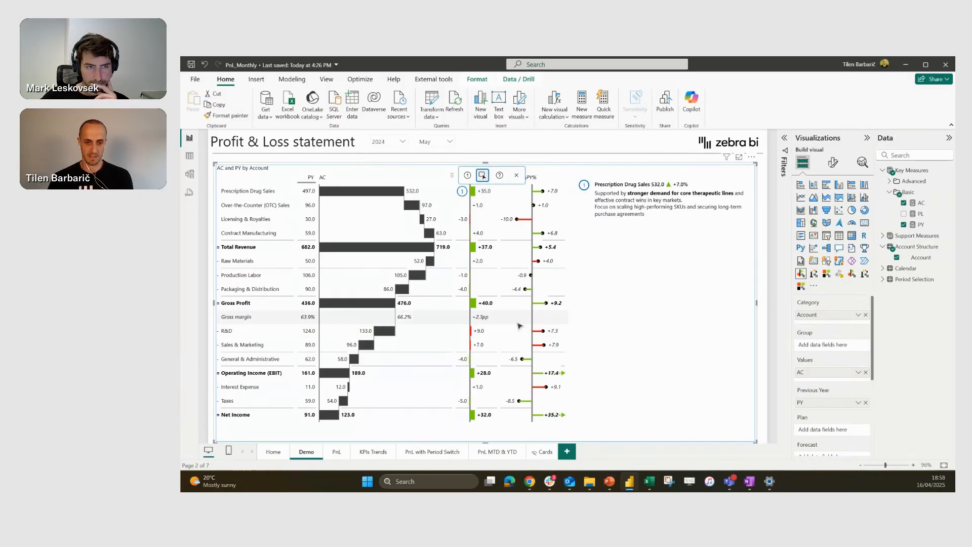
left_click_drag(522, 327, 568, 353)
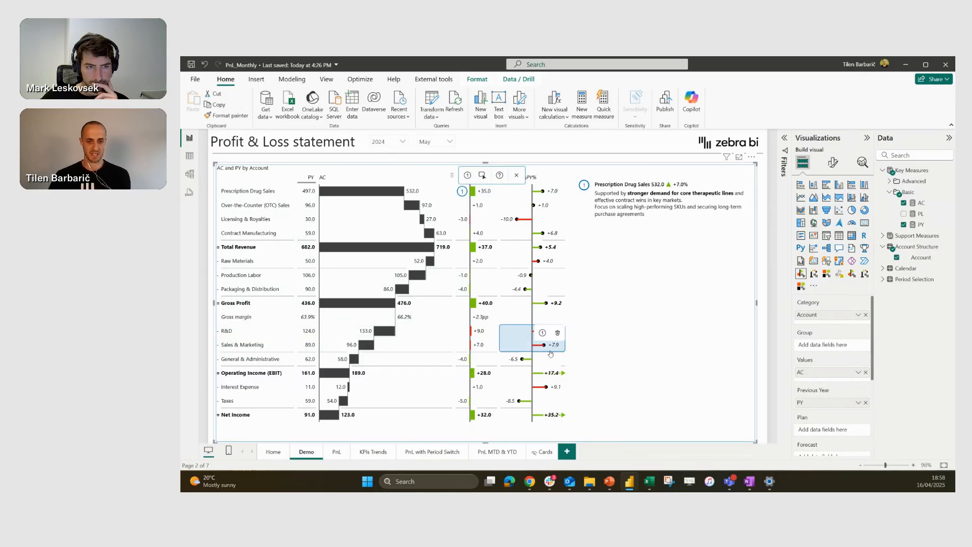
left_click(542, 333)
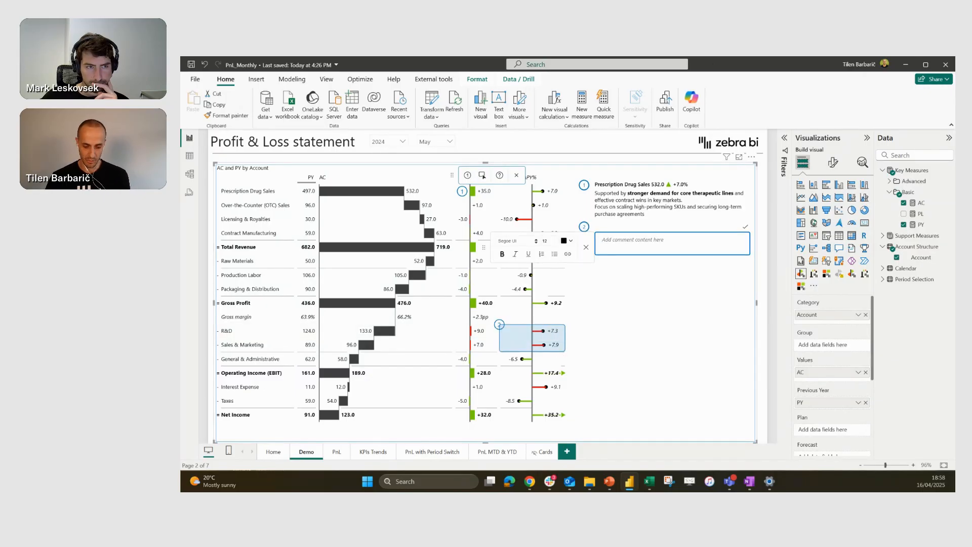
- Fill the highlight's comment with text on continued investment in innovation and market penetration and on ROI tracking, save it and finish commenting
key("alt+Tab")
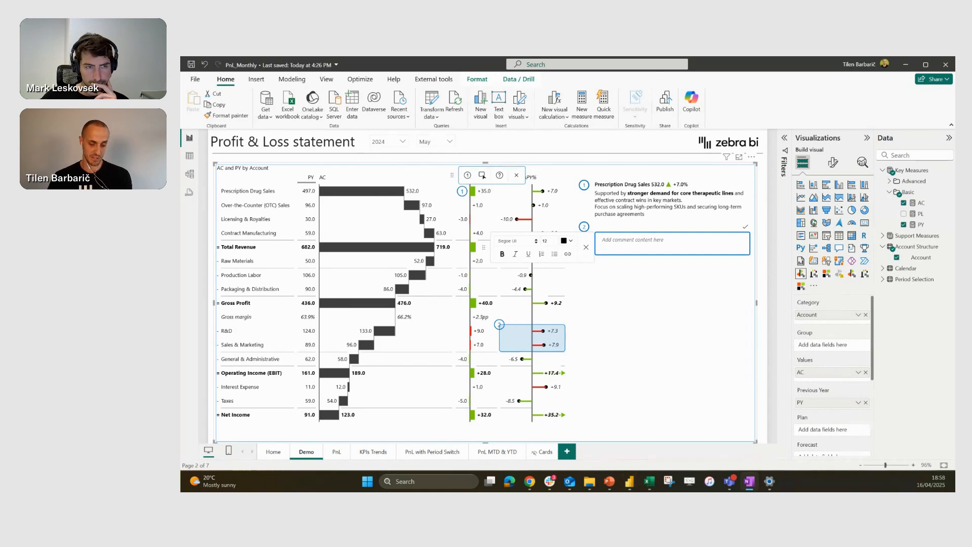
left_click(615, 239)
type("Spending increases in both areas reflect continued investment in innovation and market penetration. Ensure ROI tracking mechanisms are in place to validate performance and inform allocation going forward")
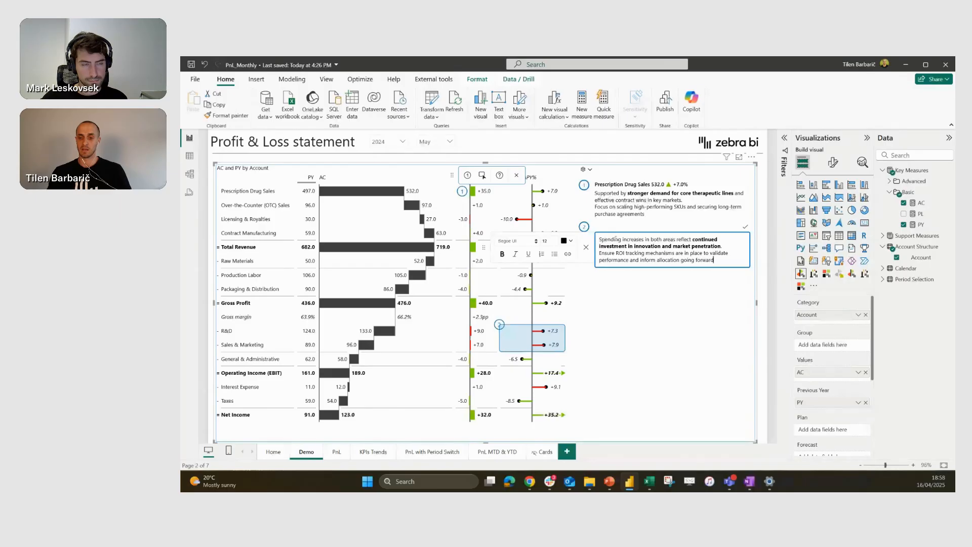
left_click(746, 225)
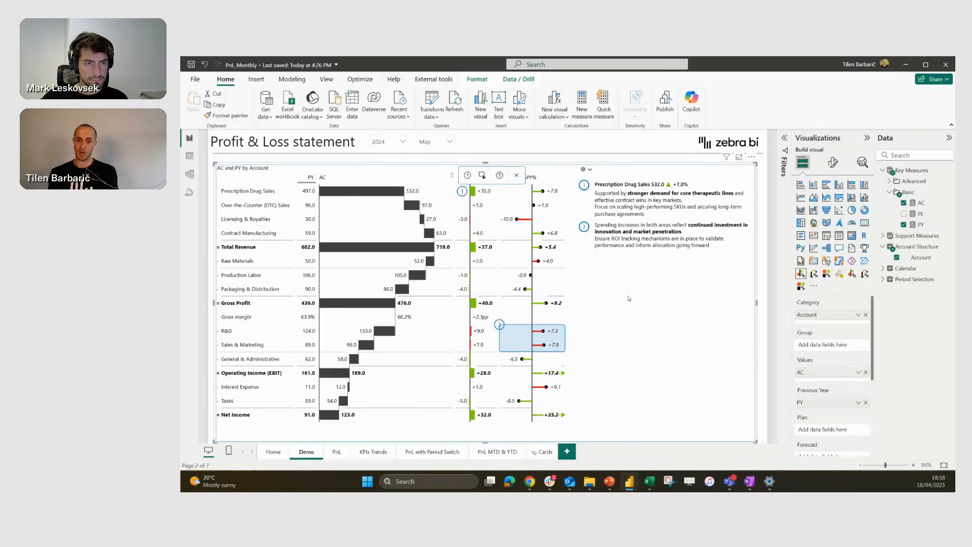
left_click(517, 177)
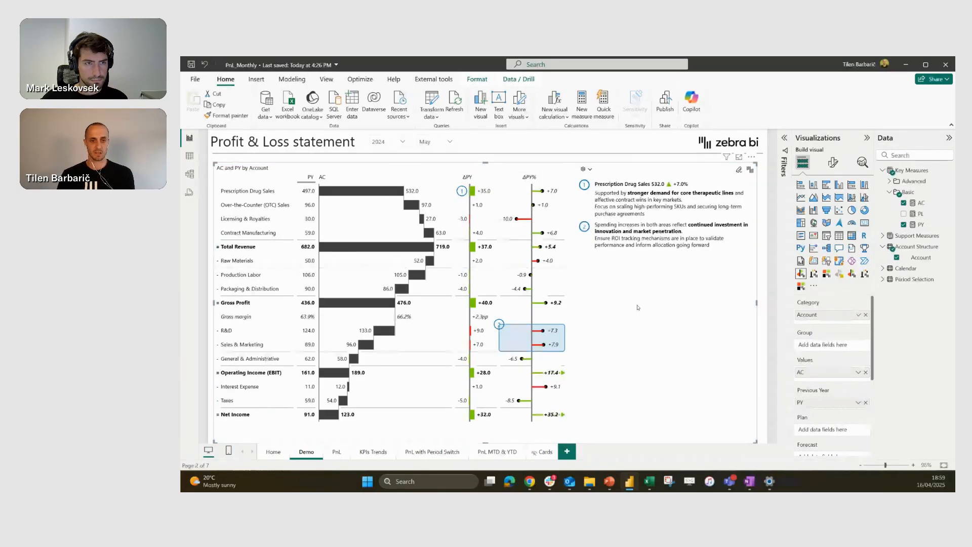
- Check how the comments respond to all months by widening the month filter, and set it back to May
left_click(450, 142)
left_click(425, 154)
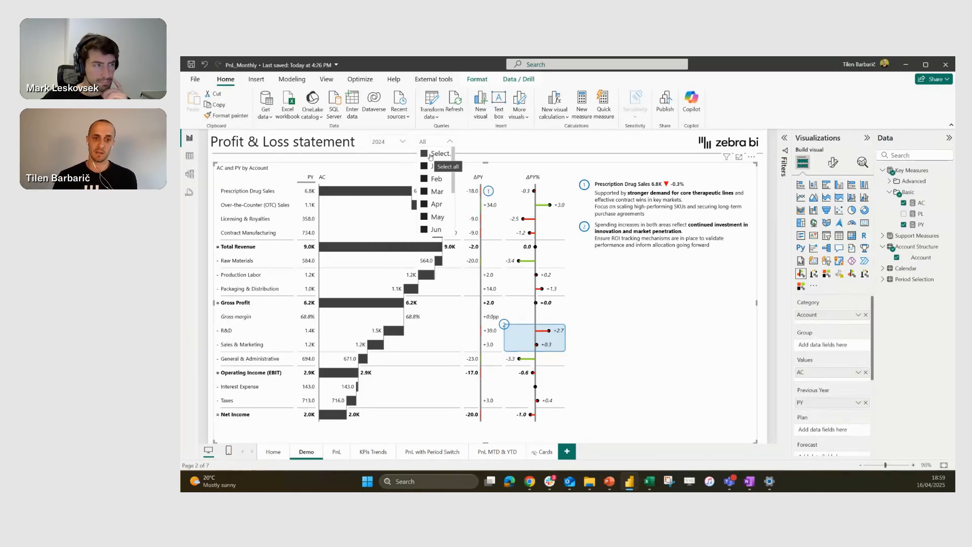
left_click(424, 217)
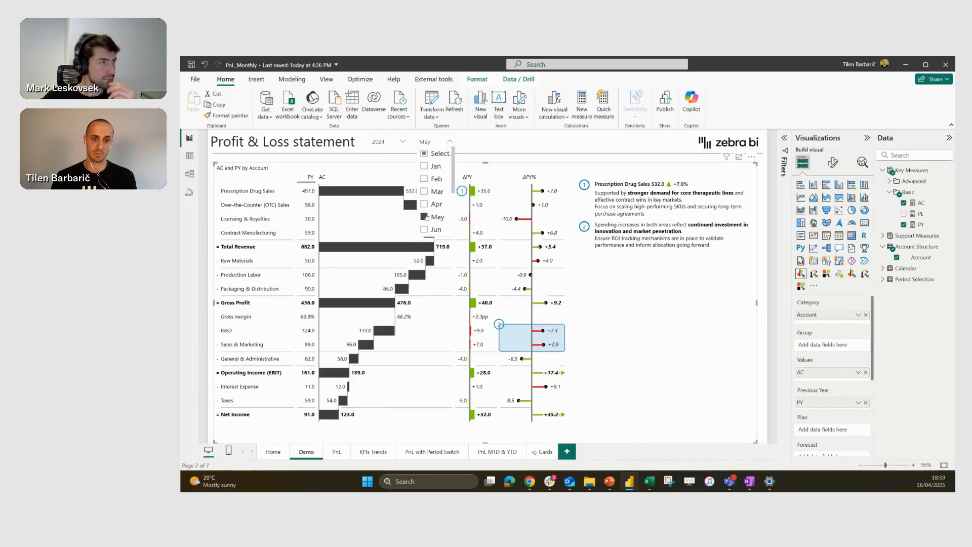
left_click(451, 141)
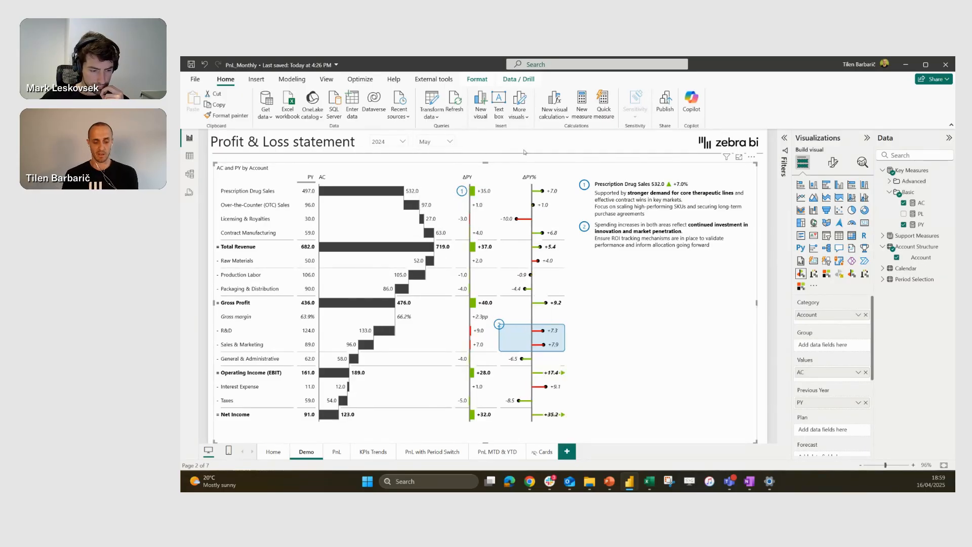
- View the PnL, KPIs Trends and PnL with Period Switch report pages
left_click(335, 452)
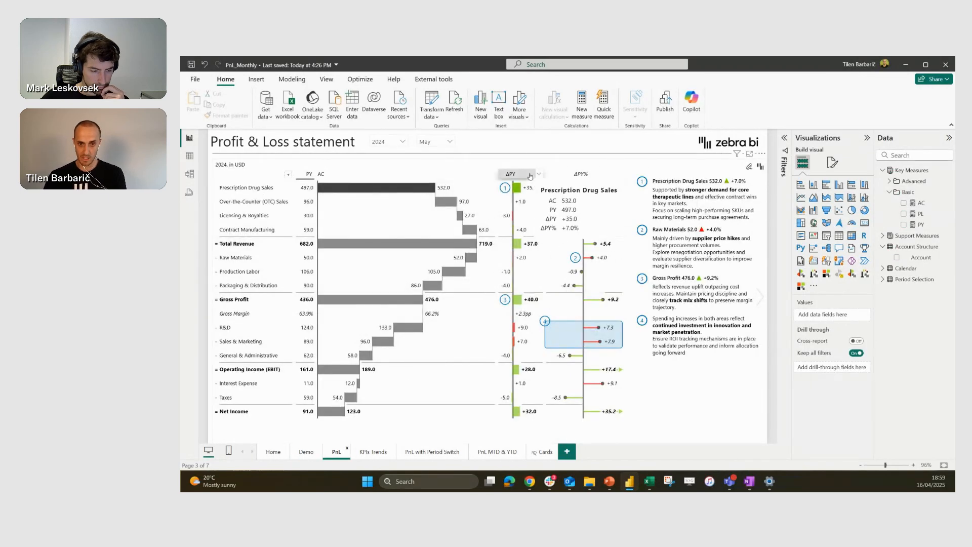
left_click(372, 452)
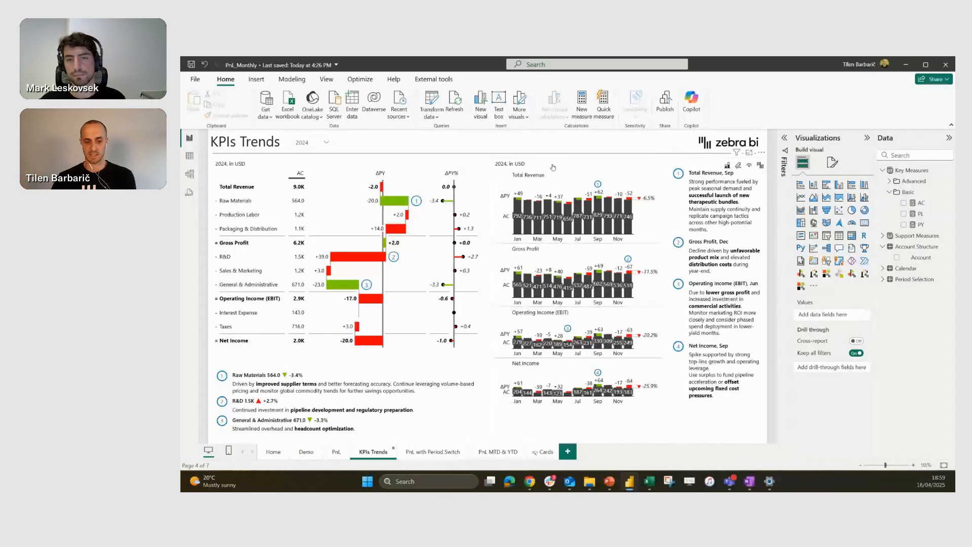
left_click(449, 452)
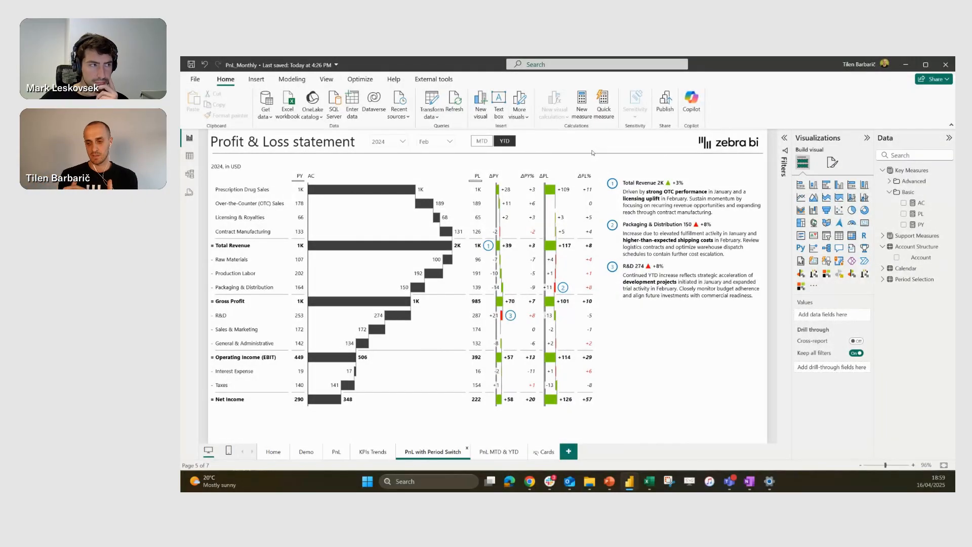
- Compare the MTD and YTD versions of the statement and its comments using the period switch, ending on YTD
left_click(518, 148)
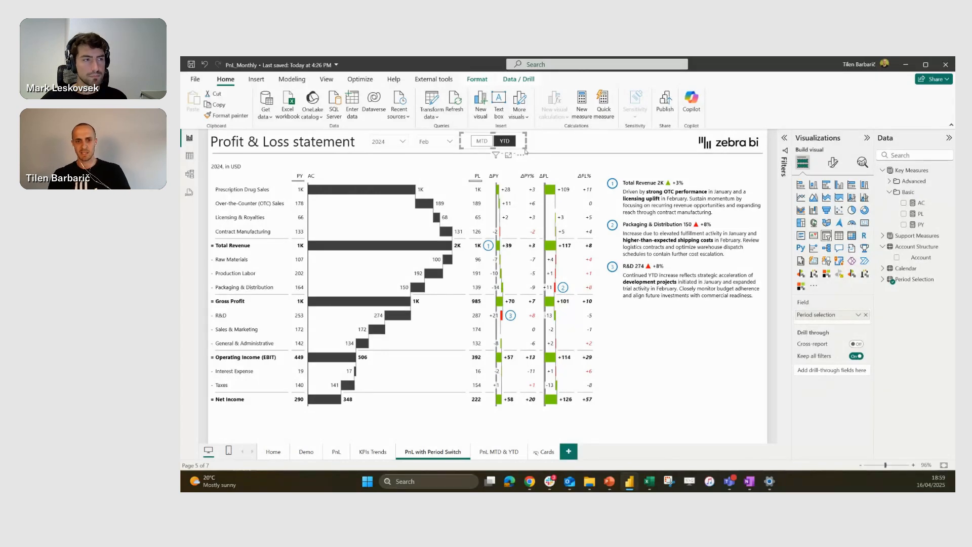
left_click(482, 141)
left_click(504, 143)
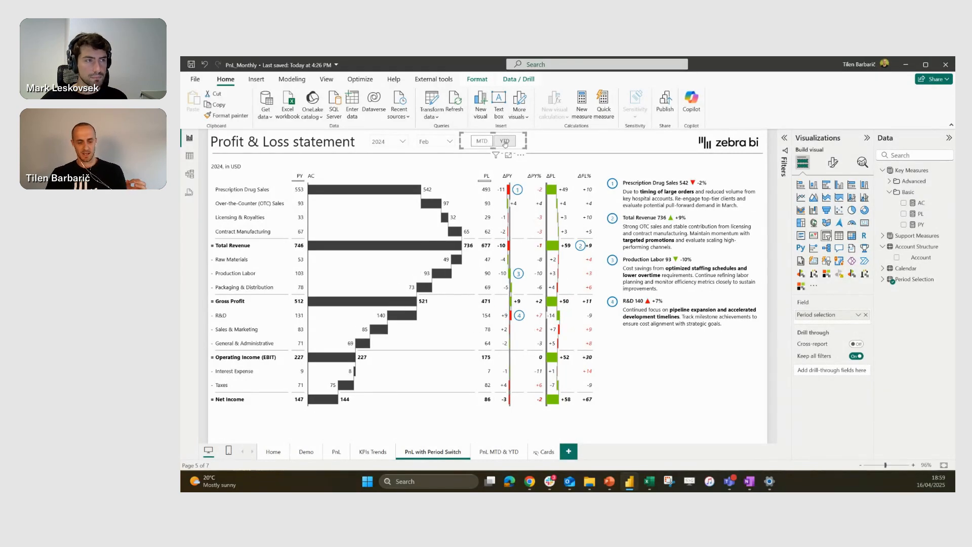
left_click(482, 141)
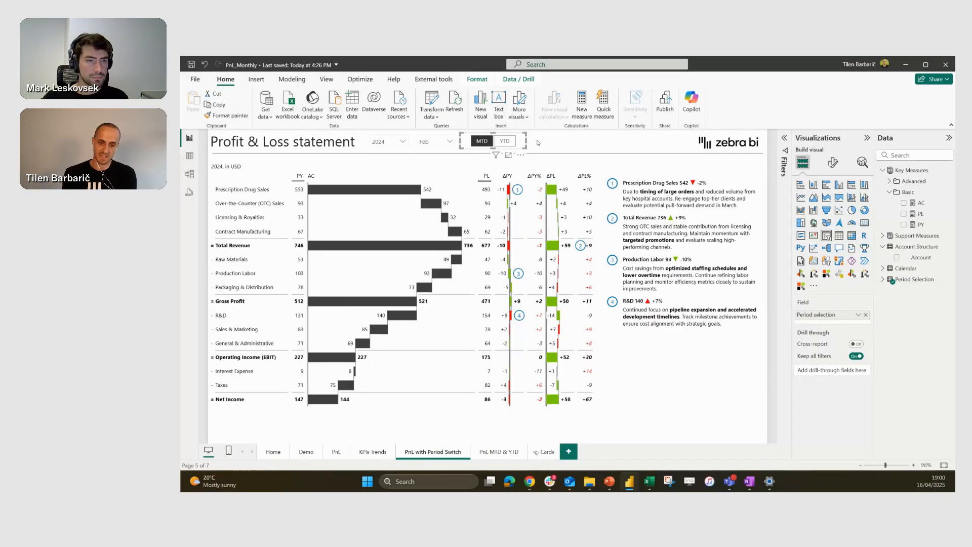
left_click(508, 141)
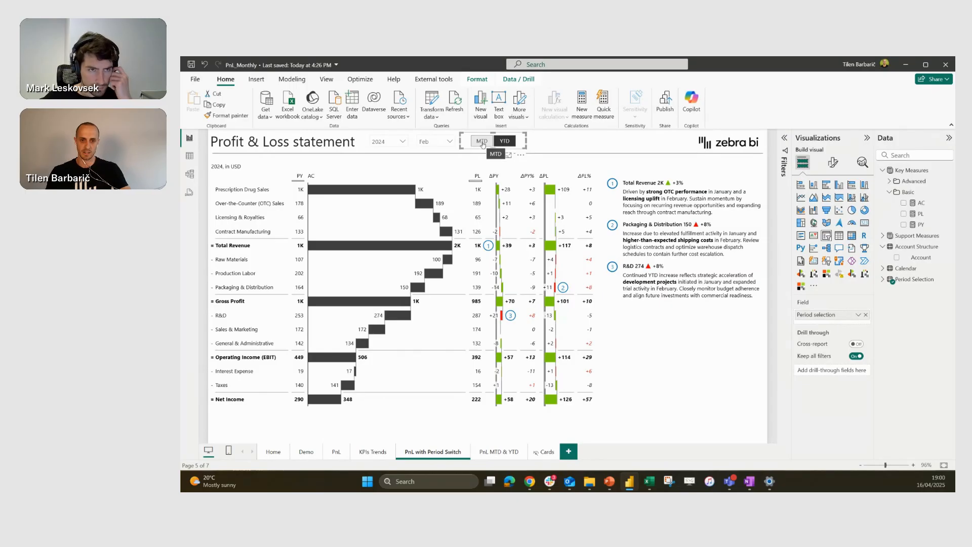
- Switch the statement to its MTD version and examine the DAX formula of the AC_Switch measure without editing it
left_click(482, 144)
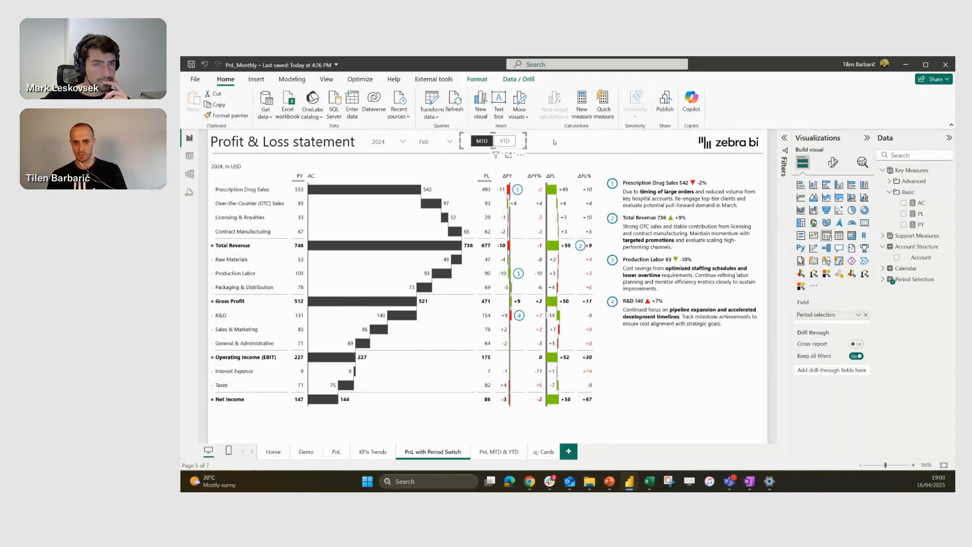
left_click(889, 181)
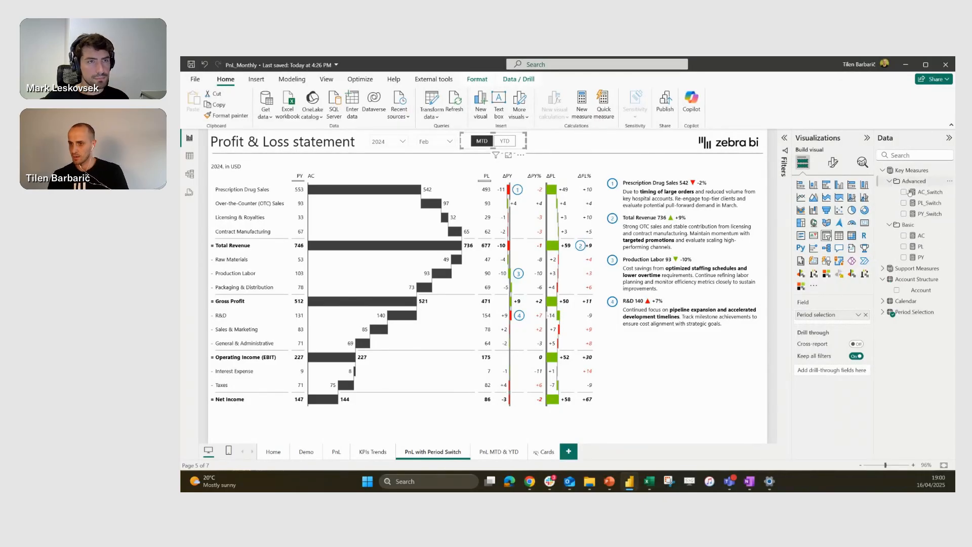
left_click(929, 191)
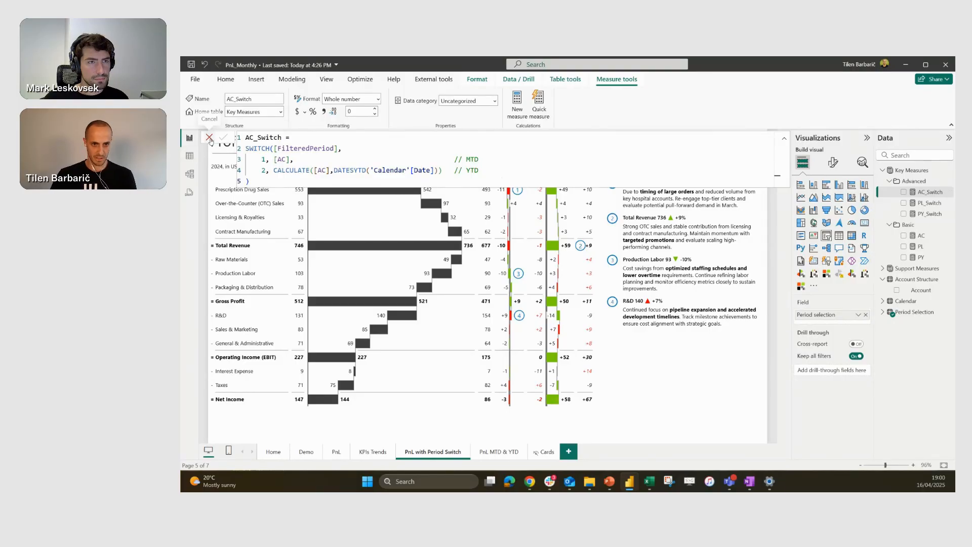
left_click(210, 137)
- Filter the Profit & Loss statement to the month of May
left_click(433, 141)
left_click(424, 203)
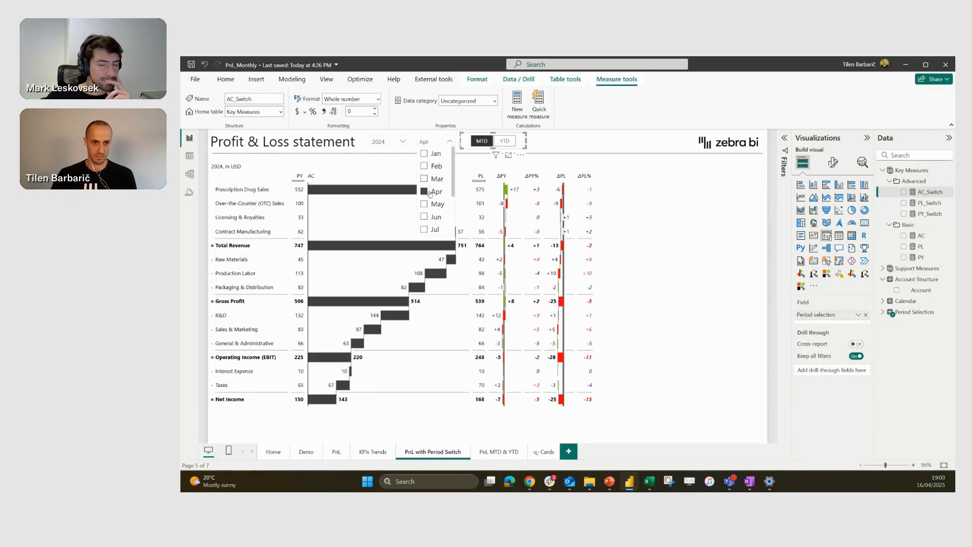
left_click(454, 142)
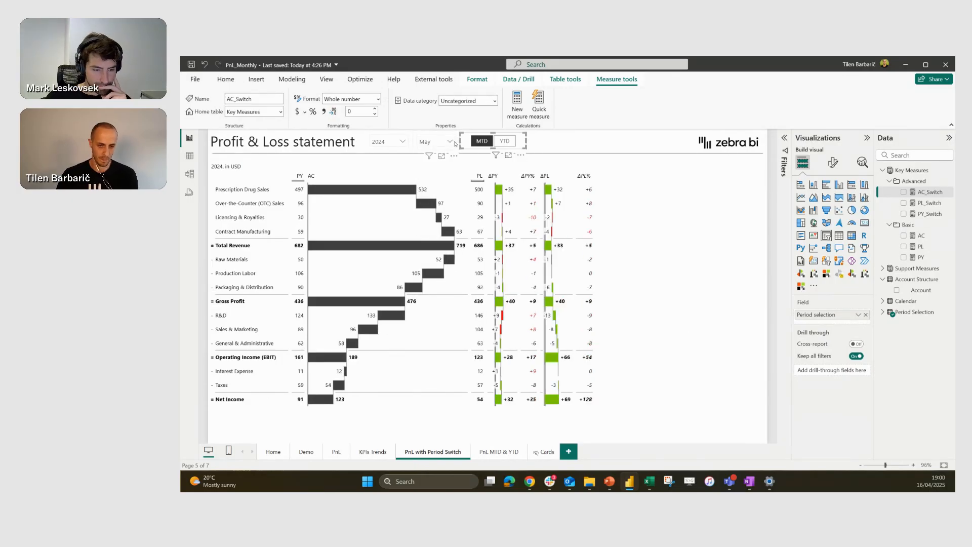
- On the PnL MTD & YTD page, group the statement by Period selection so MTD and YTD stand side by side
left_click(505, 452)
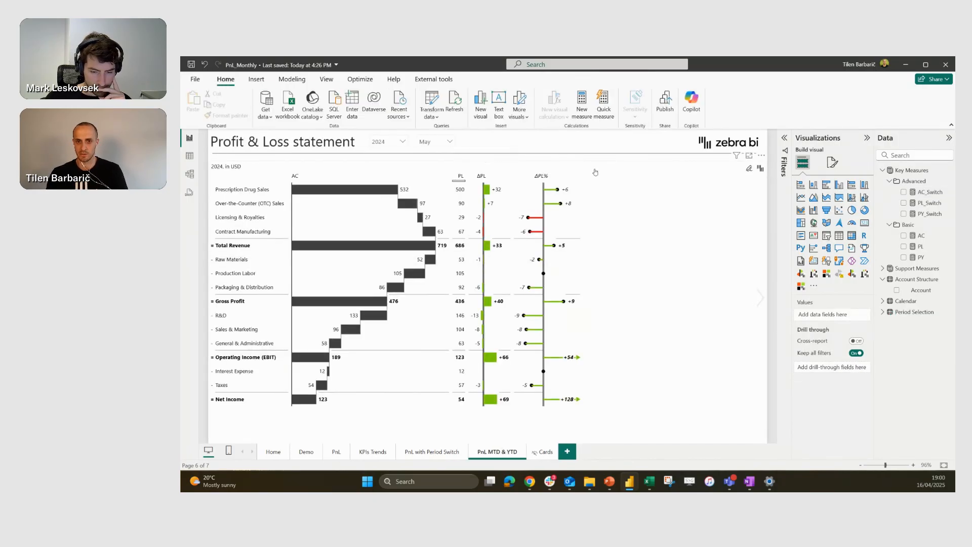
left_click(595, 172)
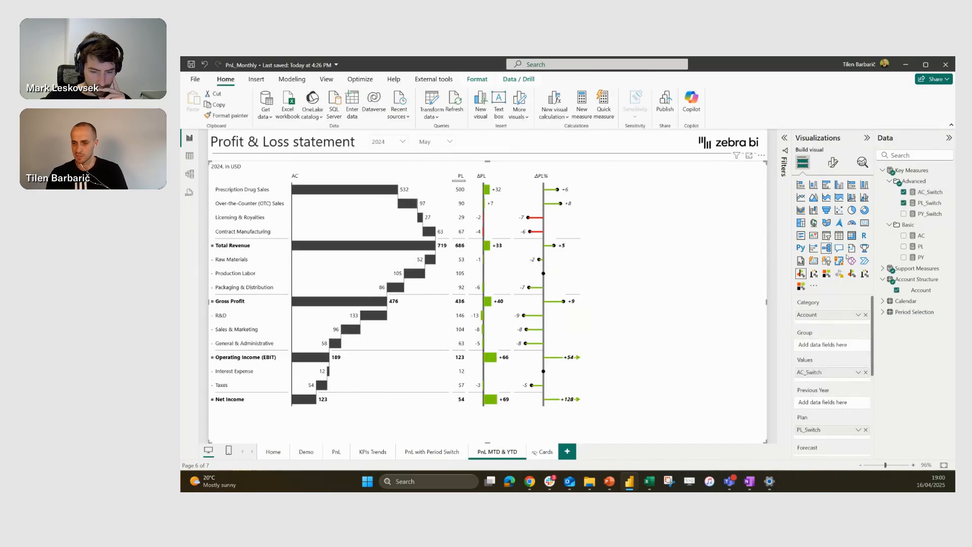
left_click(883, 313)
left_click_drag(920, 323, 850, 345)
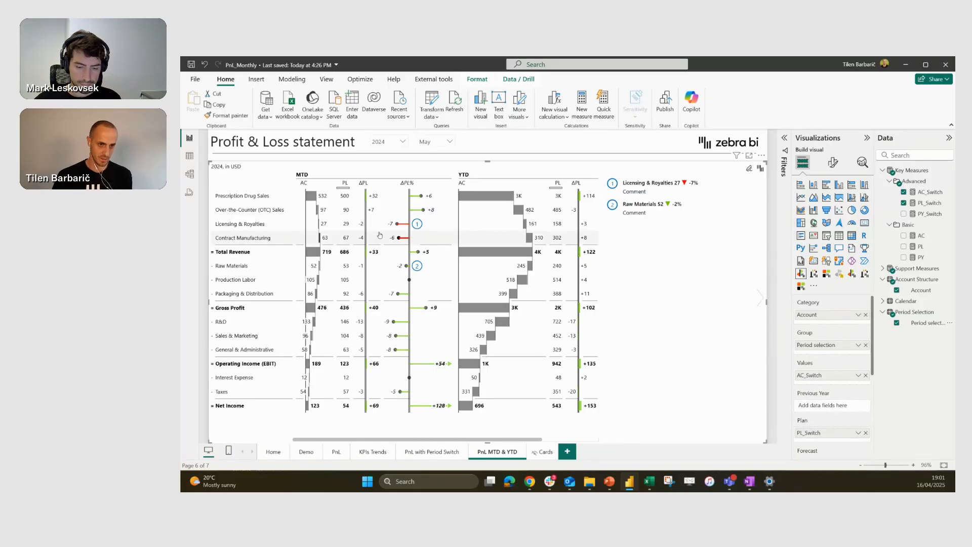
- Change the statement to the plain numeric table layout and display its ΔPL columns as variance bar charts
mouse_move(549, 238)
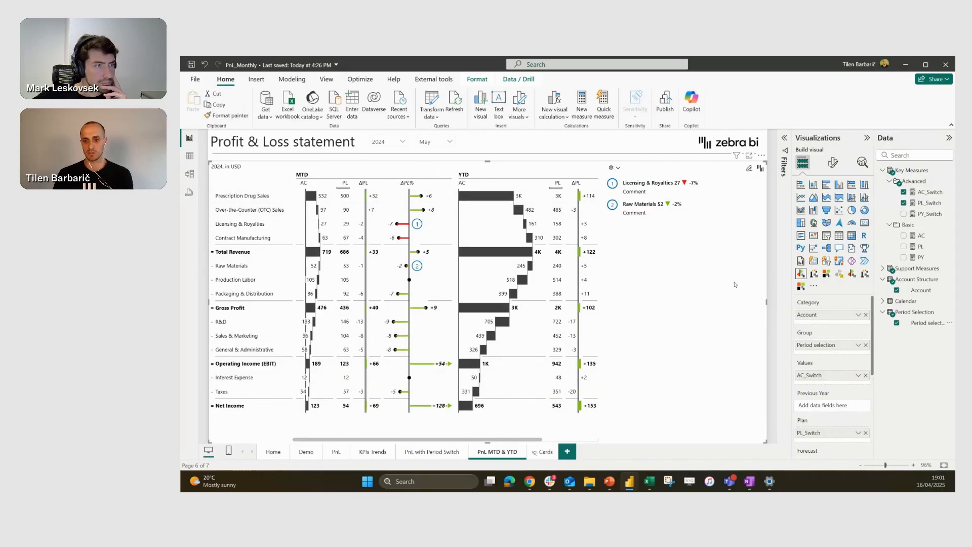
left_click(759, 303)
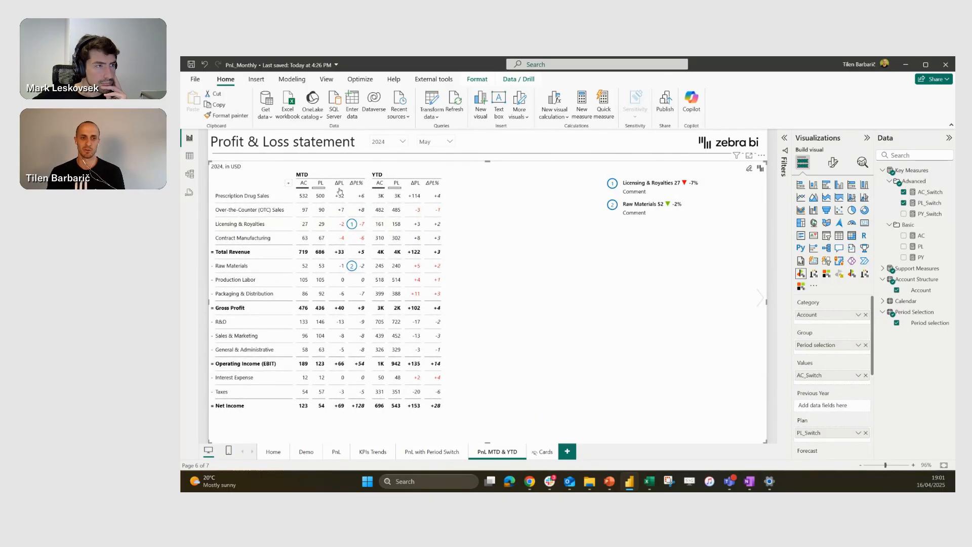
left_click(346, 185)
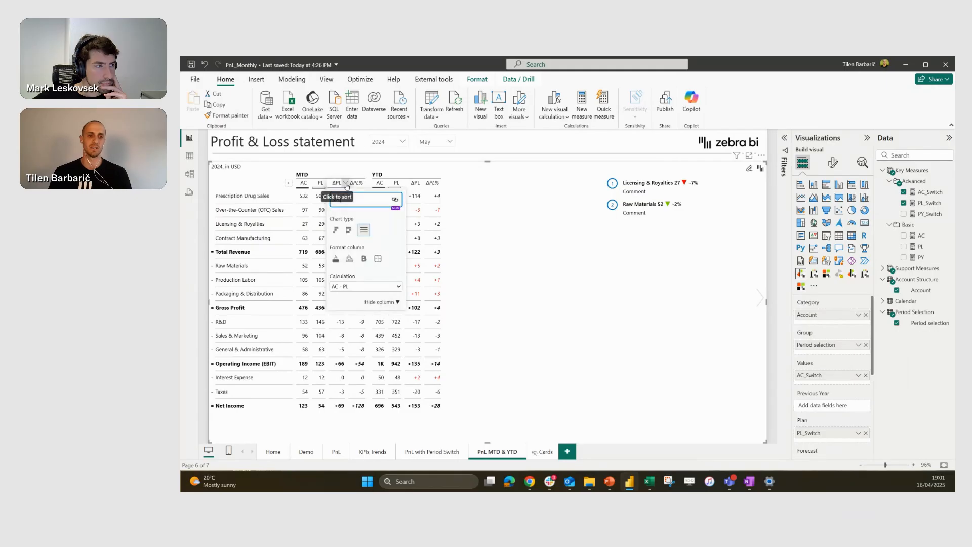
left_click(337, 231)
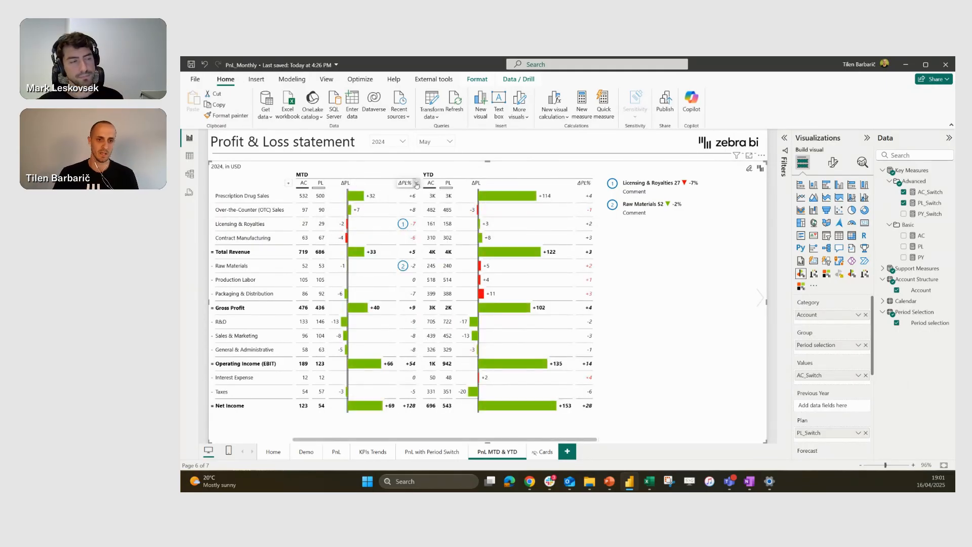
- Try lollipop charts for the ΔPL% columns, and settle on numbers with coloured dot markers instead
left_click(411, 185)
left_click(407, 230)
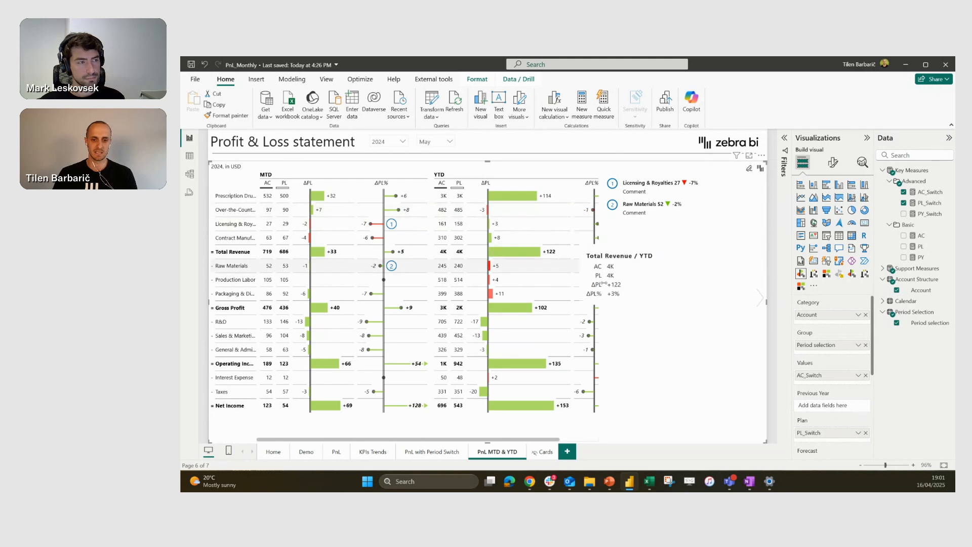
left_click(385, 184)
left_click(398, 230)
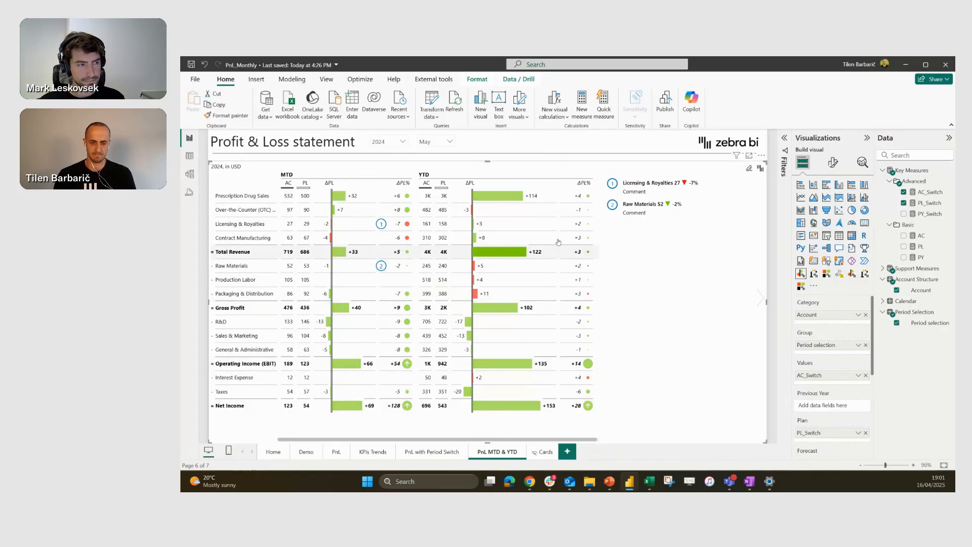
left_click(557, 146)
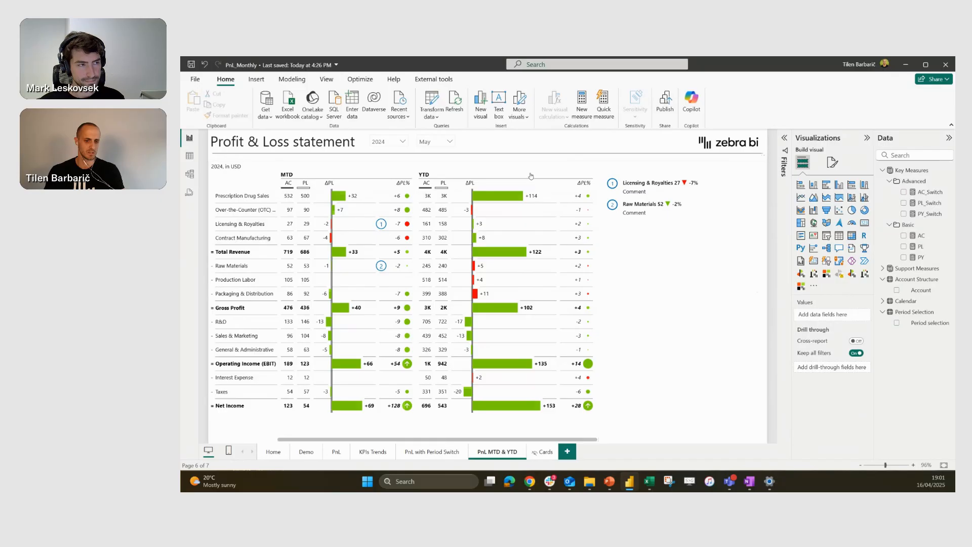